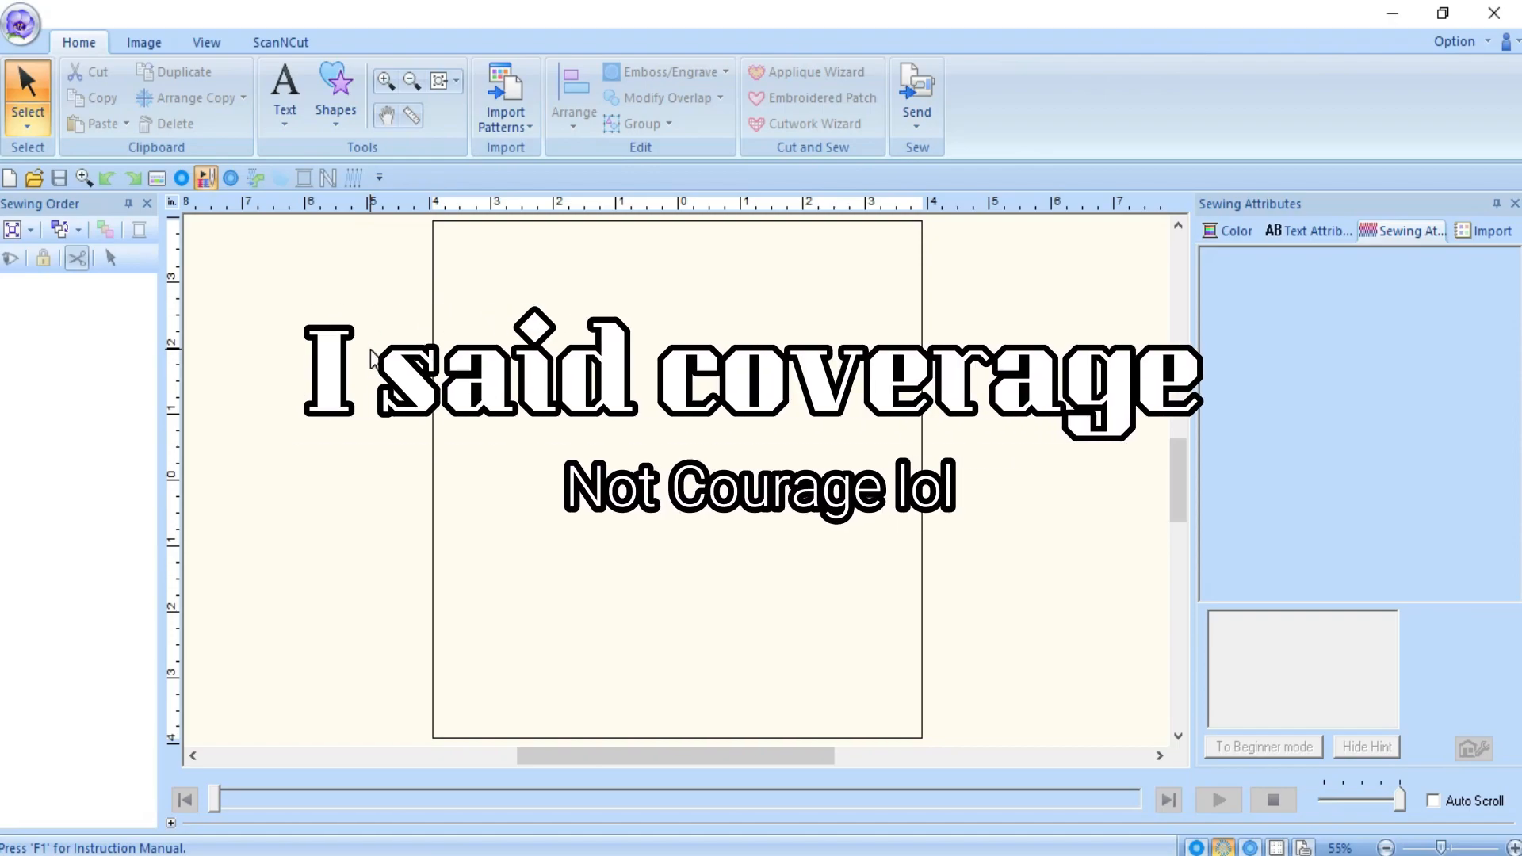
# - Add the text "A B C" with the Text tool, using the Miami Roman font at a size of 2.20
pyautogui.click(290, 103)
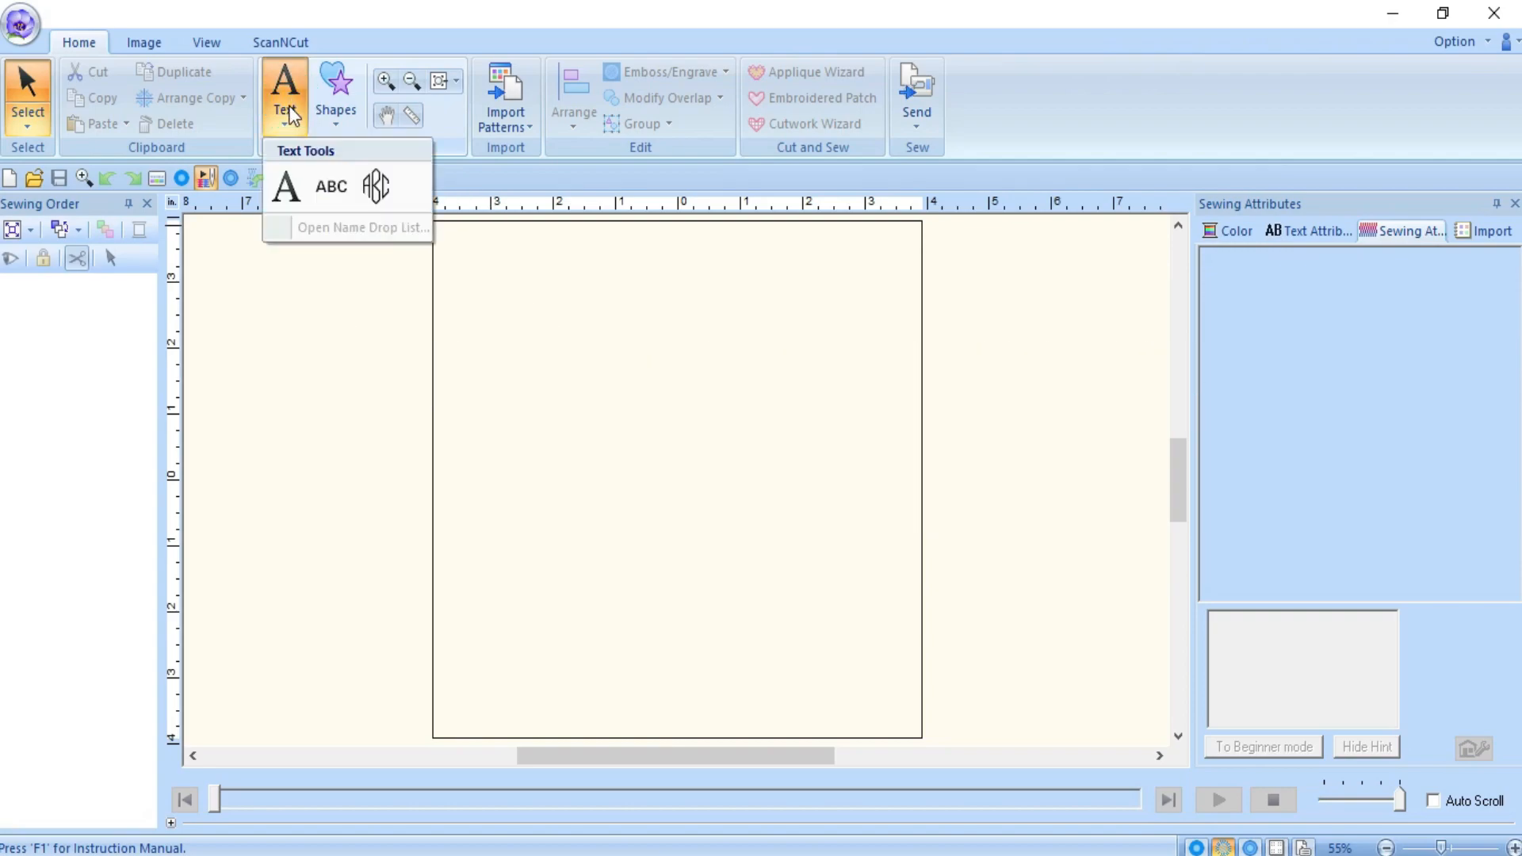
pyautogui.click(287, 187)
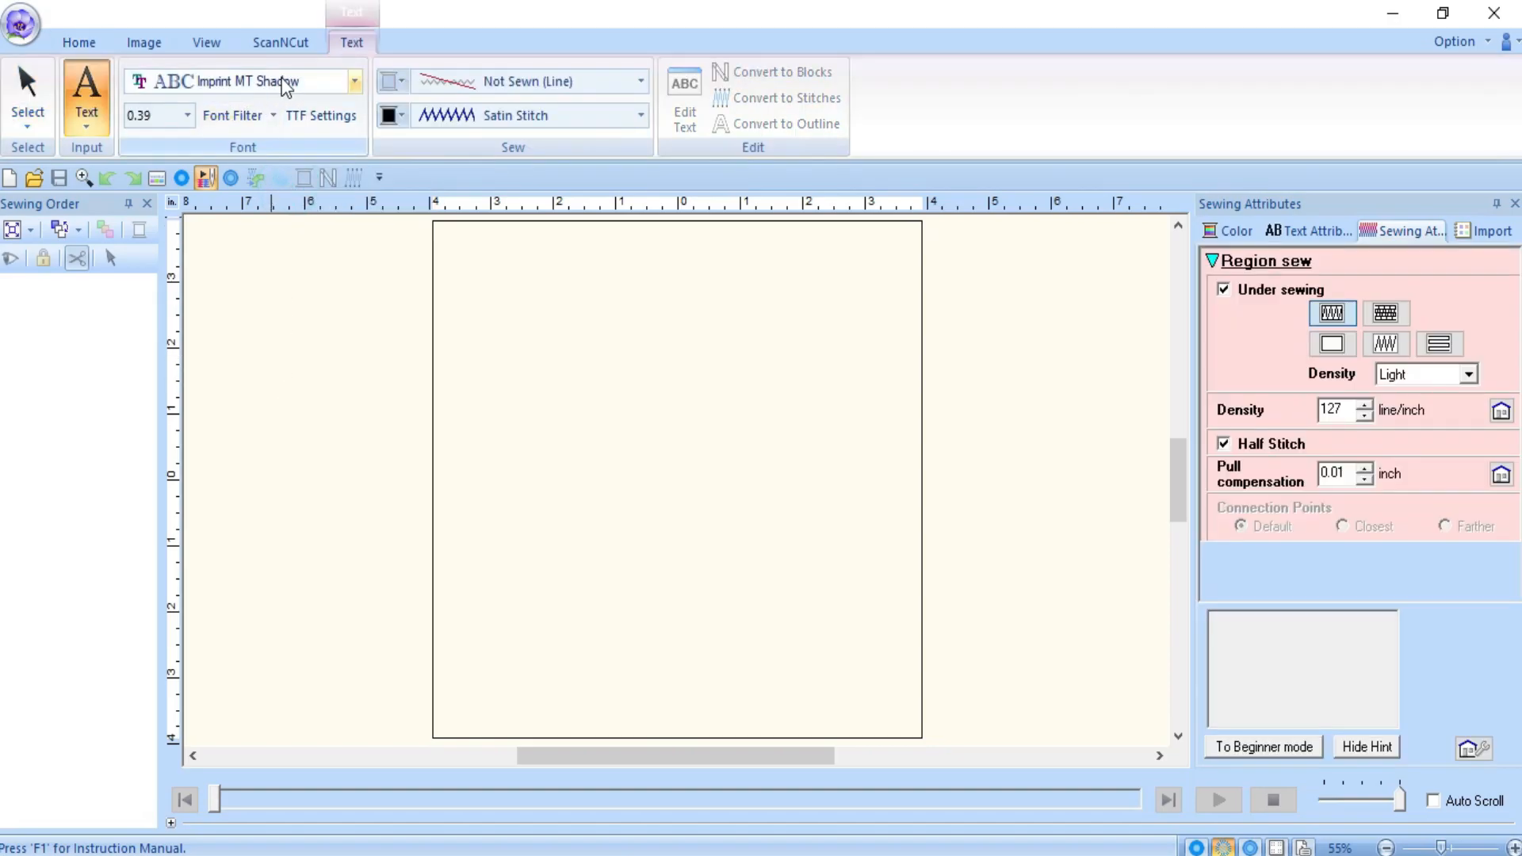
pyautogui.click(322, 89)
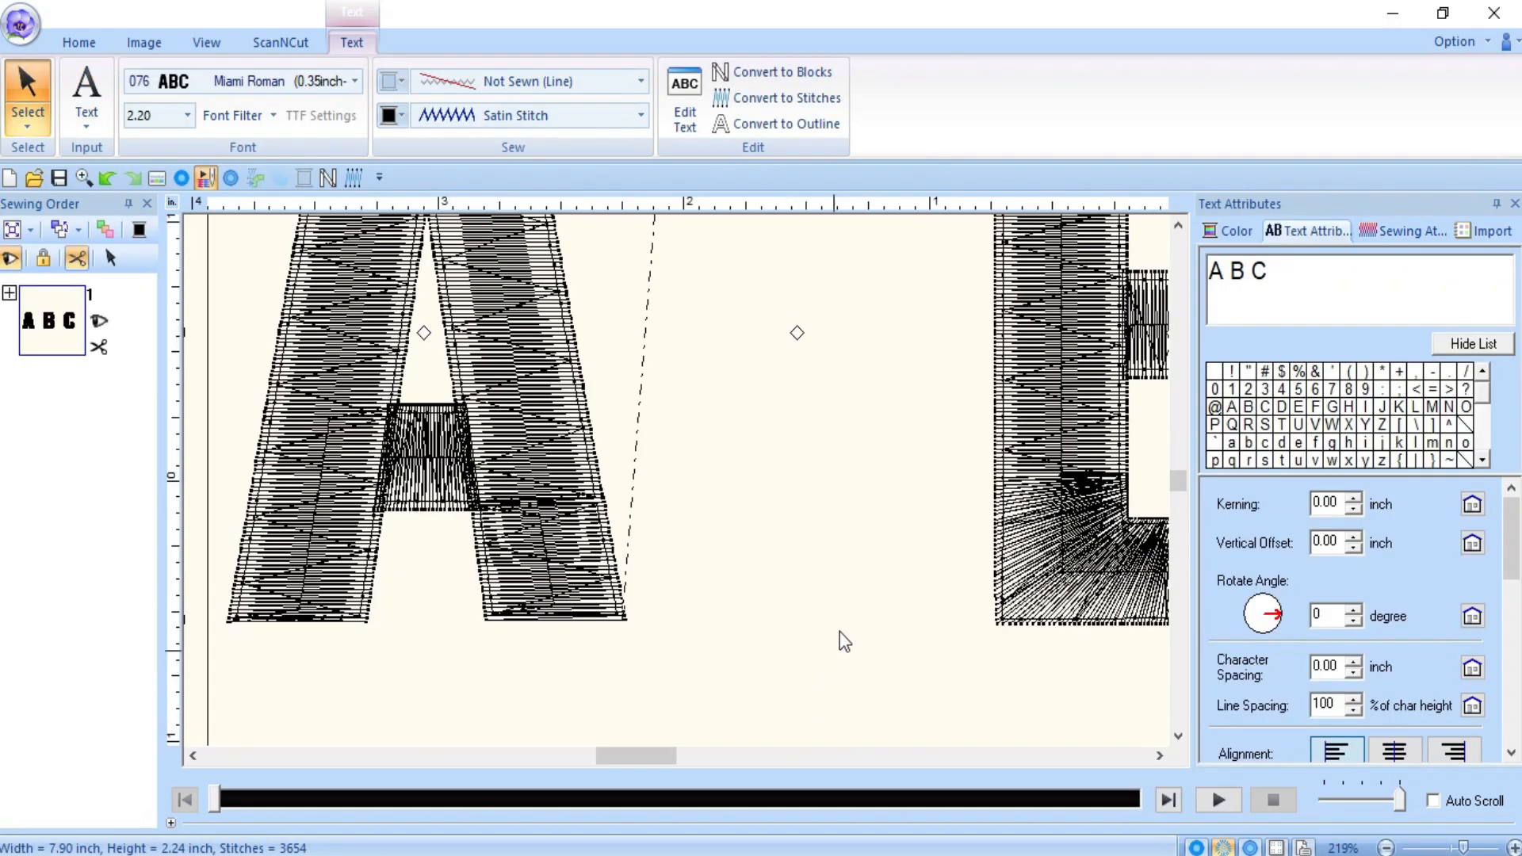
# - Stretch the A B C text vertically to a height of about 3.39 inches, keeping its width
pyautogui.moveTo(1462, 847); pyautogui.dragTo(1448, 846)
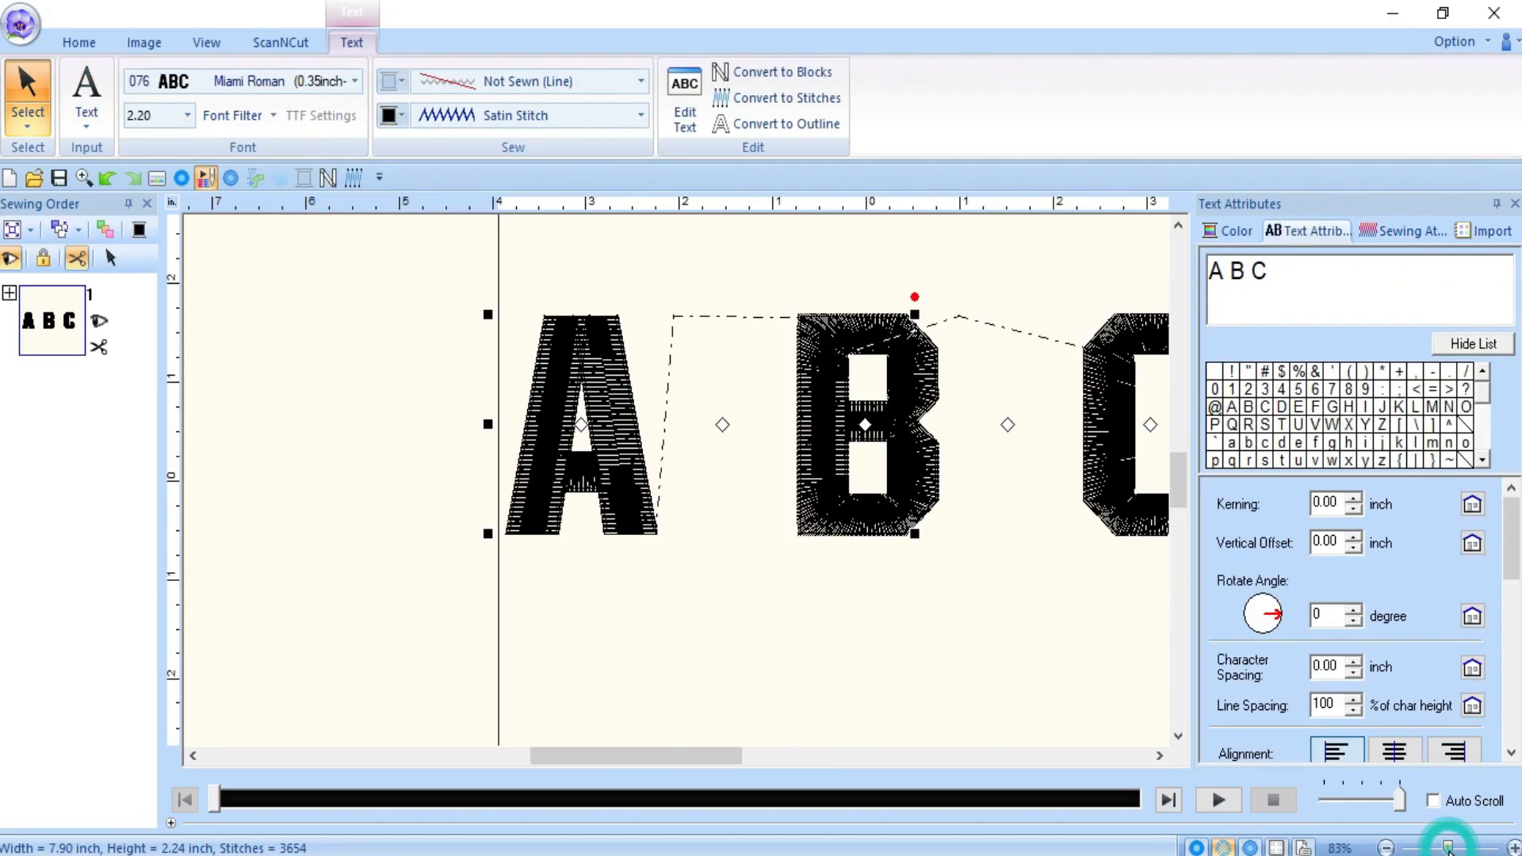
pyautogui.click(1159, 755)
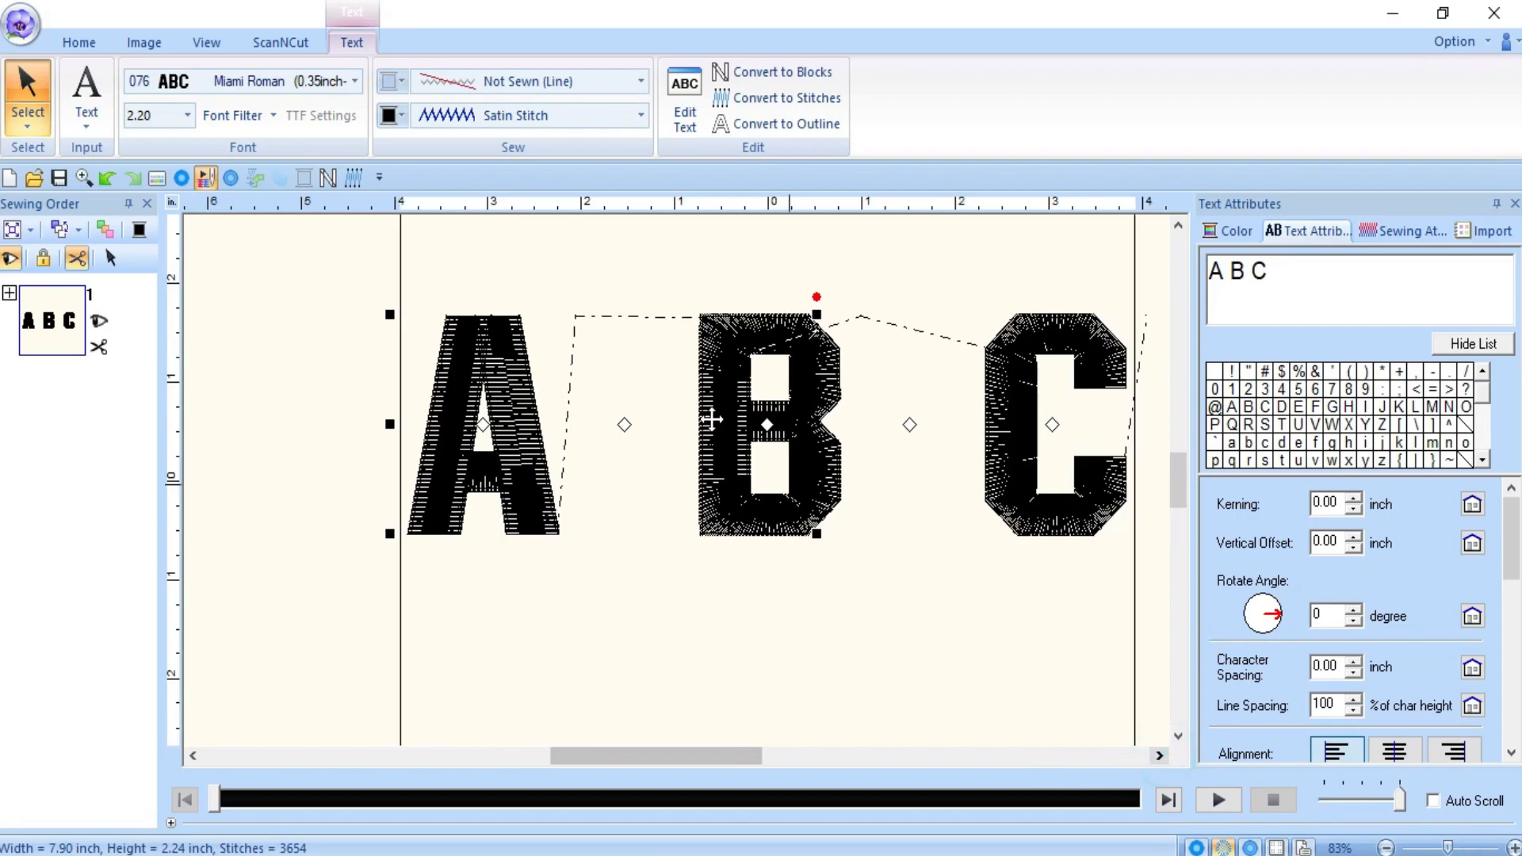
pyautogui.moveTo(816, 314); pyautogui.dragTo(816, 258)
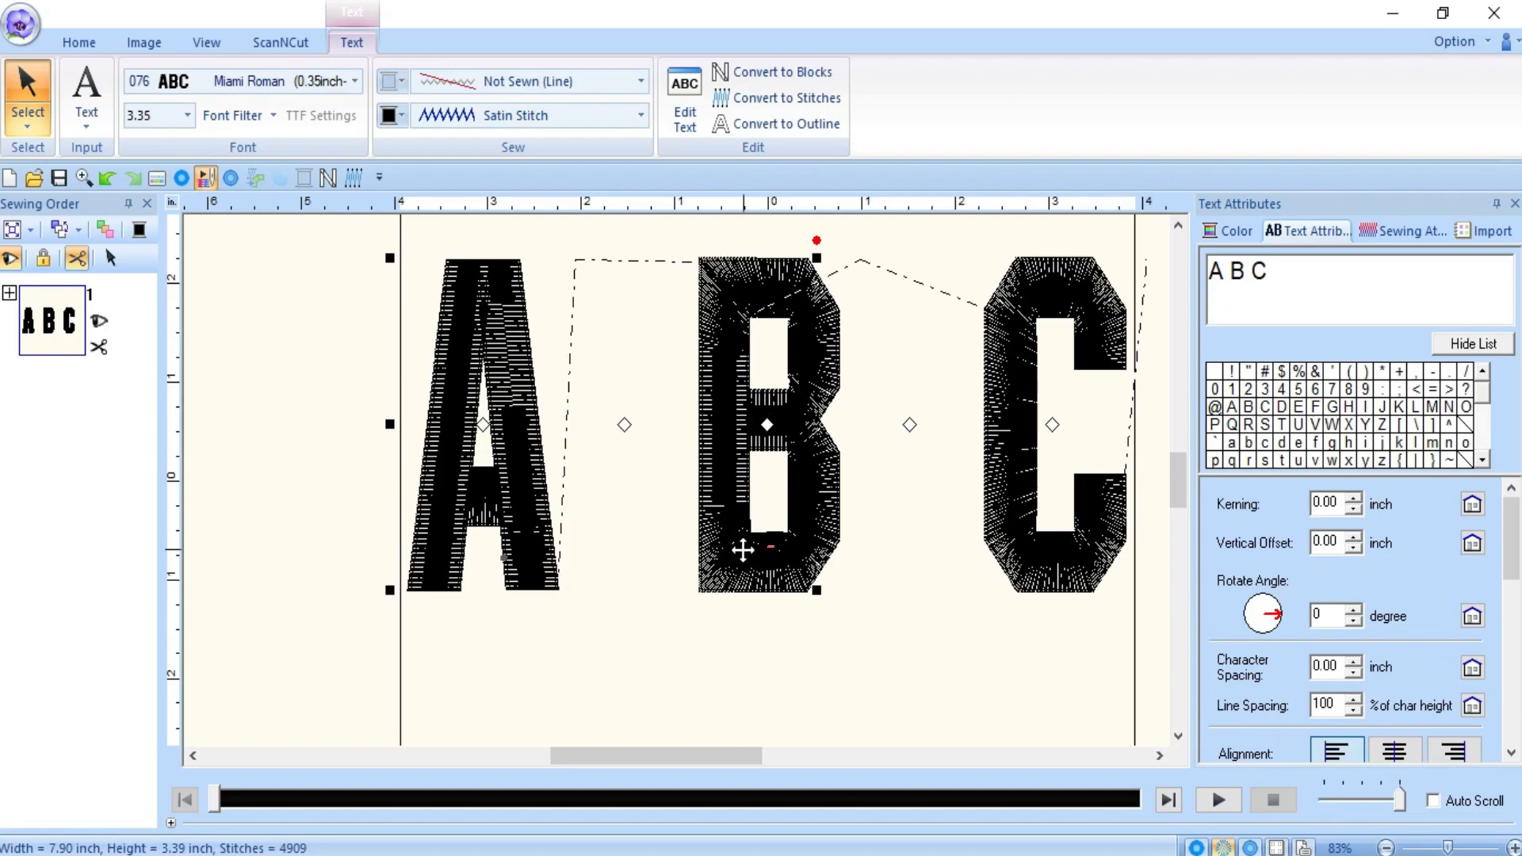
pyautogui.click(298, 339)
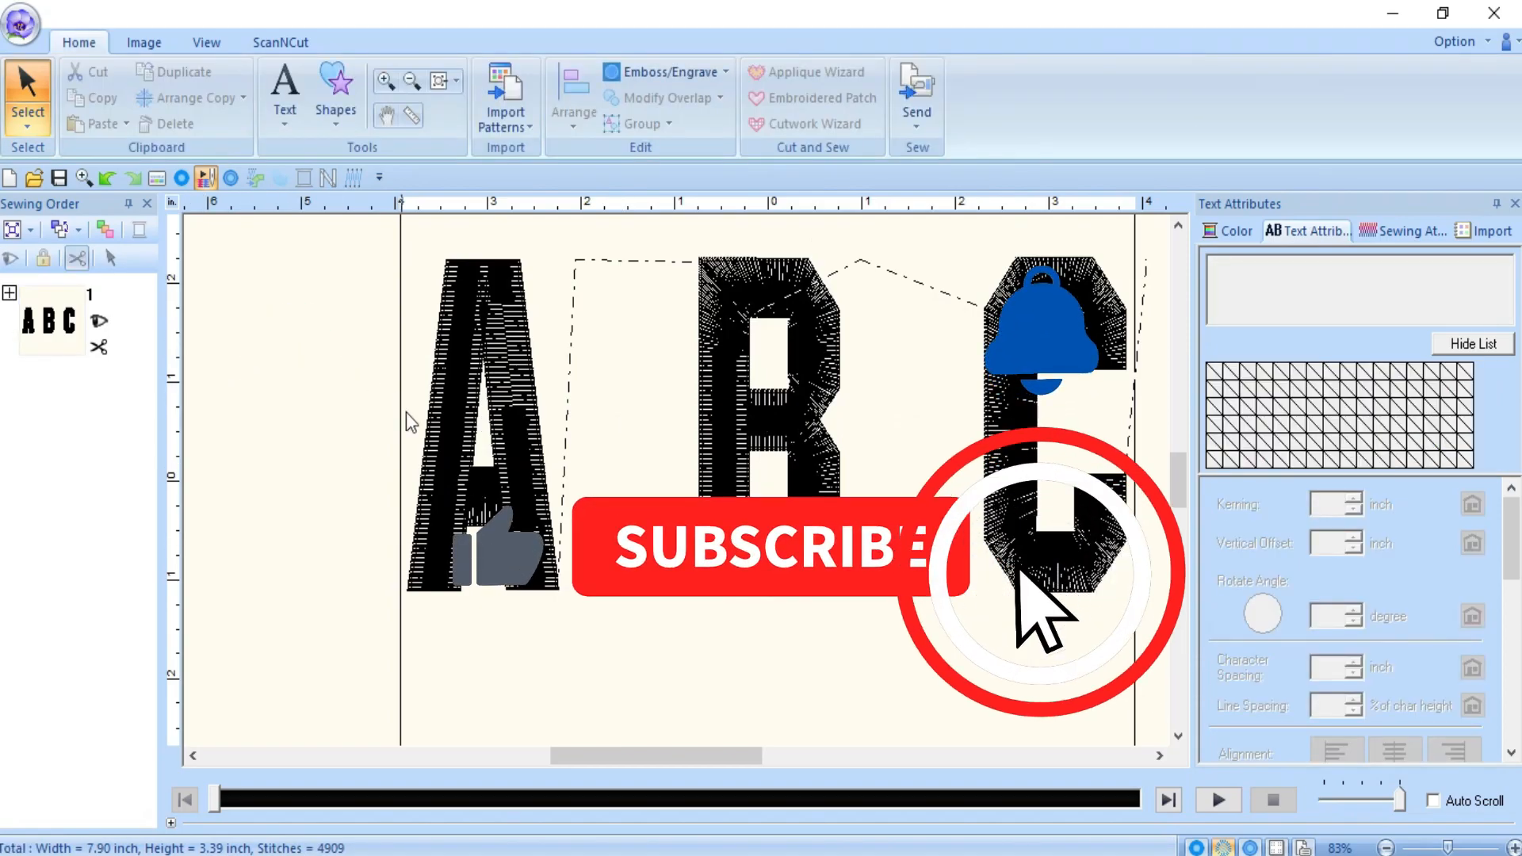
# - Select the whole A B C text object in the sewing order and set its thread colour to red
pyautogui.click(1155, 755)
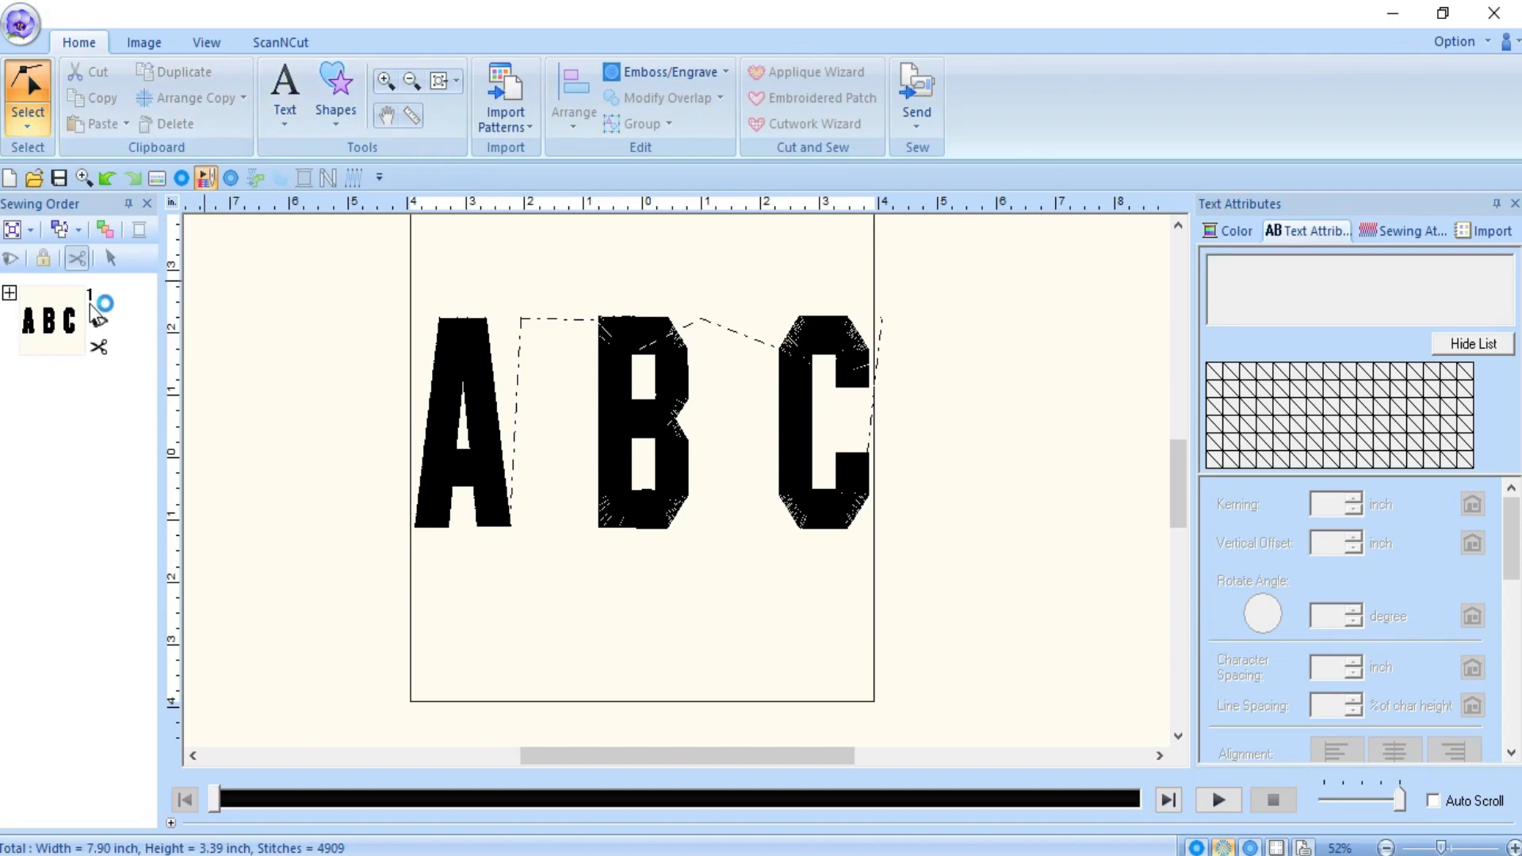
pyautogui.click(63, 334)
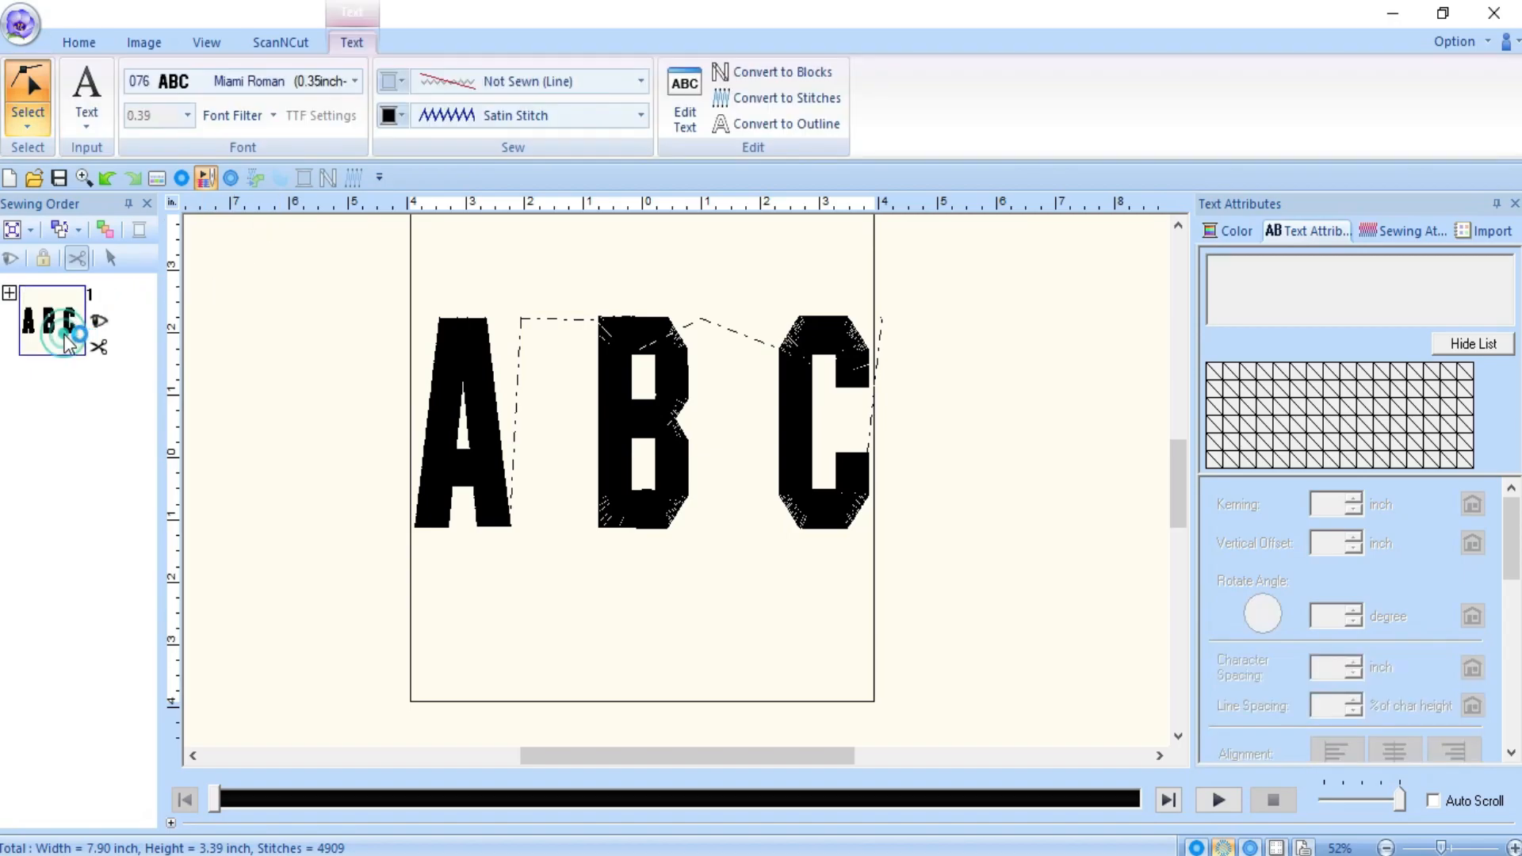
pyautogui.click(388, 115)
pyautogui.click(424, 166)
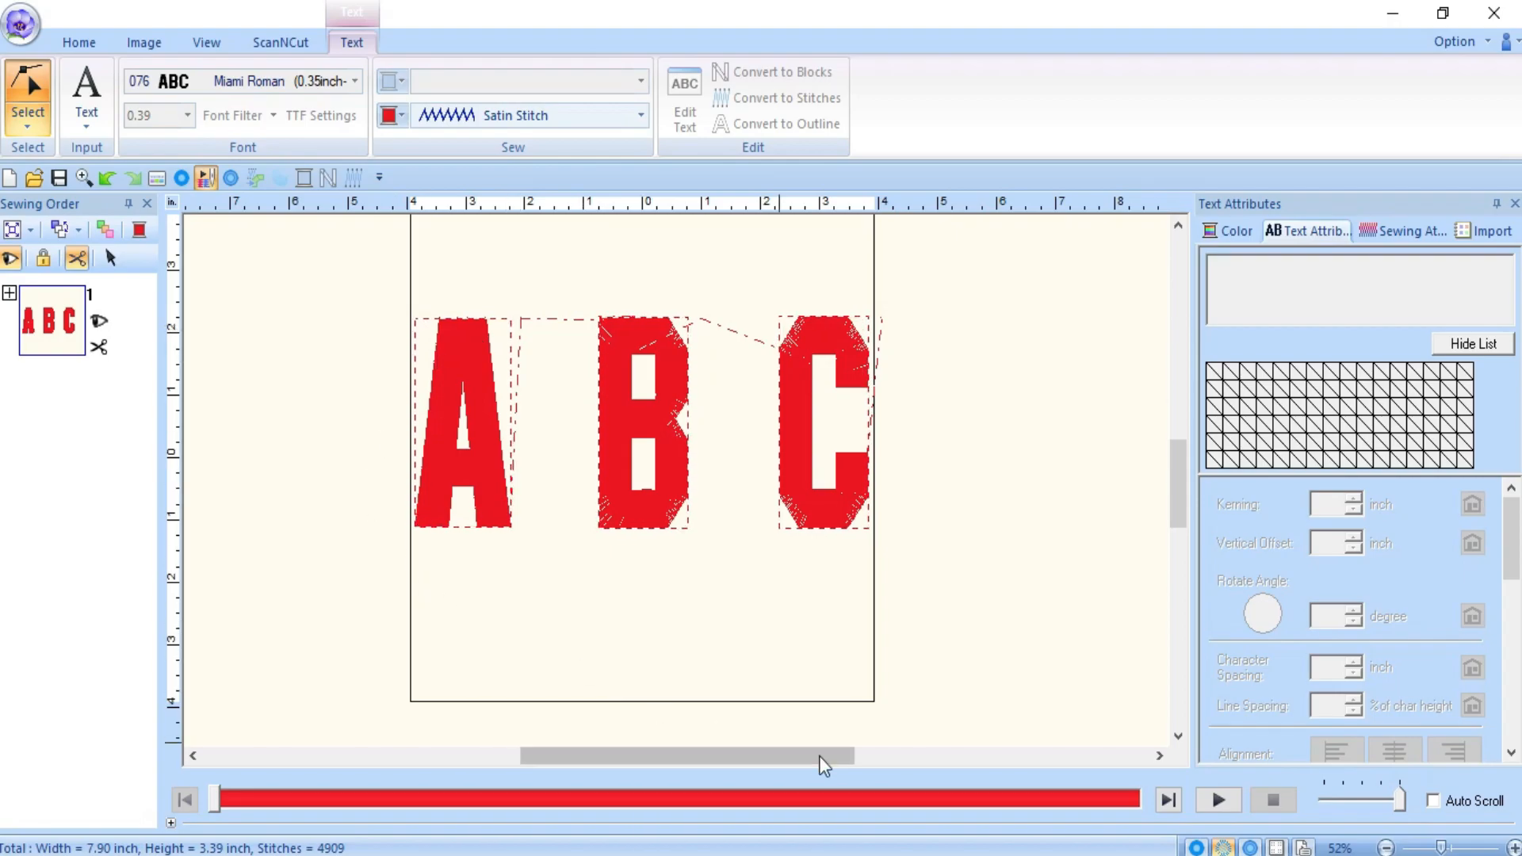
# - Examine the stitches of the red letters A and B up close, reselecting the text object to view its text settings
pyautogui.click(1462, 847)
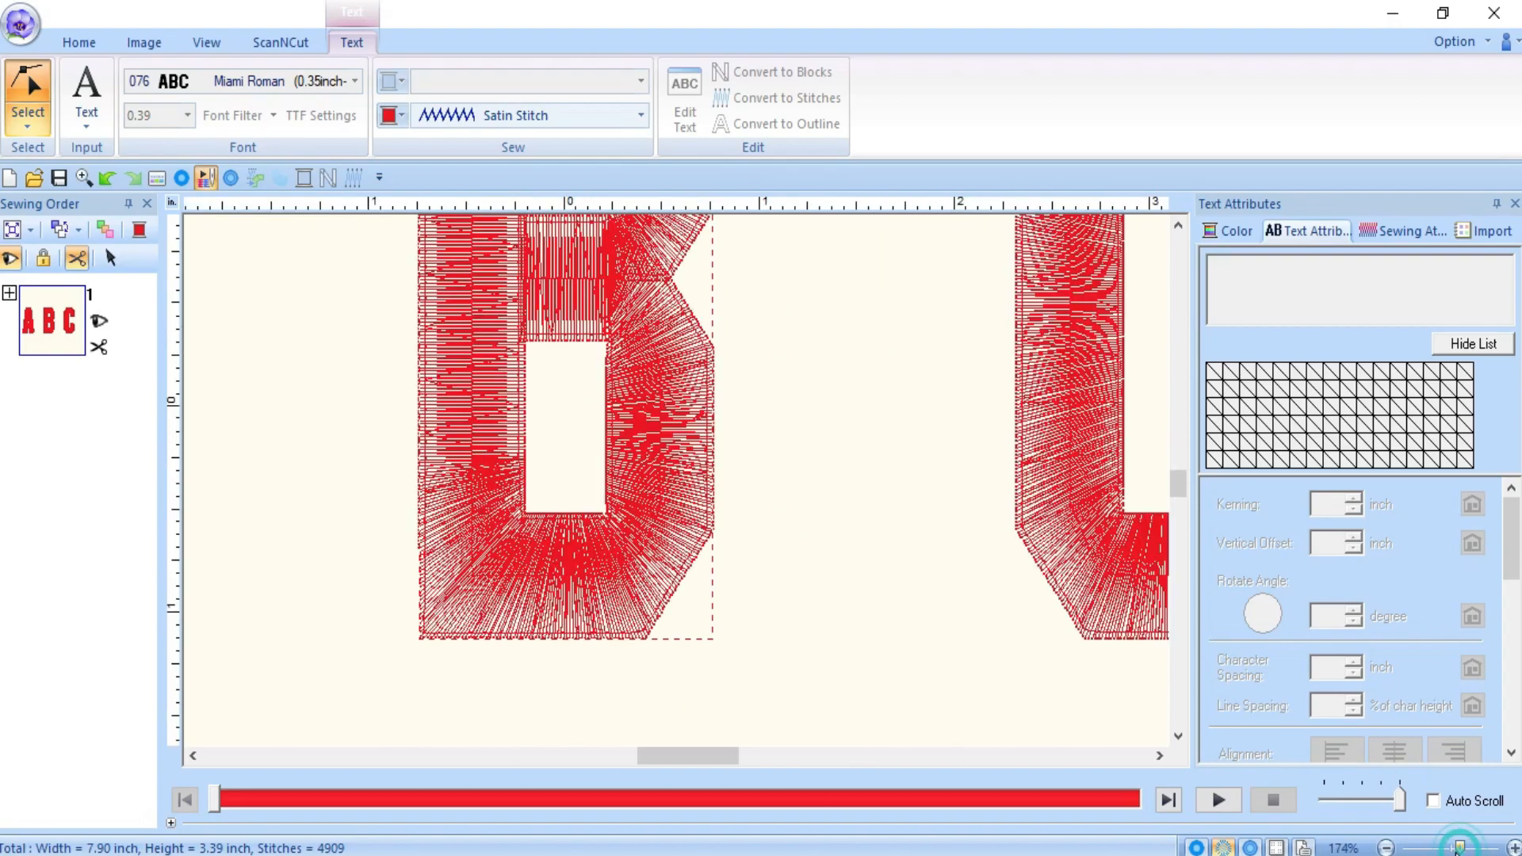
pyautogui.click(476, 756)
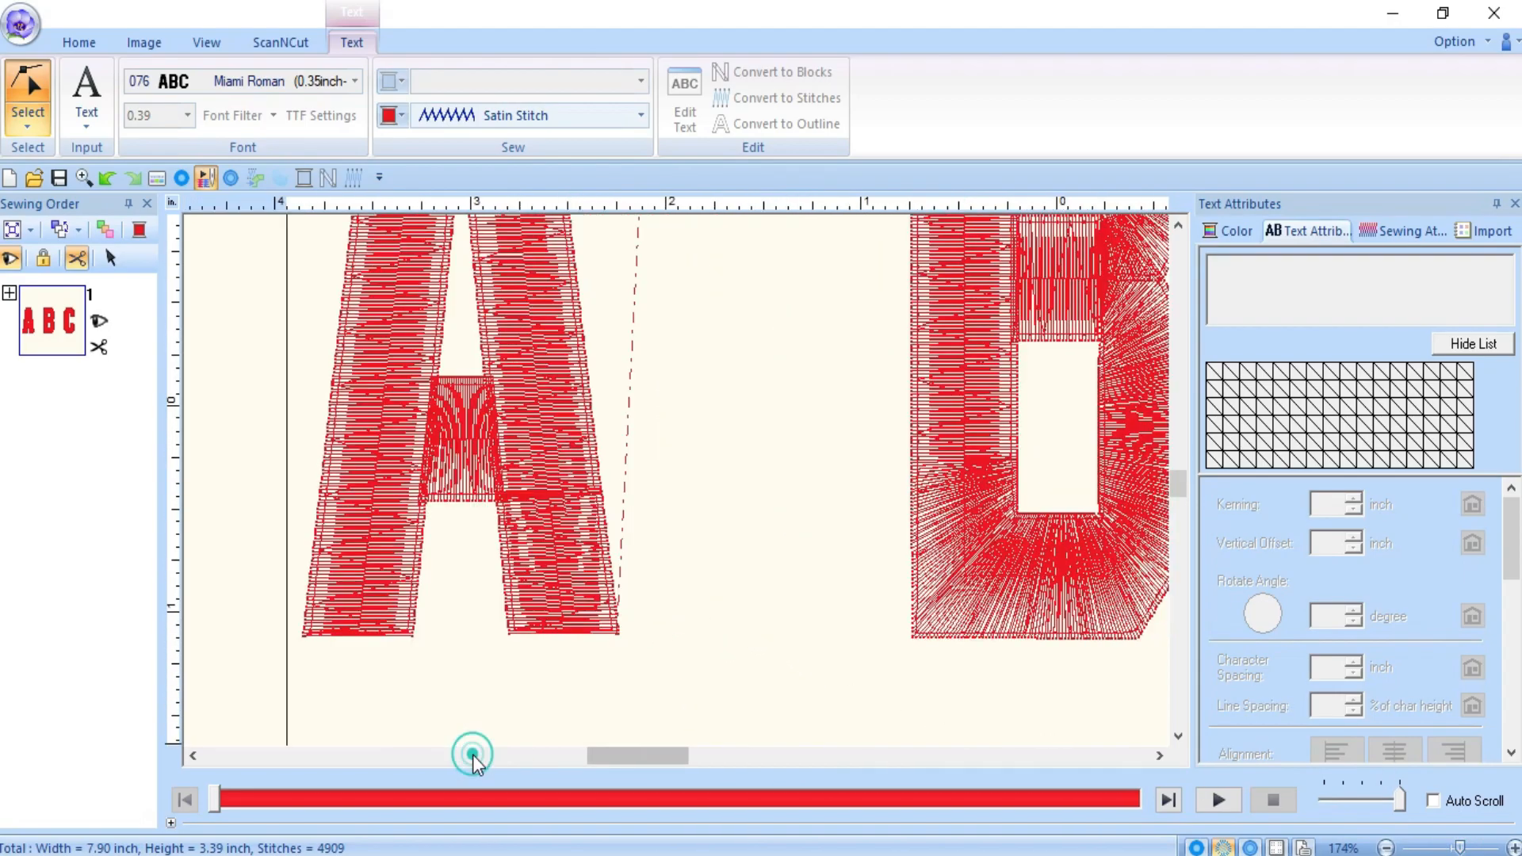
pyautogui.scroll(5, 616, 632)
pyautogui.click(618, 313)
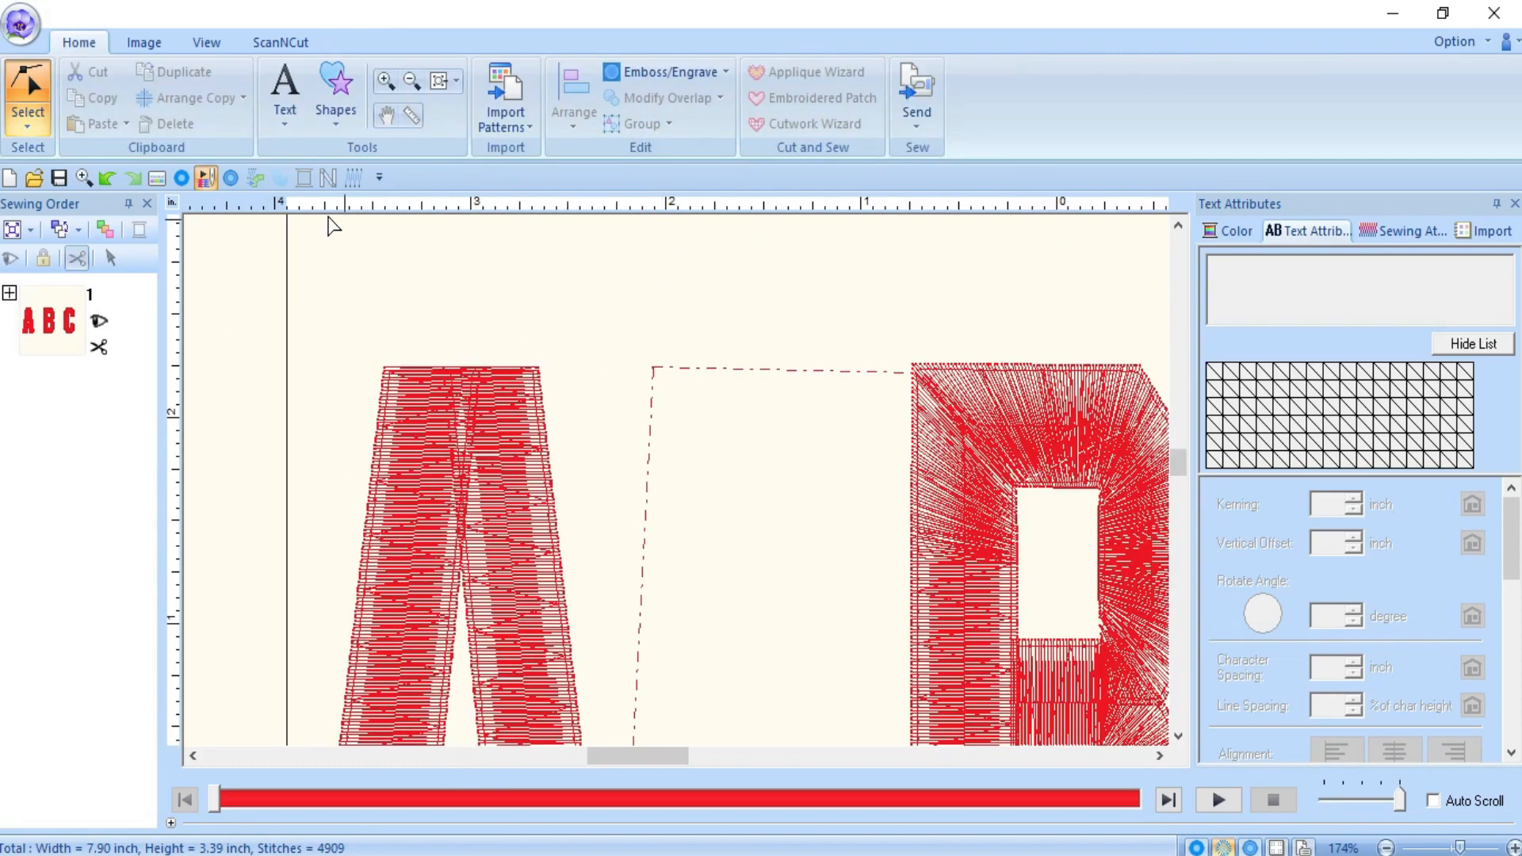
pyautogui.click(445, 430)
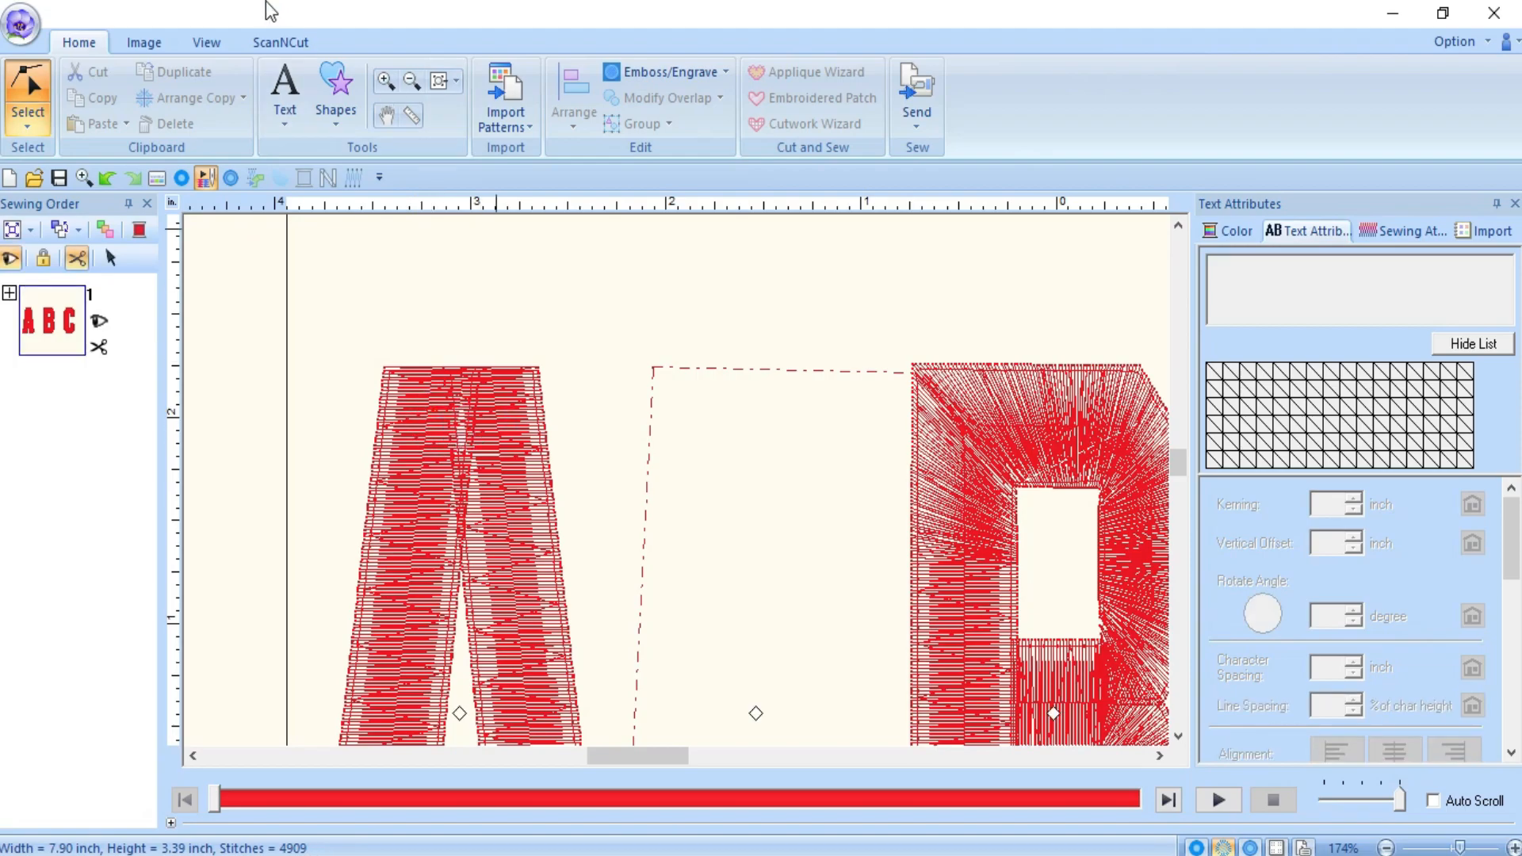
pyautogui.rightClick(63, 319)
pyautogui.click(163, 330)
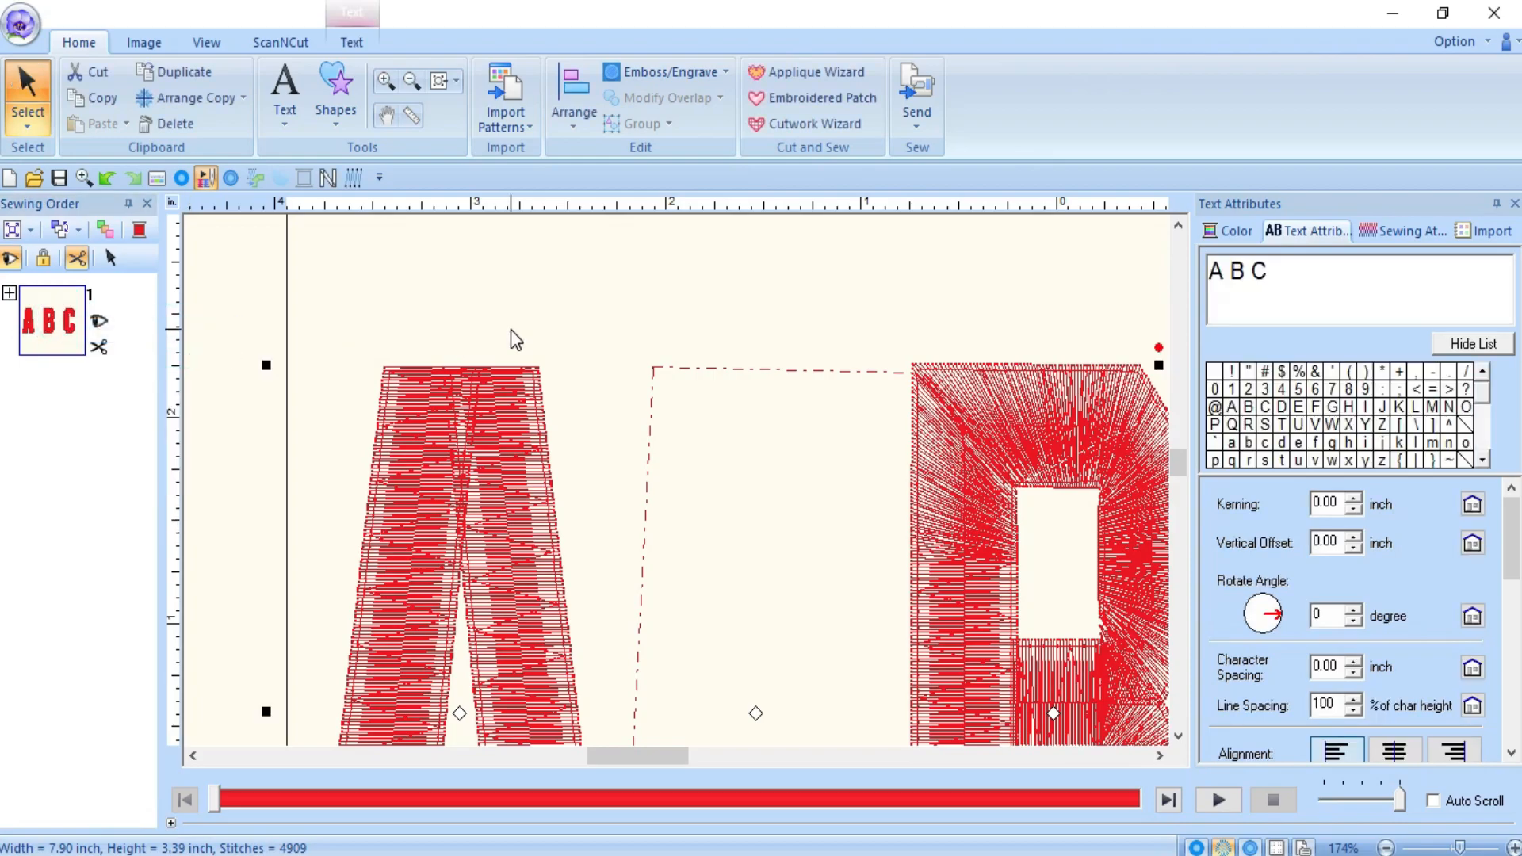
pyautogui.click(353, 41)
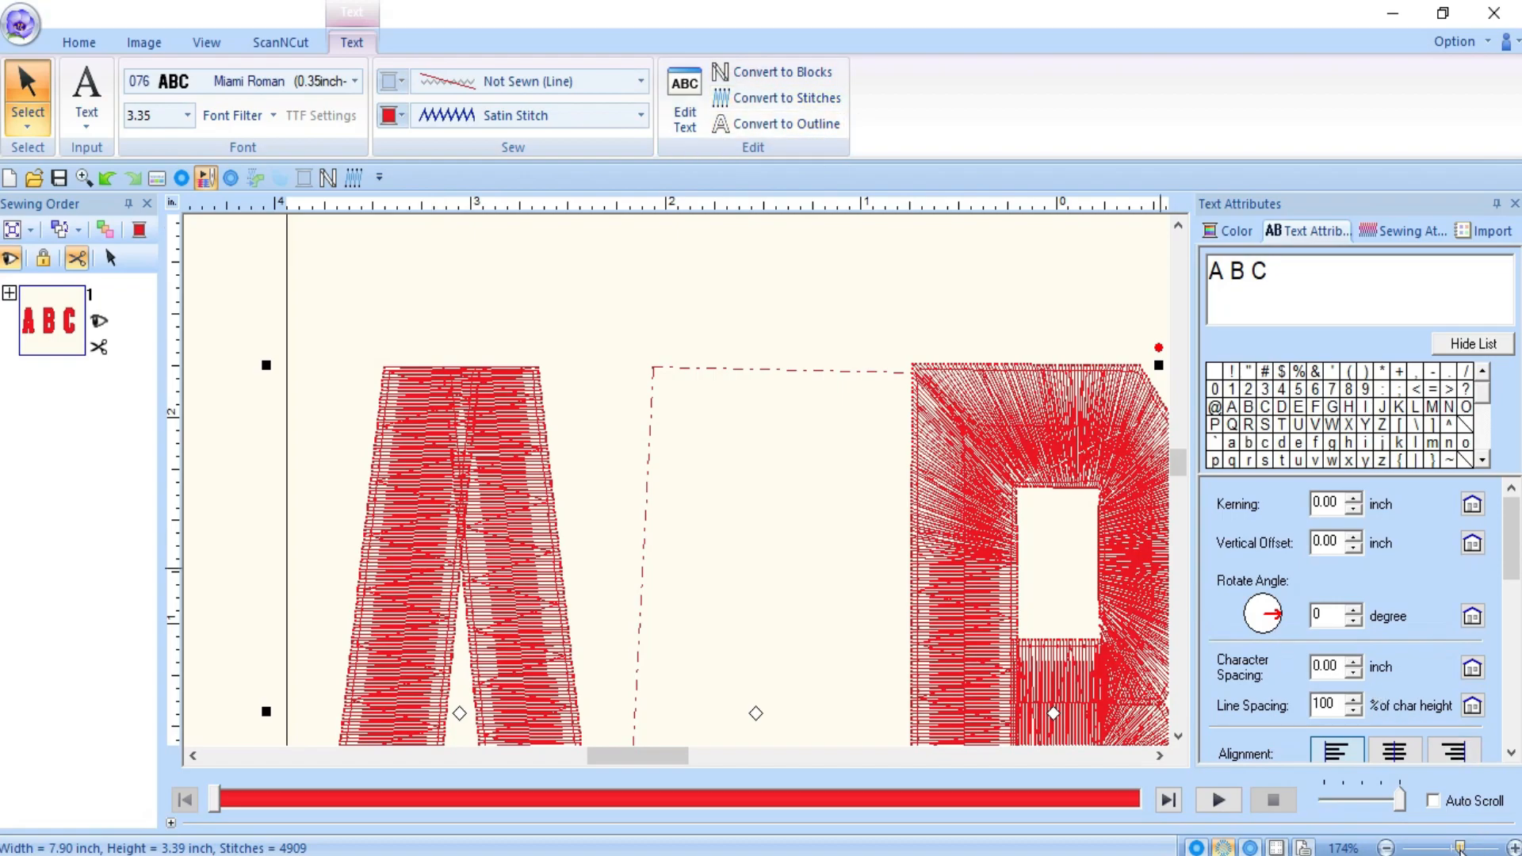
pyautogui.moveTo(1457, 847); pyautogui.dragTo(1449, 848)
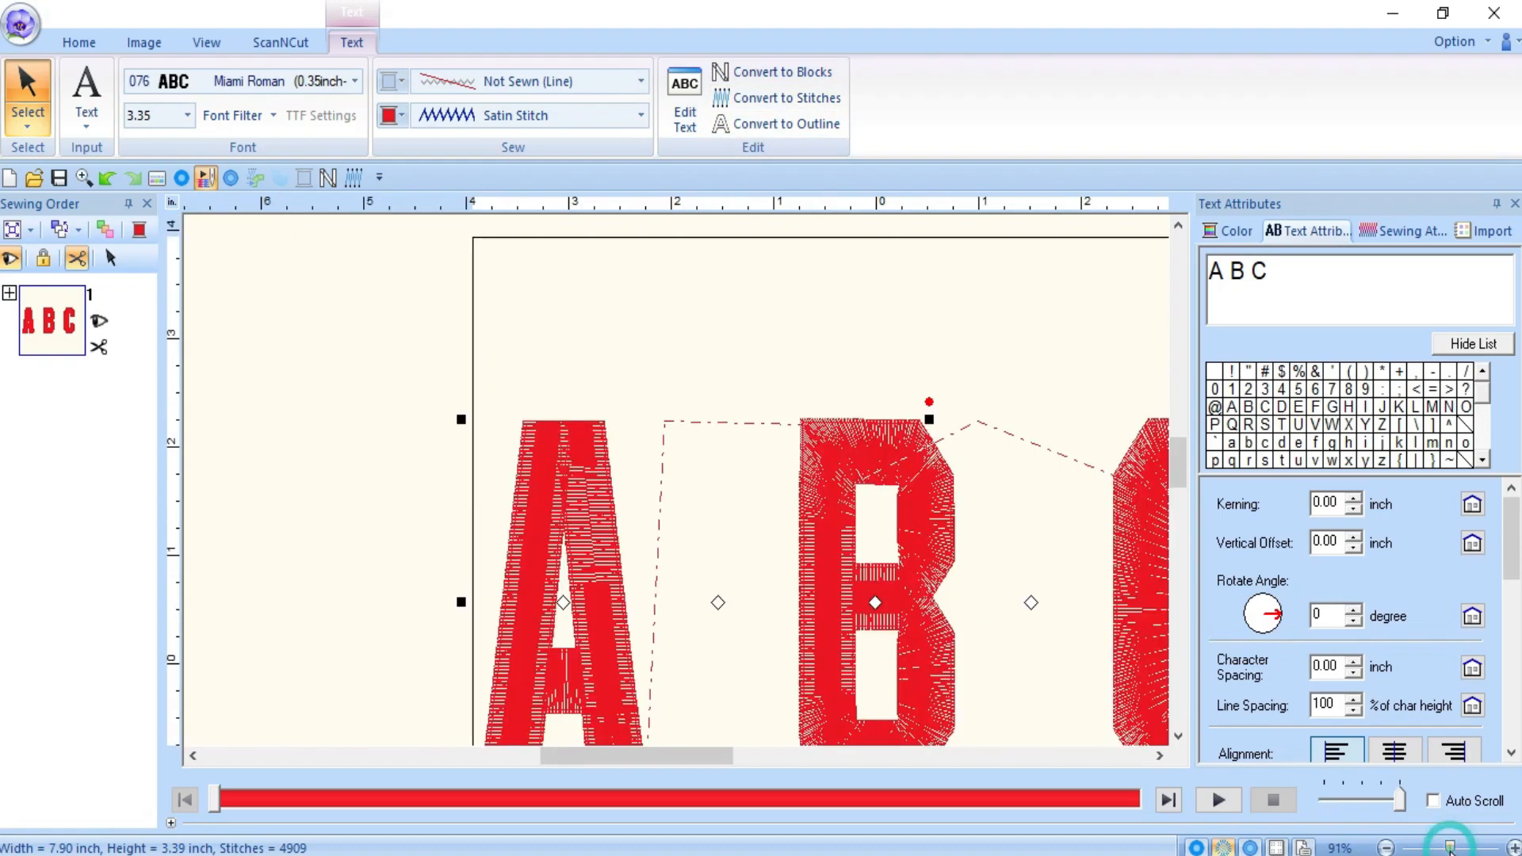
# - Expand the text object in the sewing order, go through its A, B and C components one by one, and collapse it
pyautogui.click(10, 294)
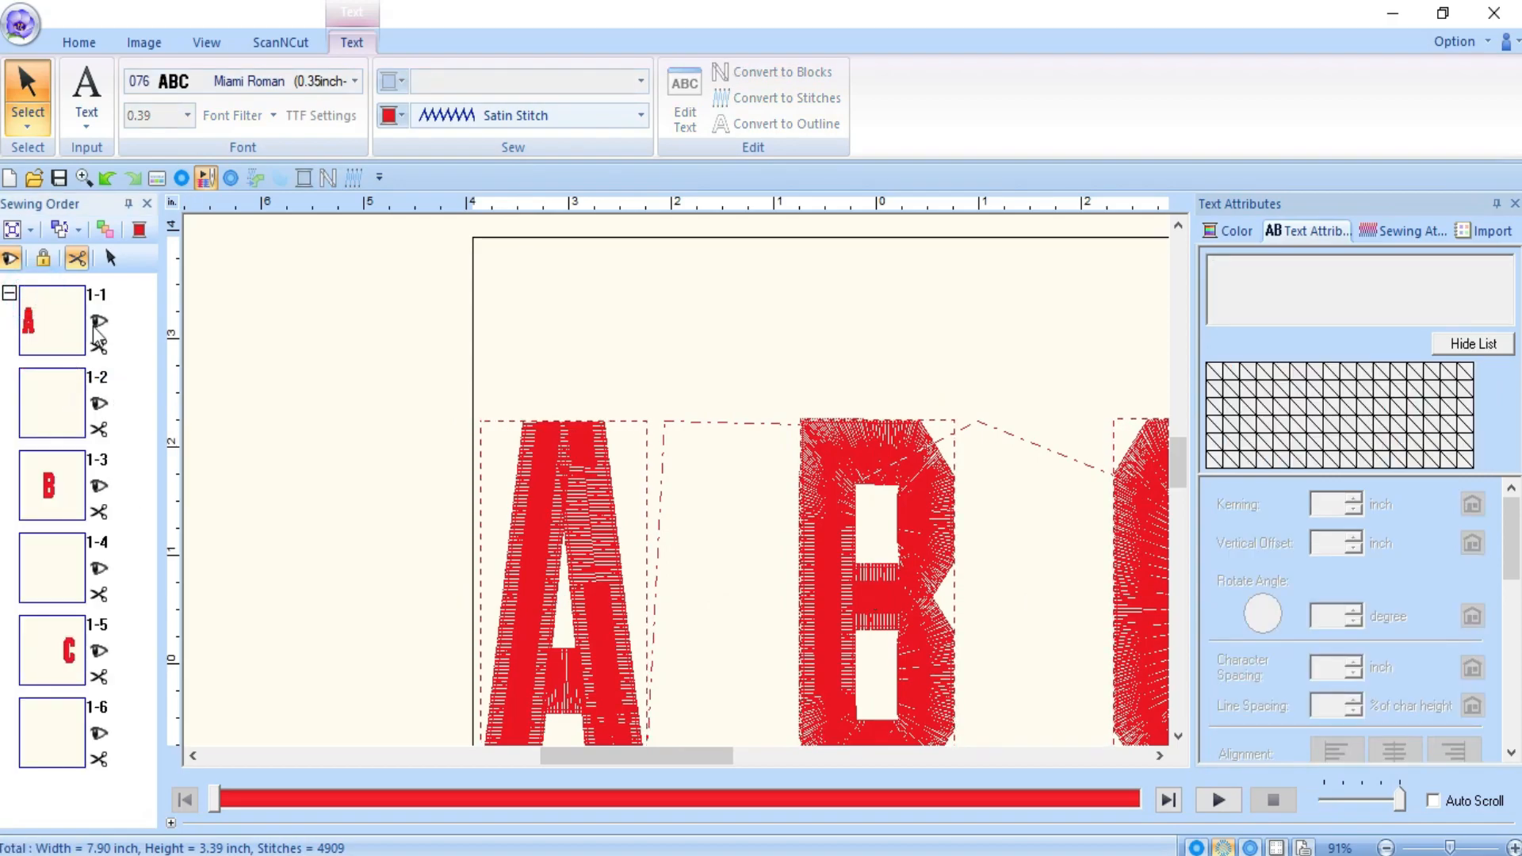
pyautogui.click(65, 321)
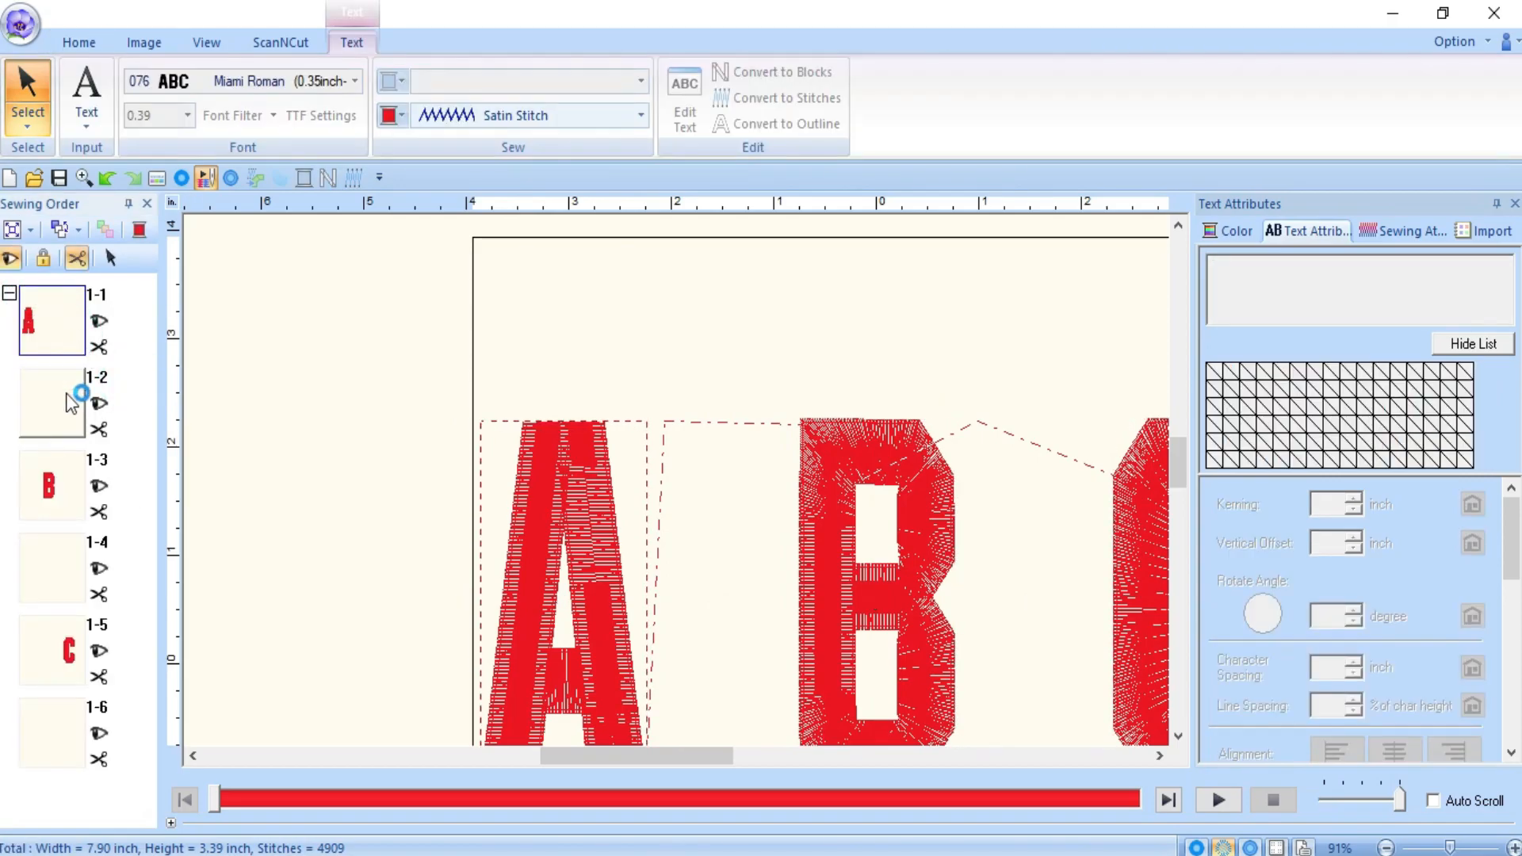
pyautogui.click(55, 426)
pyautogui.click(62, 464)
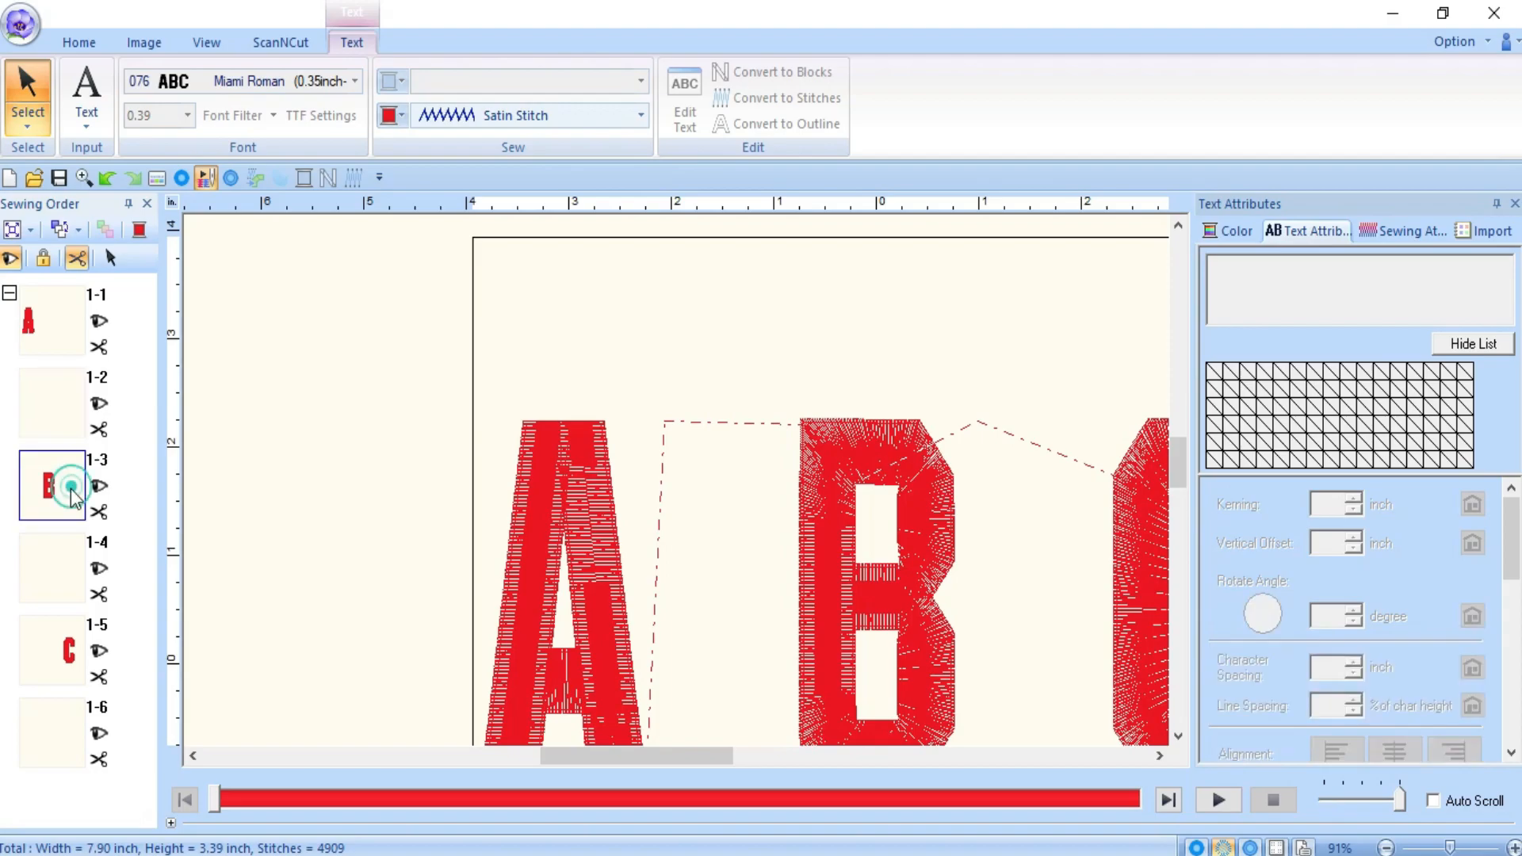
pyautogui.click(68, 634)
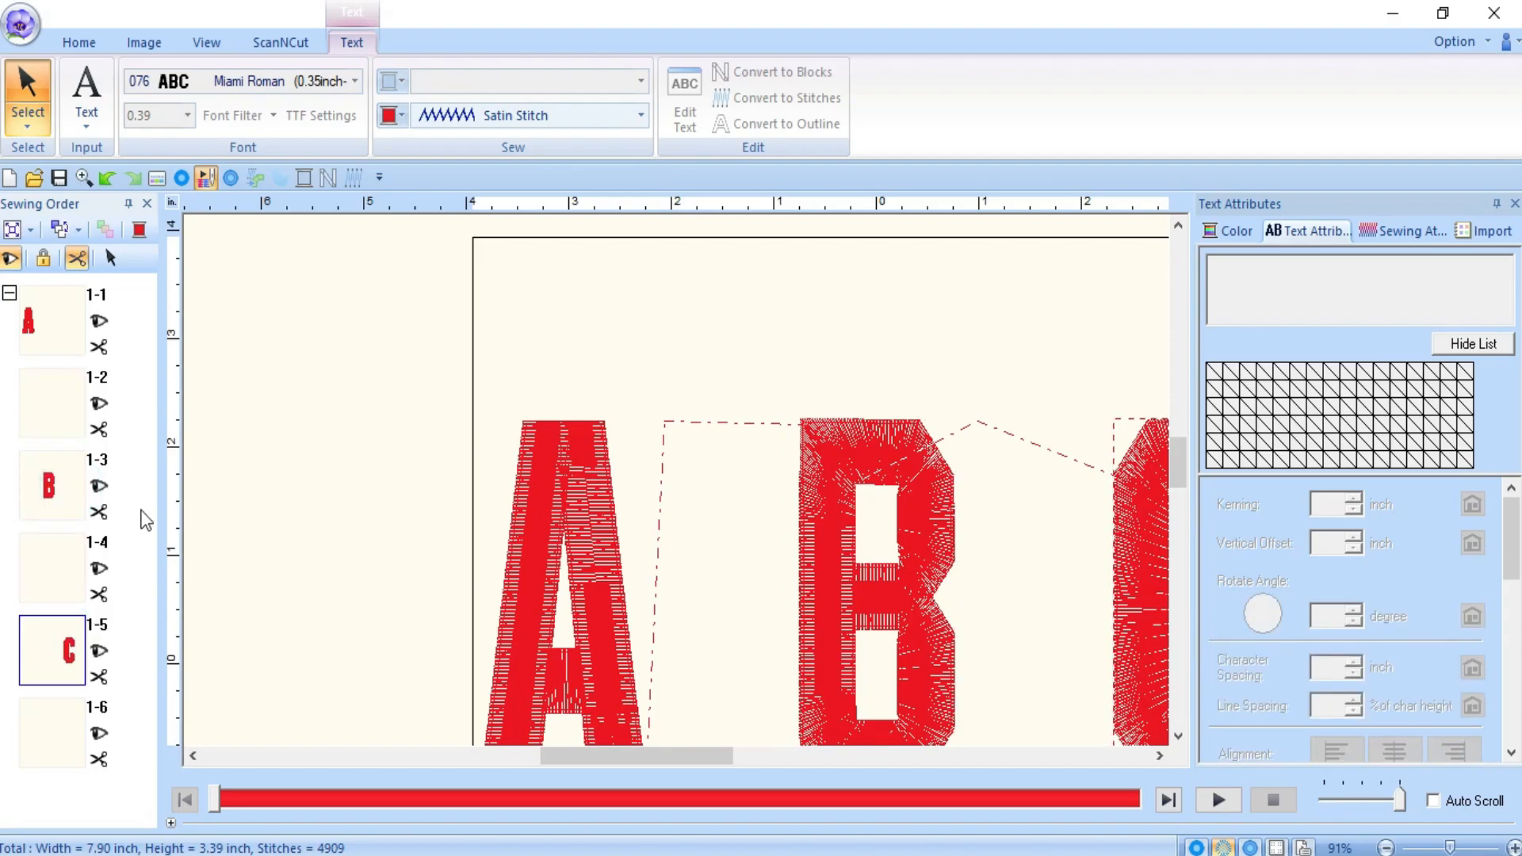
pyautogui.click(9, 294)
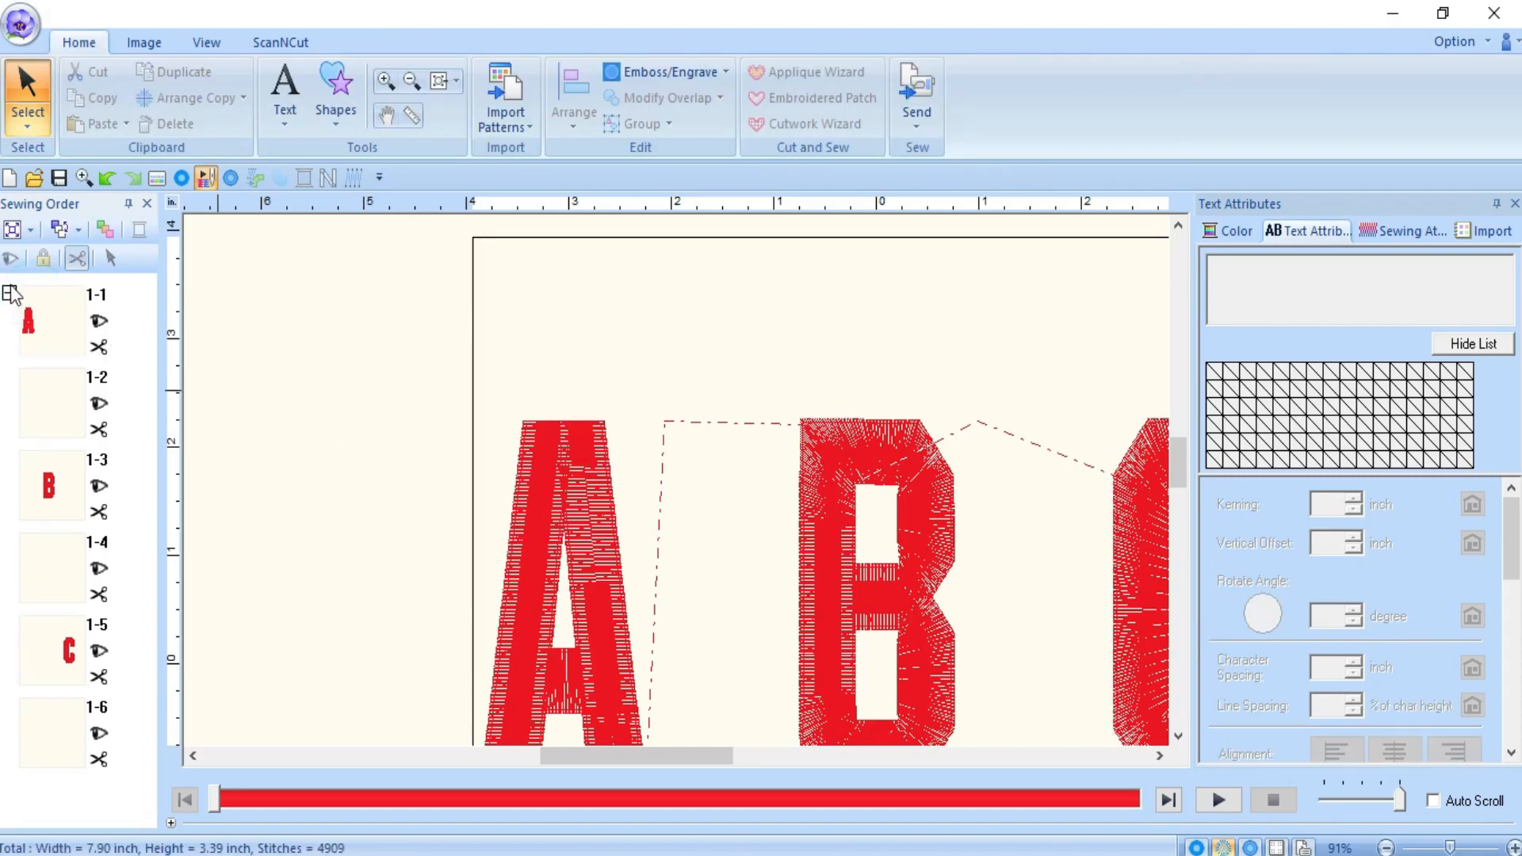
# - Select the complete A B C text object and convert it to blocks
pyautogui.click(396, 406)
pyautogui.click(70, 322)
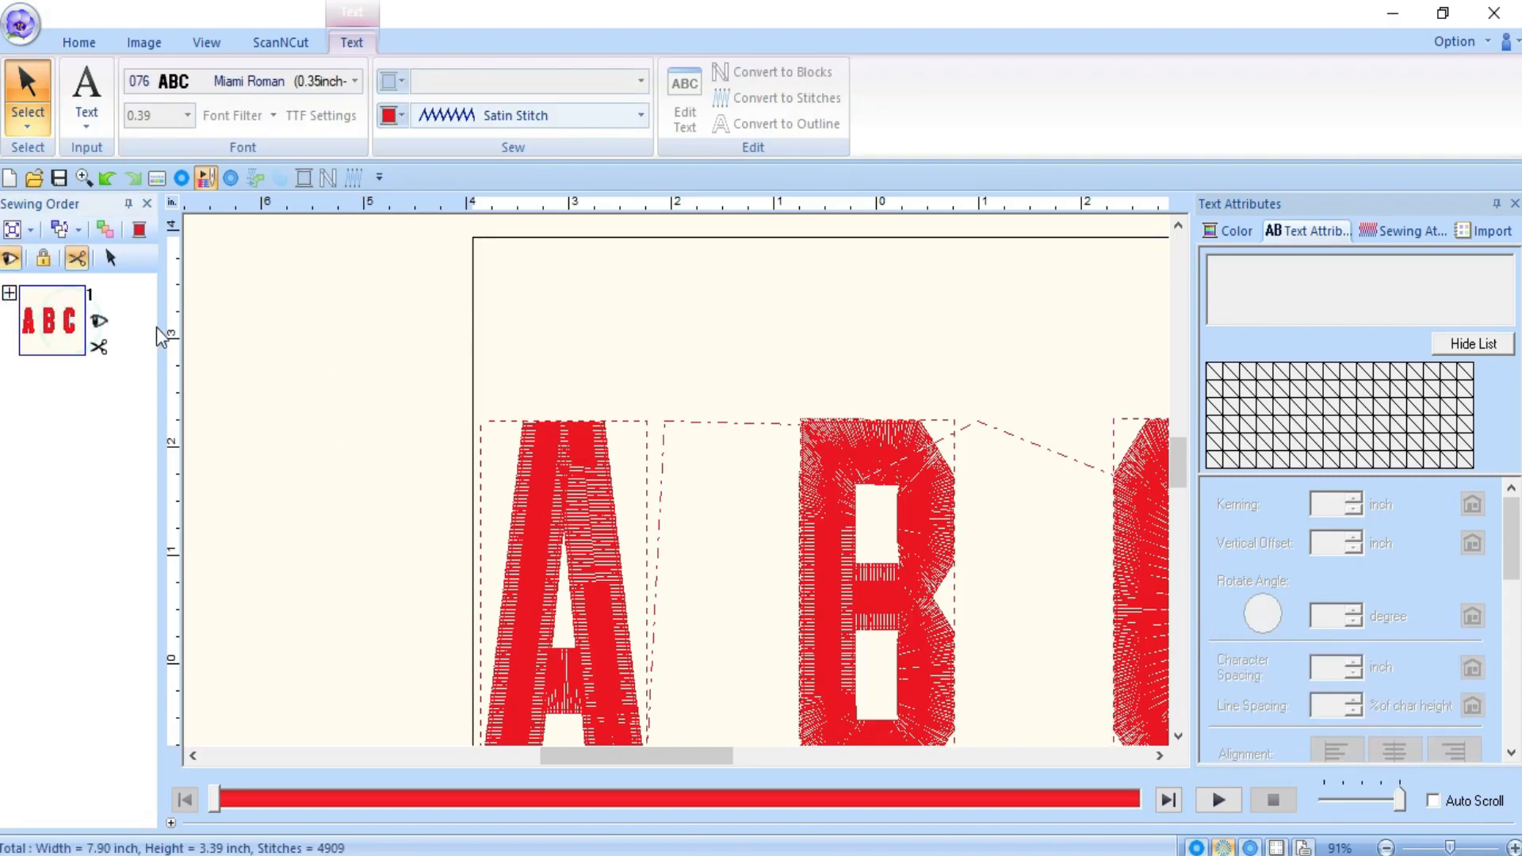
pyautogui.rightClick(83, 319)
pyautogui.click(224, 328)
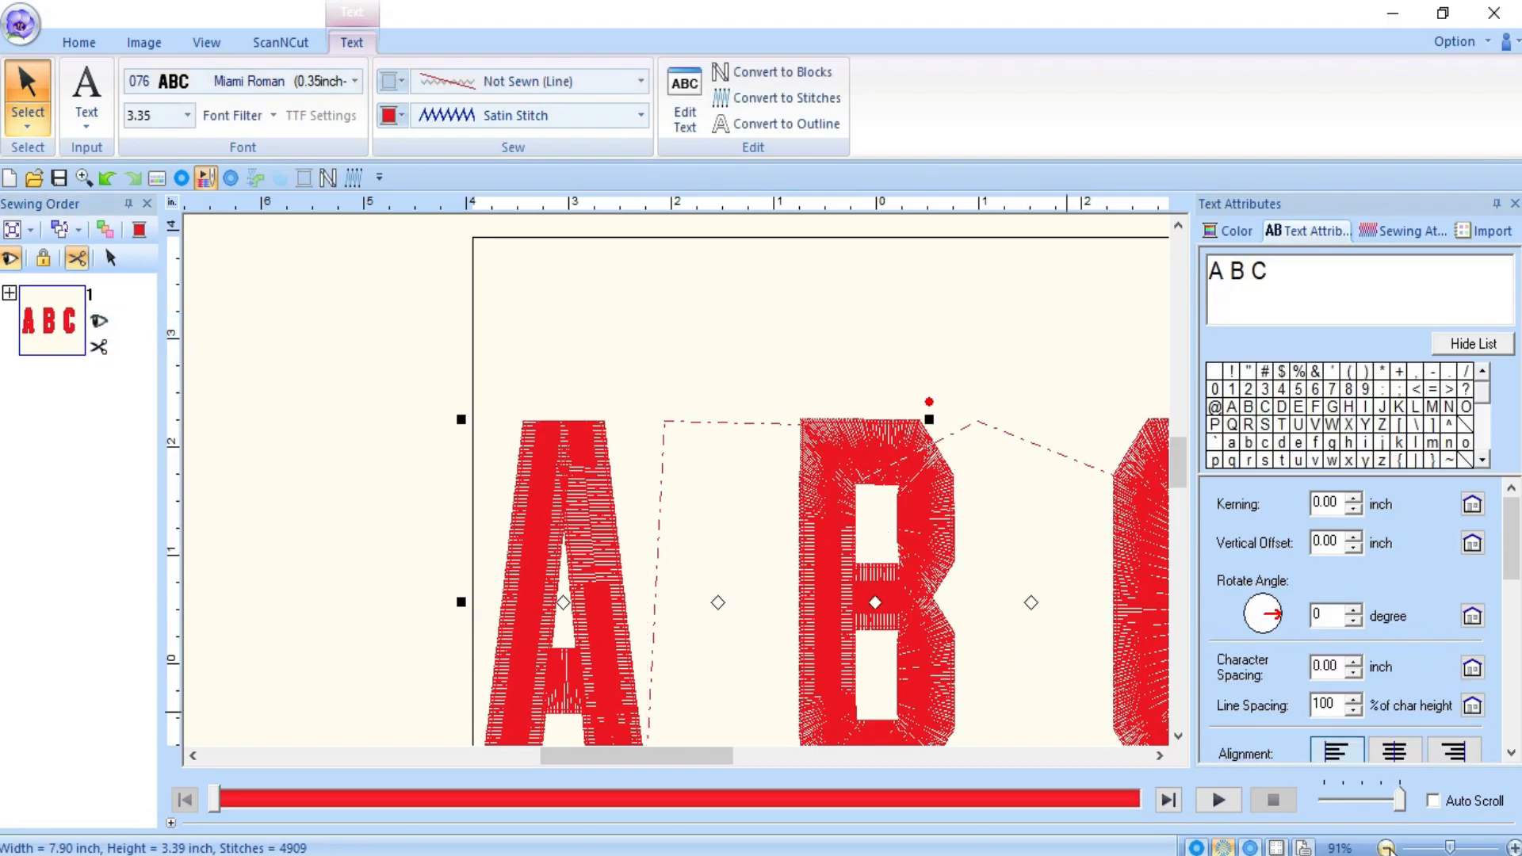
pyautogui.click(1386, 847)
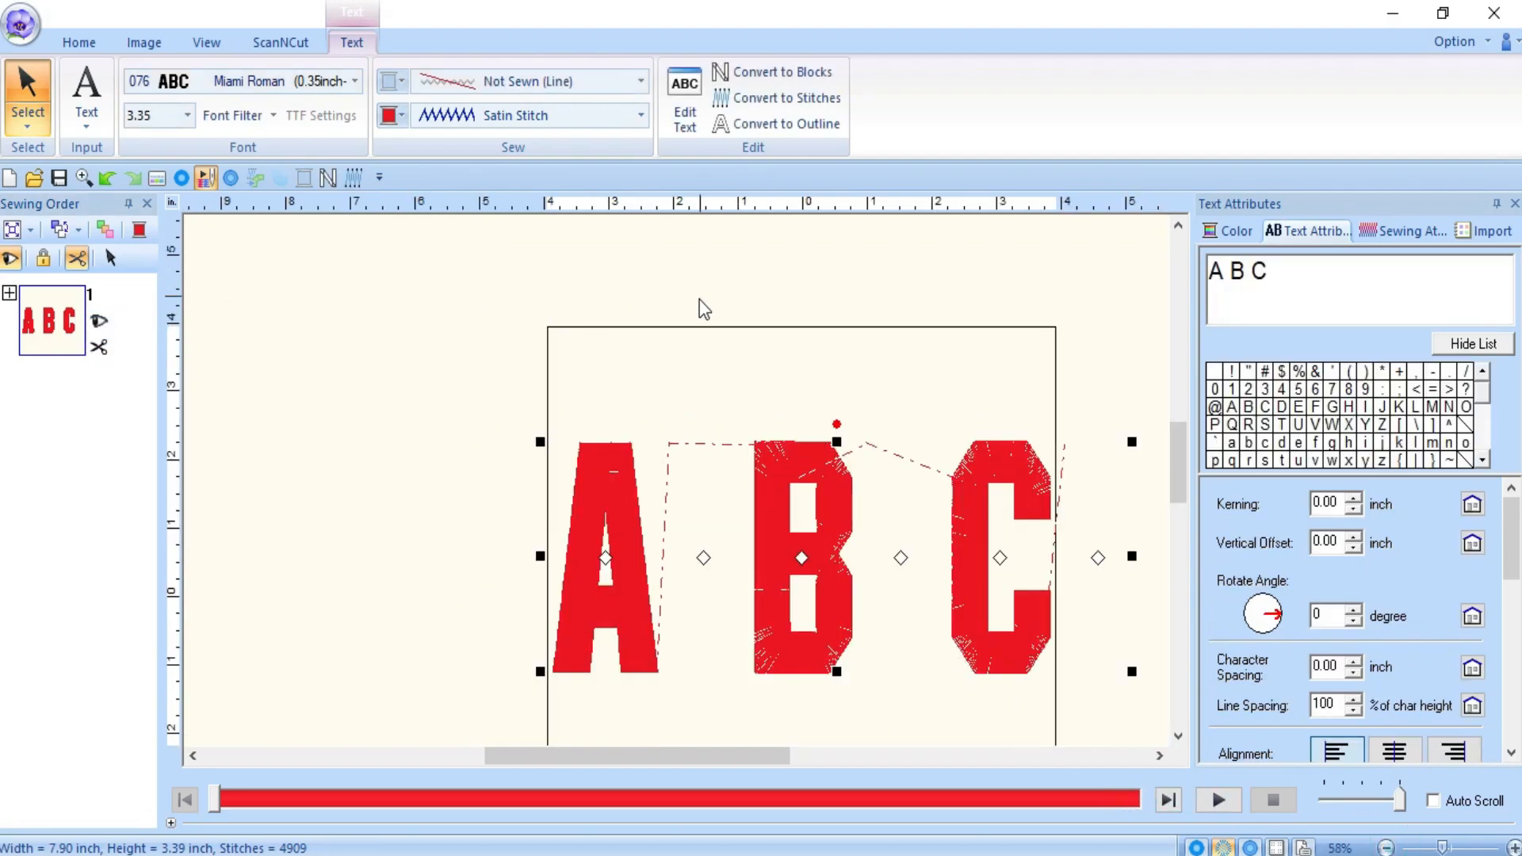
pyautogui.click(782, 70)
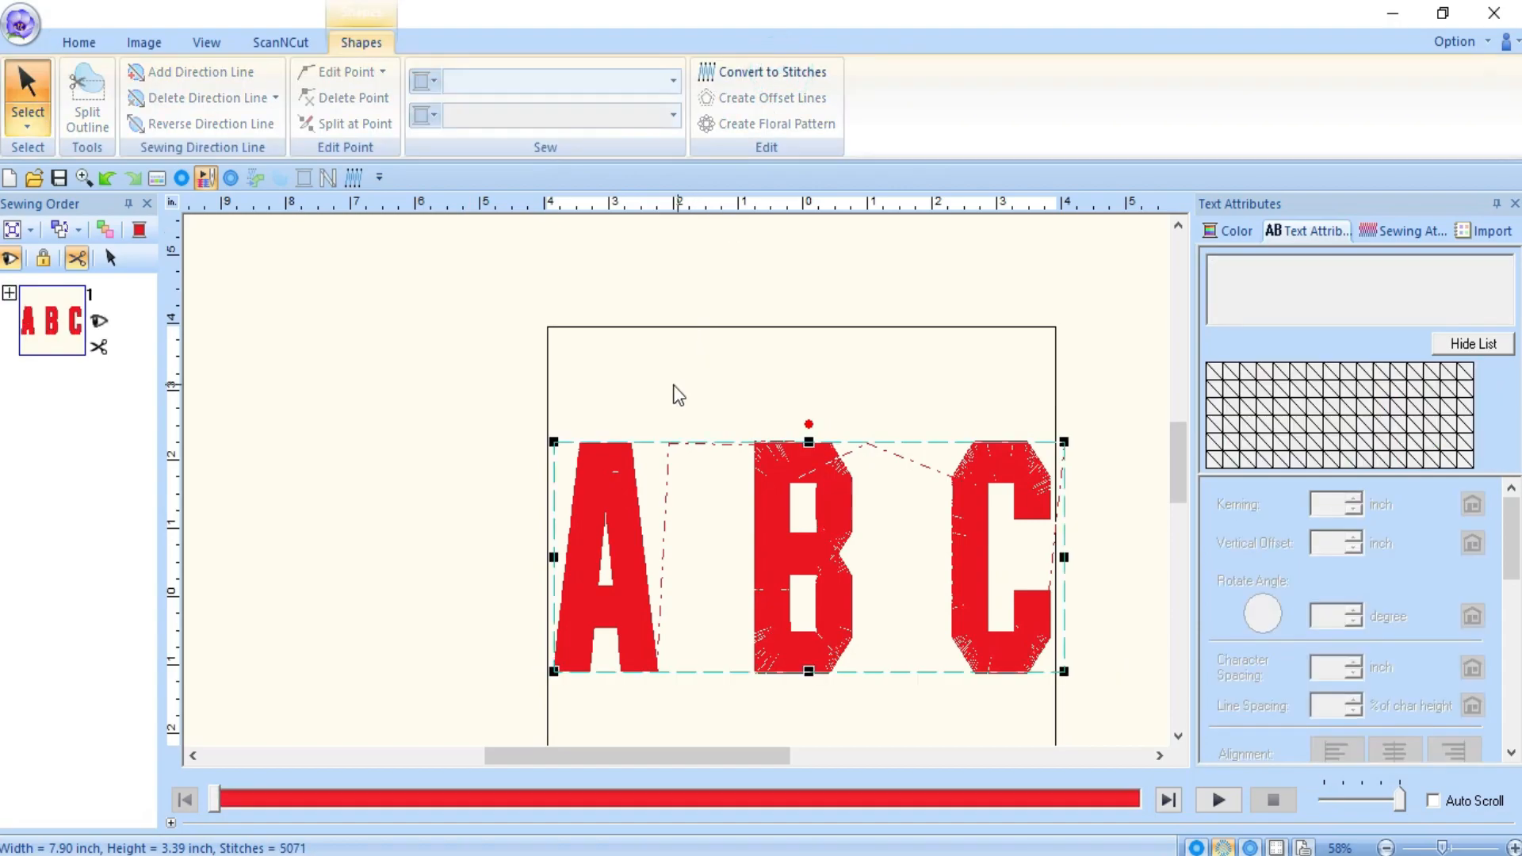
# - Expand the converted letters in the sewing order and look through their separate blocks
pyautogui.click(398, 355)
pyautogui.click(9, 294)
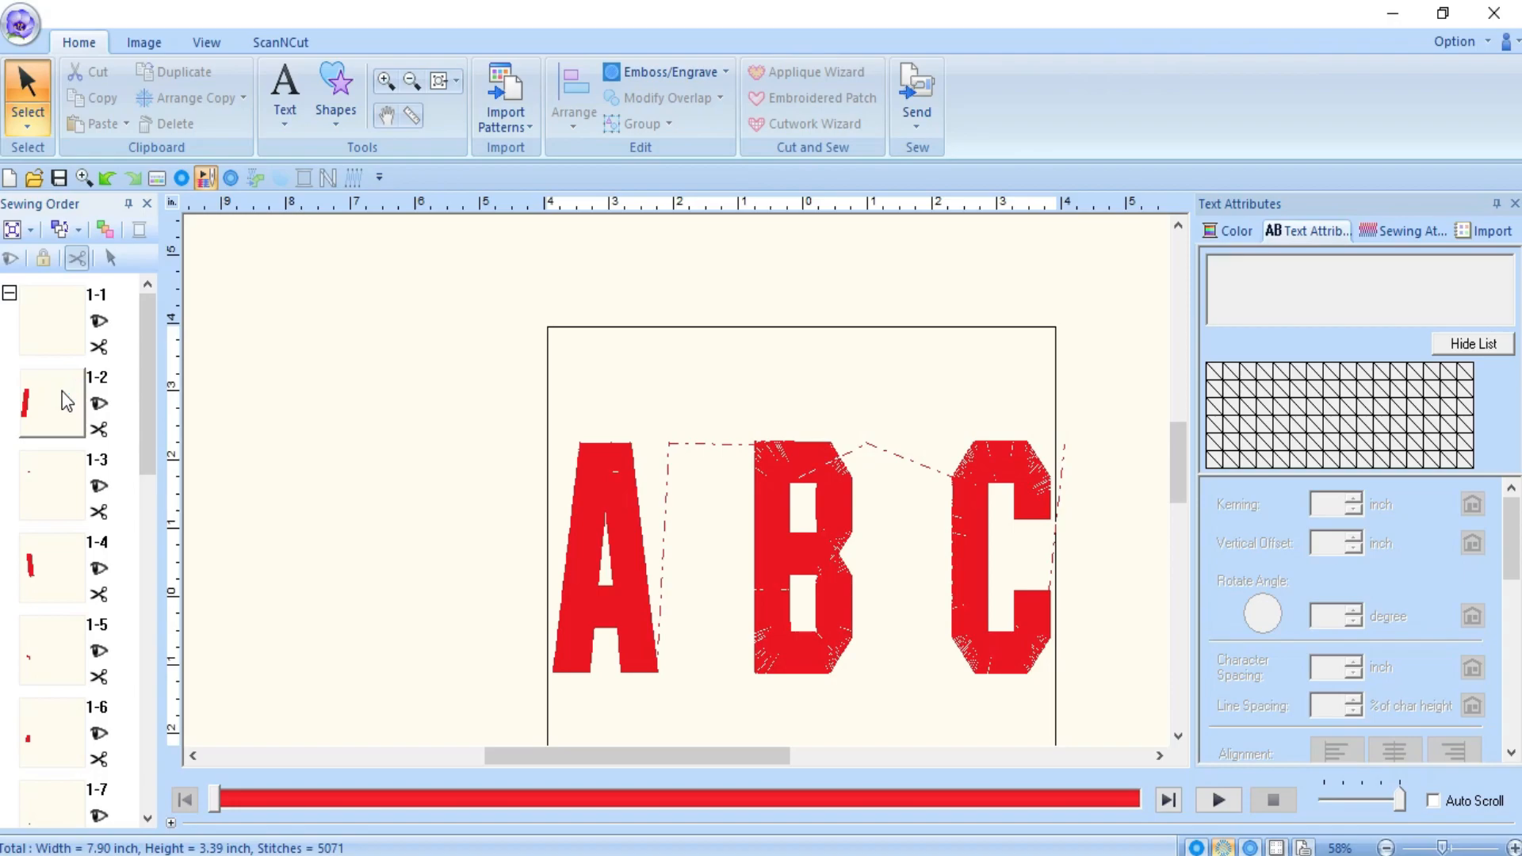
pyautogui.moveTo(148, 377); pyautogui.dragTo(189, 255)
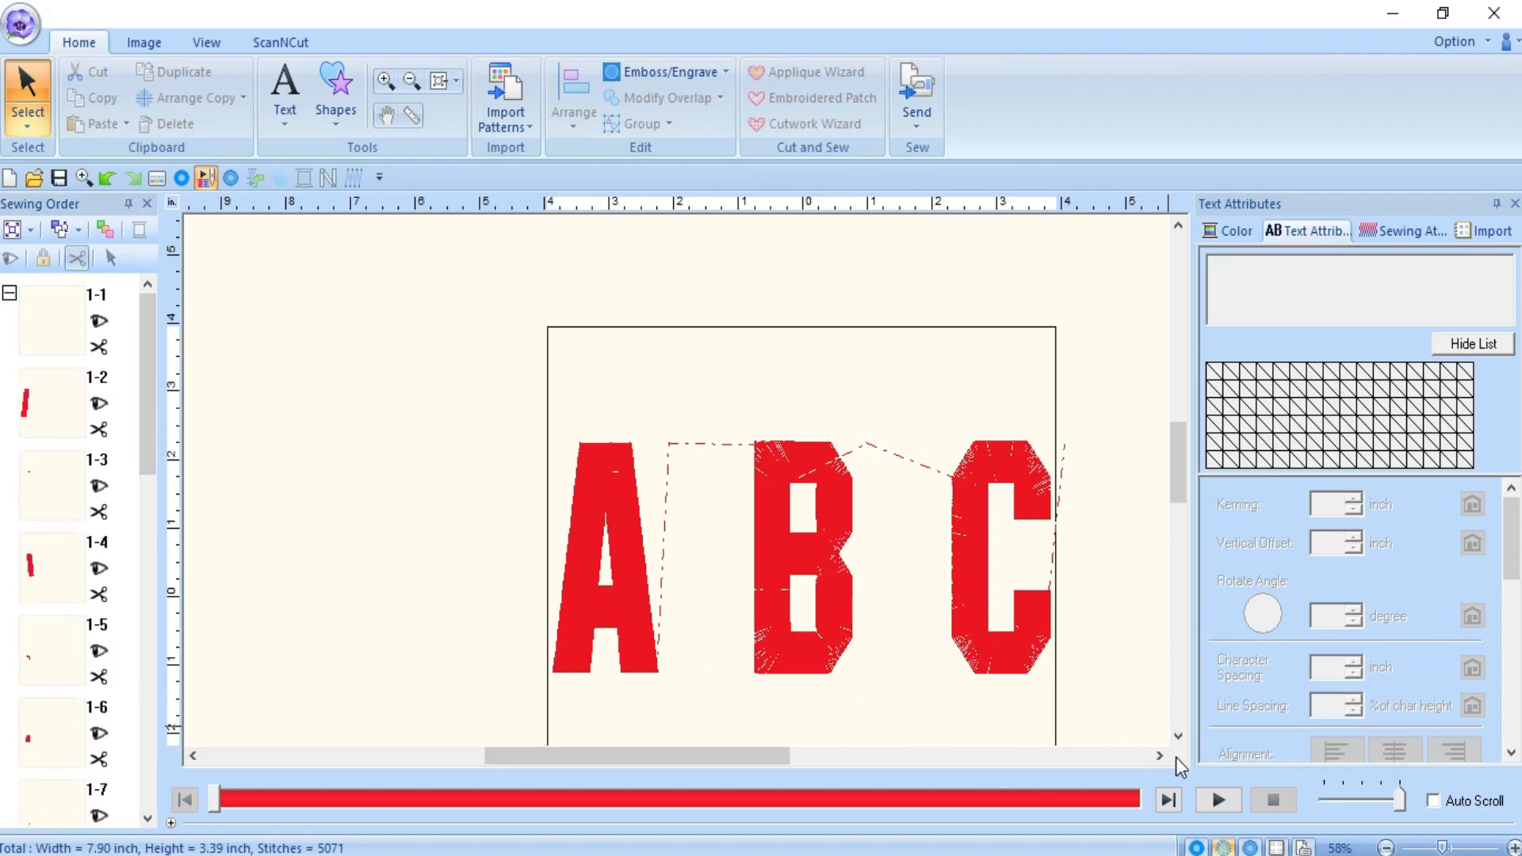
# - Inspect the stitch coverage of the converted letters A and B up close, including crossbars and corners, and return to an overview
pyautogui.click(1178, 736)
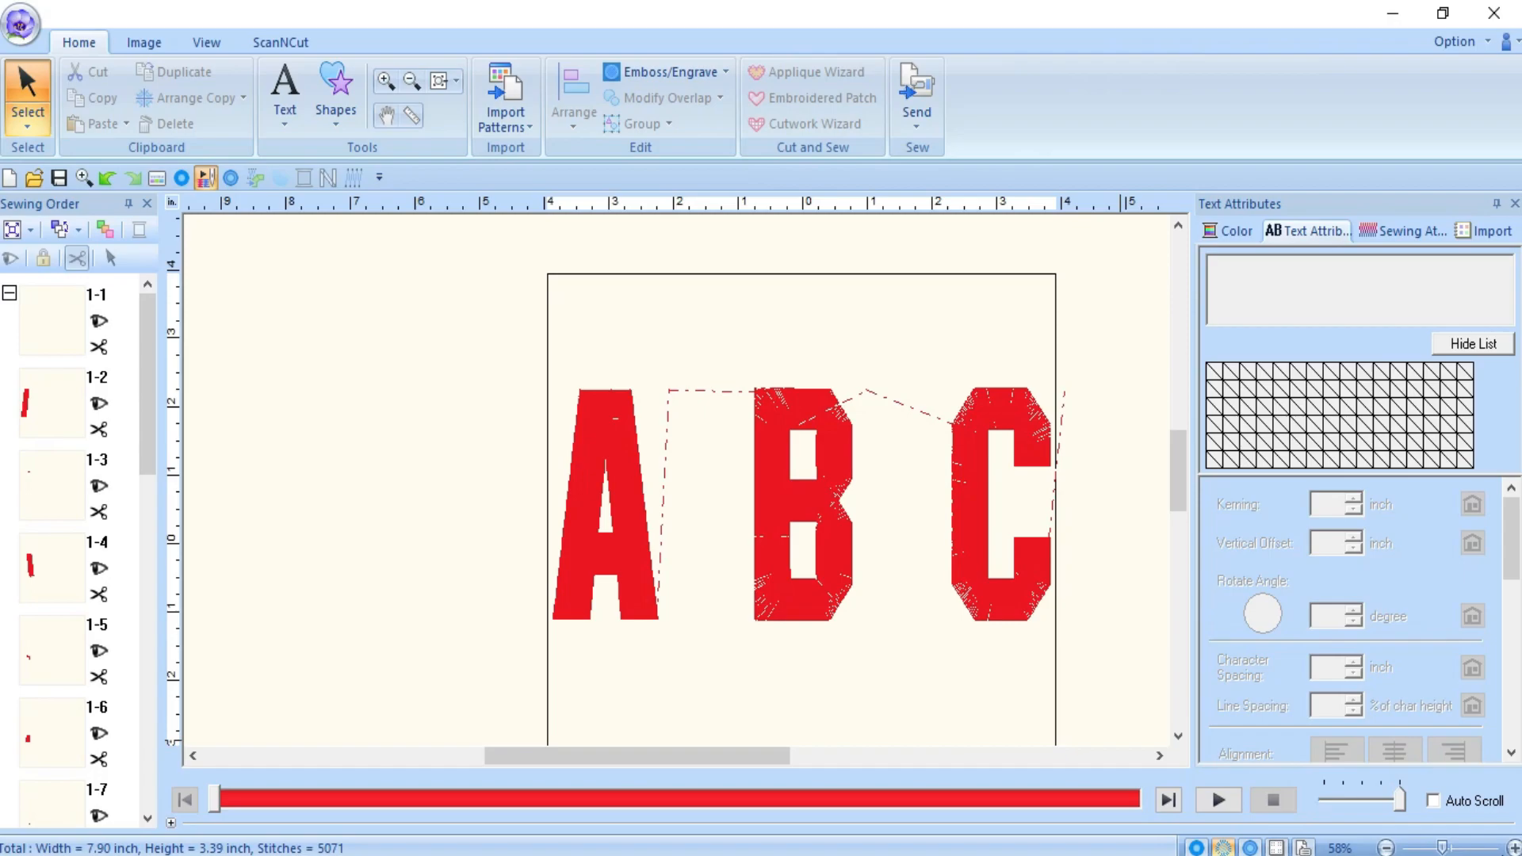
pyautogui.click(1515, 849)
pyautogui.click(1515, 848)
pyautogui.click(1514, 848)
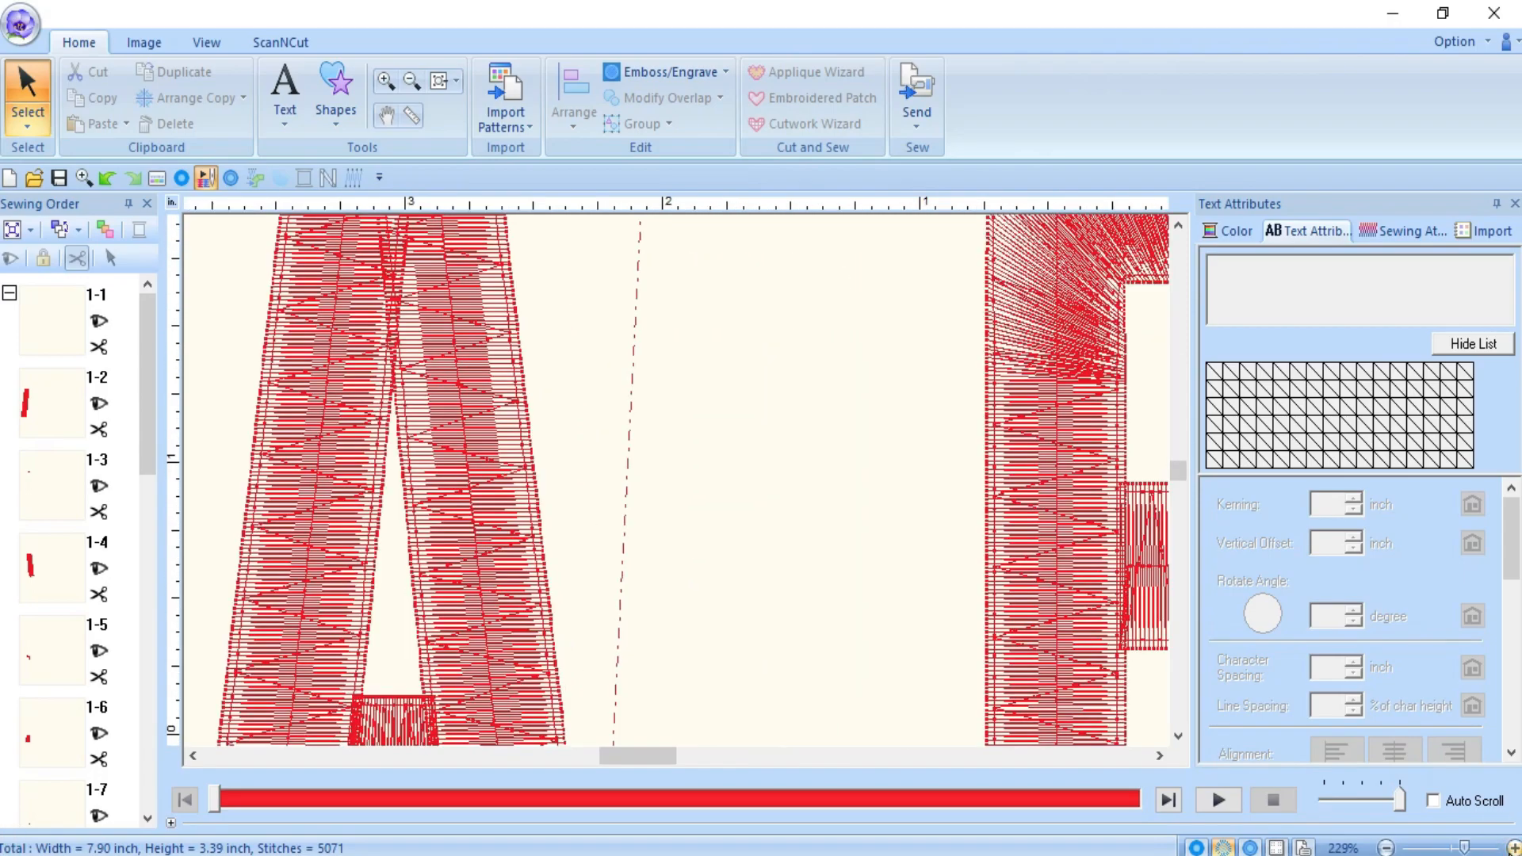
pyautogui.scroll(-5, 563, 567)
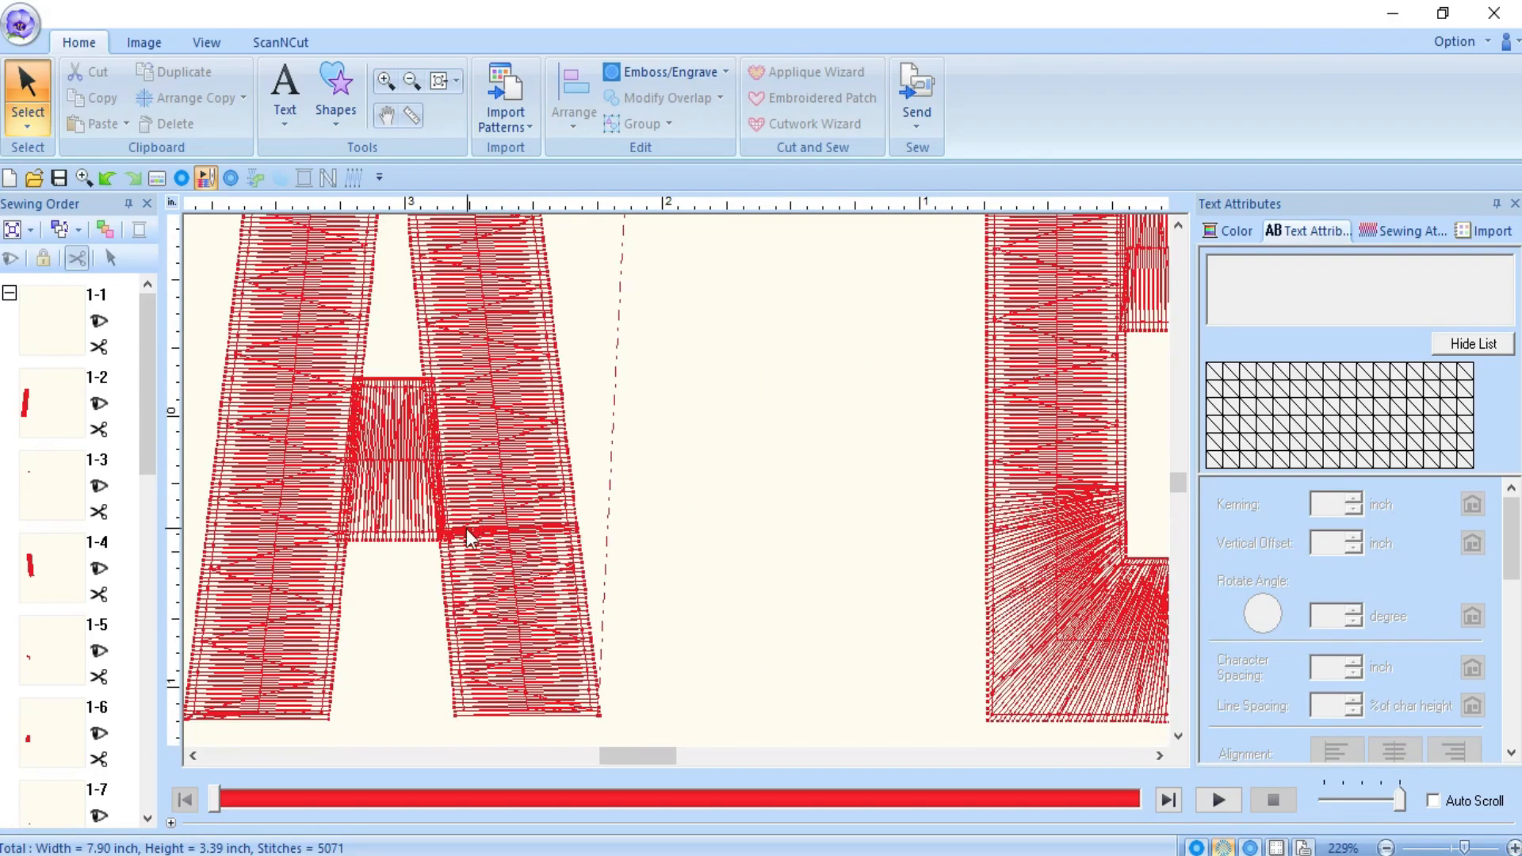
pyautogui.scroll(6, 460, 473)
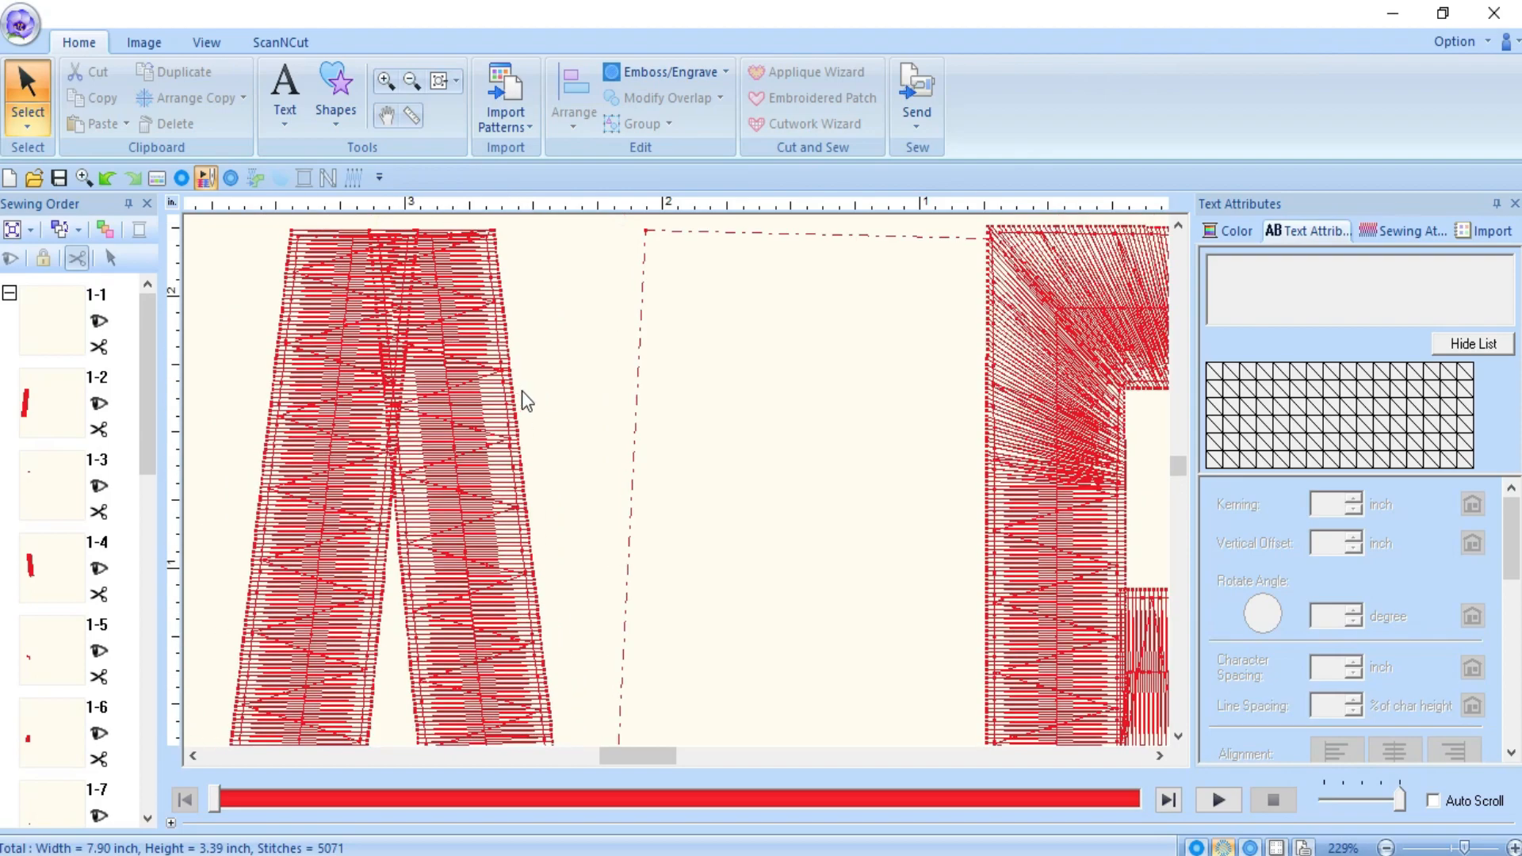
pyautogui.scroll(-5, 775, 666)
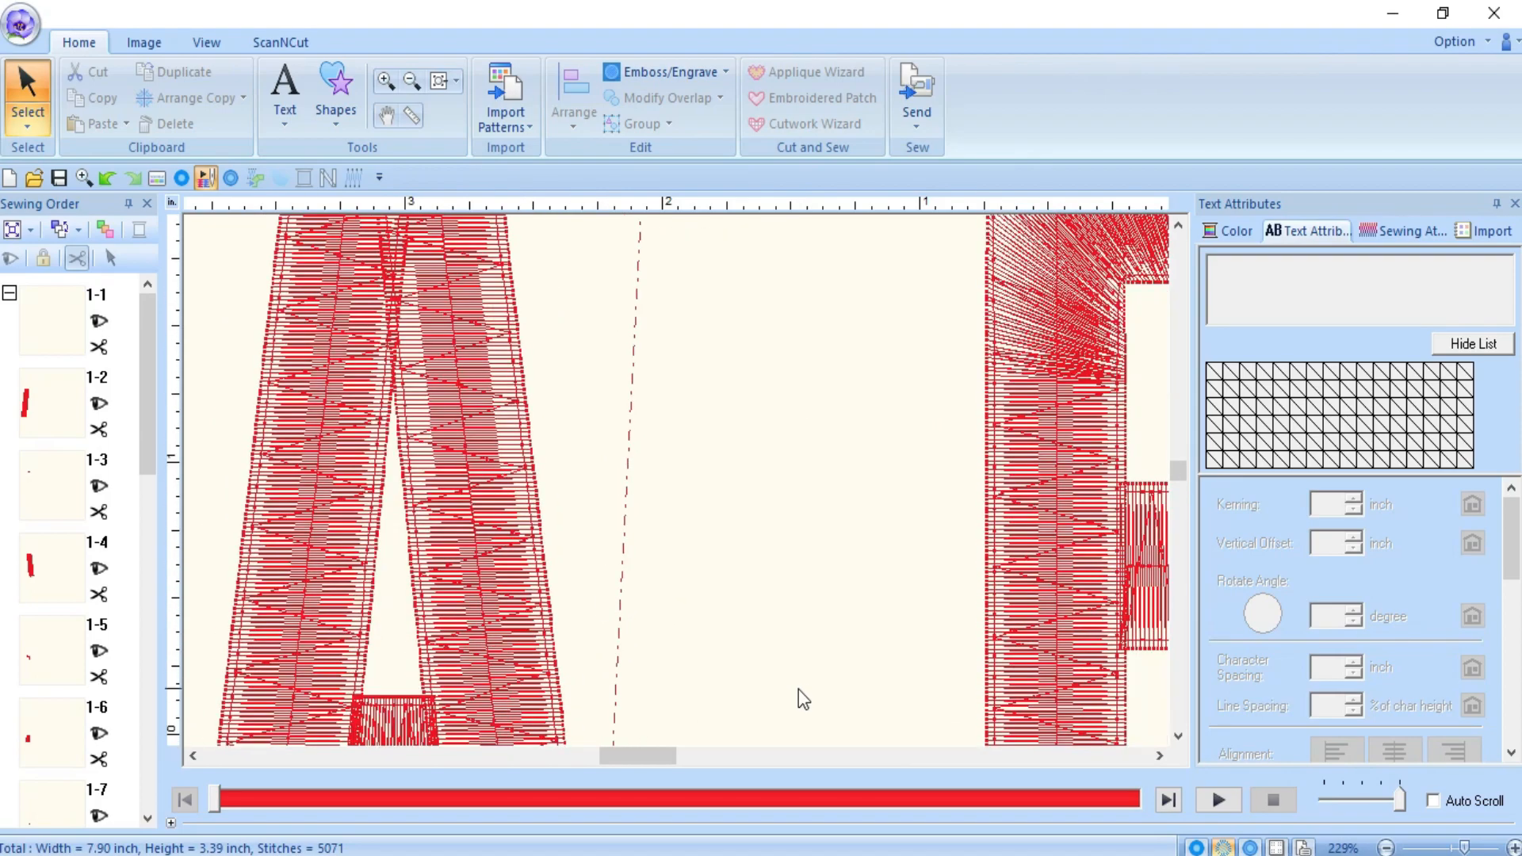
pyautogui.click(723, 756)
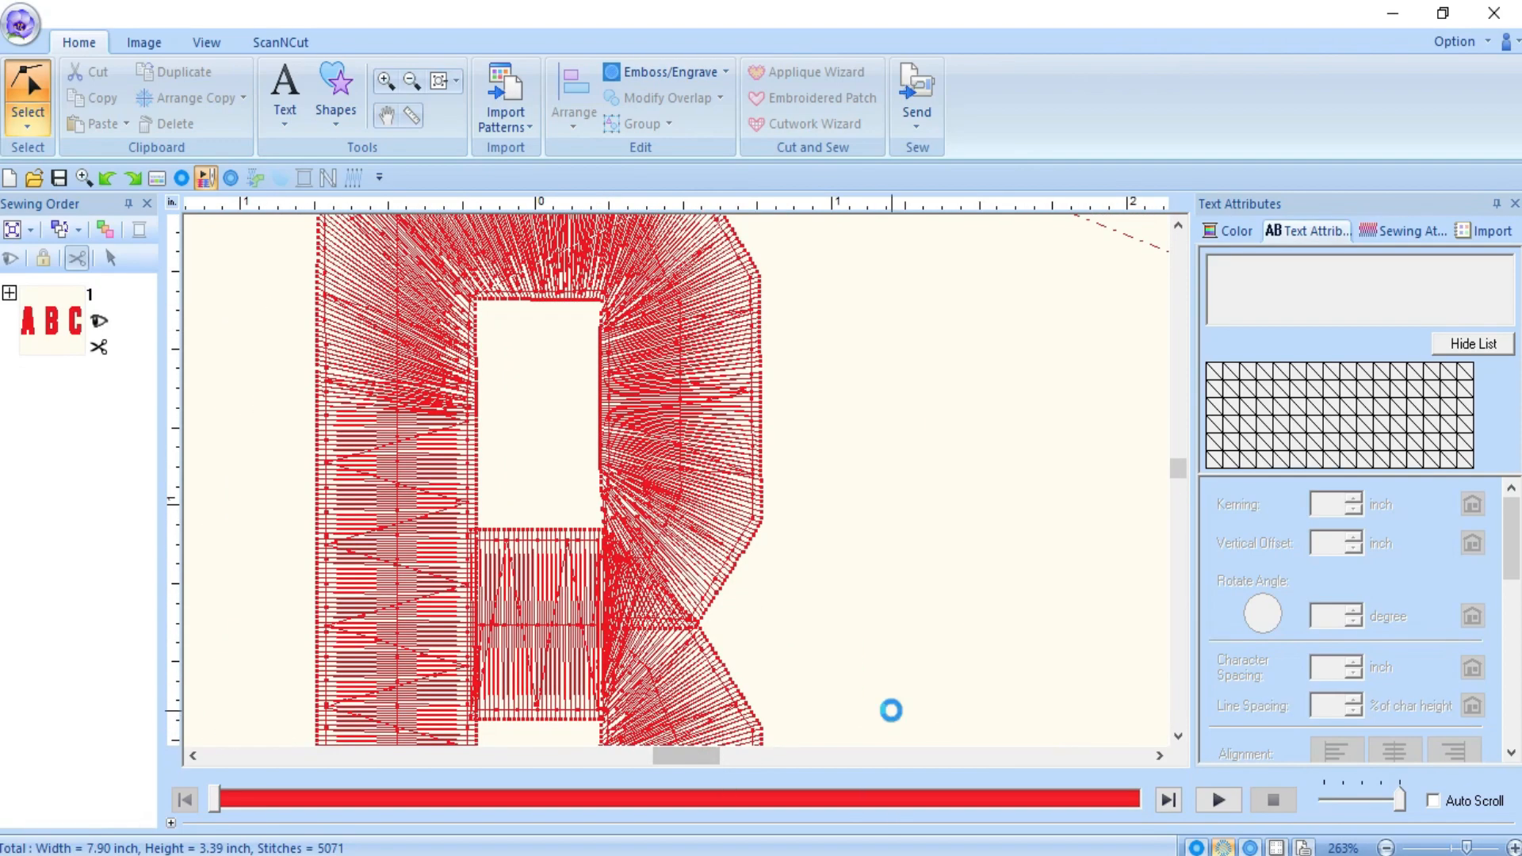
pyautogui.click(1385, 847)
pyautogui.click(1386, 847)
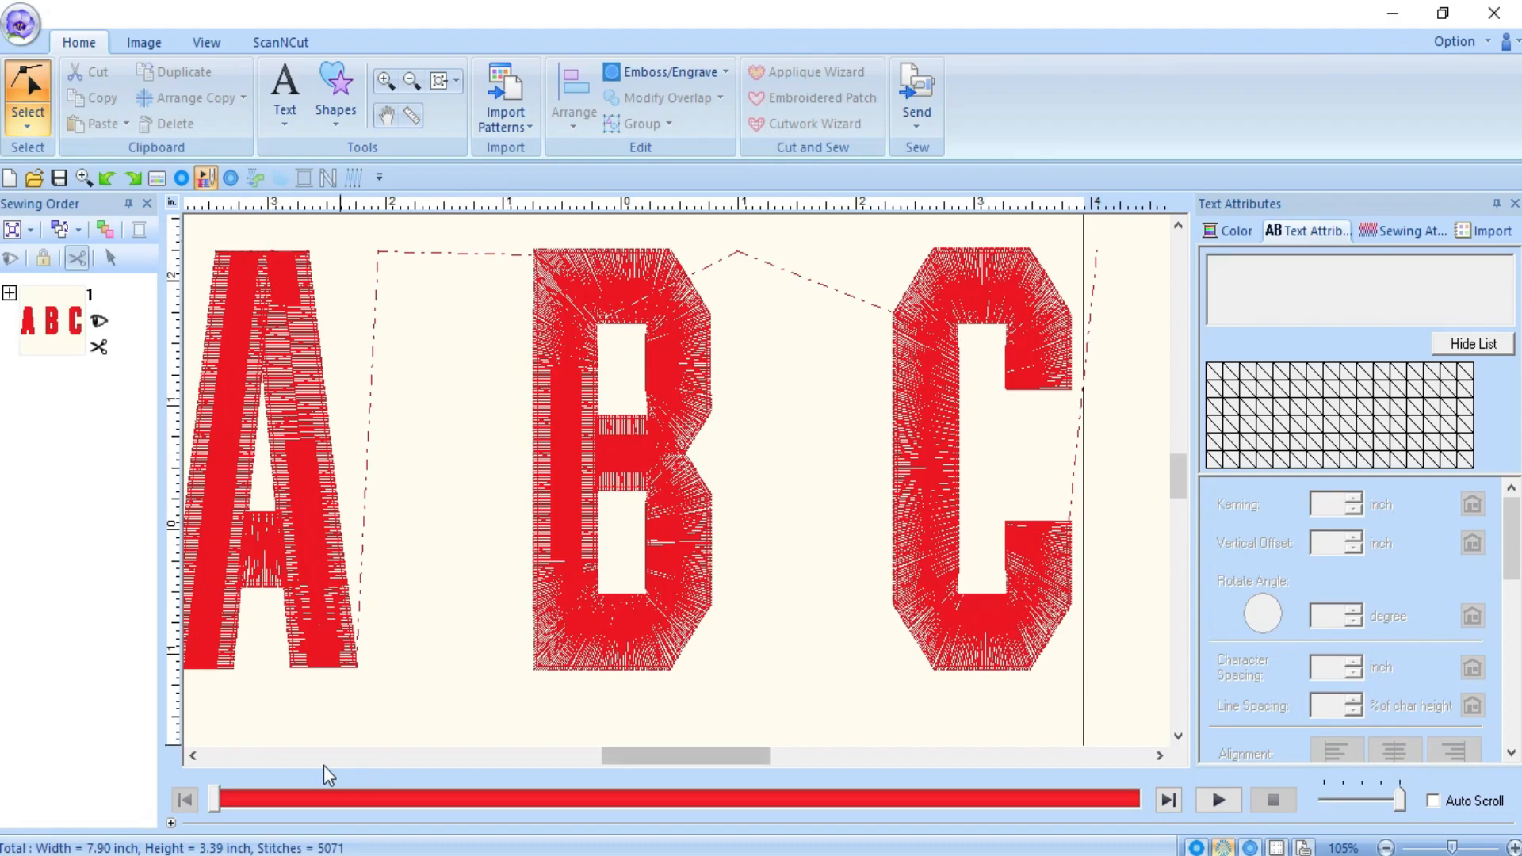
# - Inspect the stitch coverage of the letters B and C up close, including their crossbar, corners and end sections
pyautogui.moveTo(1451, 848); pyautogui.dragTo(1448, 848)
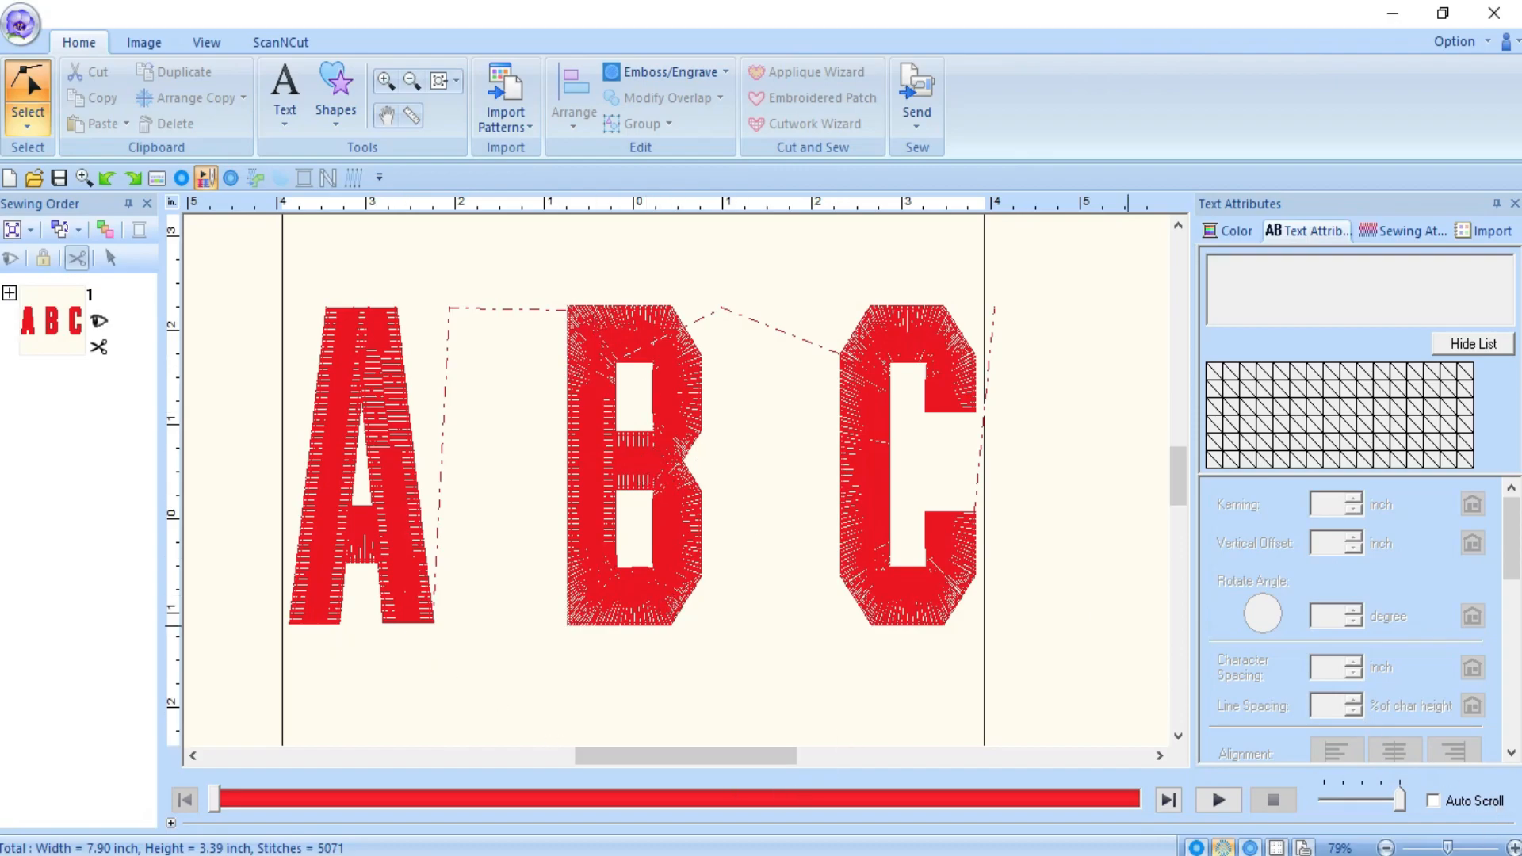
pyautogui.scroll(3, 1090, 626)
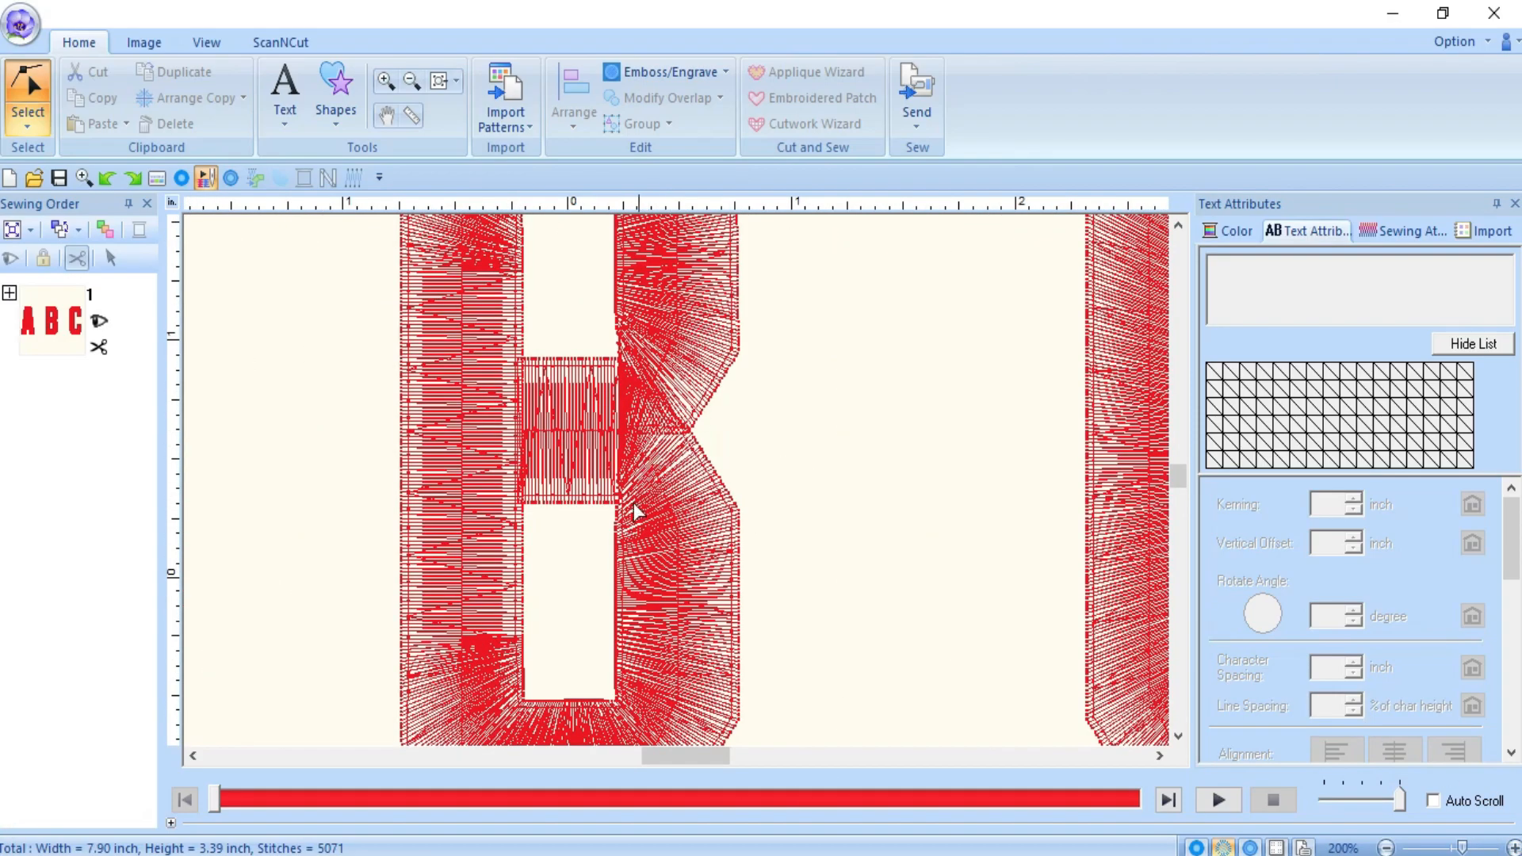
pyautogui.scroll(-3, 634, 503)
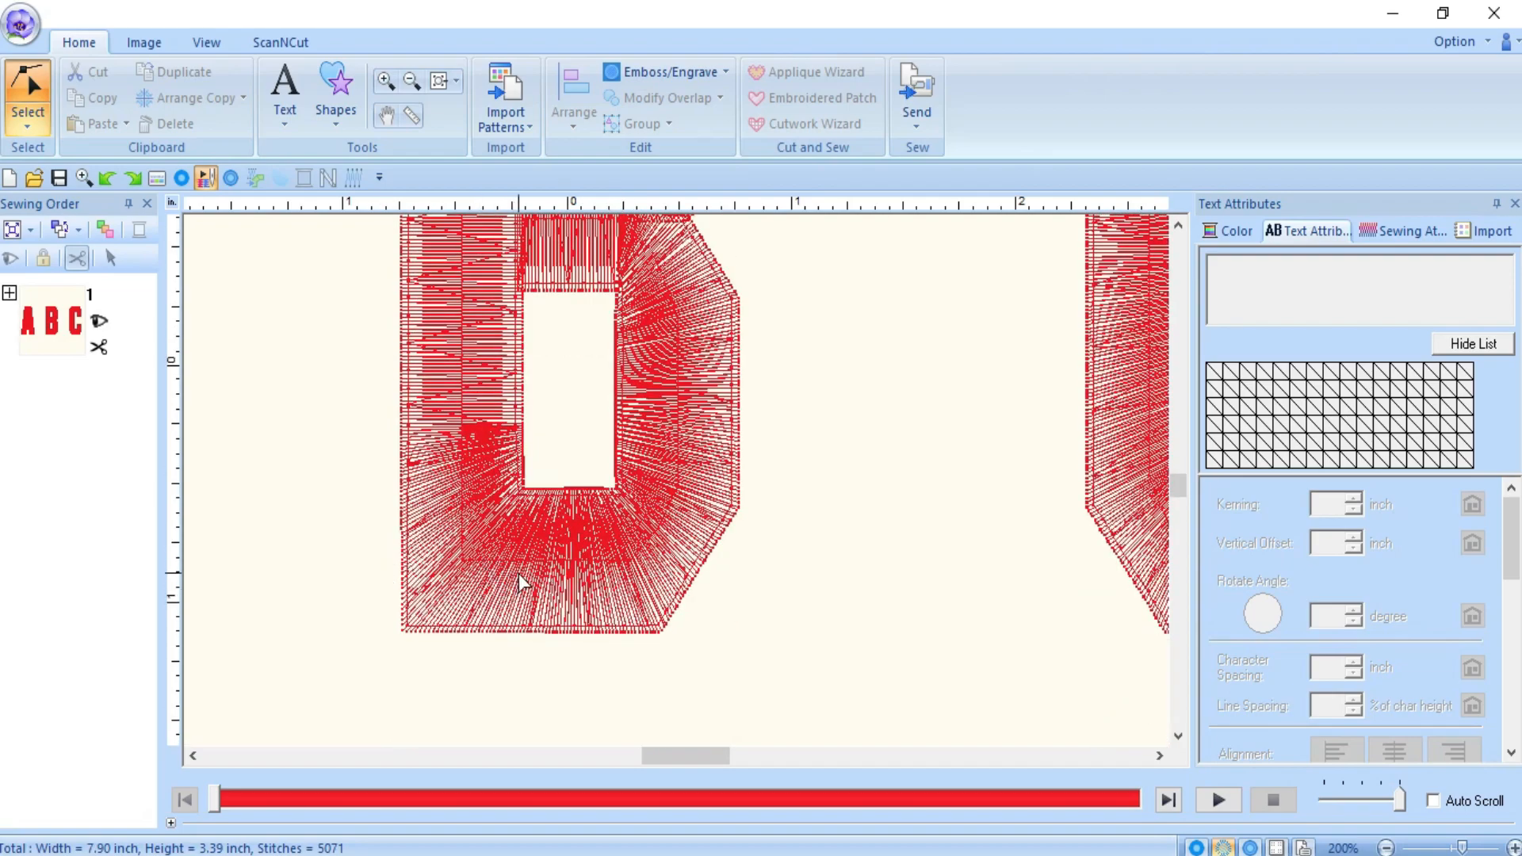
pyautogui.scroll(3, 528, 574)
pyautogui.scroll(3, 529, 577)
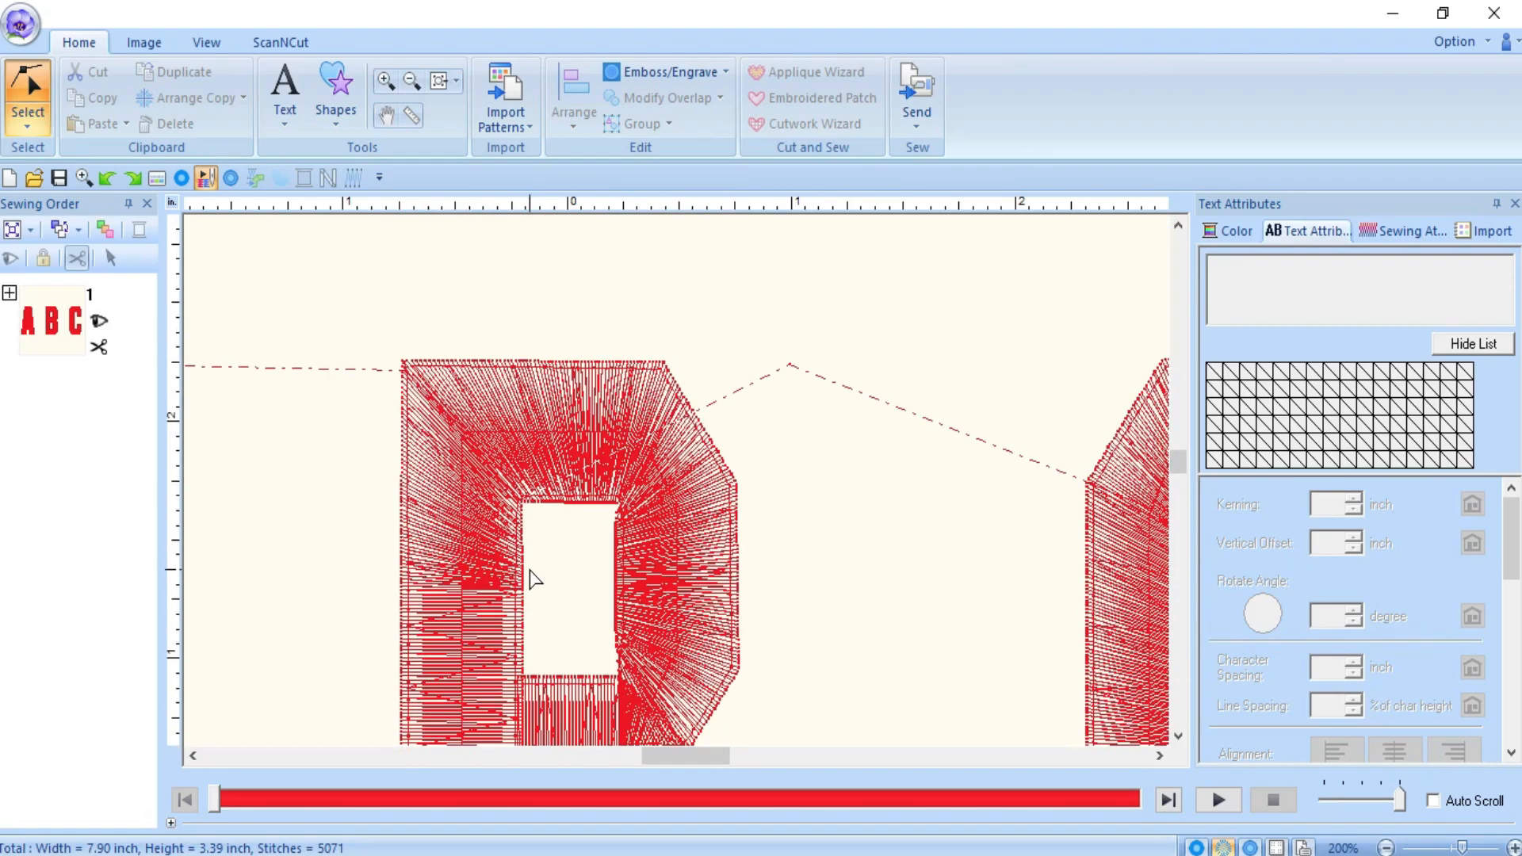
pyautogui.scroll(-3, 691, 507)
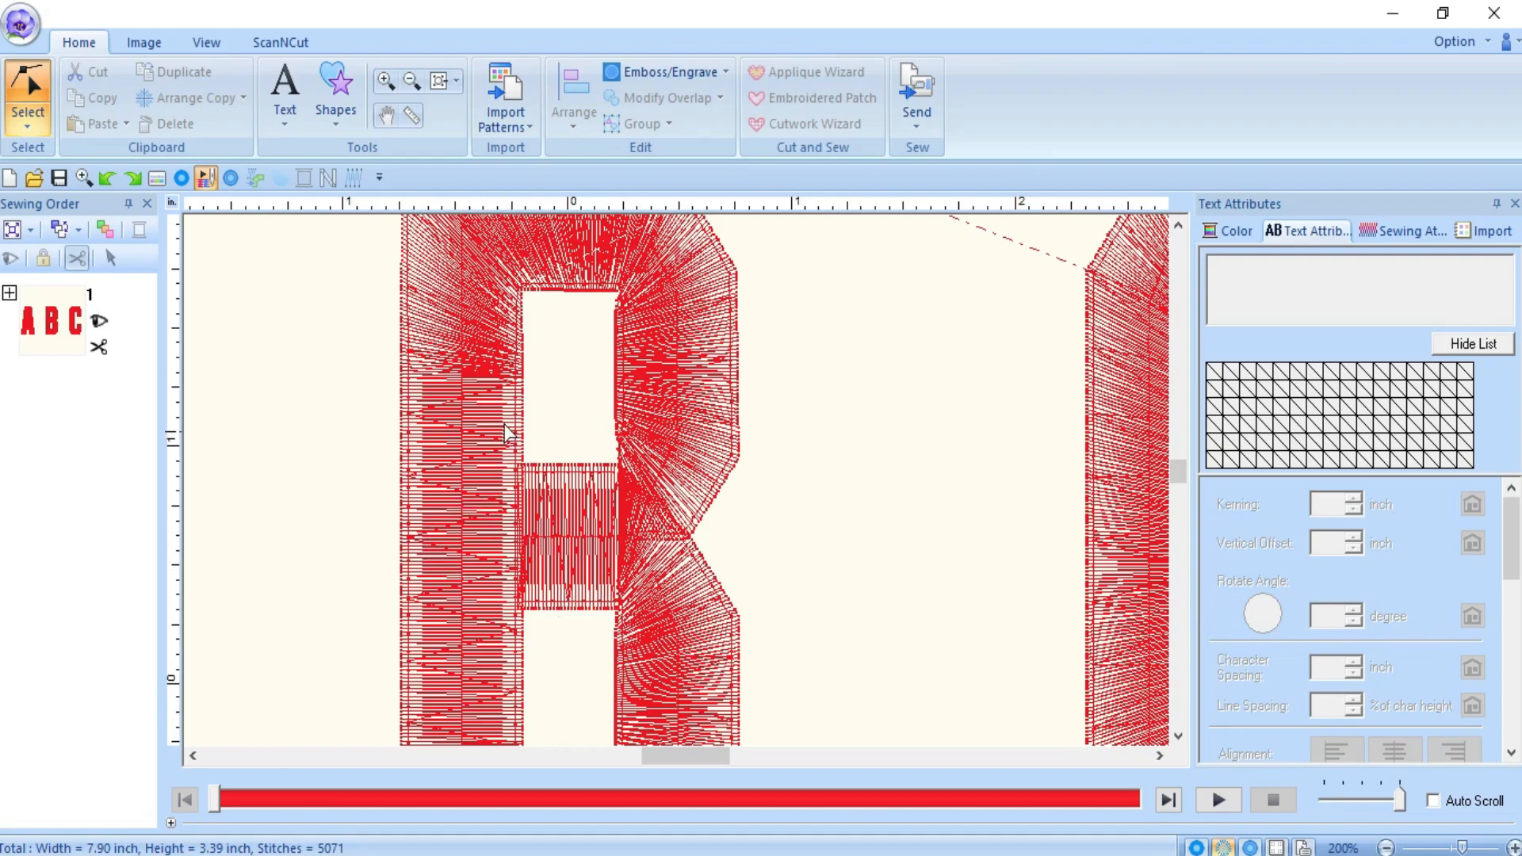
pyautogui.scroll(-3, 940, 505)
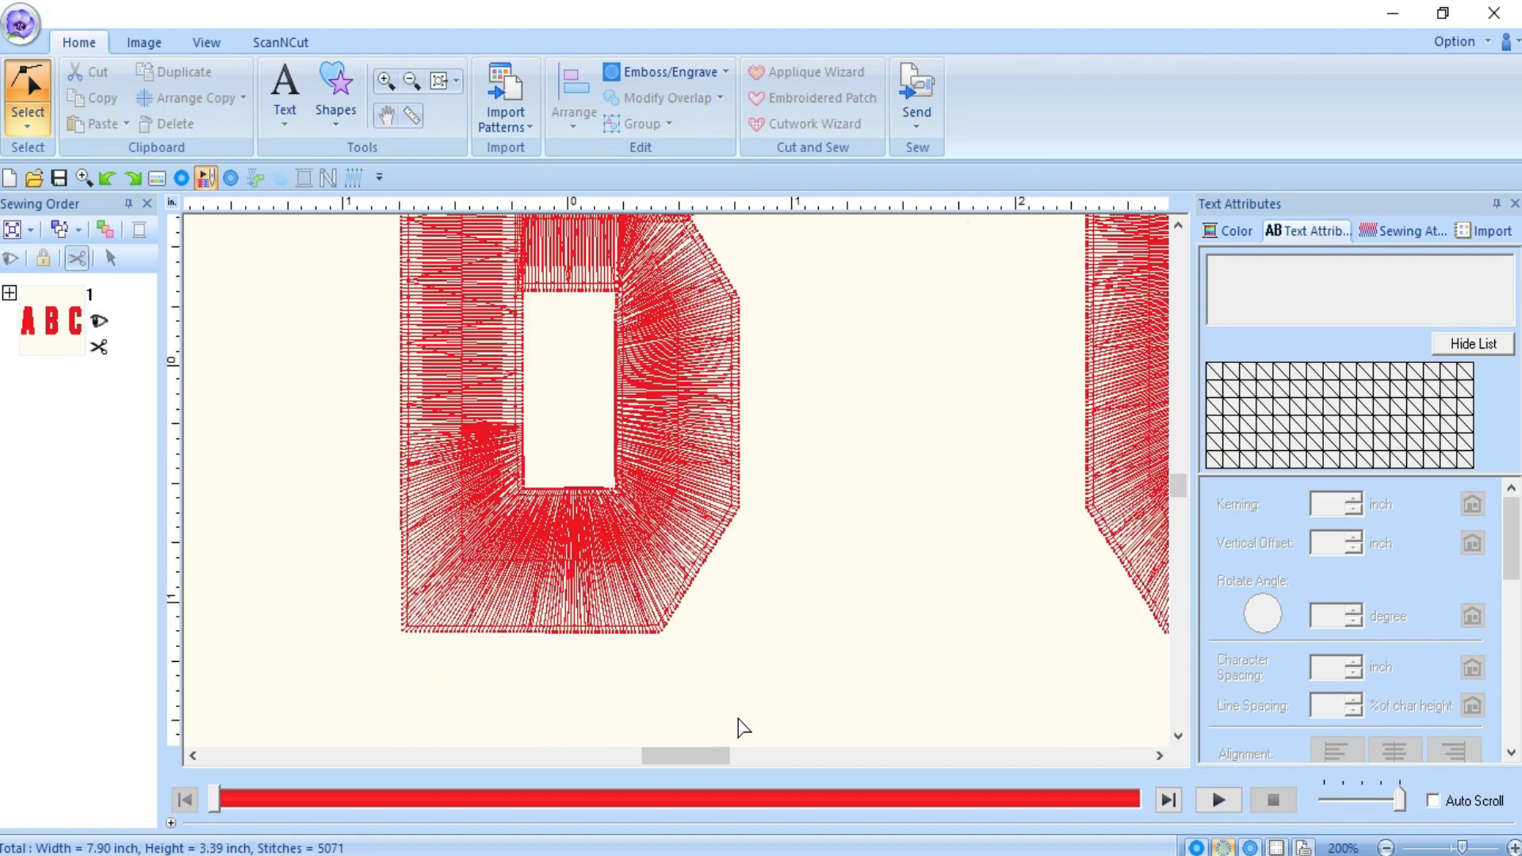
pyautogui.moveTo(687, 755); pyautogui.dragTo(724, 756)
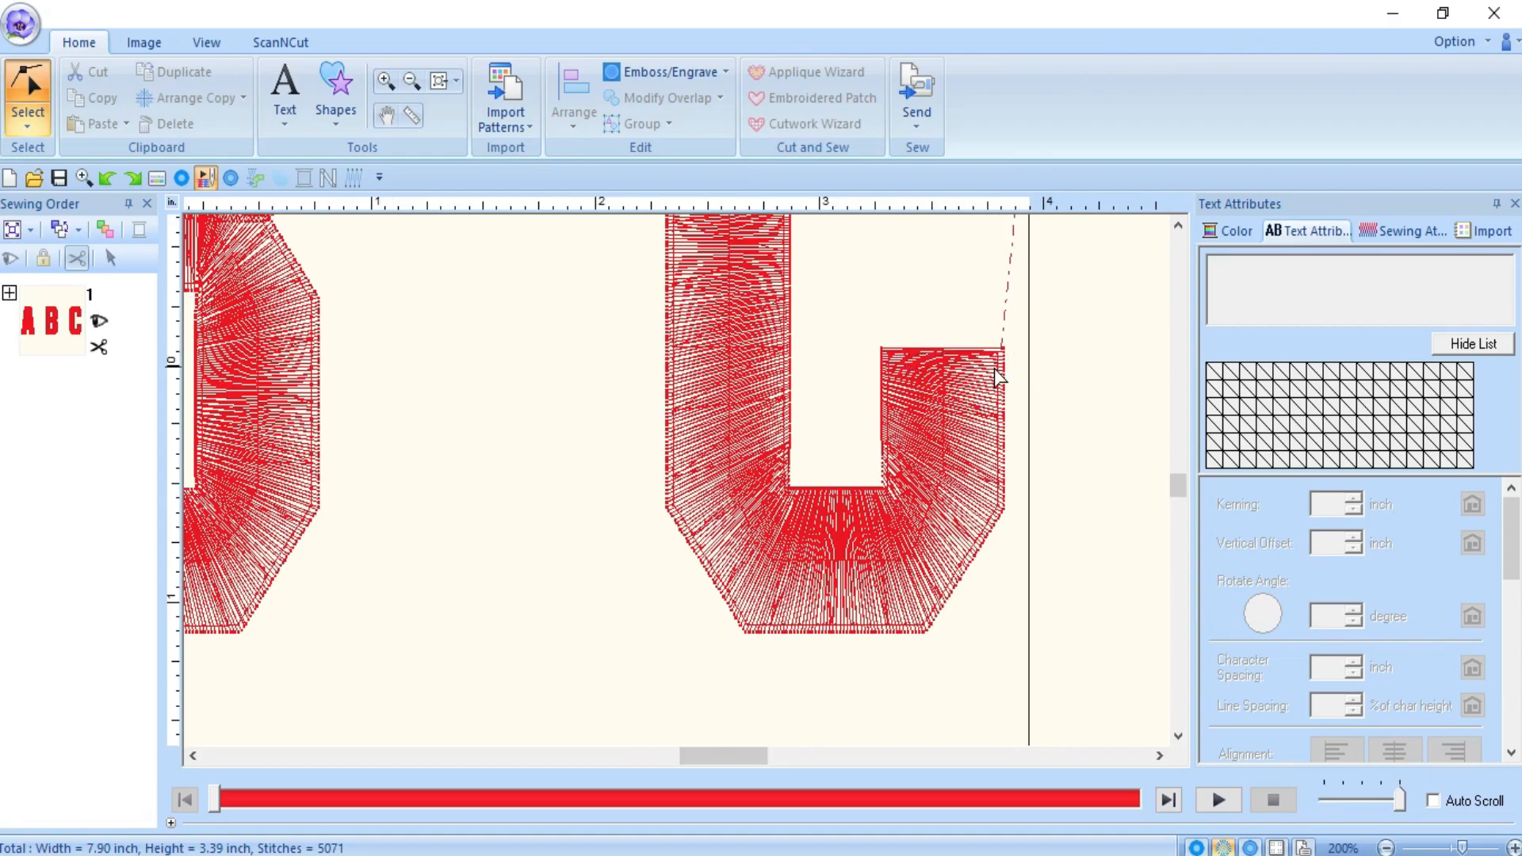
pyautogui.scroll(3, 963, 498)
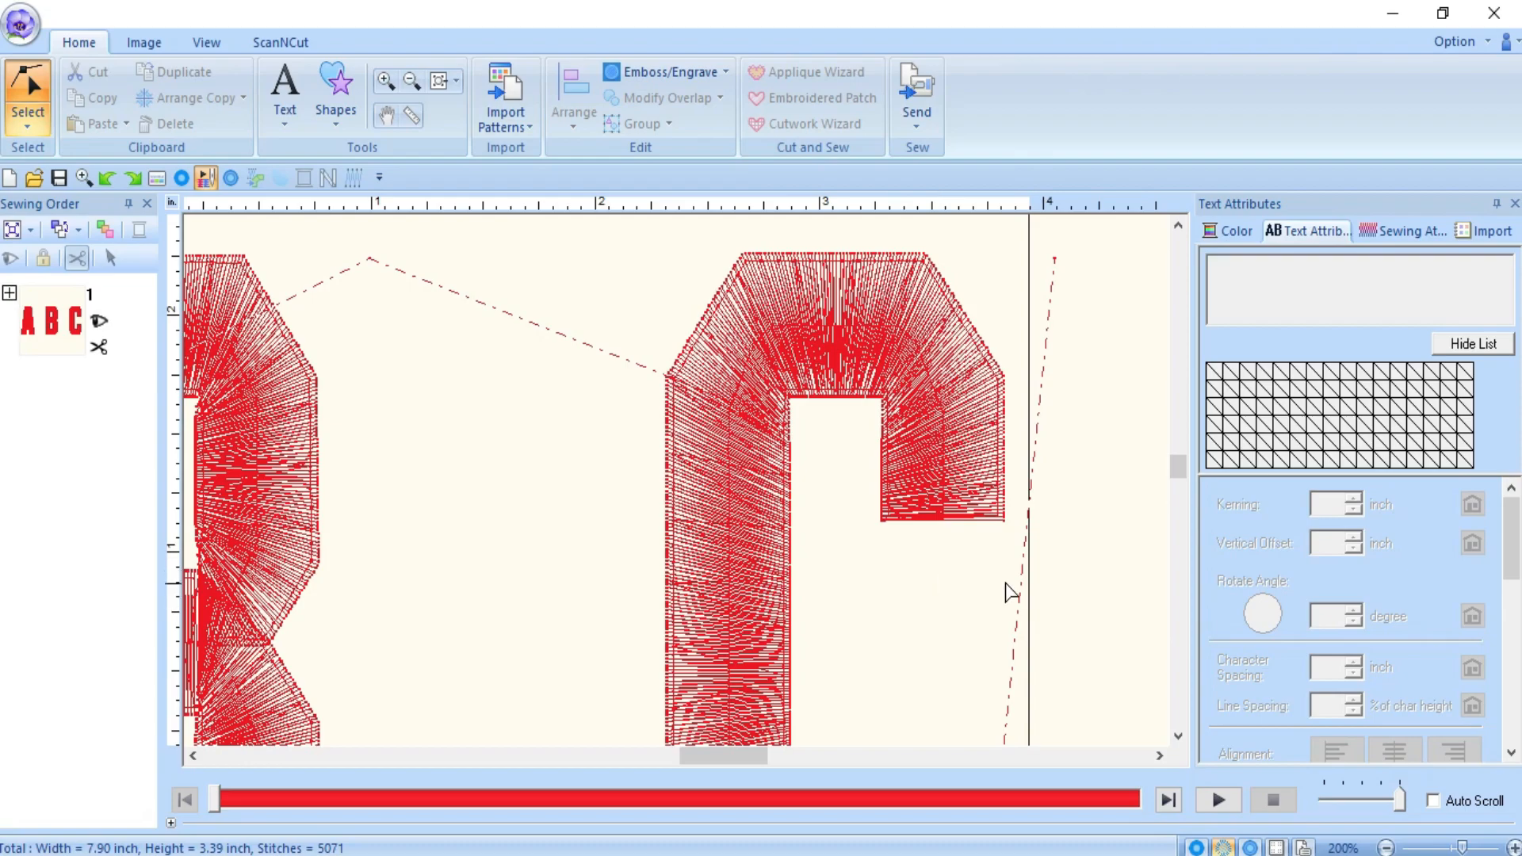
# - Start a Manual Punch straight block with satin stitch and set its thread color to black
pyautogui.click(338, 757)
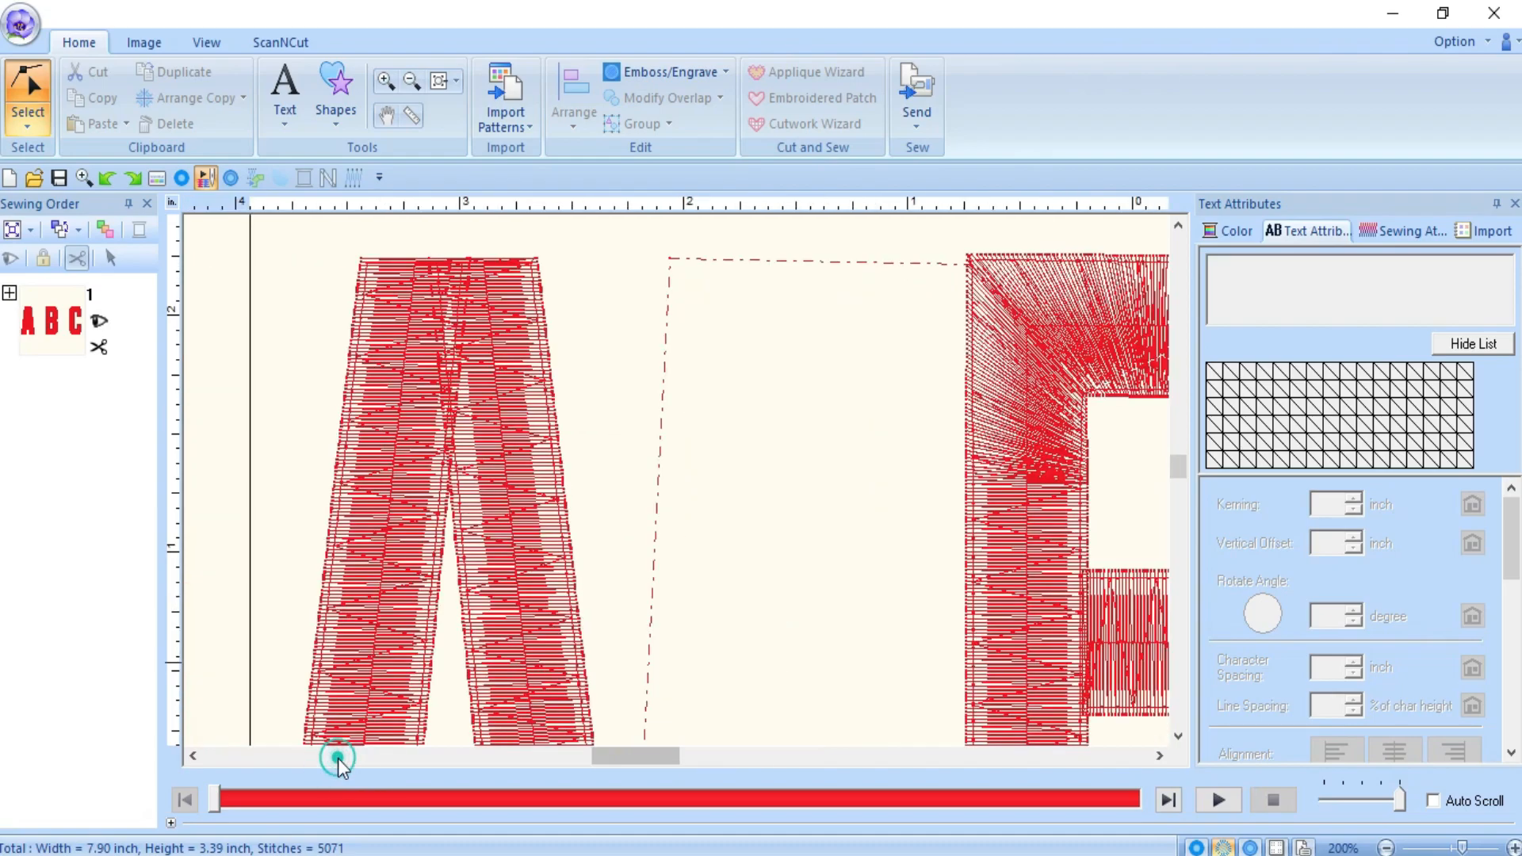
pyautogui.scroll(3, 512, 515)
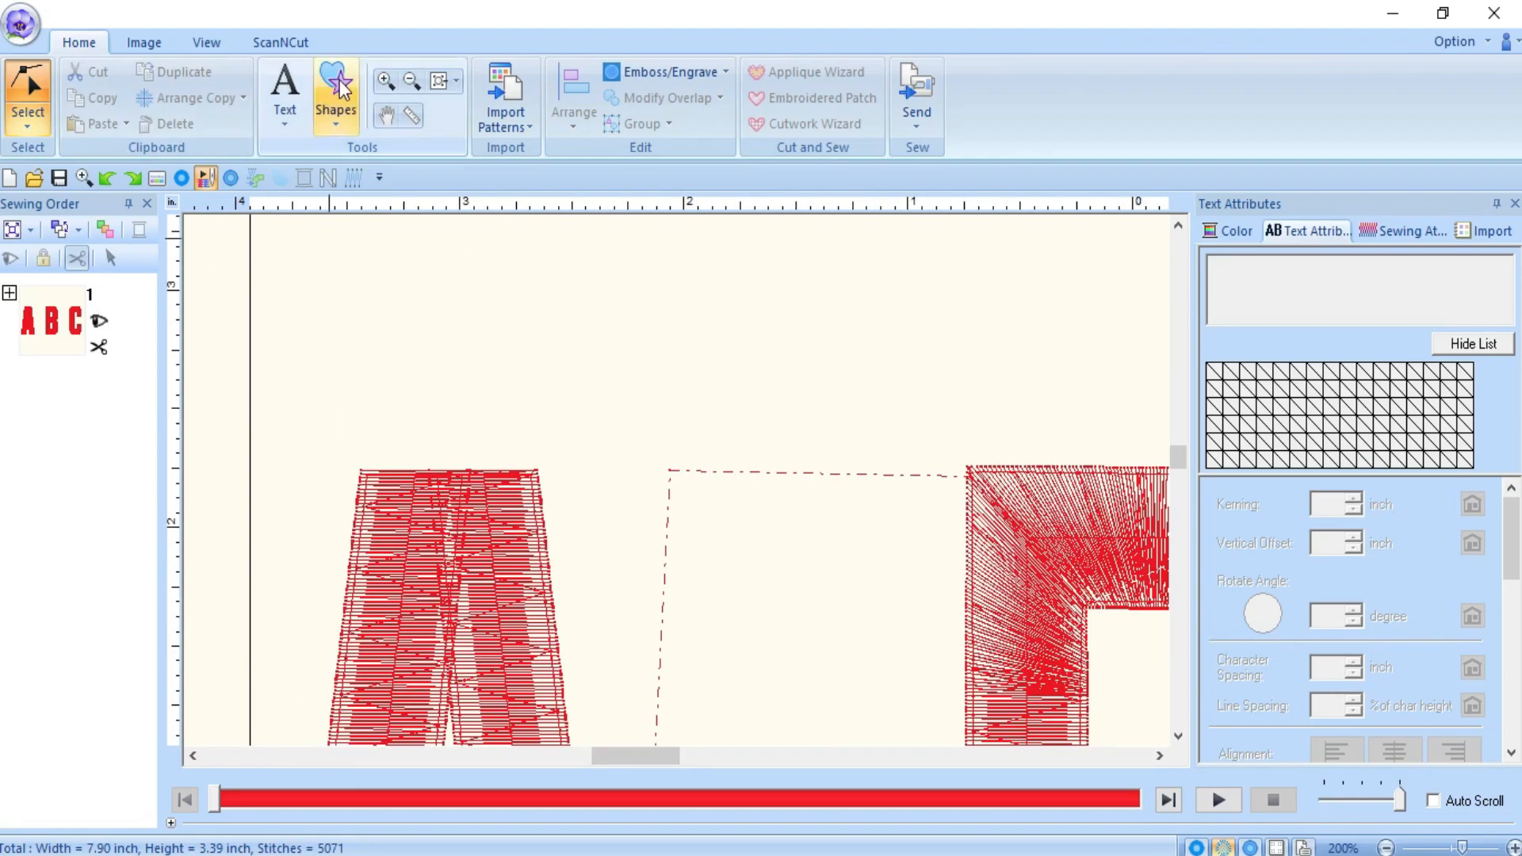
pyautogui.click(343, 107)
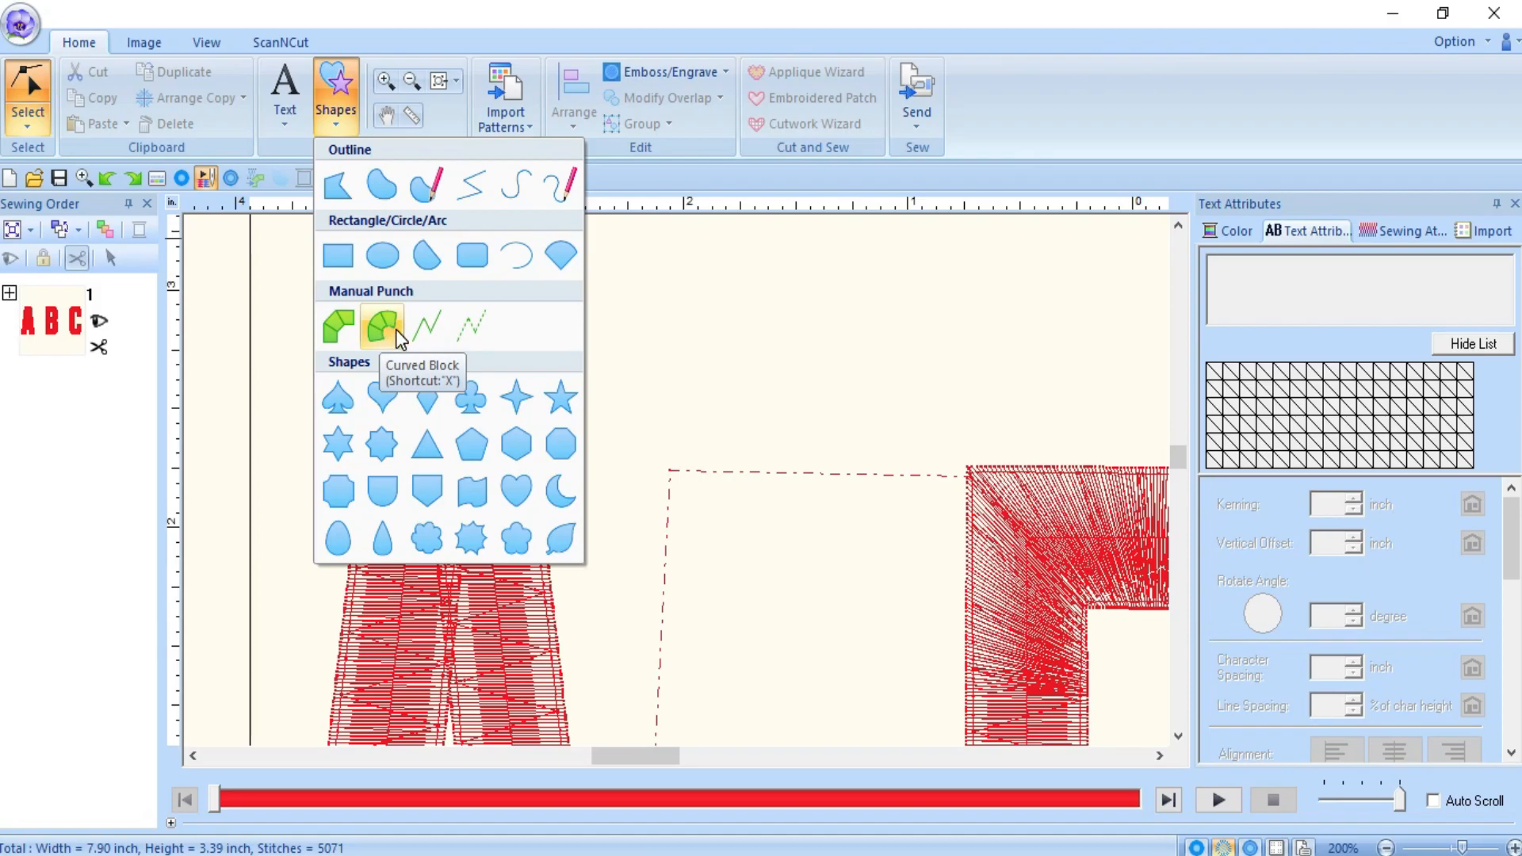
pyautogui.click(340, 321)
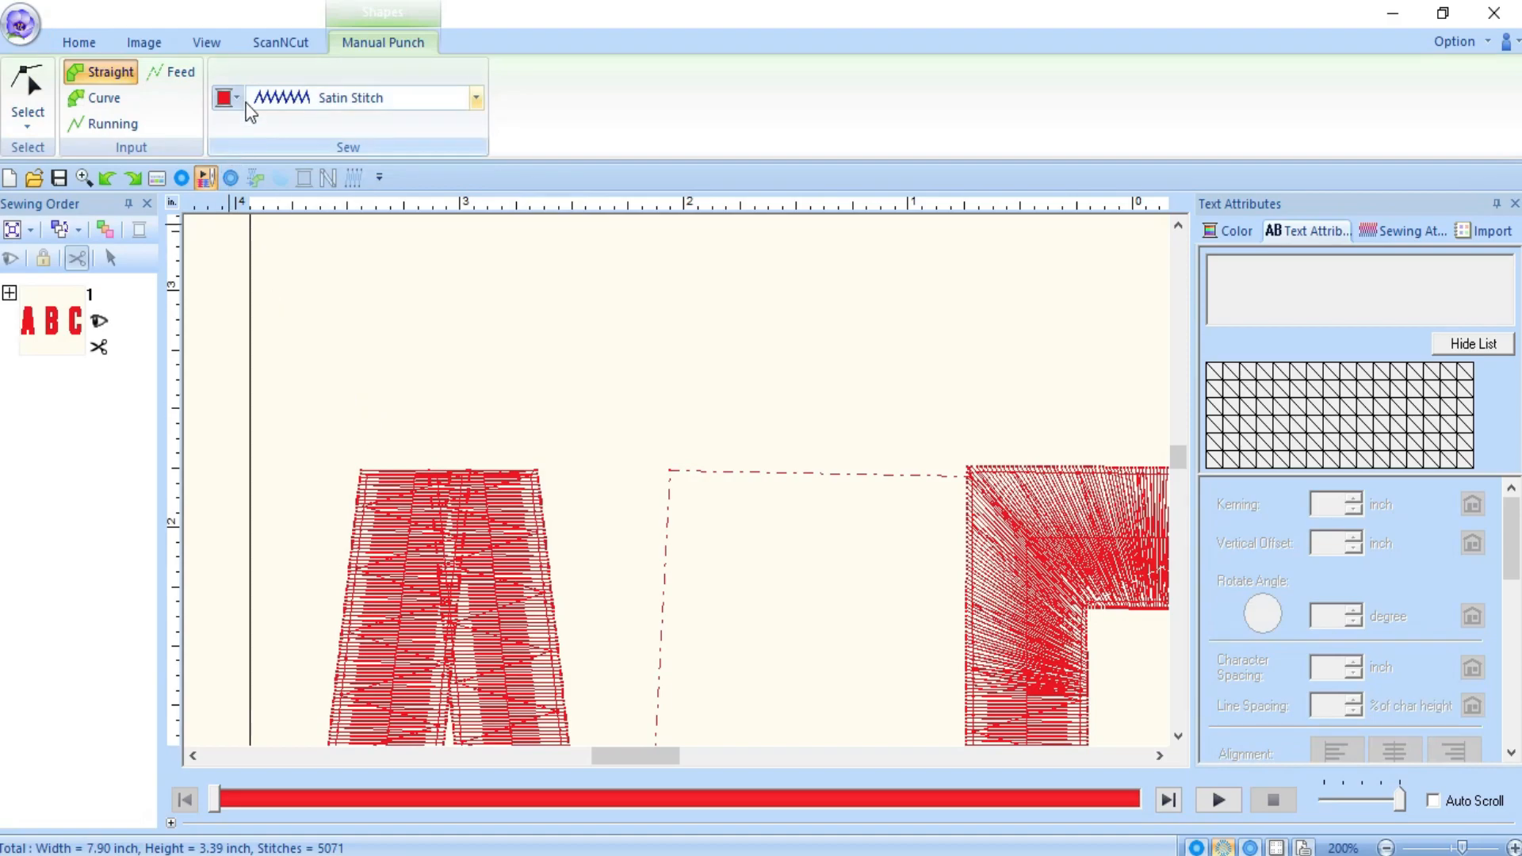
pyautogui.click(226, 97)
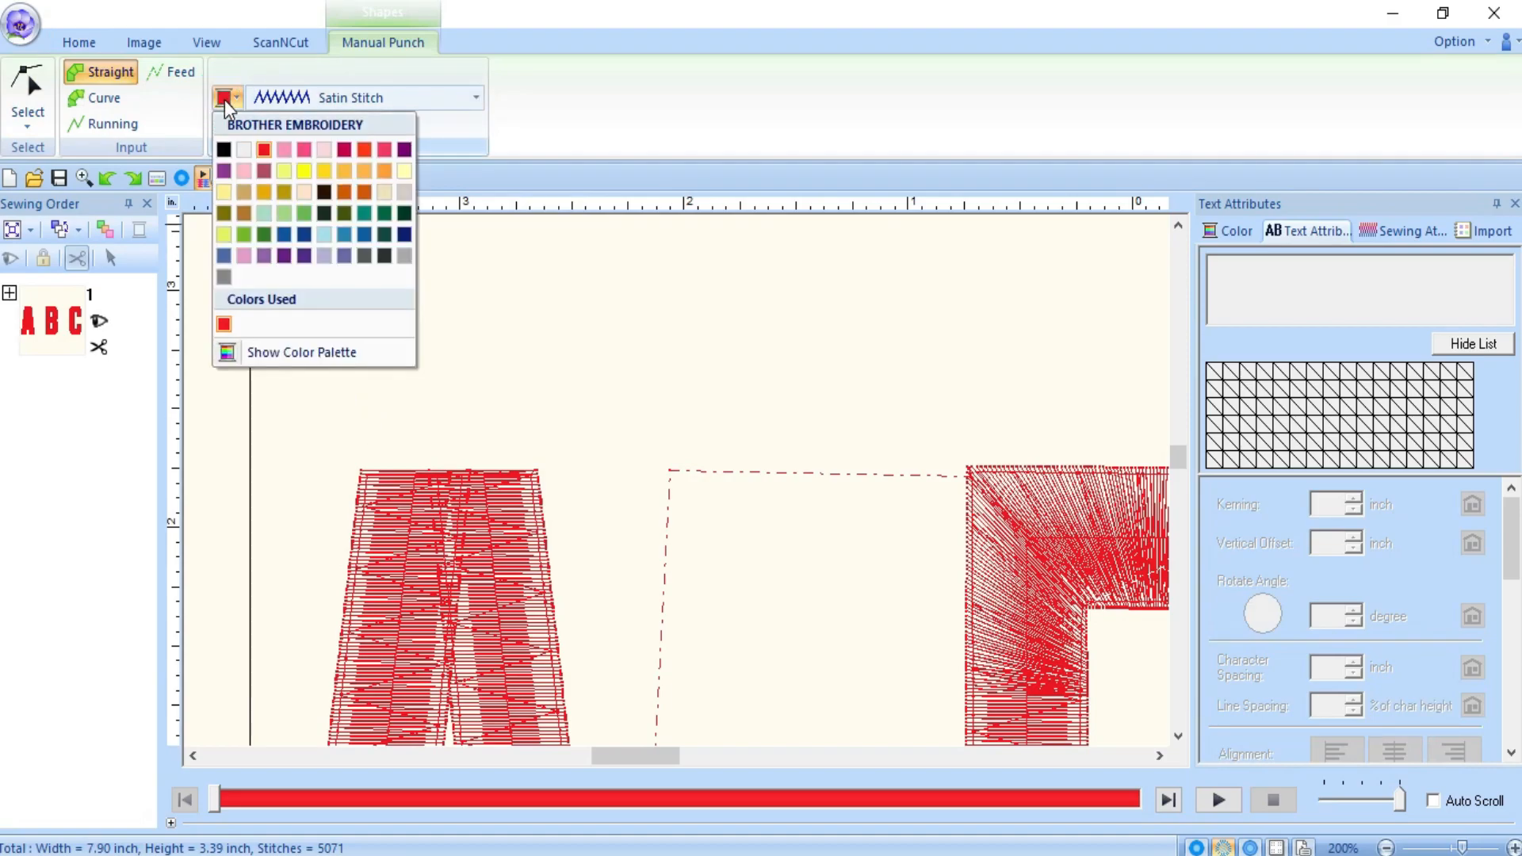
pyautogui.click(225, 149)
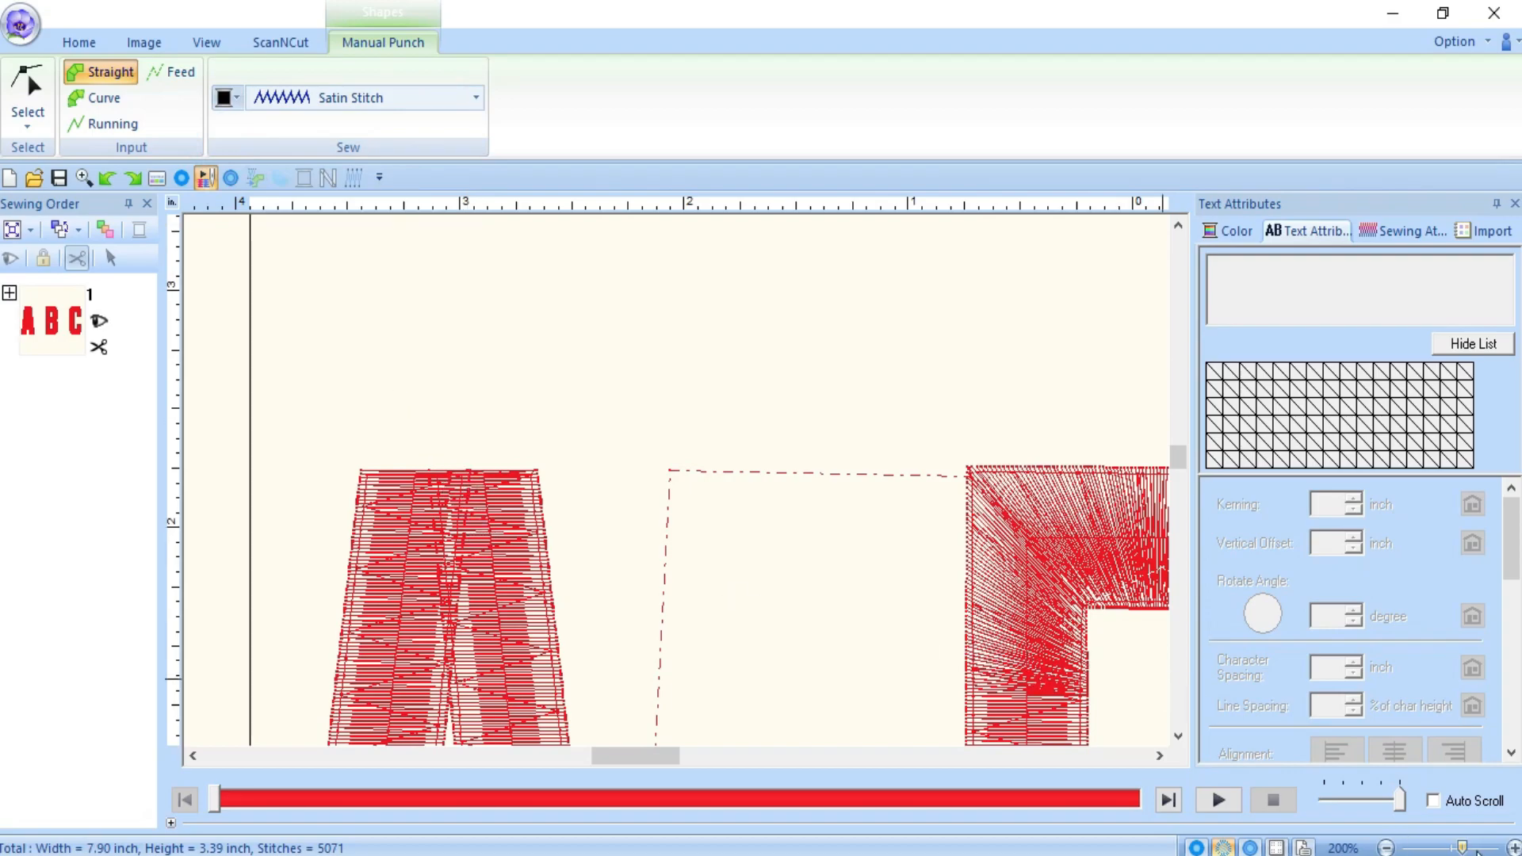
# - Draw a four-point straight block in black satin stitch across the top of the letter A, narrower at its lower edge
pyautogui.click(1477, 851)
pyautogui.click(498, 757)
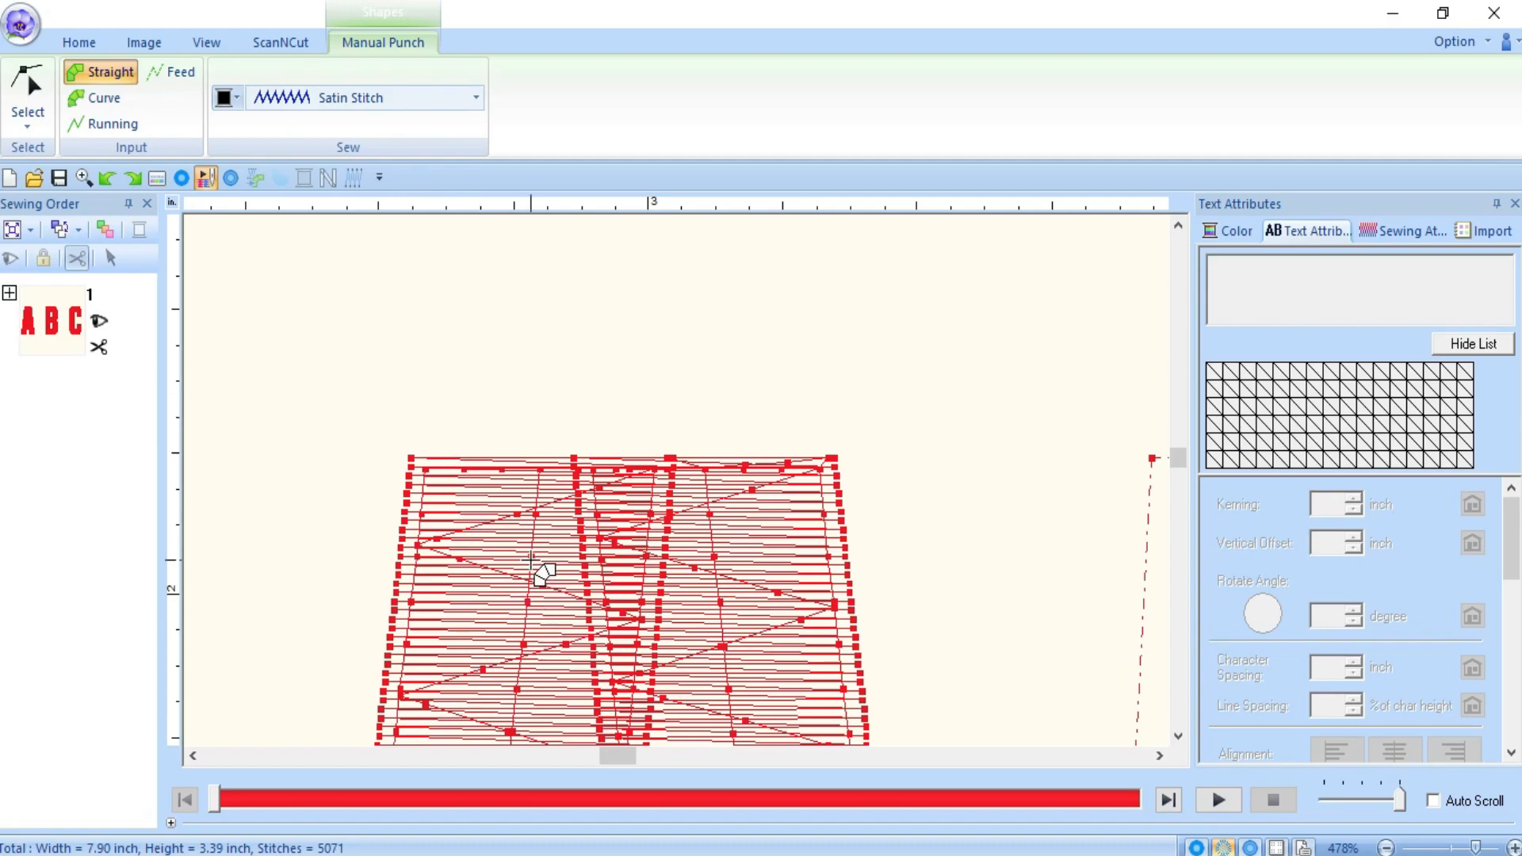
pyautogui.scroll(-1, 531, 559)
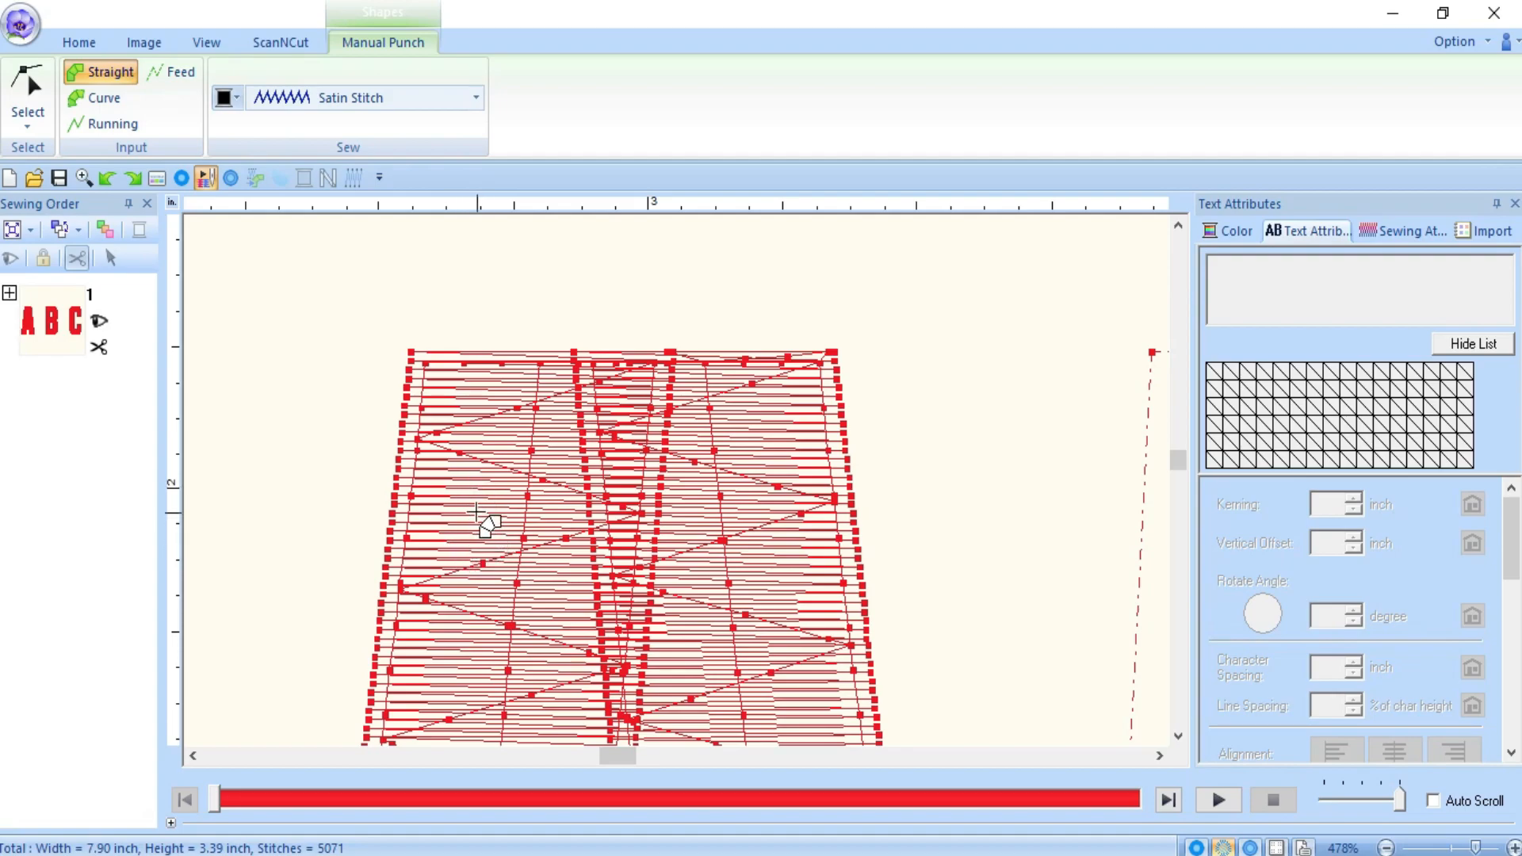
pyautogui.click(473, 501)
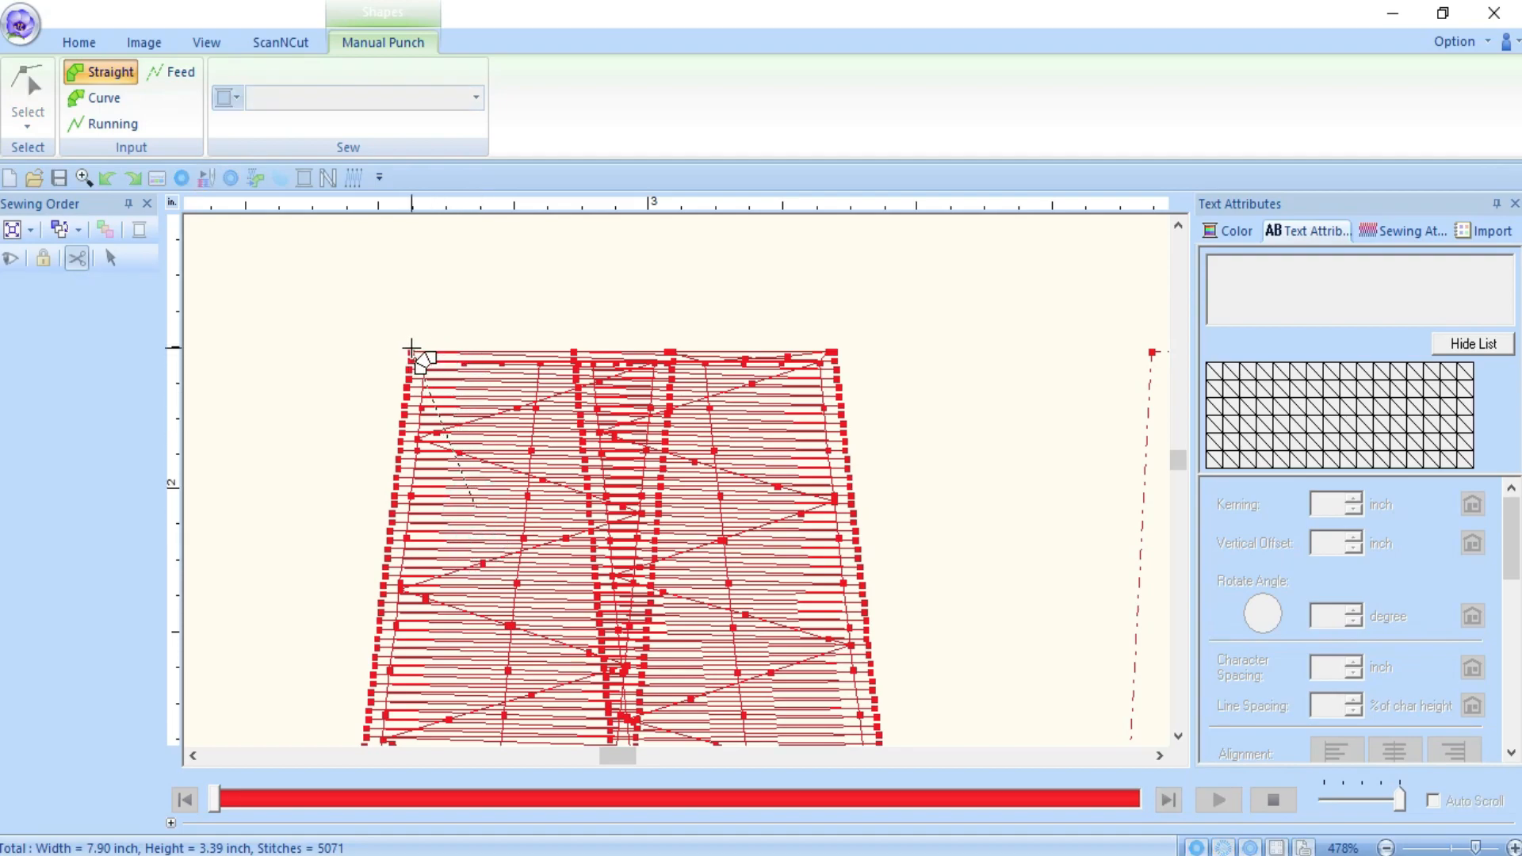
pyautogui.click(410, 349)
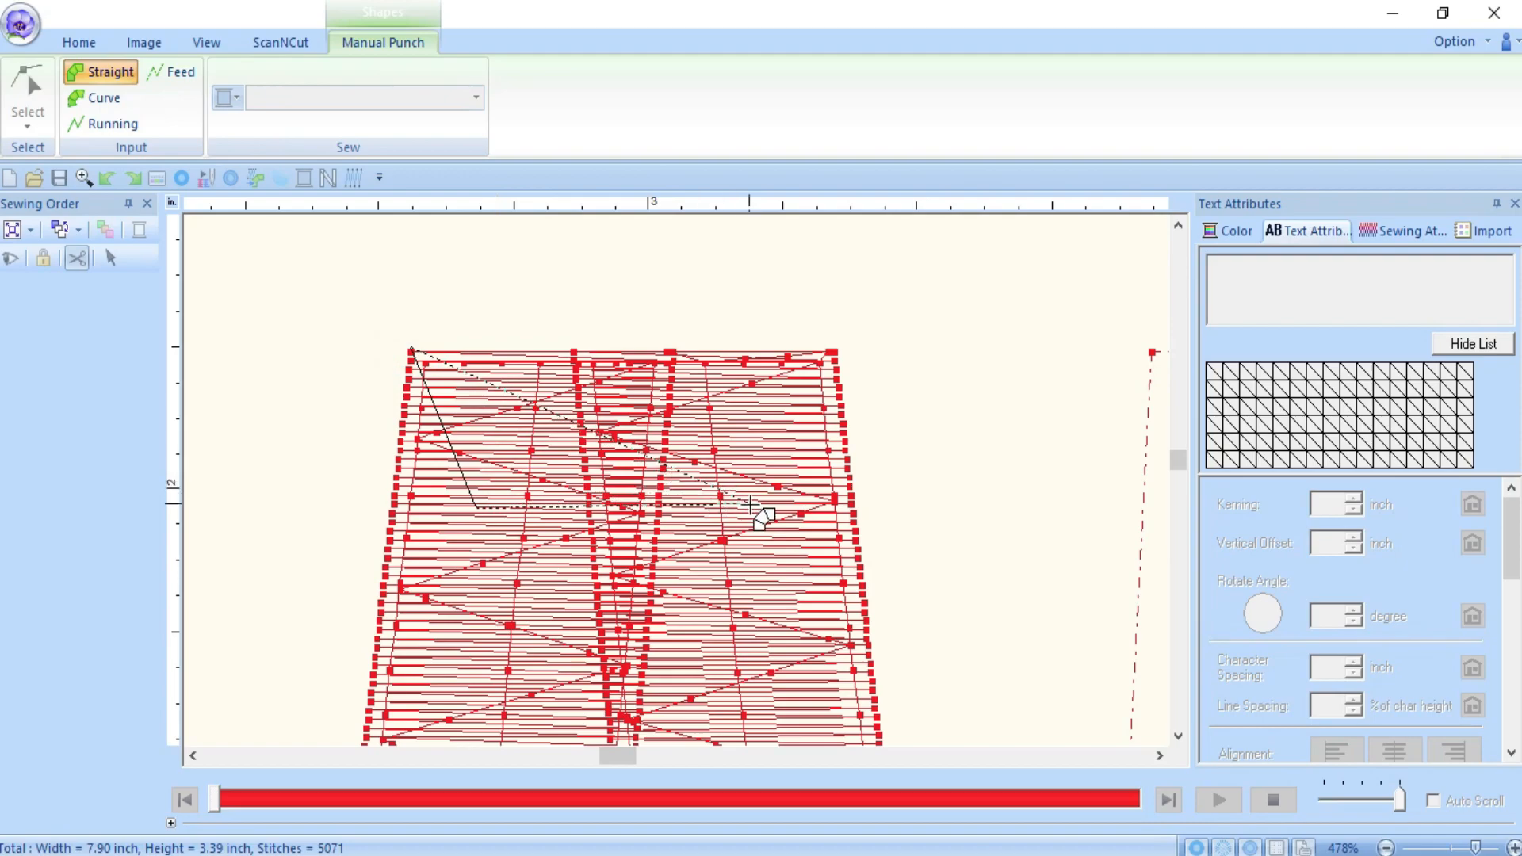
pyautogui.click(777, 523)
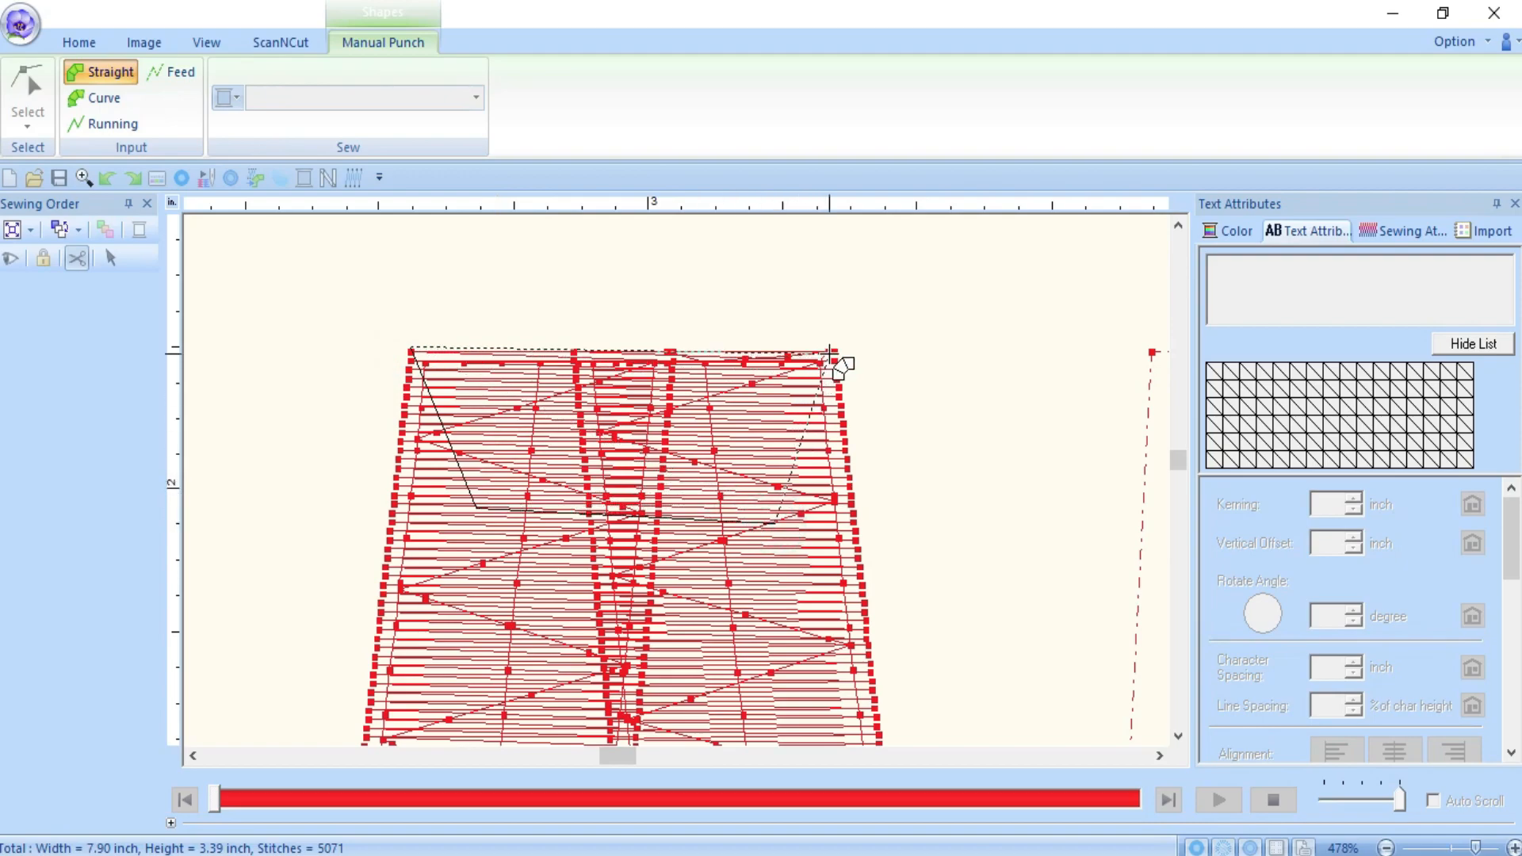
pyautogui.doubleClick(830, 352)
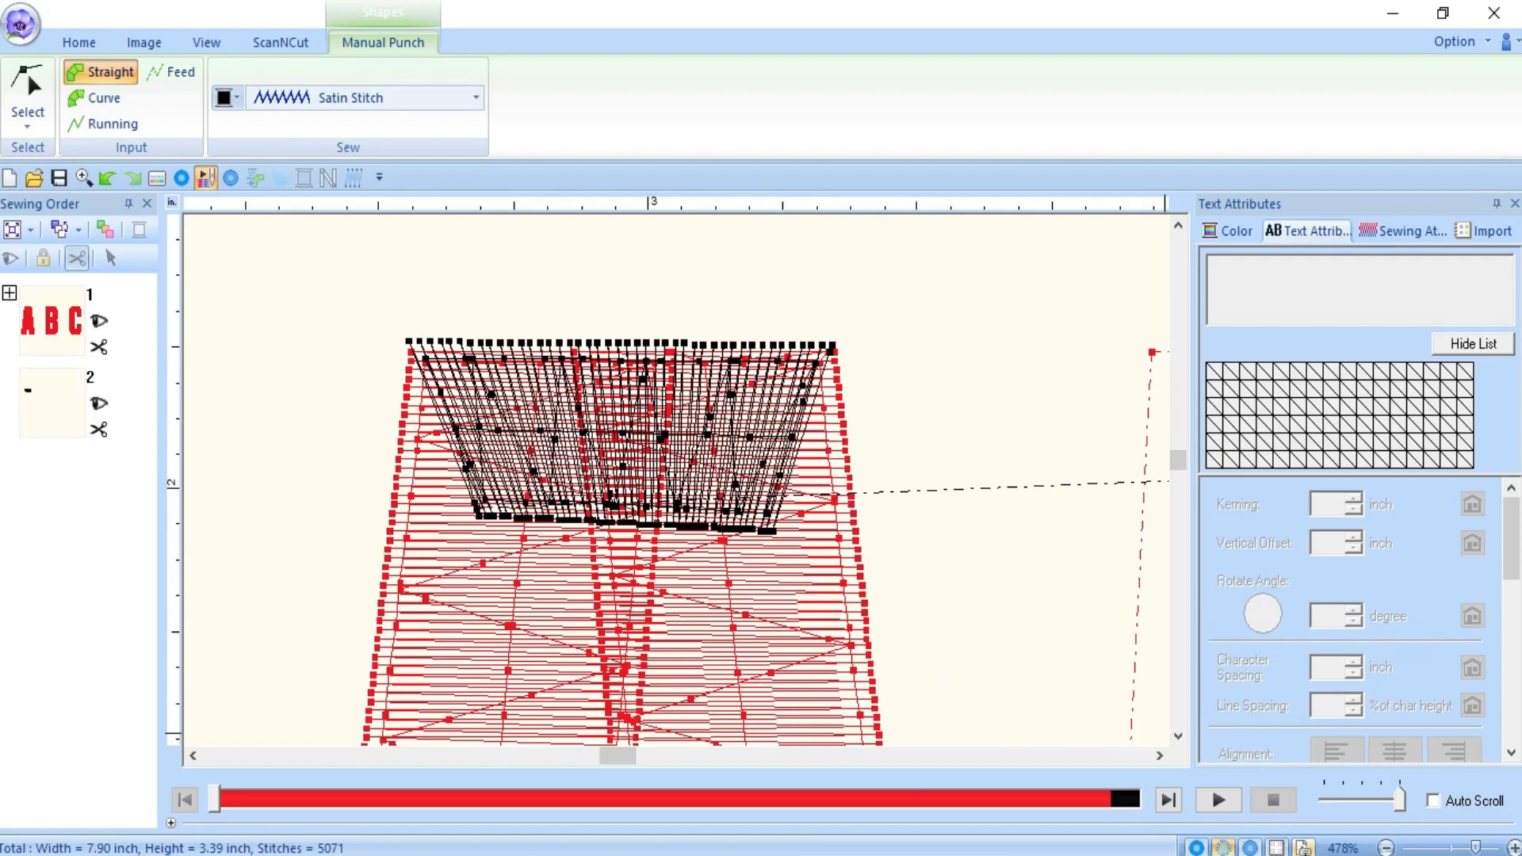
# - Check the upper and lower areas of the letter C and undo the black block on the letter A
pyautogui.click(1386, 849)
pyautogui.click(1385, 848)
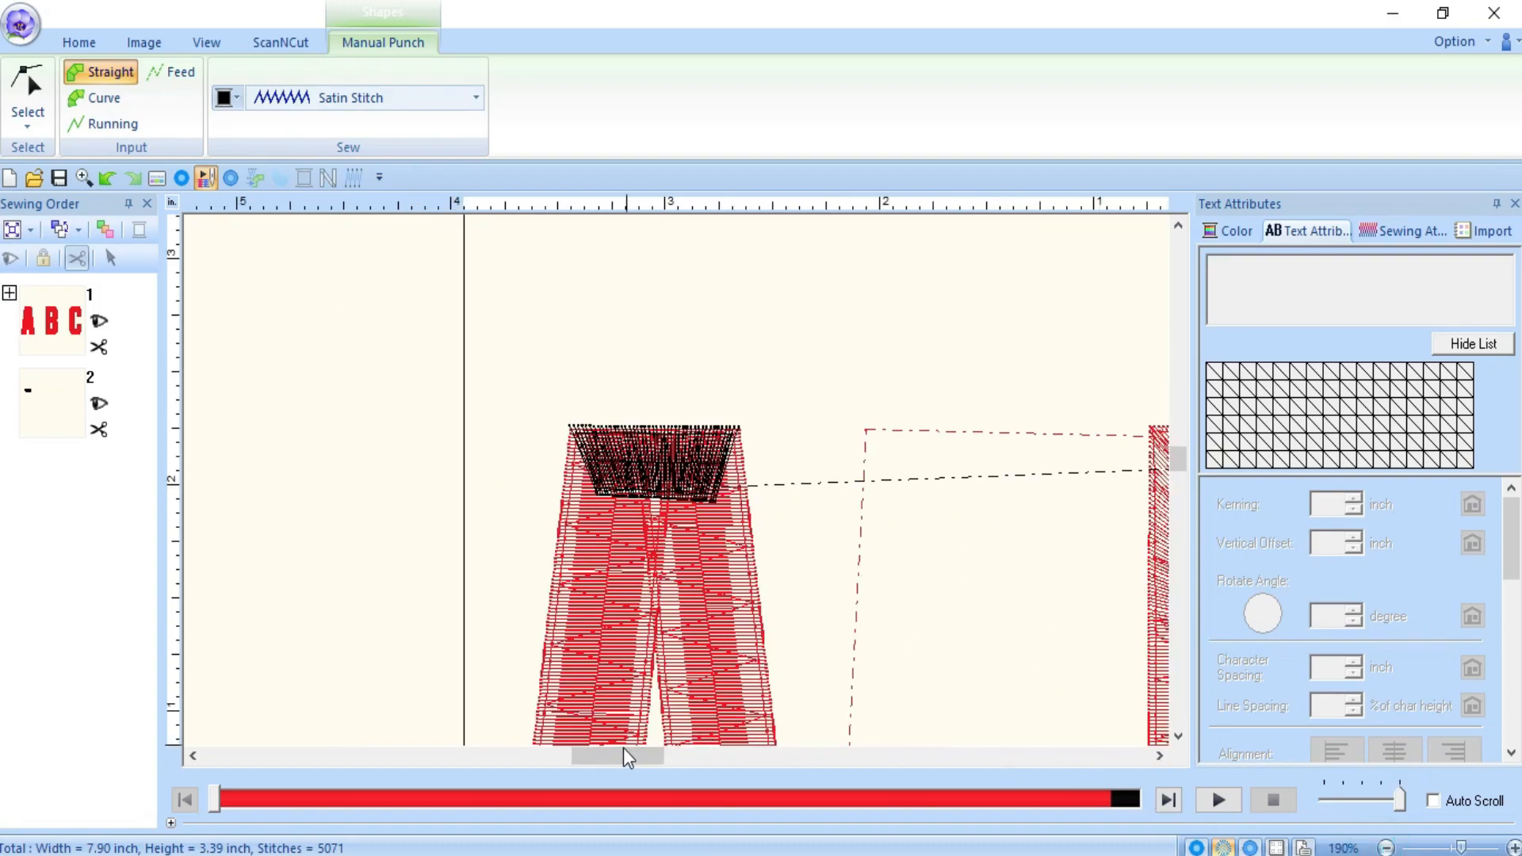
pyautogui.moveTo(630, 755); pyautogui.dragTo(752, 714)
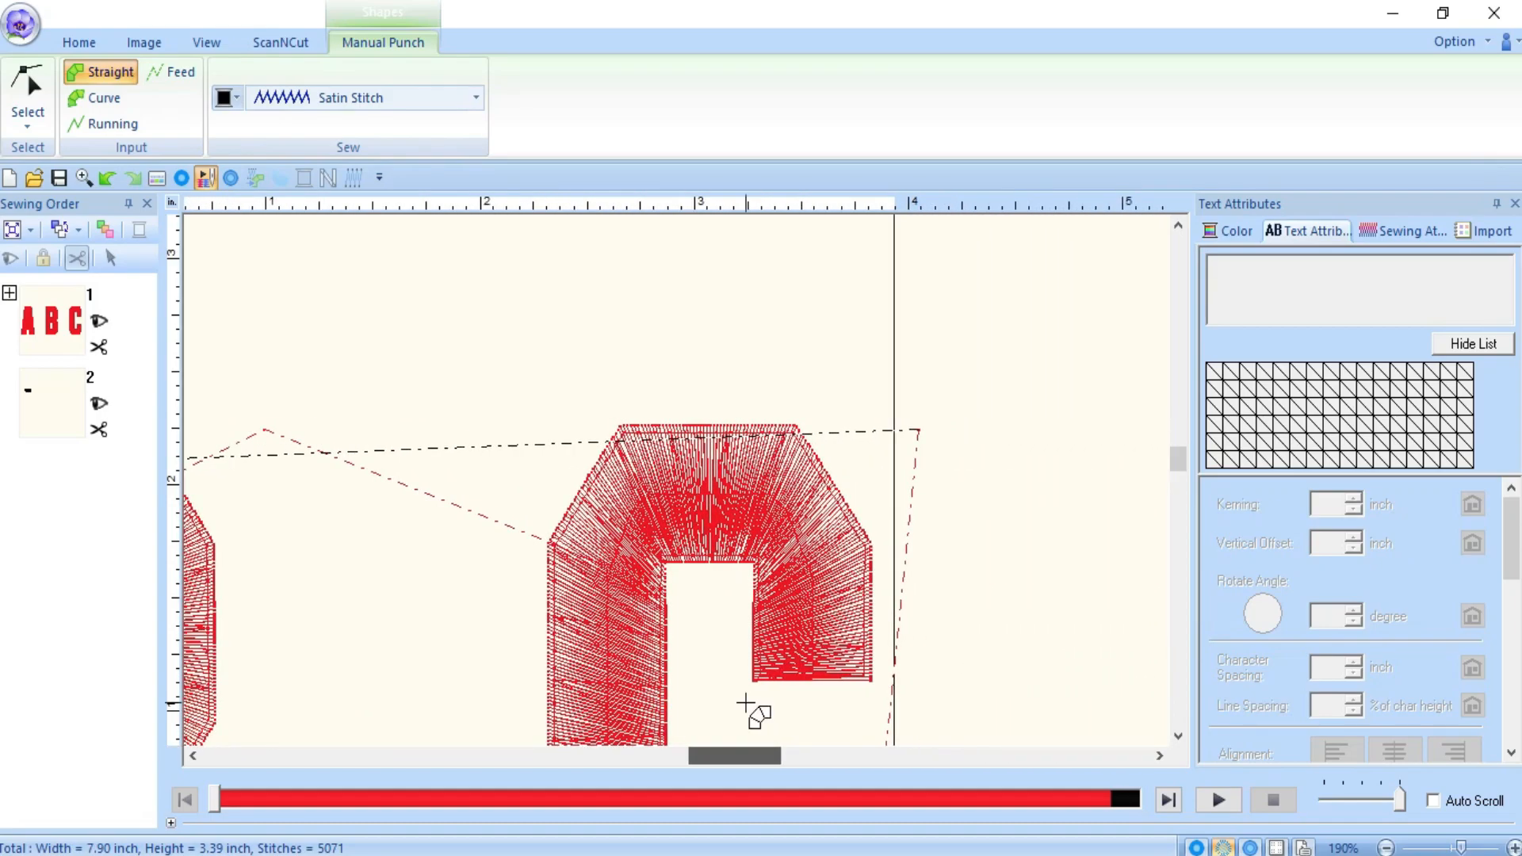
pyautogui.scroll(-3, 910, 506)
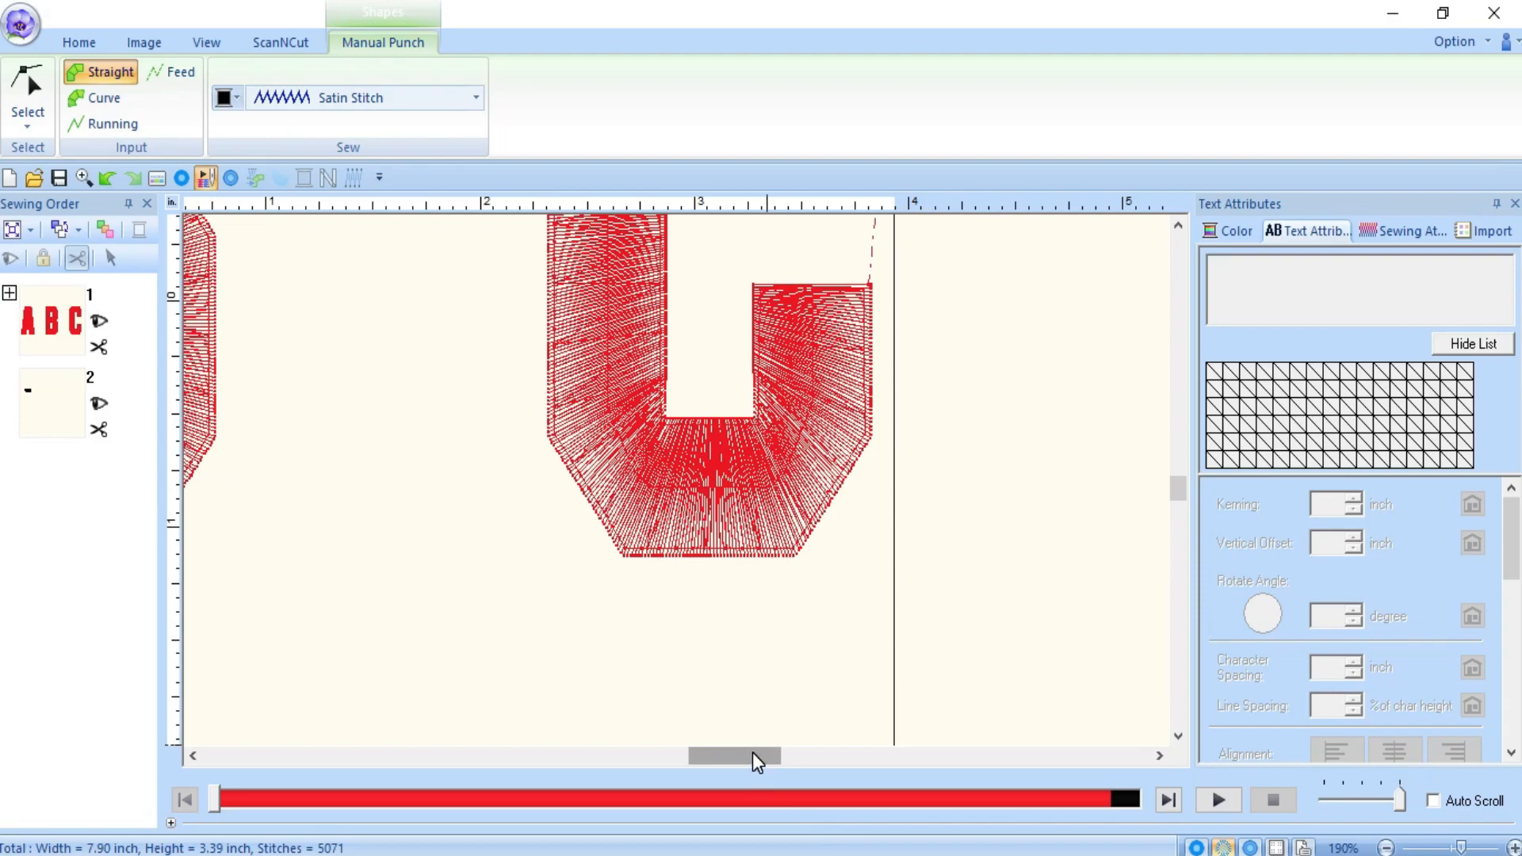
pyautogui.moveTo(757, 761); pyautogui.dragTo(660, 767)
pyautogui.scroll(10, 543, 639)
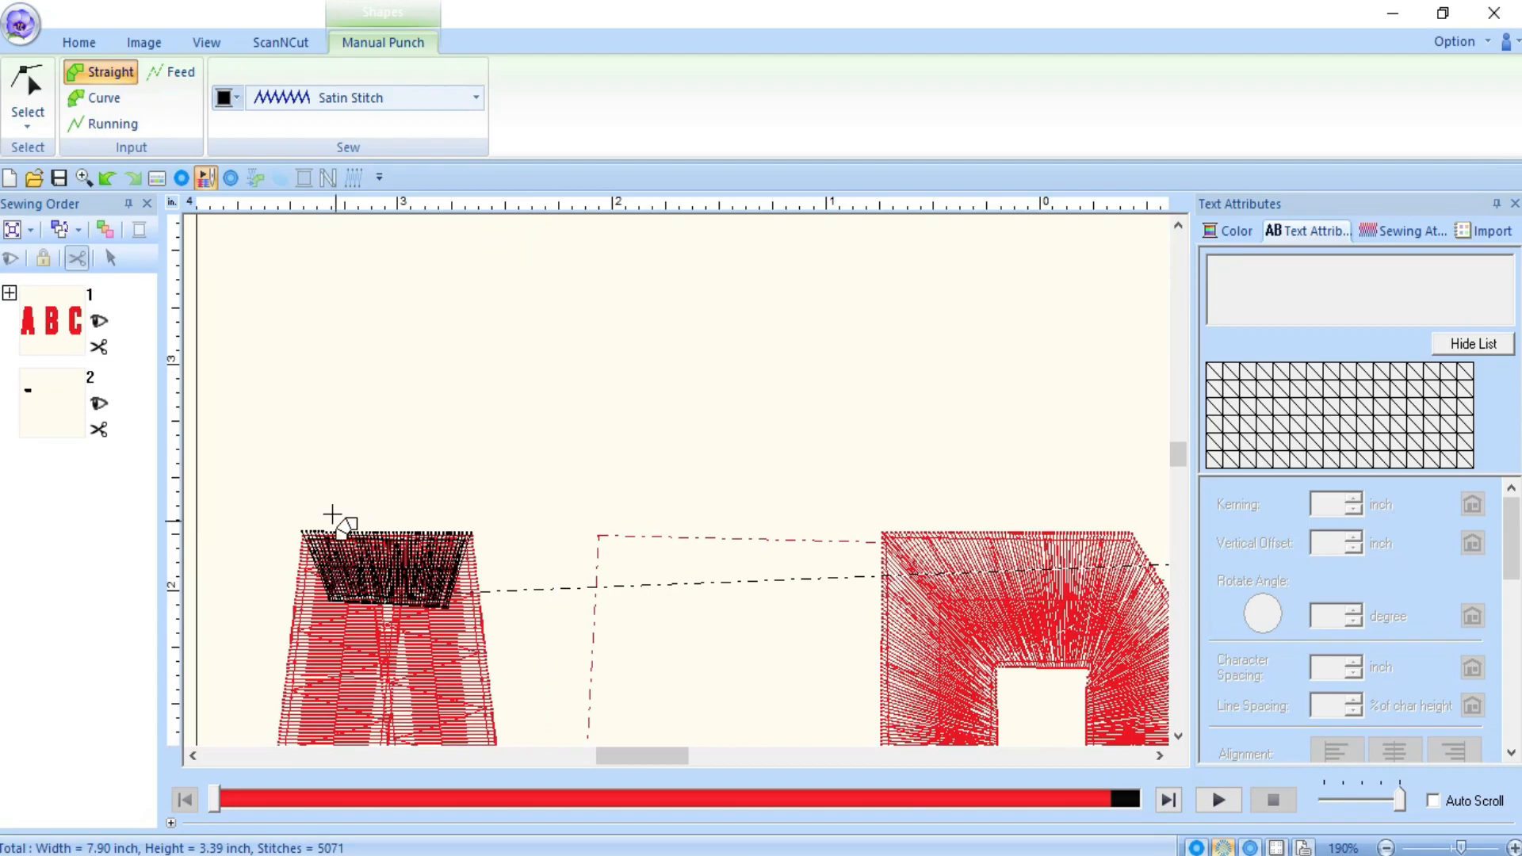
pyautogui.click(118, 176)
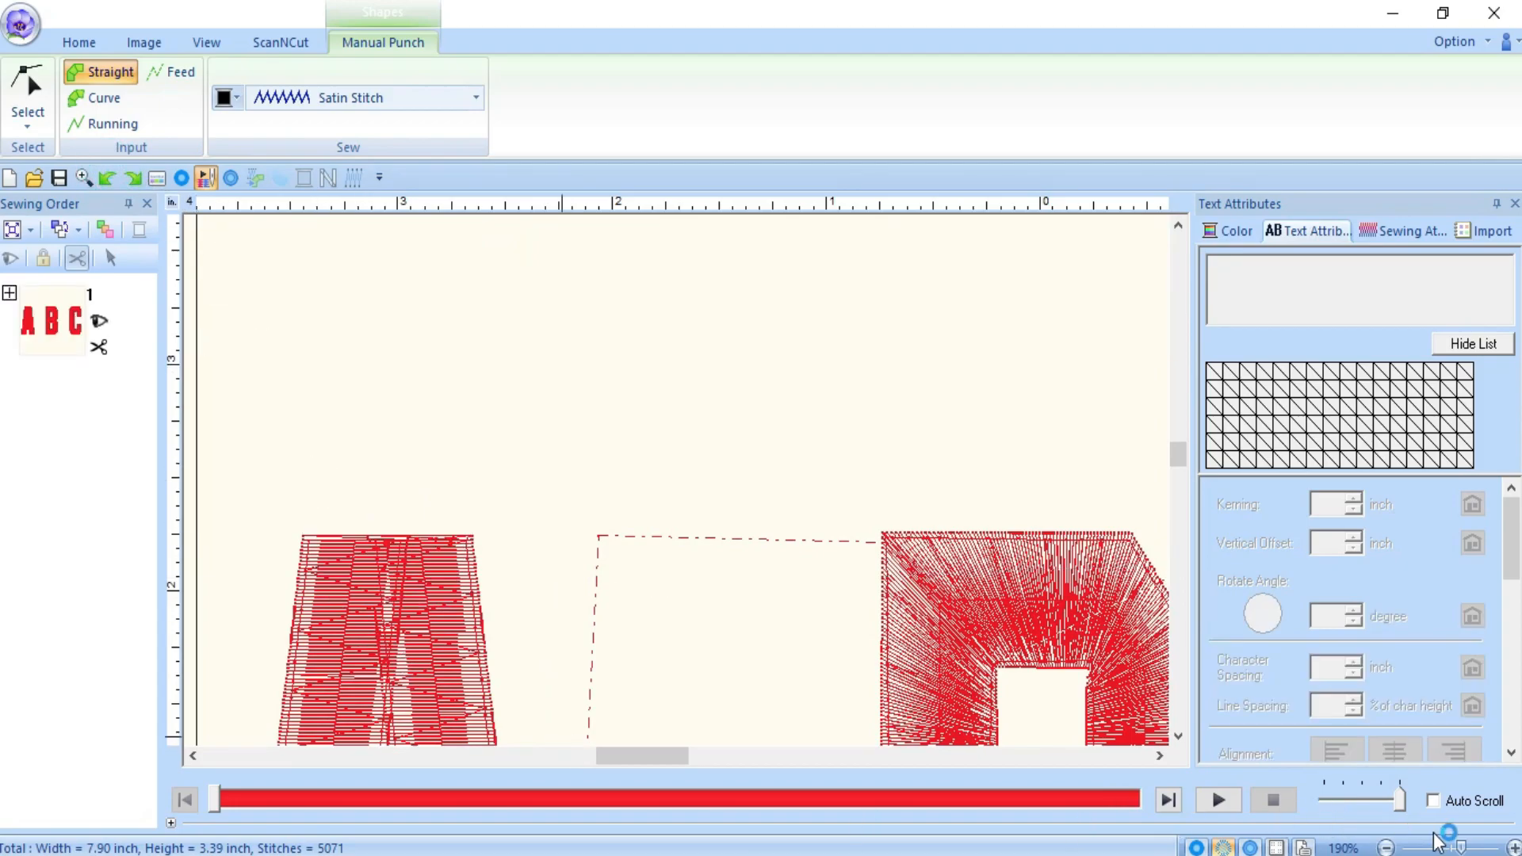
# - Place the four corner points of a new straight block across the top of the letter A, narrower at its lower edge
pyautogui.click(1493, 850)
pyautogui.click(509, 762)
pyautogui.click(508, 762)
pyautogui.scroll(-5, 640, 636)
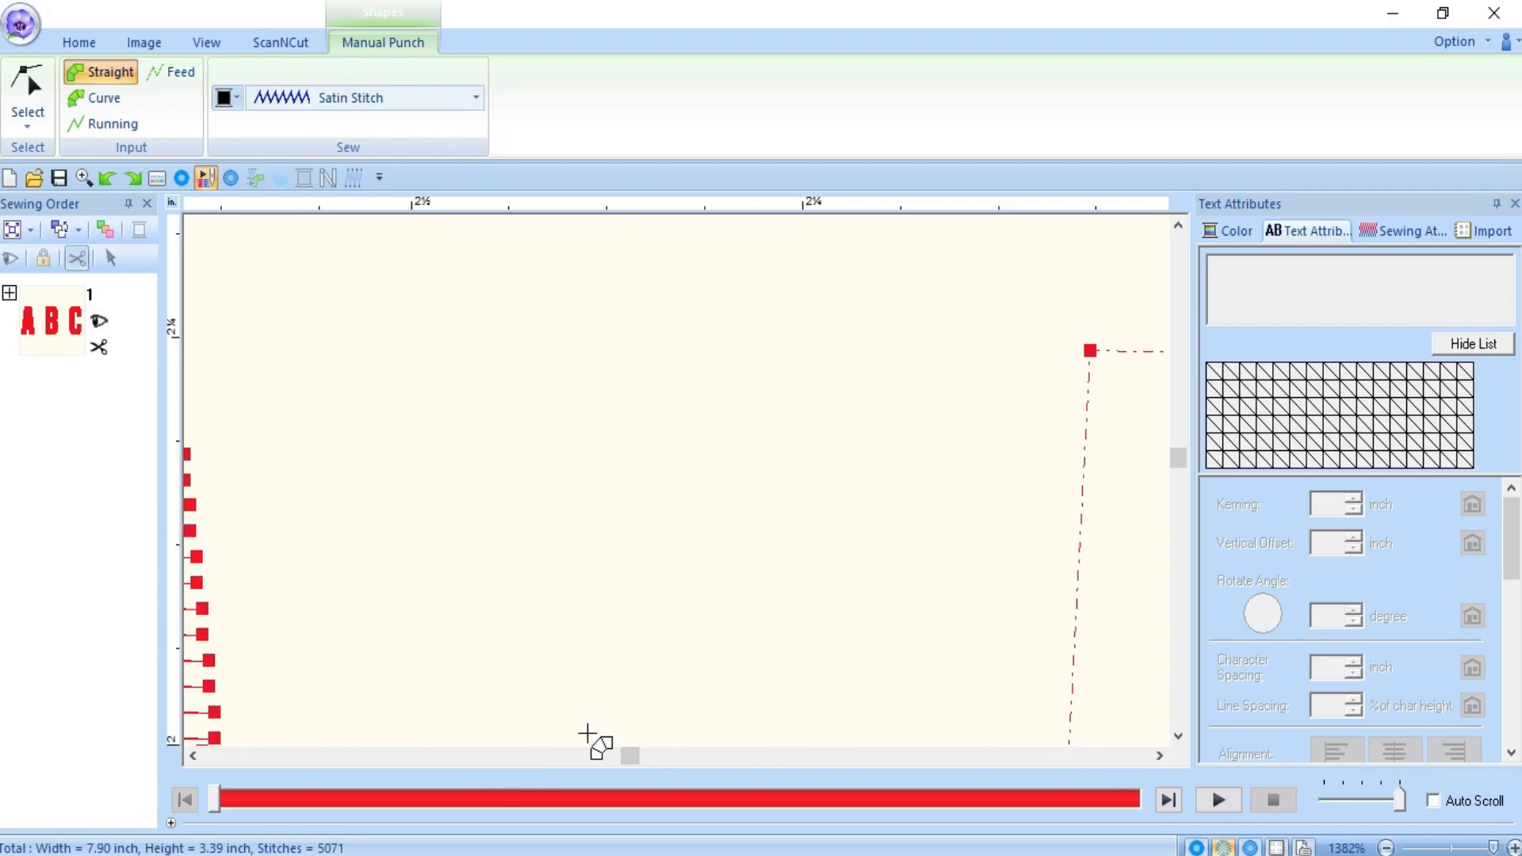
pyautogui.click(530, 755)
pyautogui.click(530, 755)
pyautogui.click(519, 754)
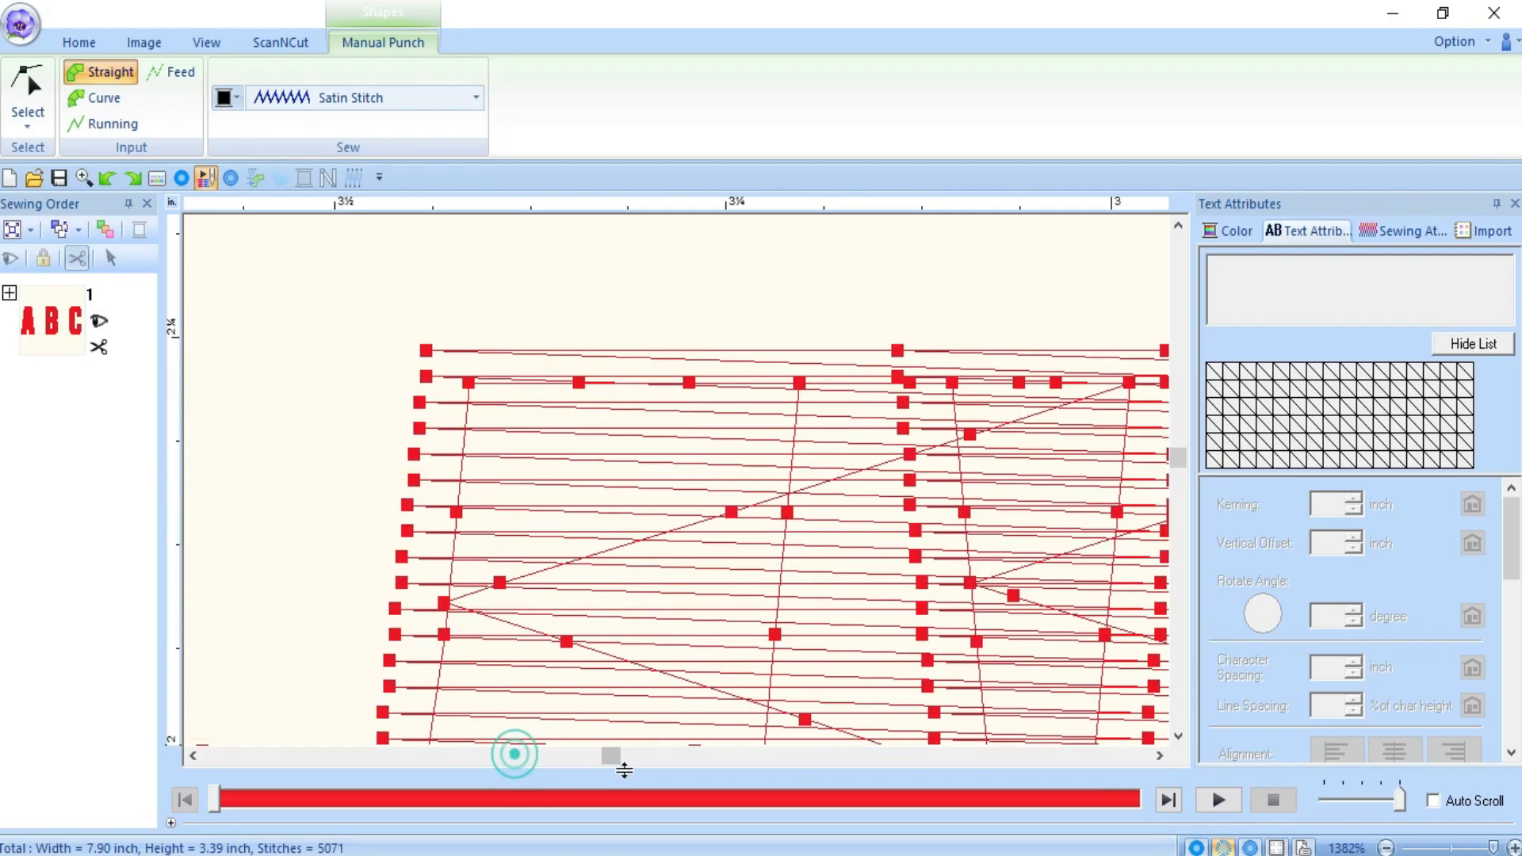
pyautogui.click(1387, 849)
pyautogui.click(1387, 849)
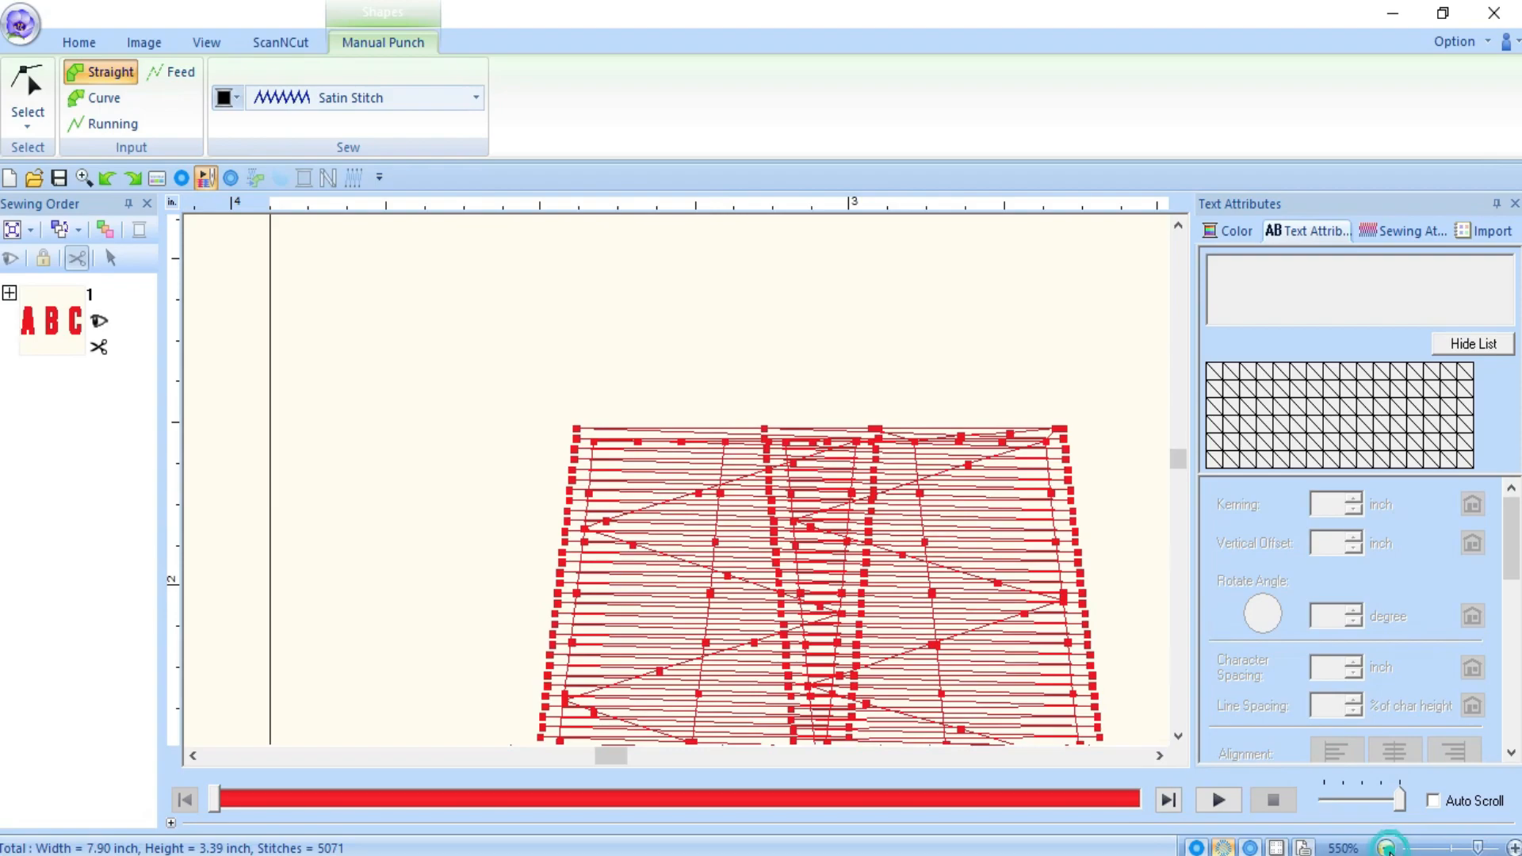
pyautogui.scroll(-3, 941, 652)
pyautogui.scroll(3, 951, 662)
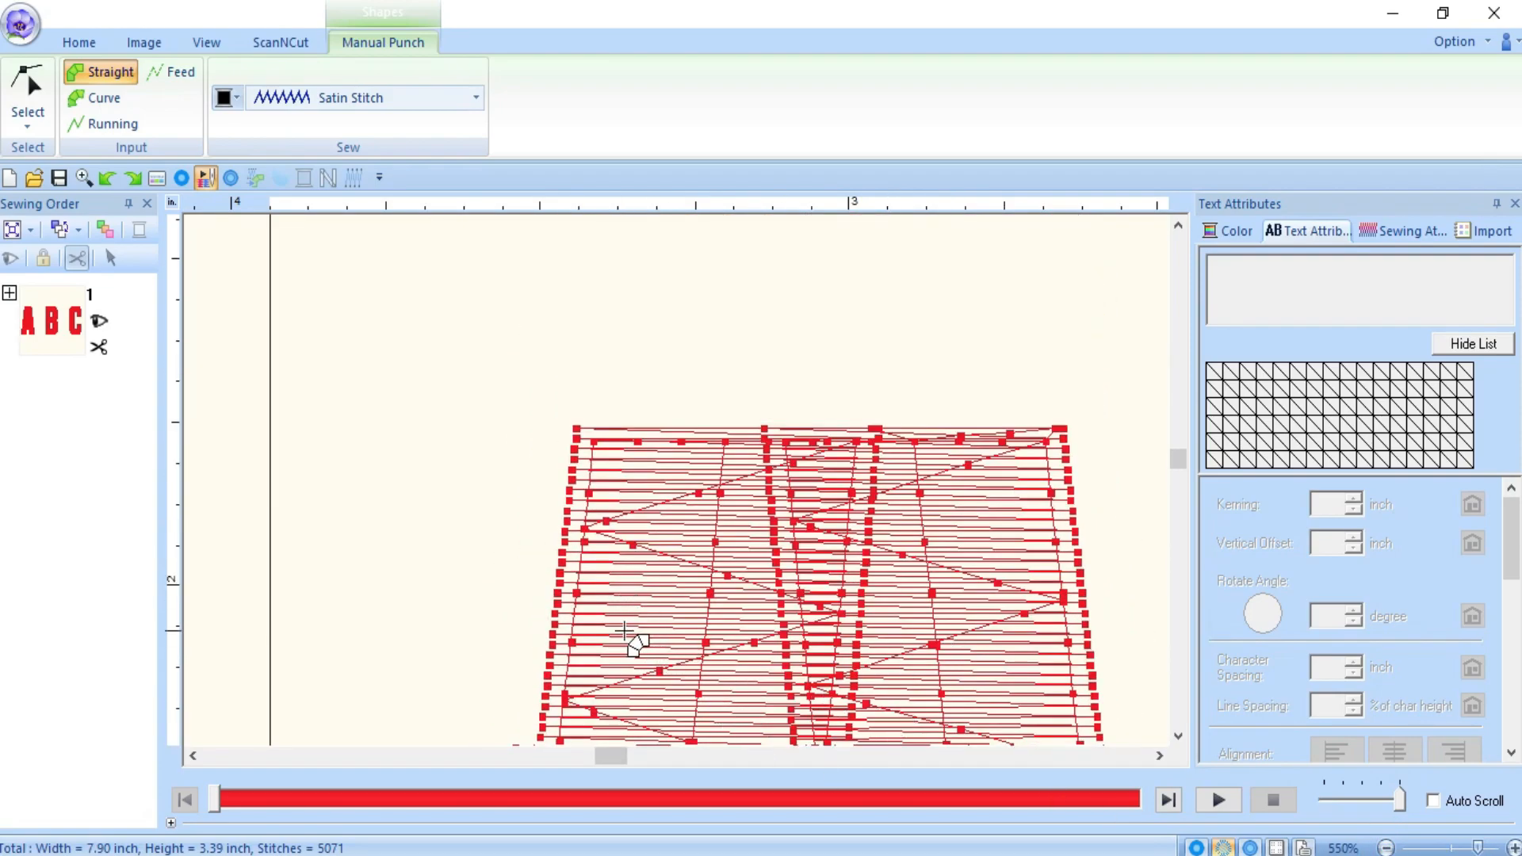
pyautogui.click(639, 631)
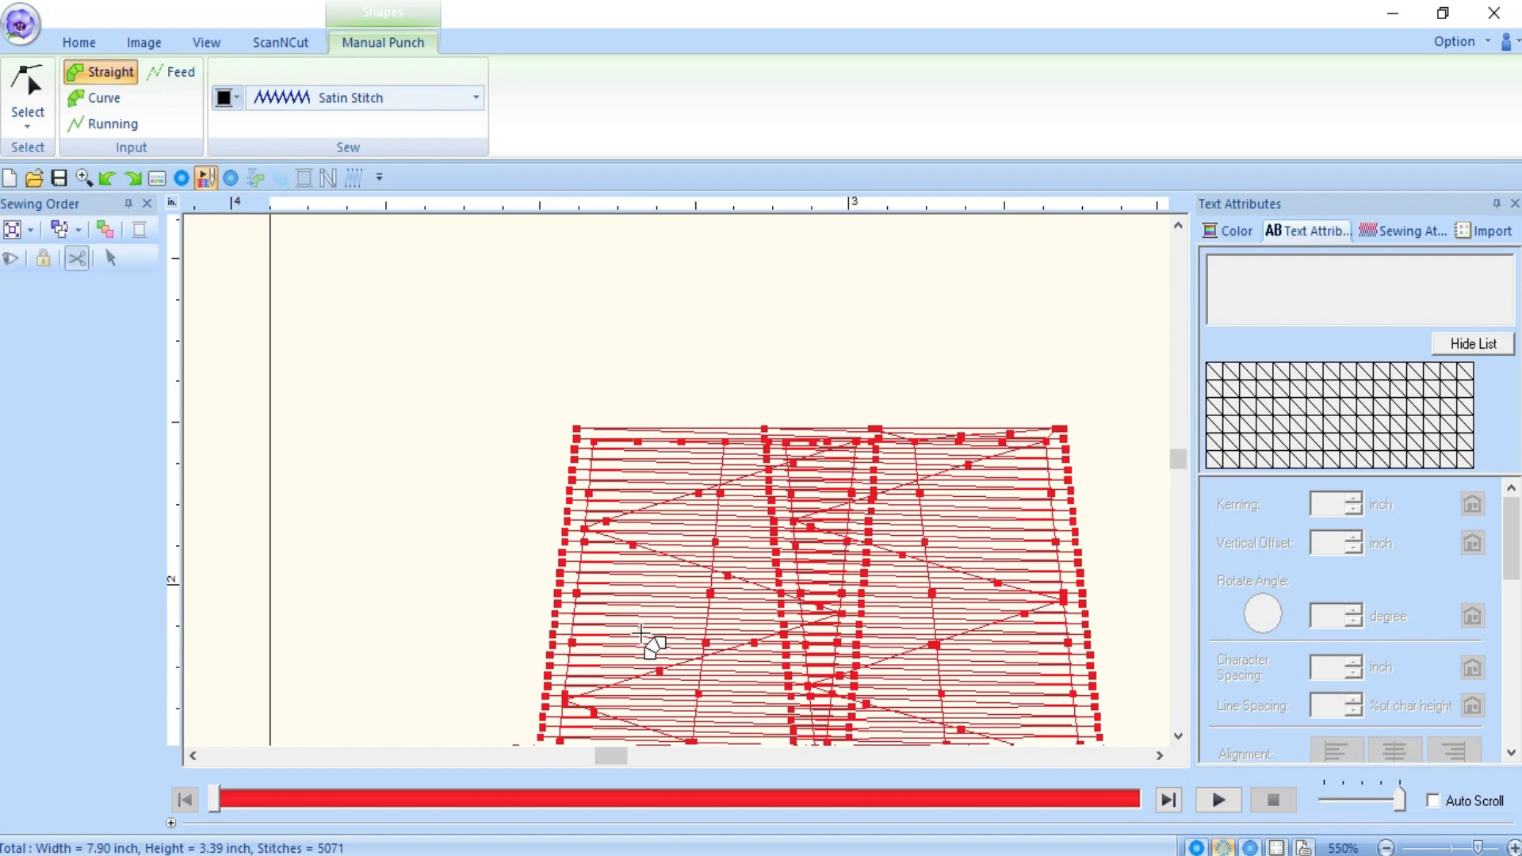
pyautogui.click(583, 428)
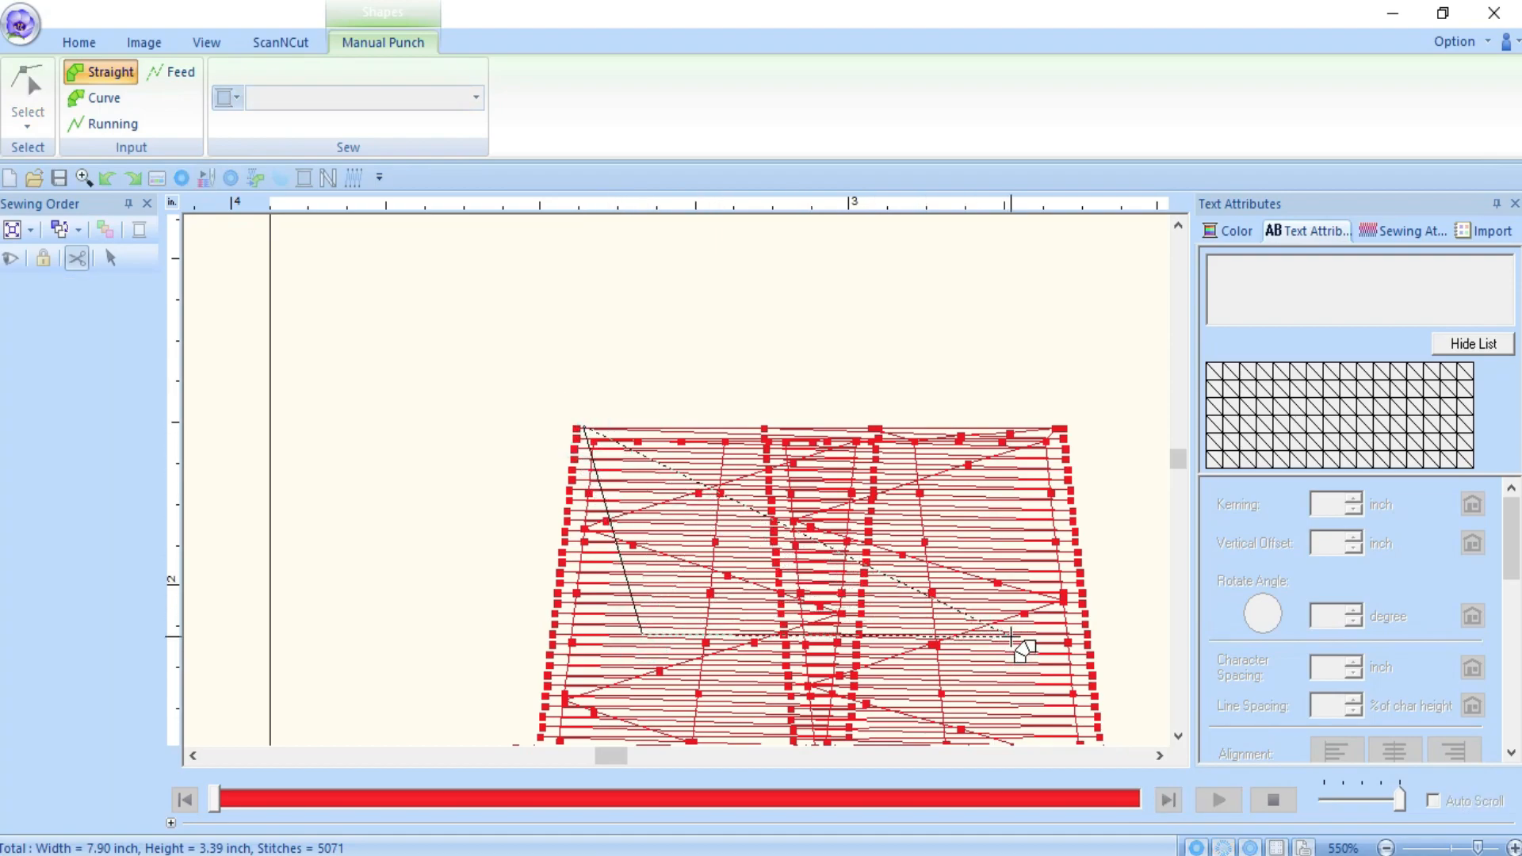
pyautogui.click(1012, 634)
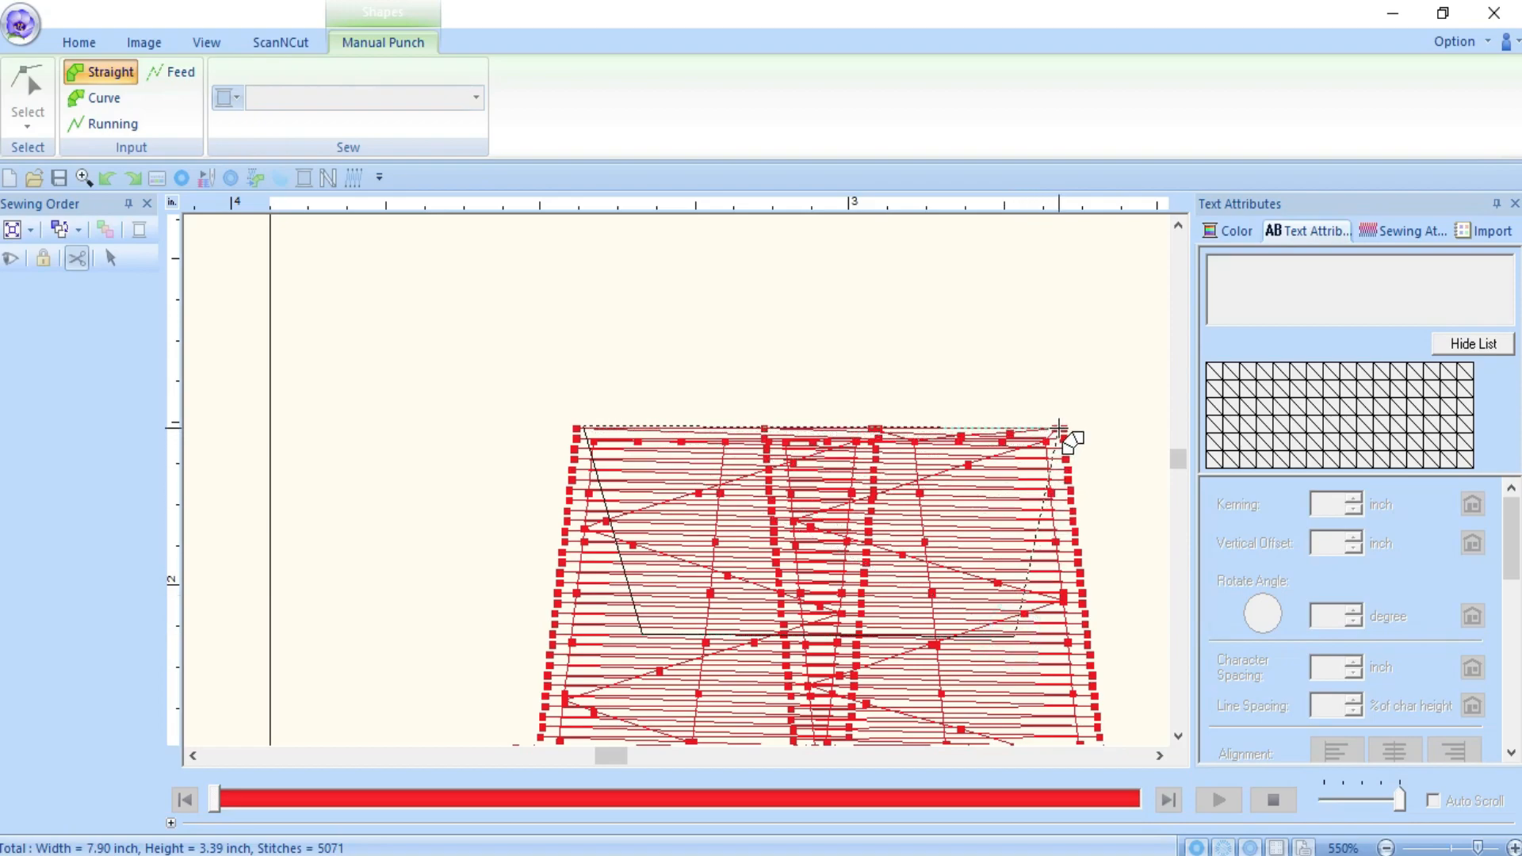
pyautogui.click(1060, 429)
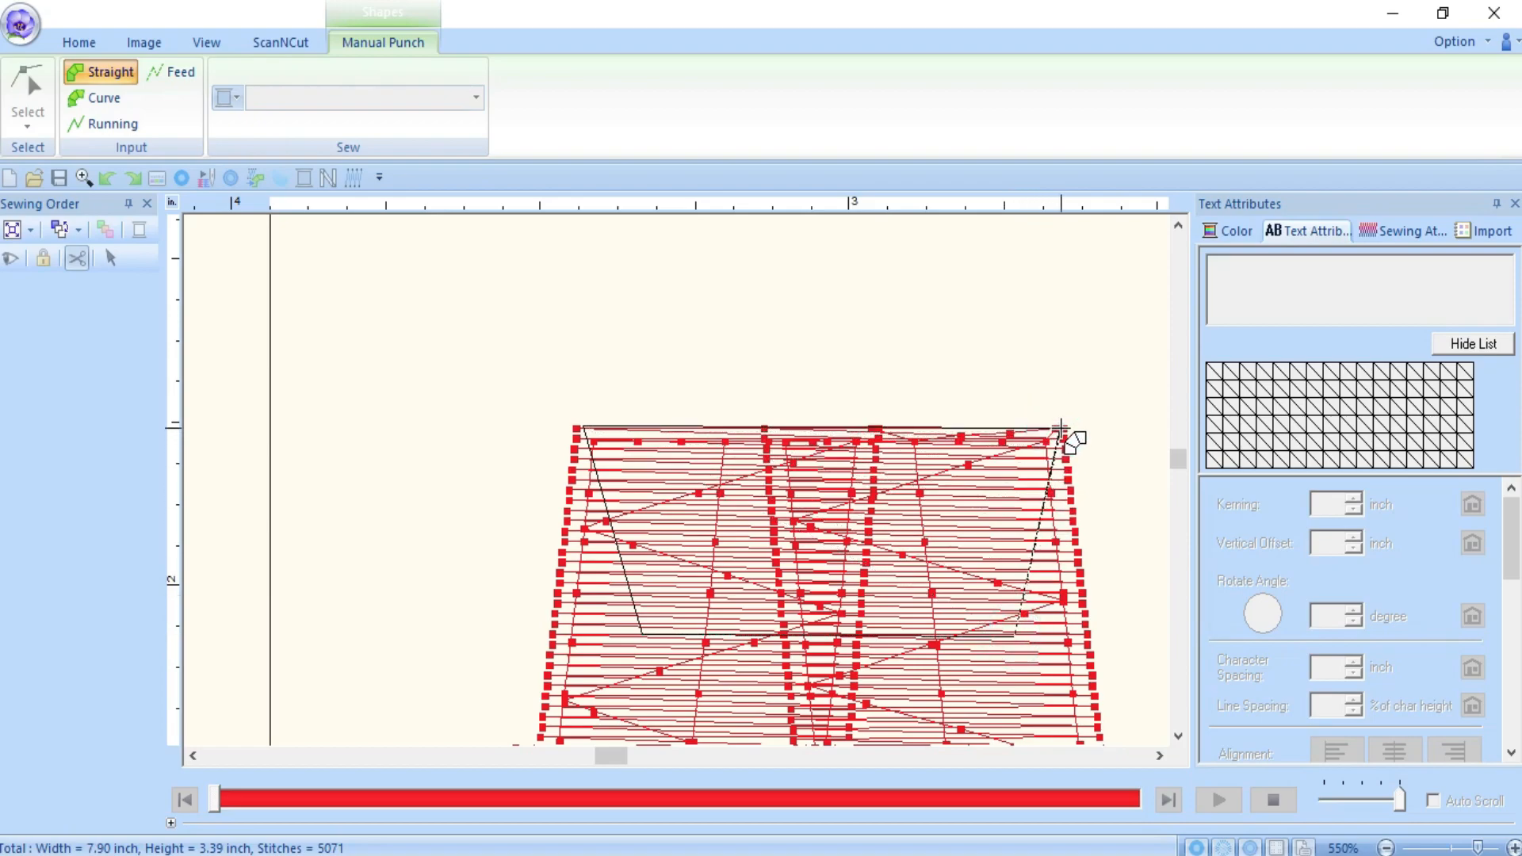
# - Switch to running stitch input and run a line from the top block back across to the upper left corner of the letter A
pyautogui.press('v')
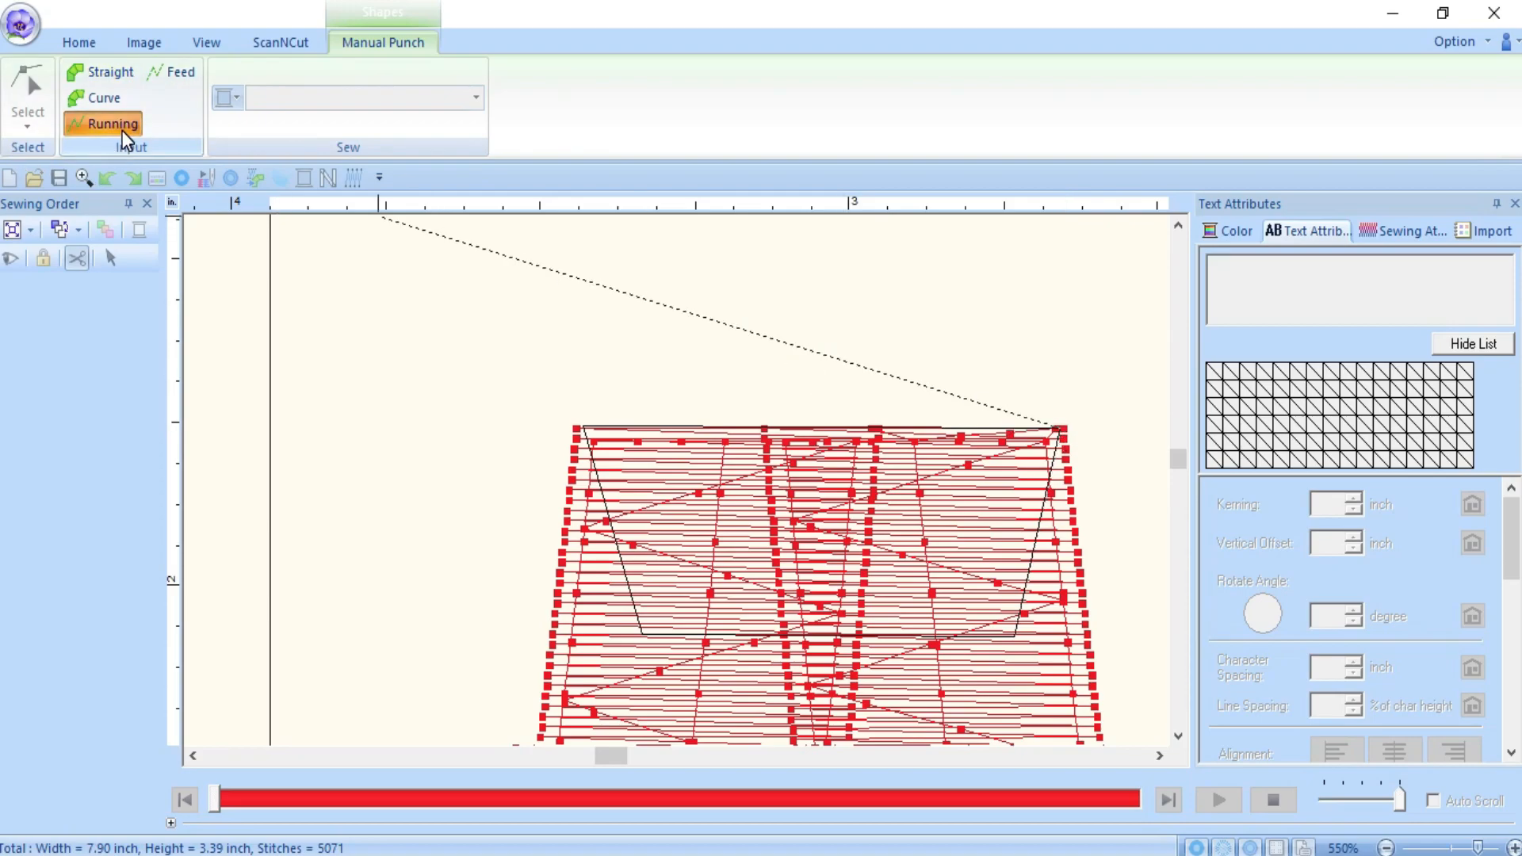
pyautogui.press('z')
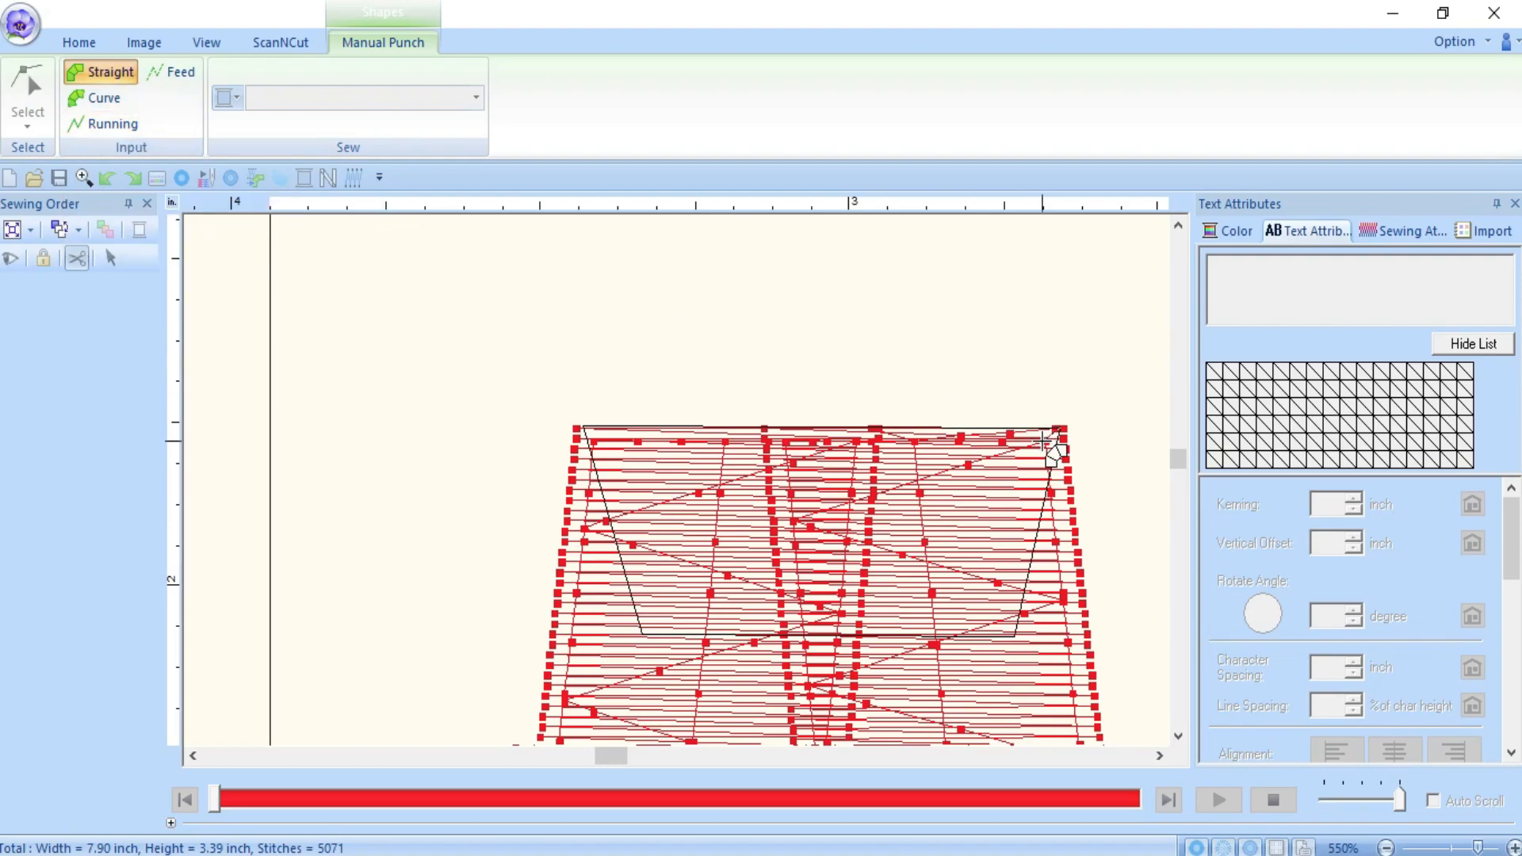
pyautogui.press('v')
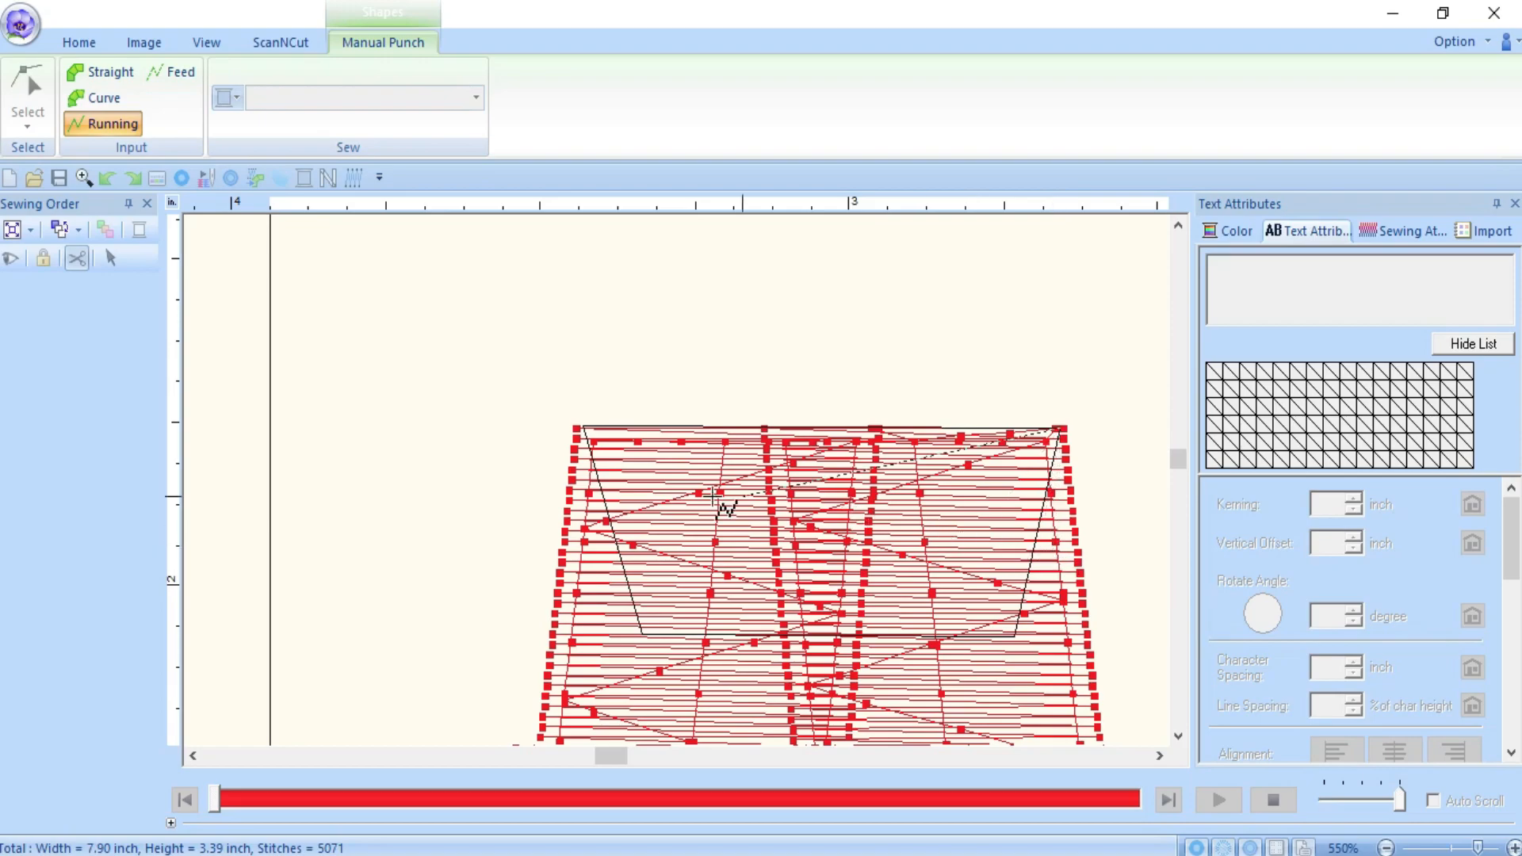
pyautogui.scroll(-2, 816, 642)
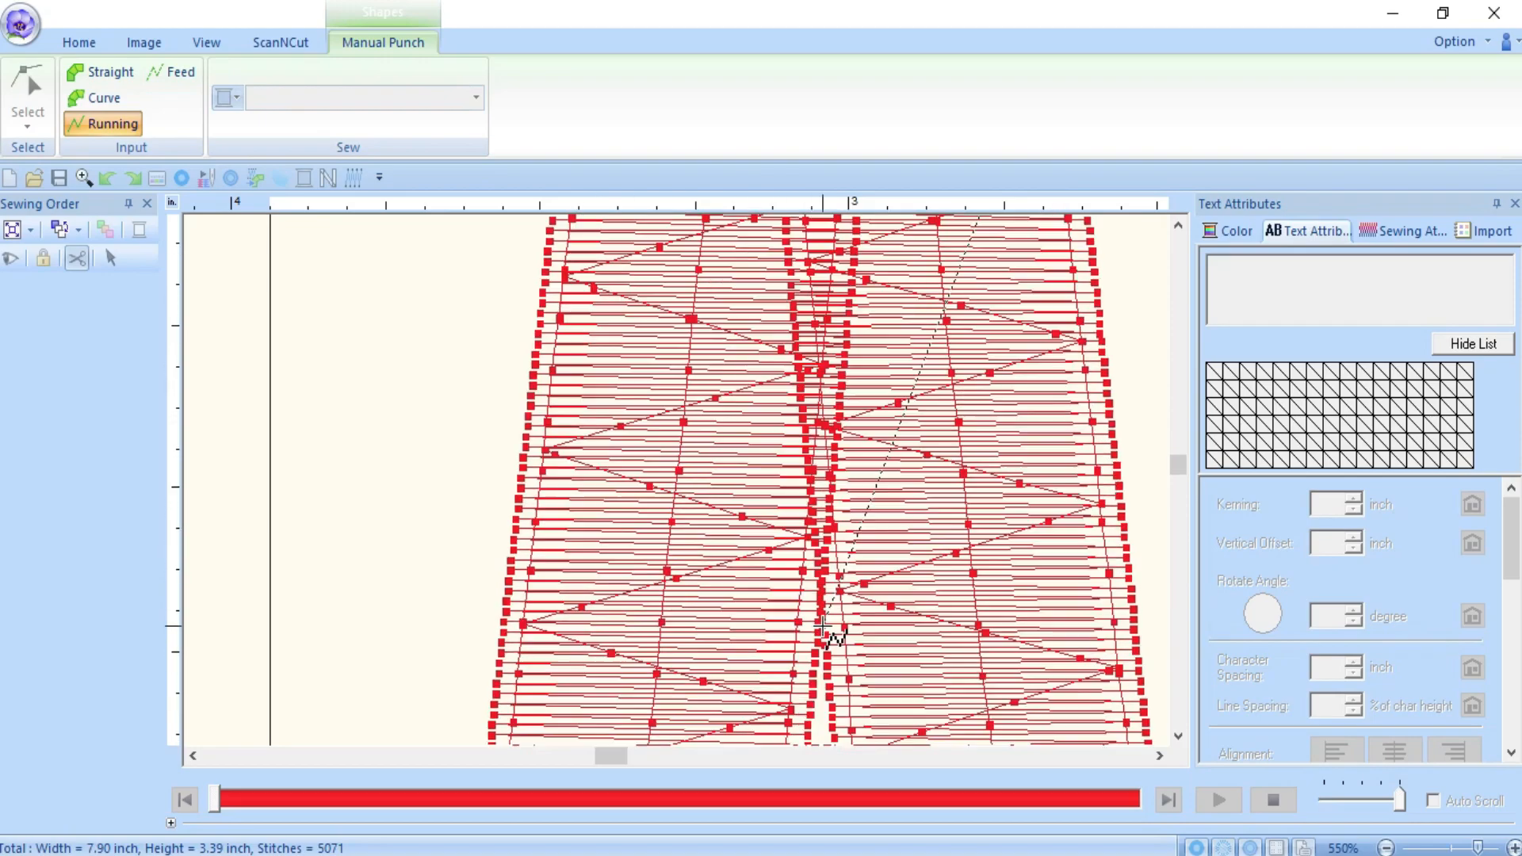
pyautogui.scroll(-2, 870, 476)
pyautogui.scroll(4, 896, 476)
pyautogui.scroll(2, 606, 252)
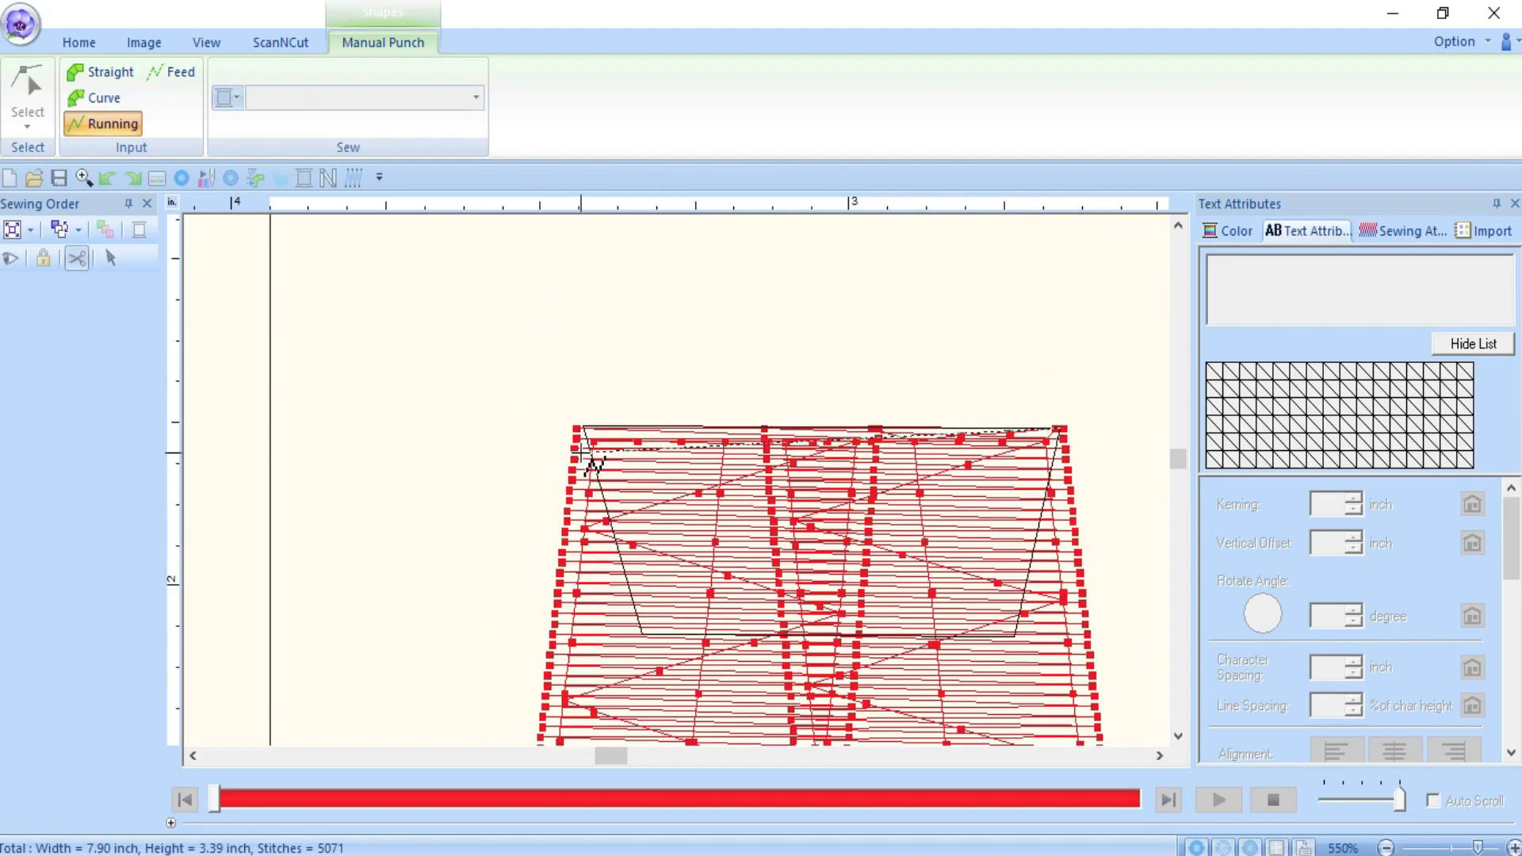
pyautogui.click(579, 450)
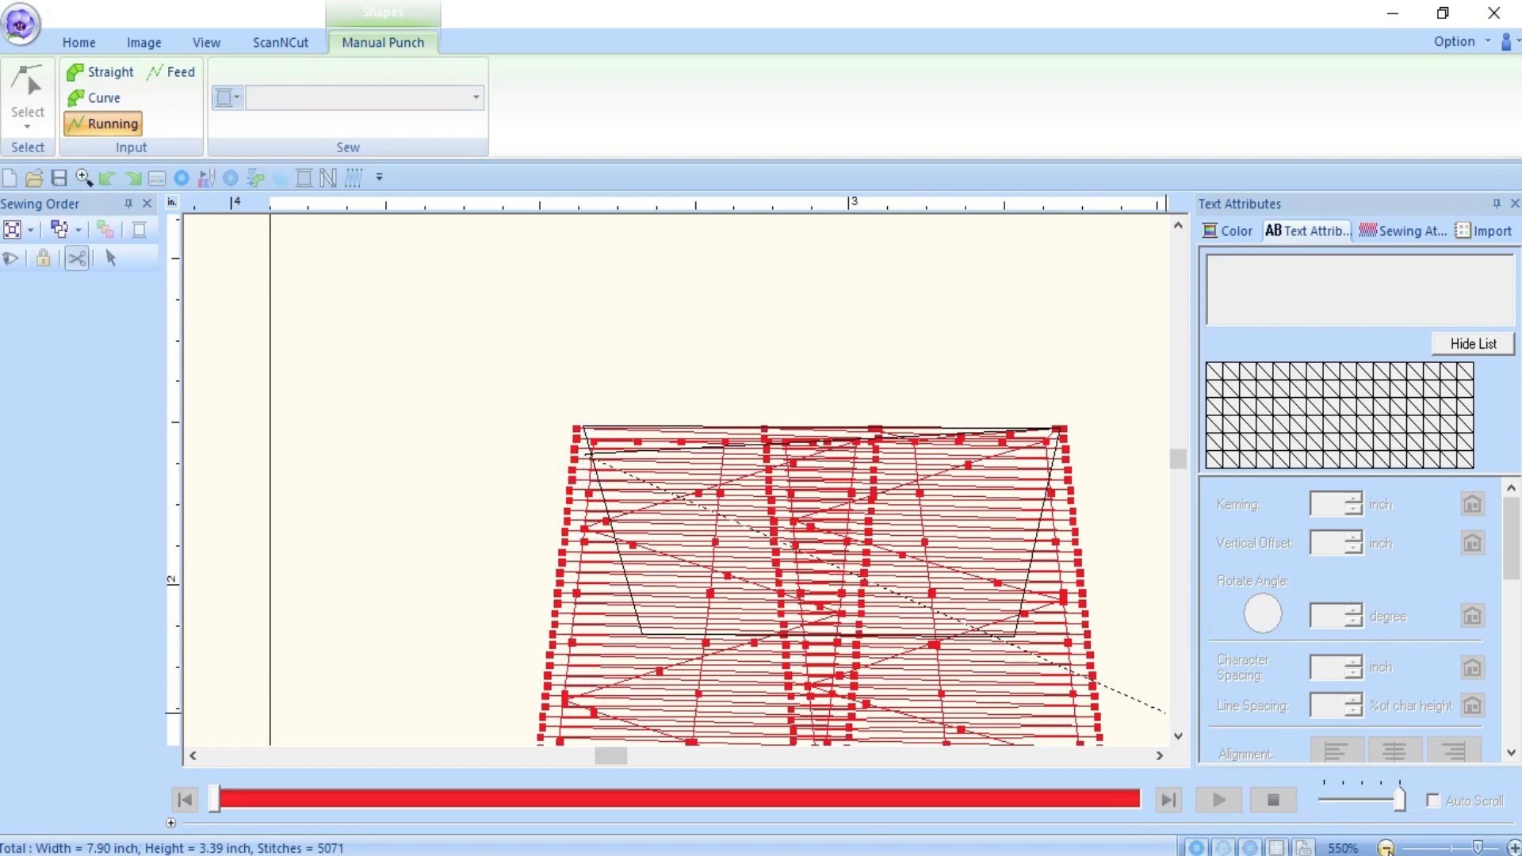
# - Continue the running stitch down the outer edge of the A's left leg to its lower outer corner
pyautogui.click(1386, 847)
pyautogui.click(1385, 847)
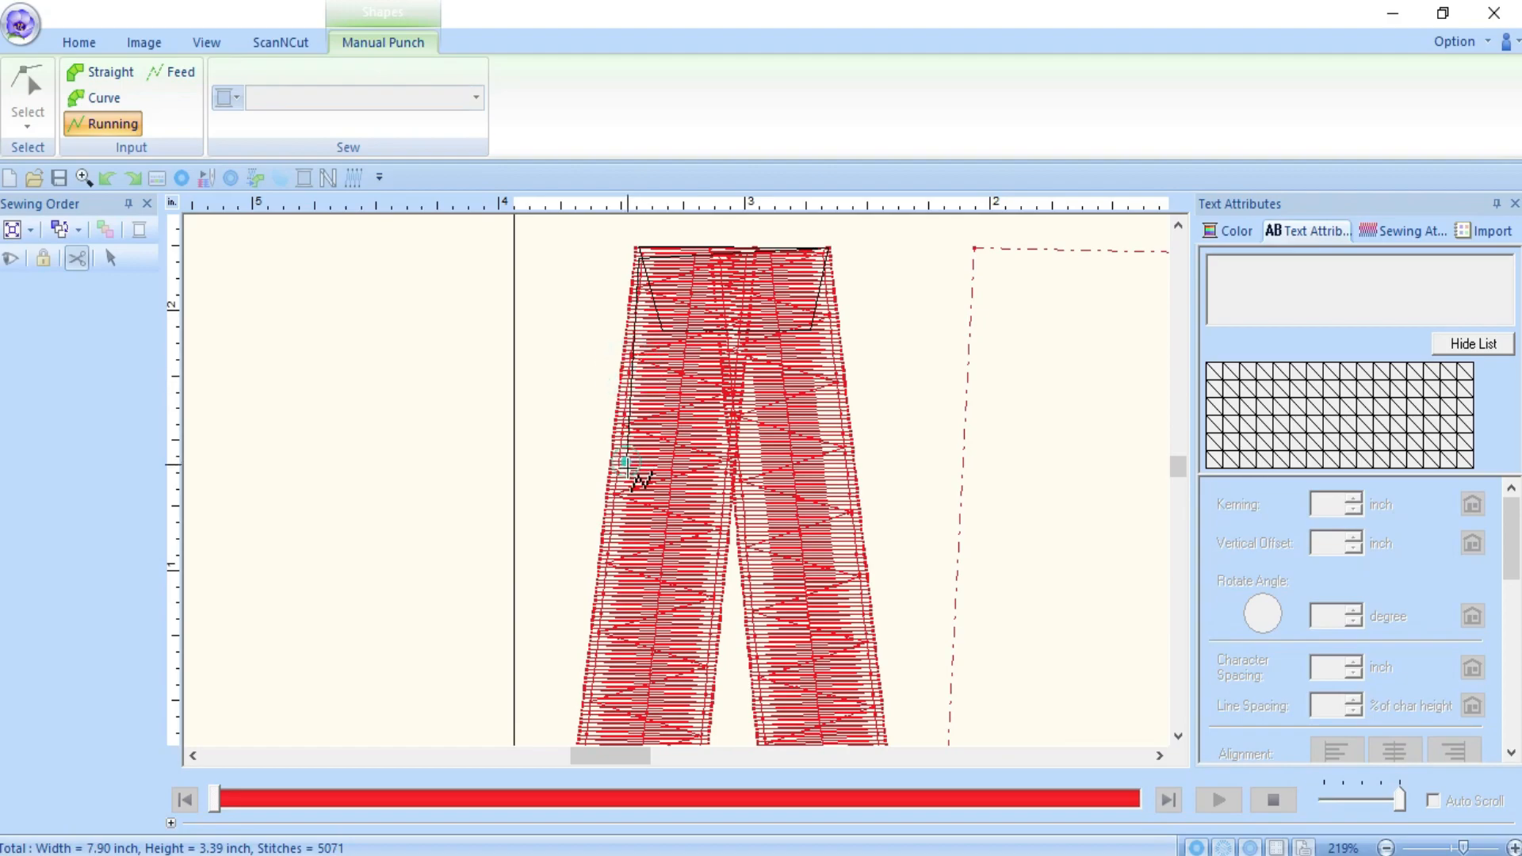
pyautogui.scroll(-2, 610, 554)
pyautogui.scroll(-2, 606, 551)
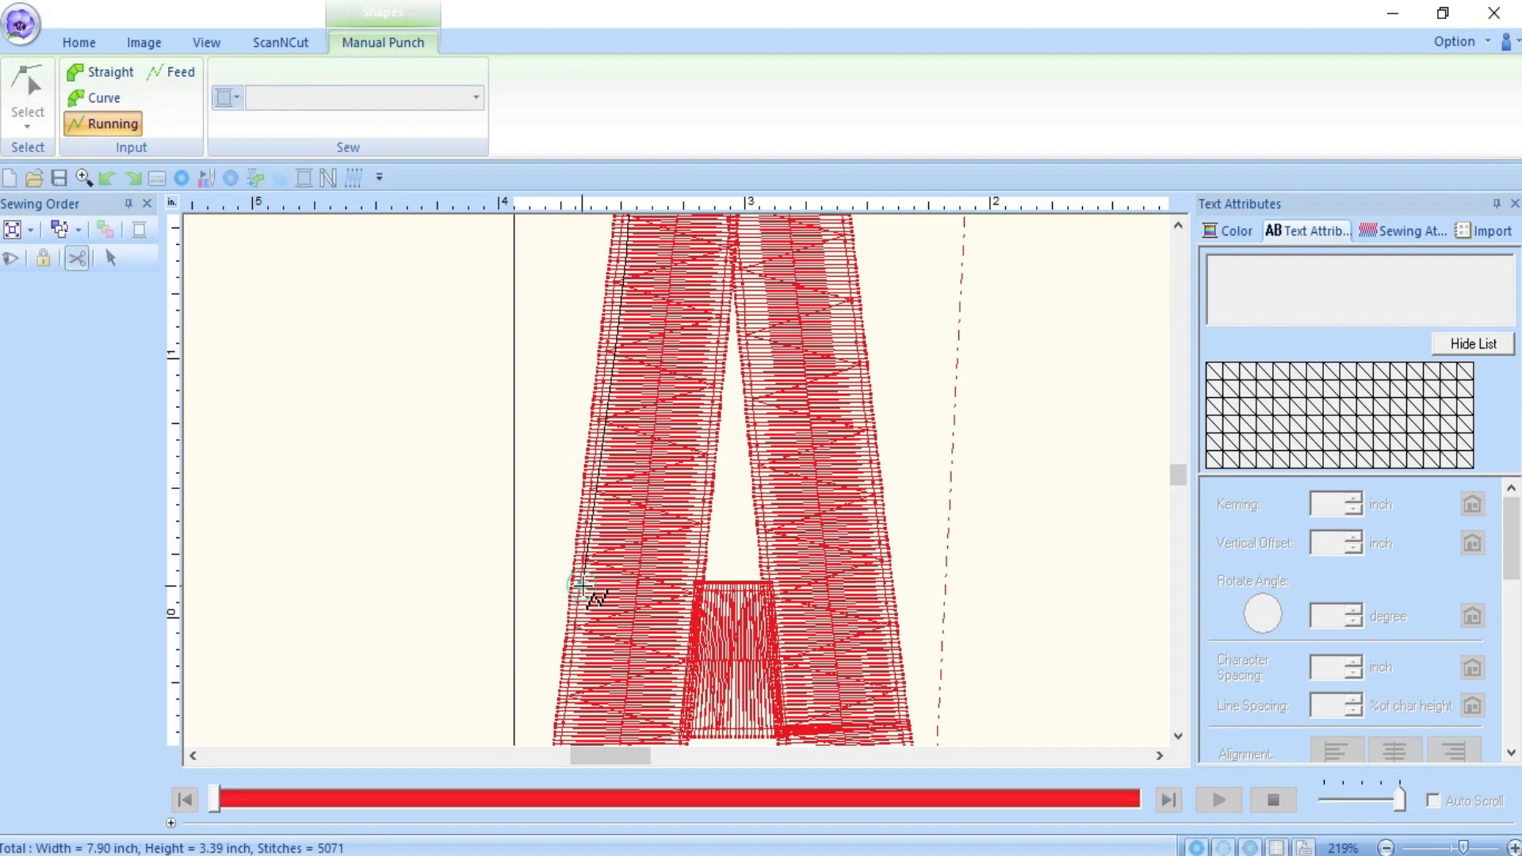
pyautogui.scroll(-4, 583, 583)
pyautogui.click(563, 516)
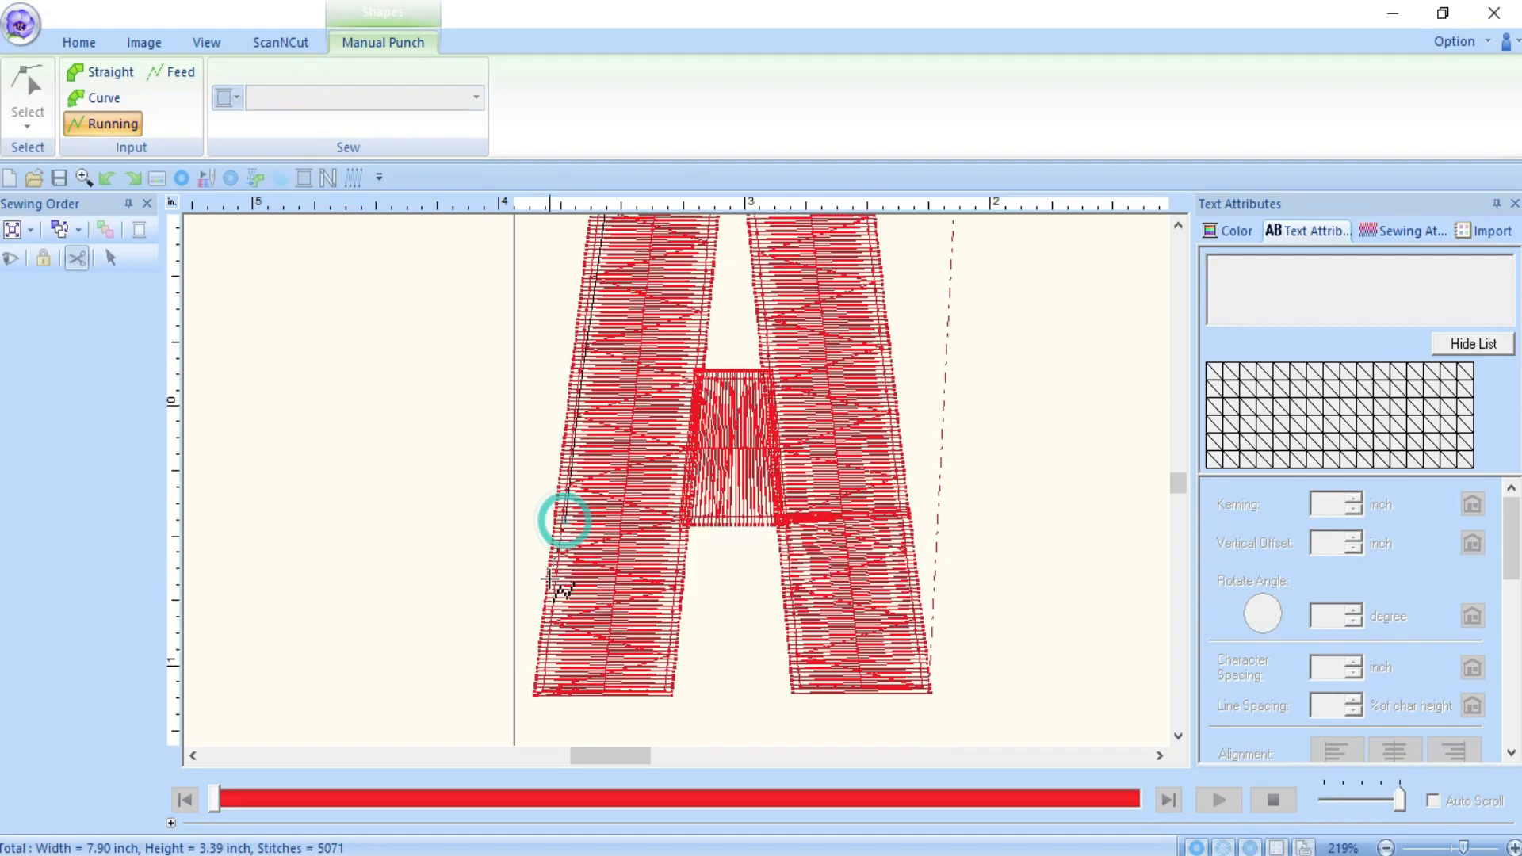
pyautogui.click(558, 587)
pyautogui.click(550, 649)
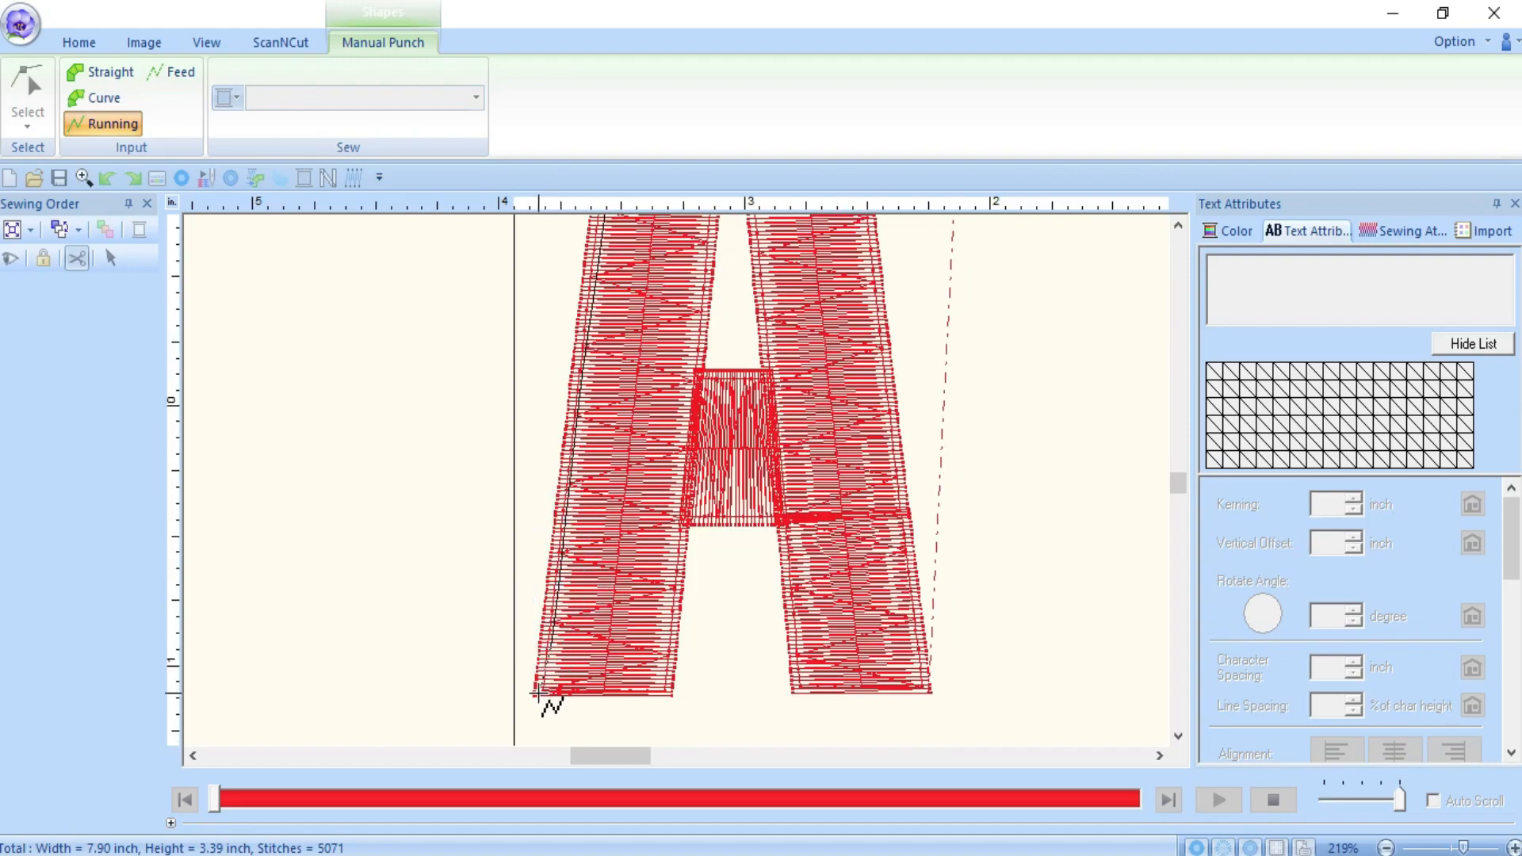
pyautogui.click(536, 692)
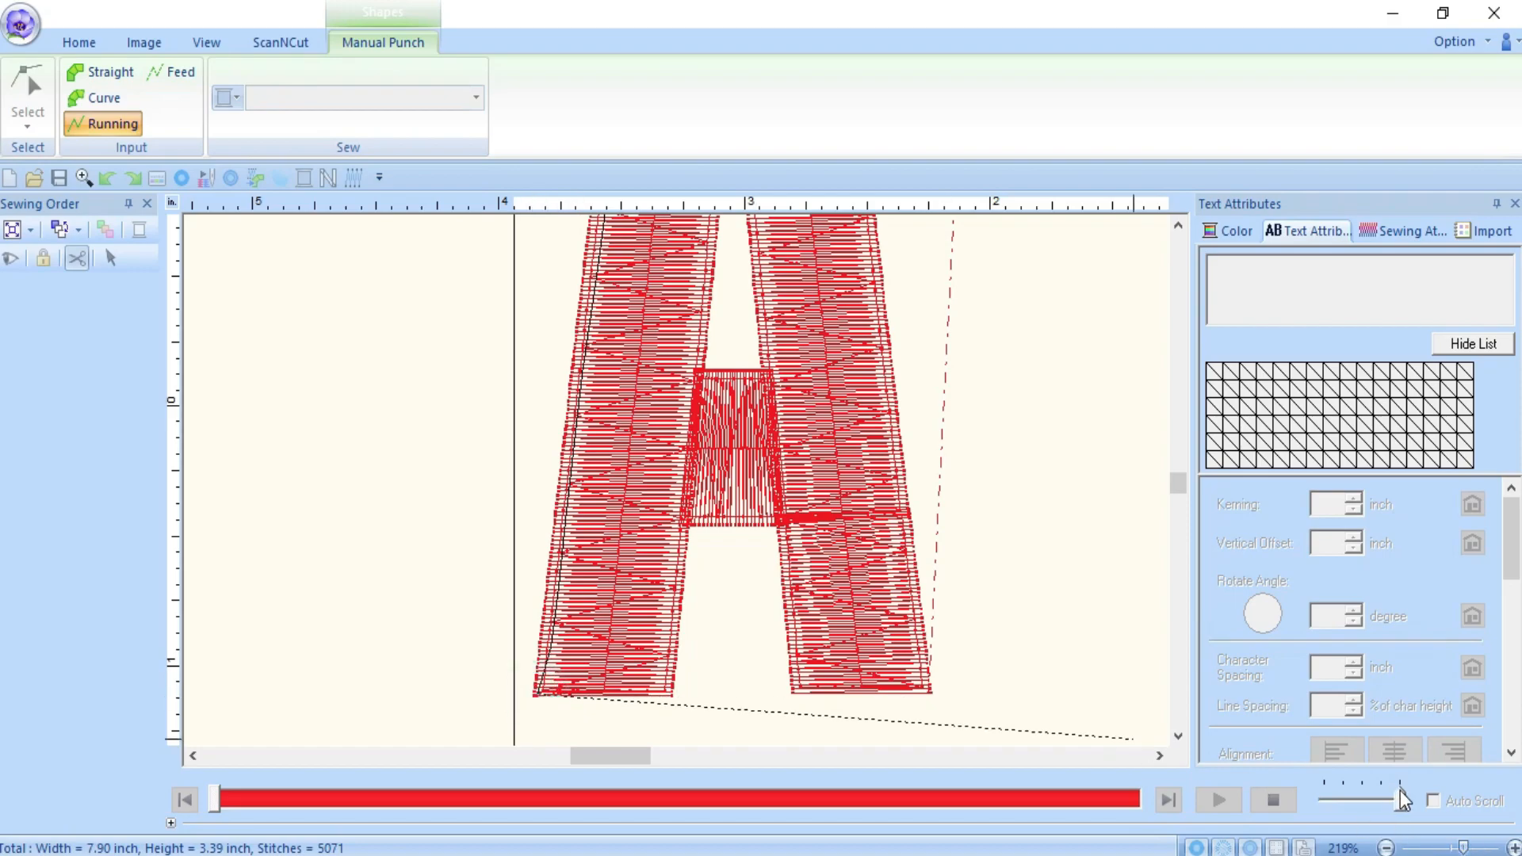
# - Switch to straight block input, place a four-cornered block across the foot of the A's left leg, and finish the shape
pyautogui.scroll(5, 475, 444)
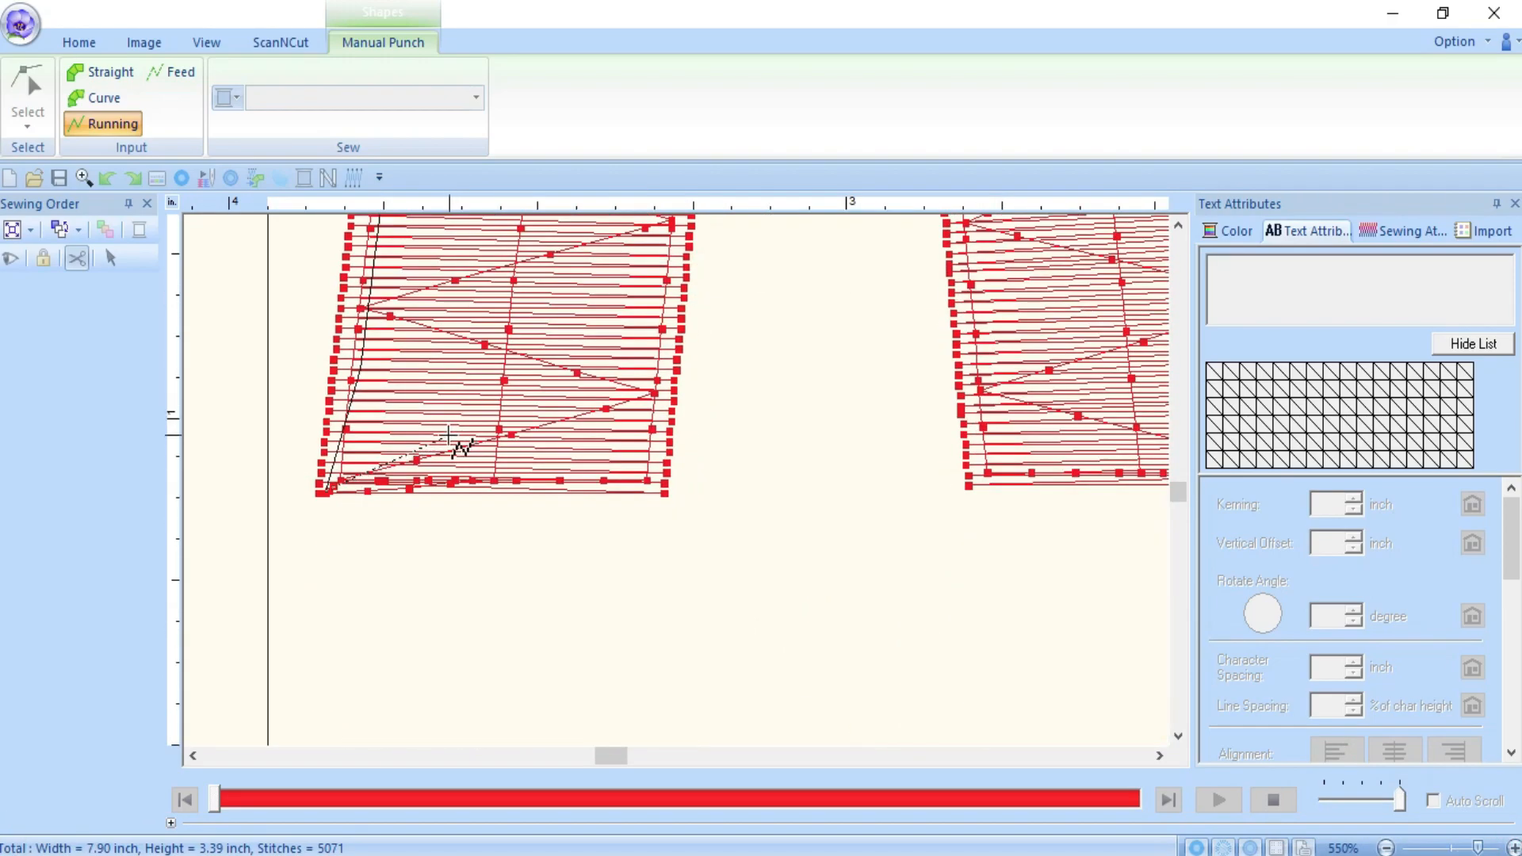
pyautogui.press('z')
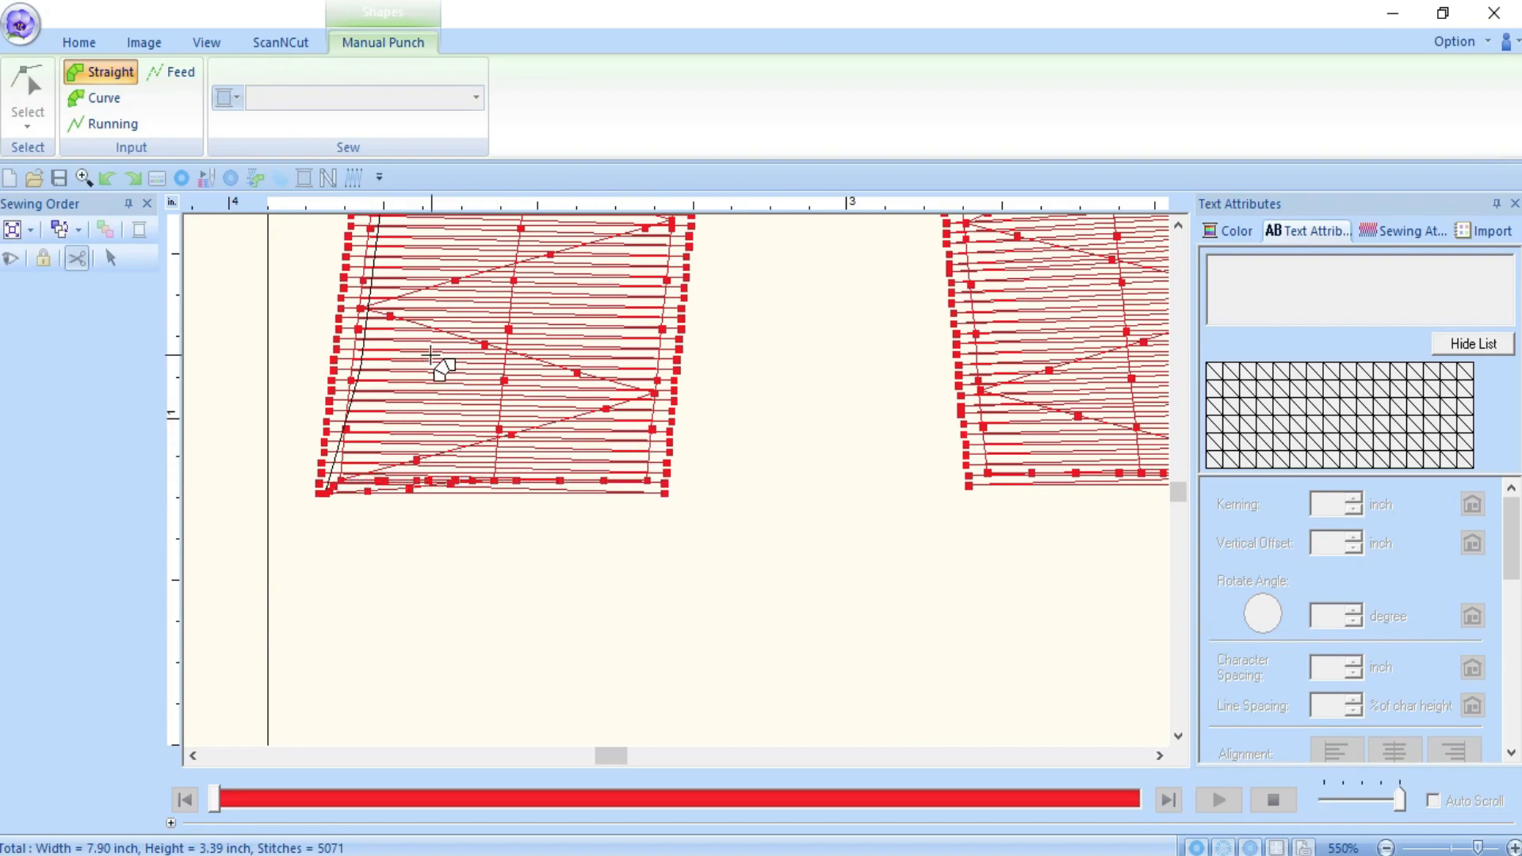
pyautogui.click(359, 345)
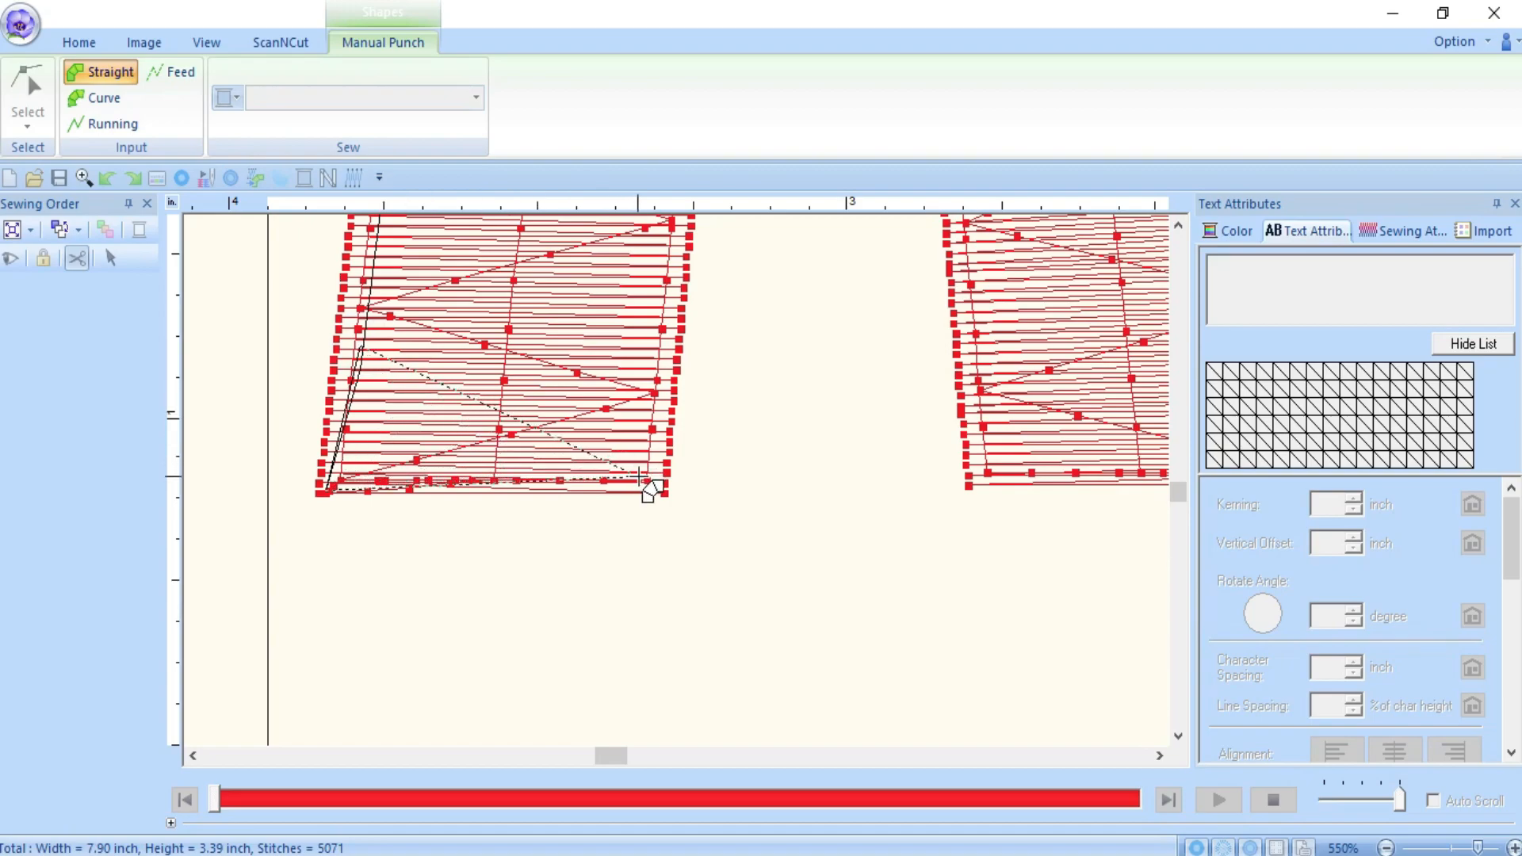
pyautogui.click(659, 489)
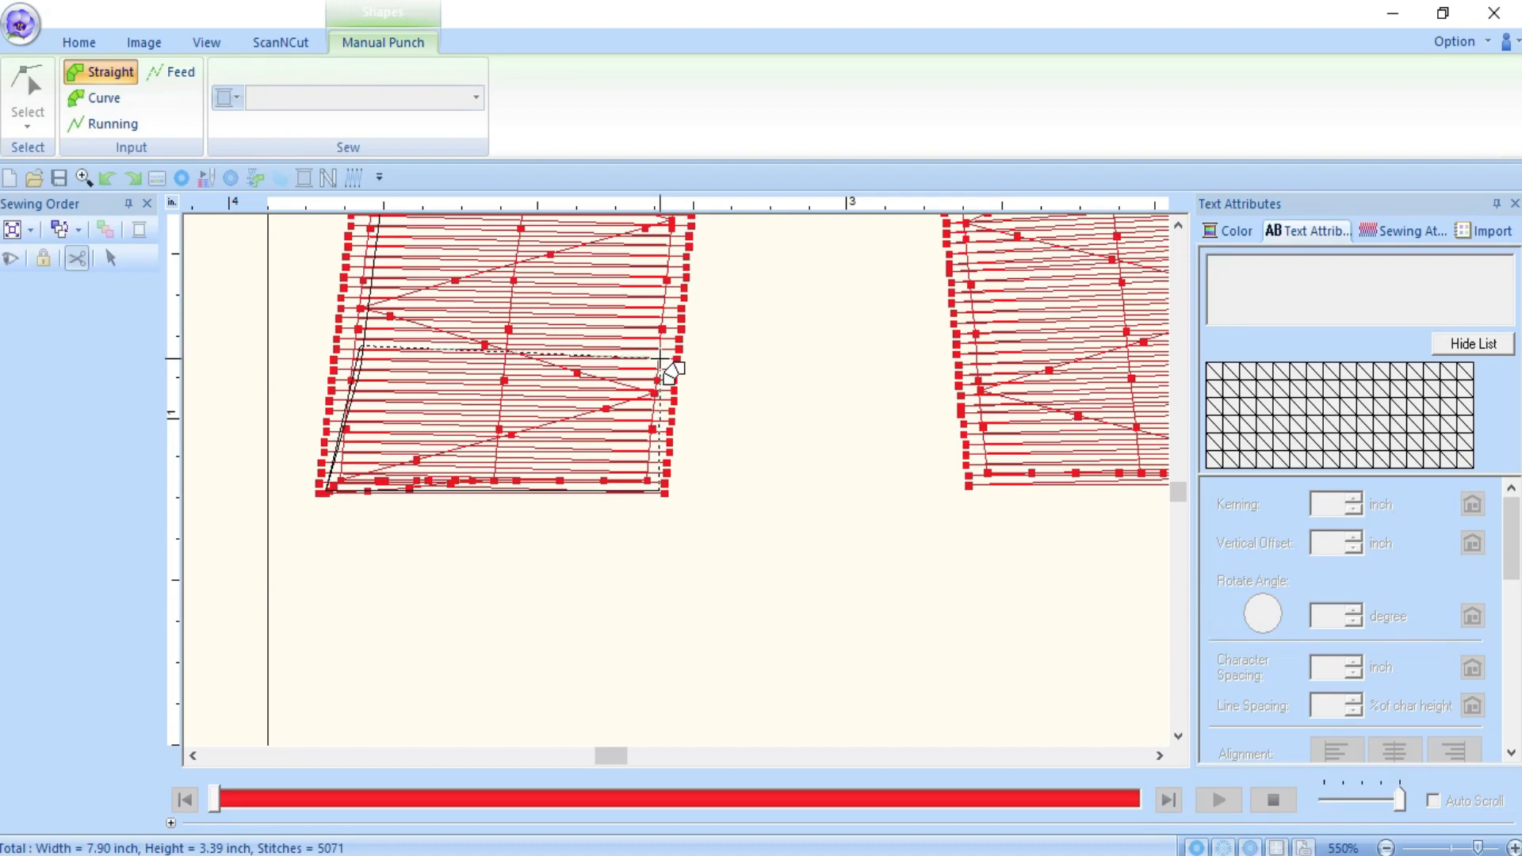
pyautogui.doubleClick(670, 363)
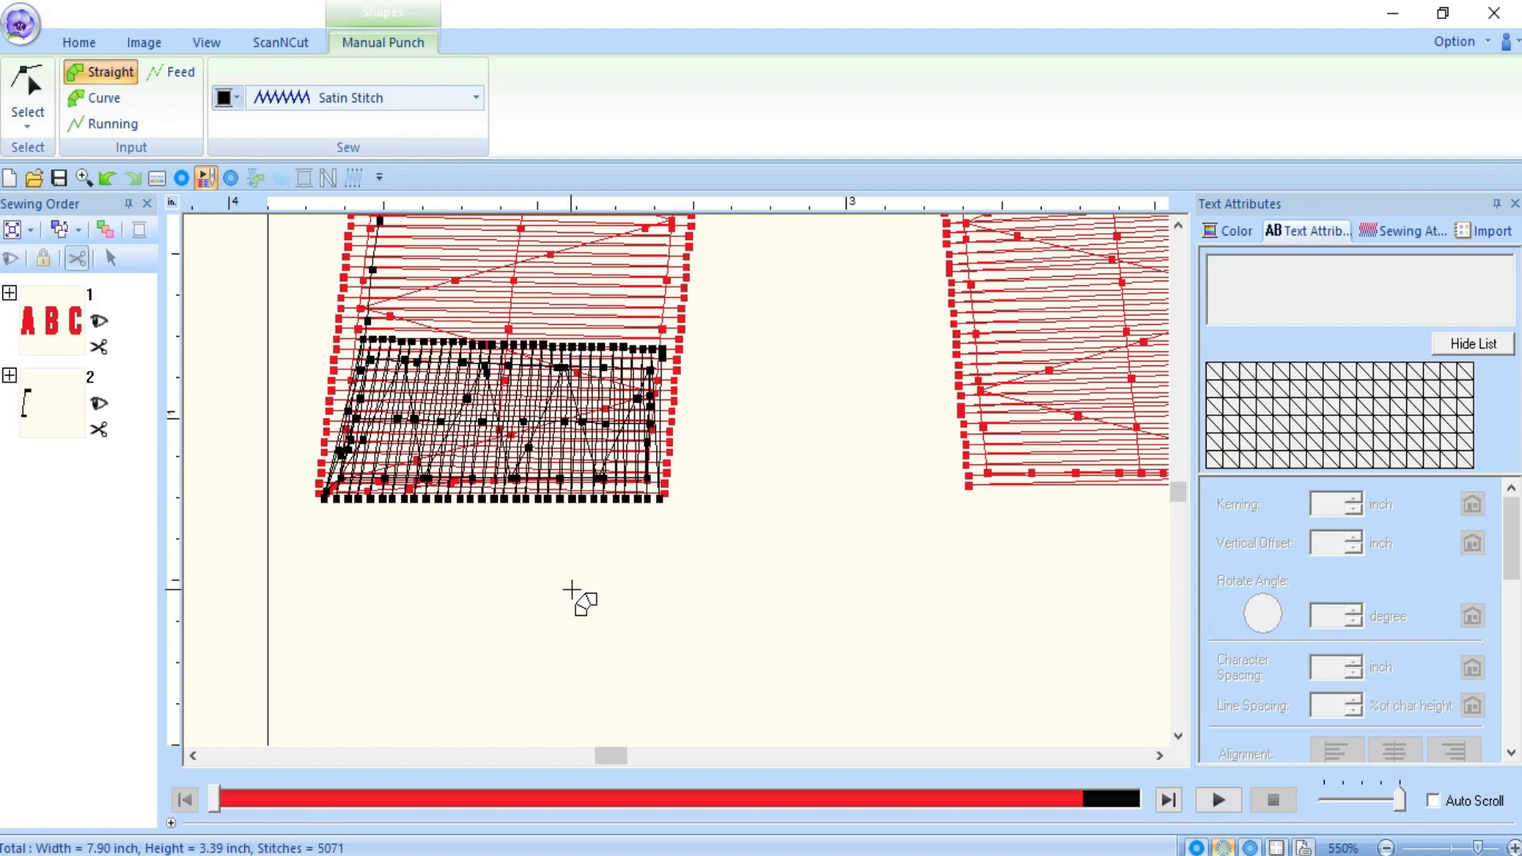
# - Punch a running stitch from the left foot block up the leg's inner edge, across the crossbar, and down the right leg's inner edge
pyautogui.scroll(4, 679, 565)
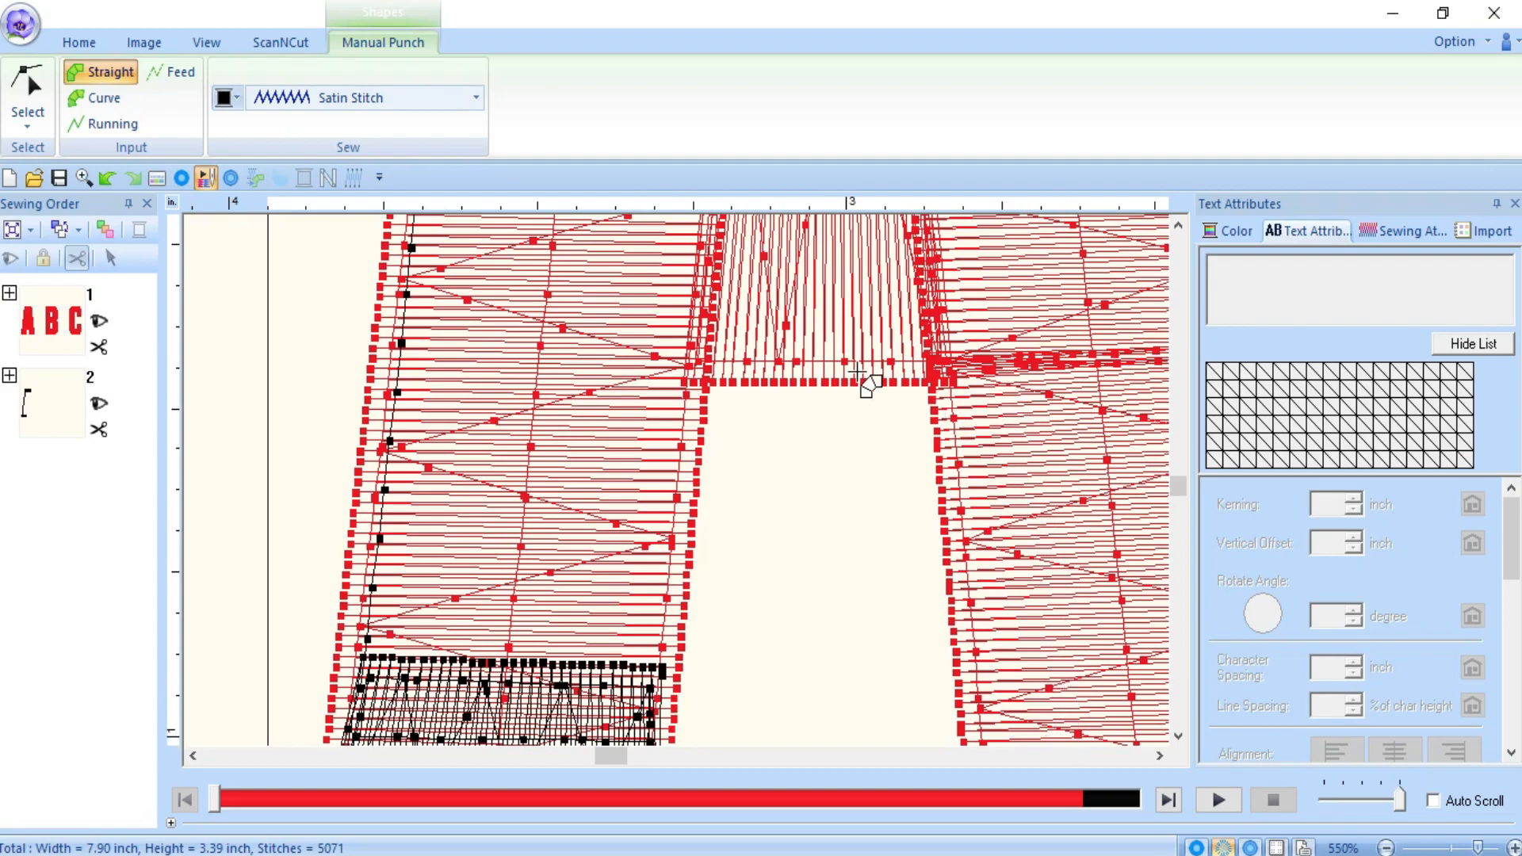
pyautogui.click(117, 125)
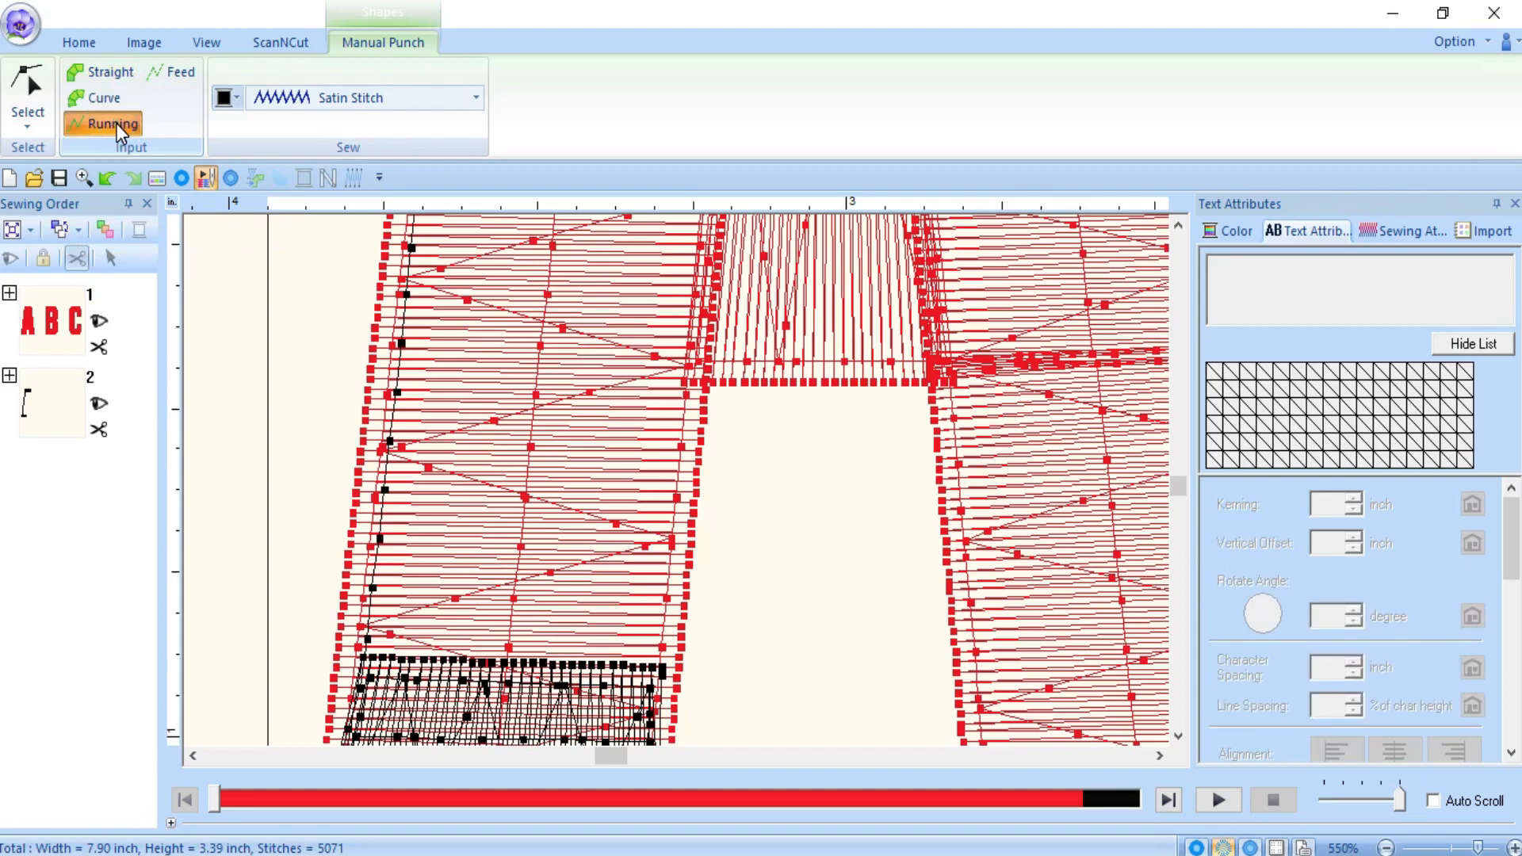
pyautogui.scroll(-3, 748, 639)
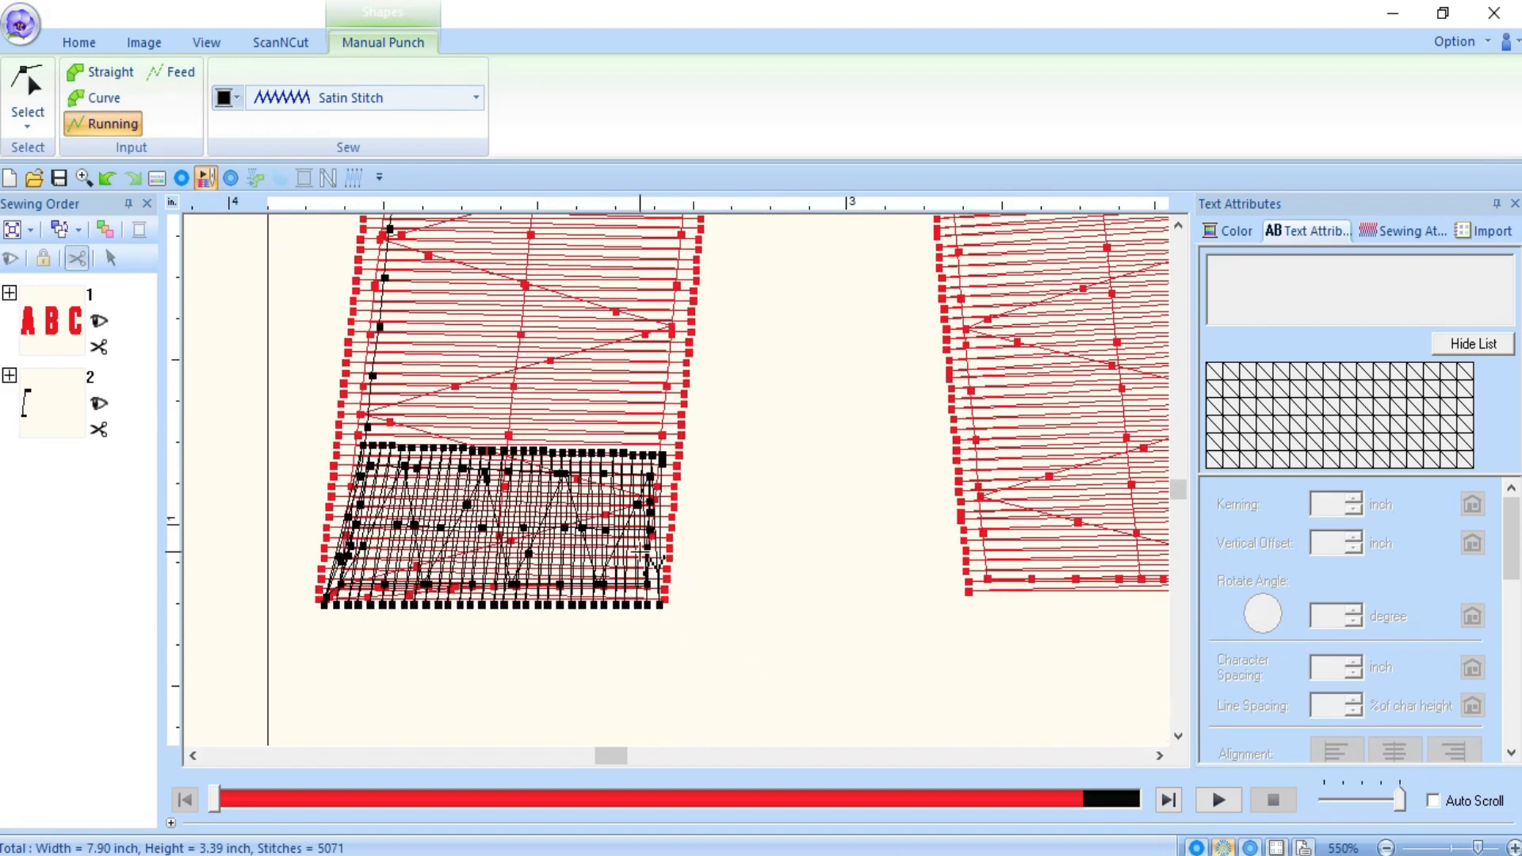
pyautogui.click(652, 593)
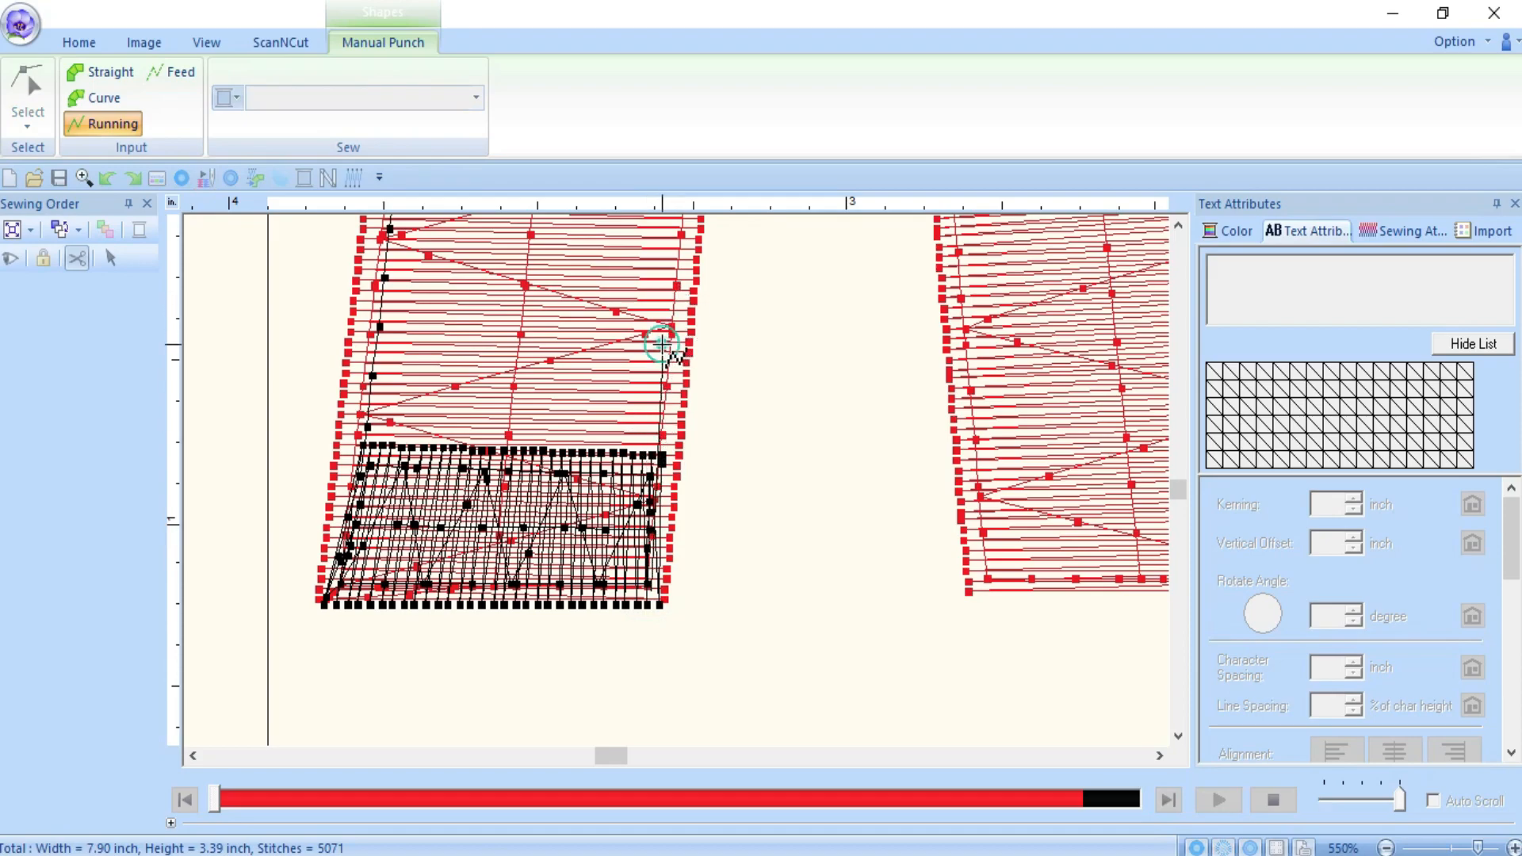
pyautogui.scroll(3, 666, 345)
pyautogui.scroll(1, 678, 379)
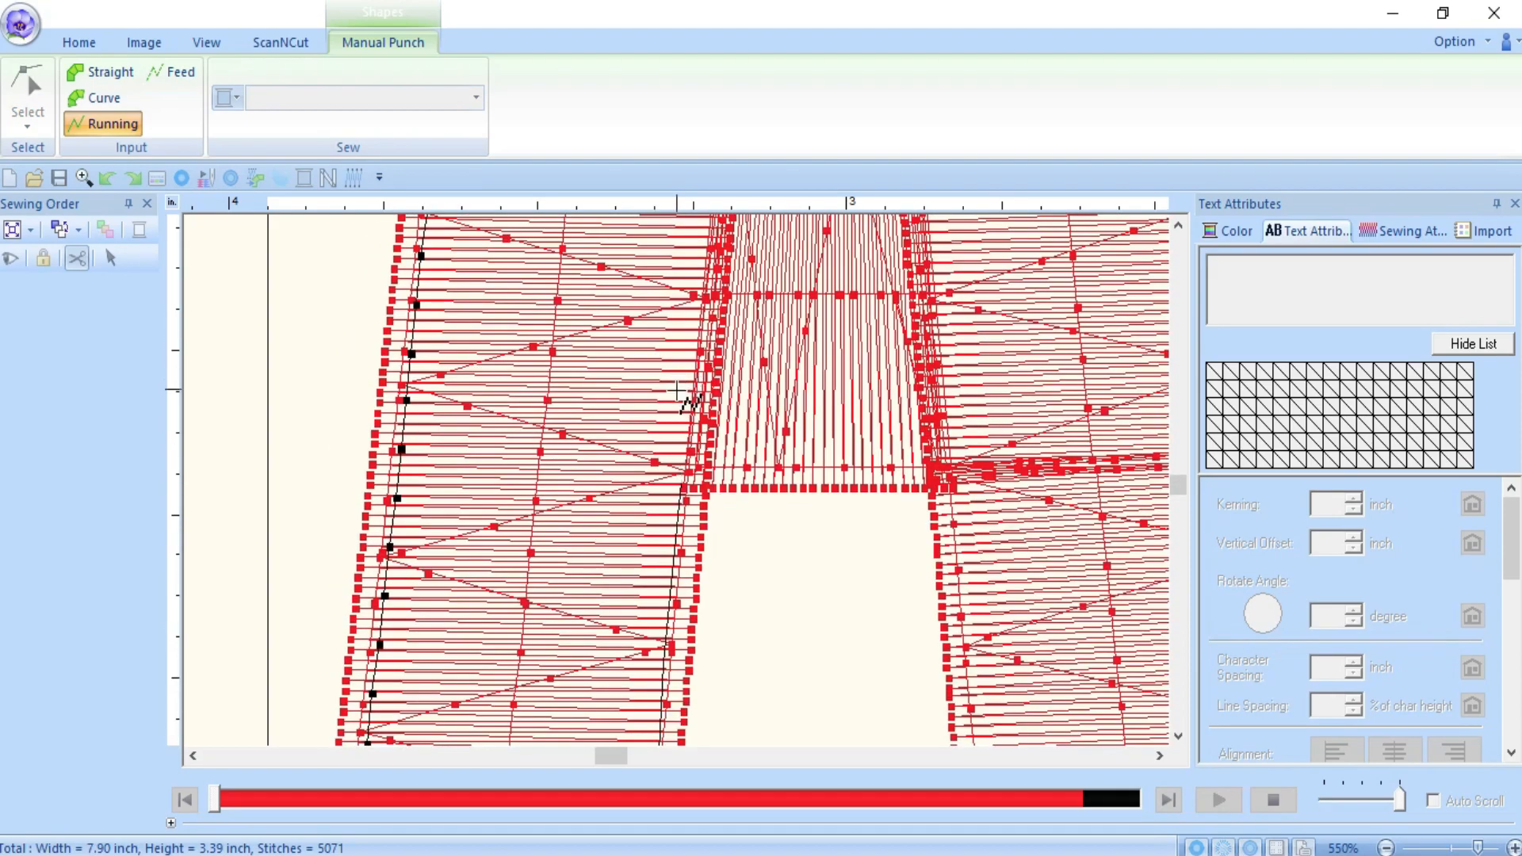
pyautogui.scroll(1, 697, 425)
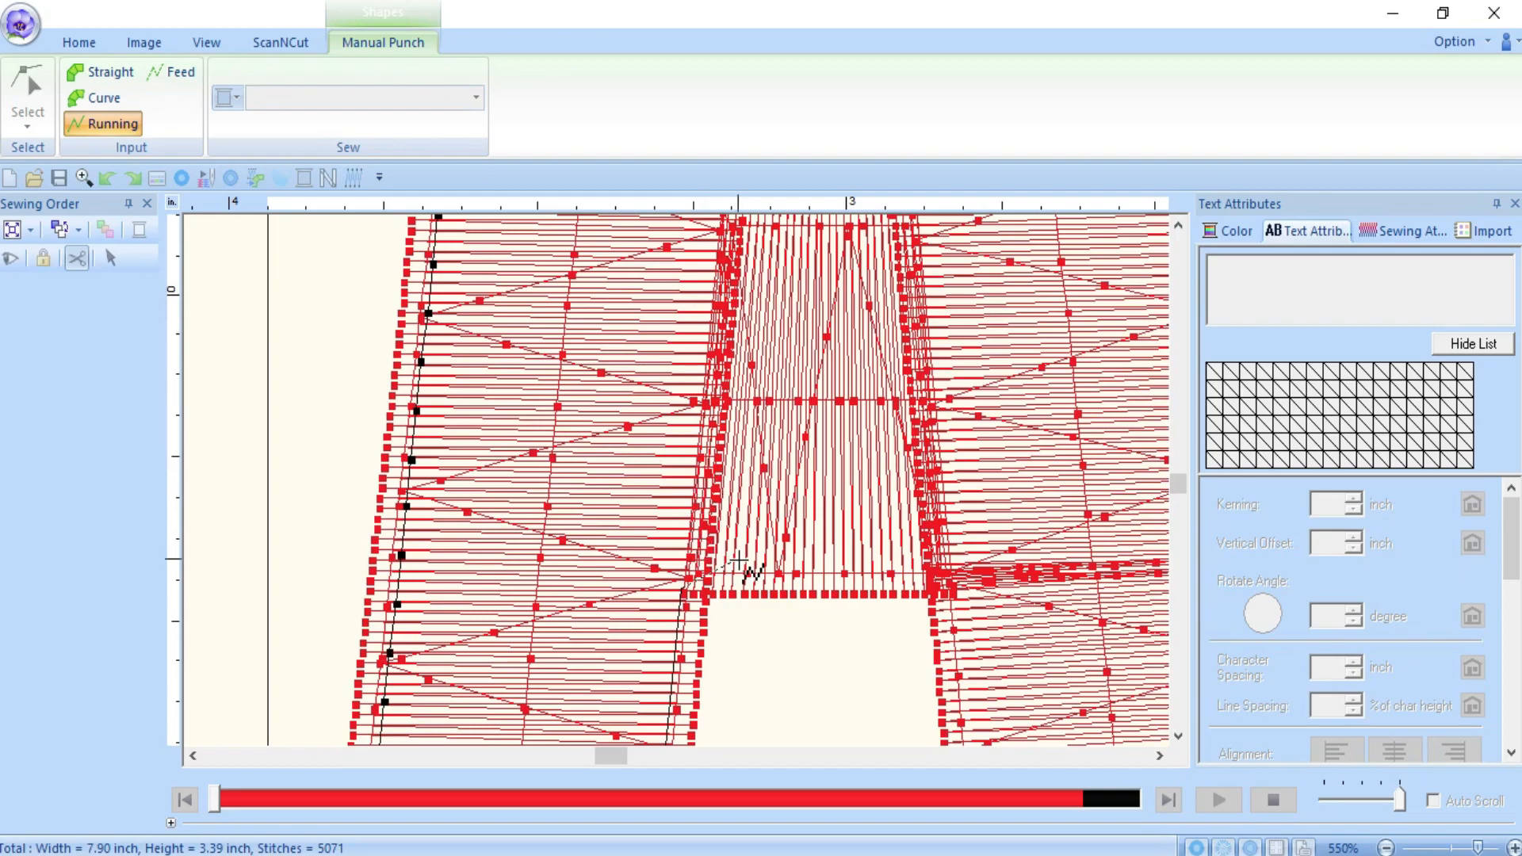
pyautogui.click(679, 553)
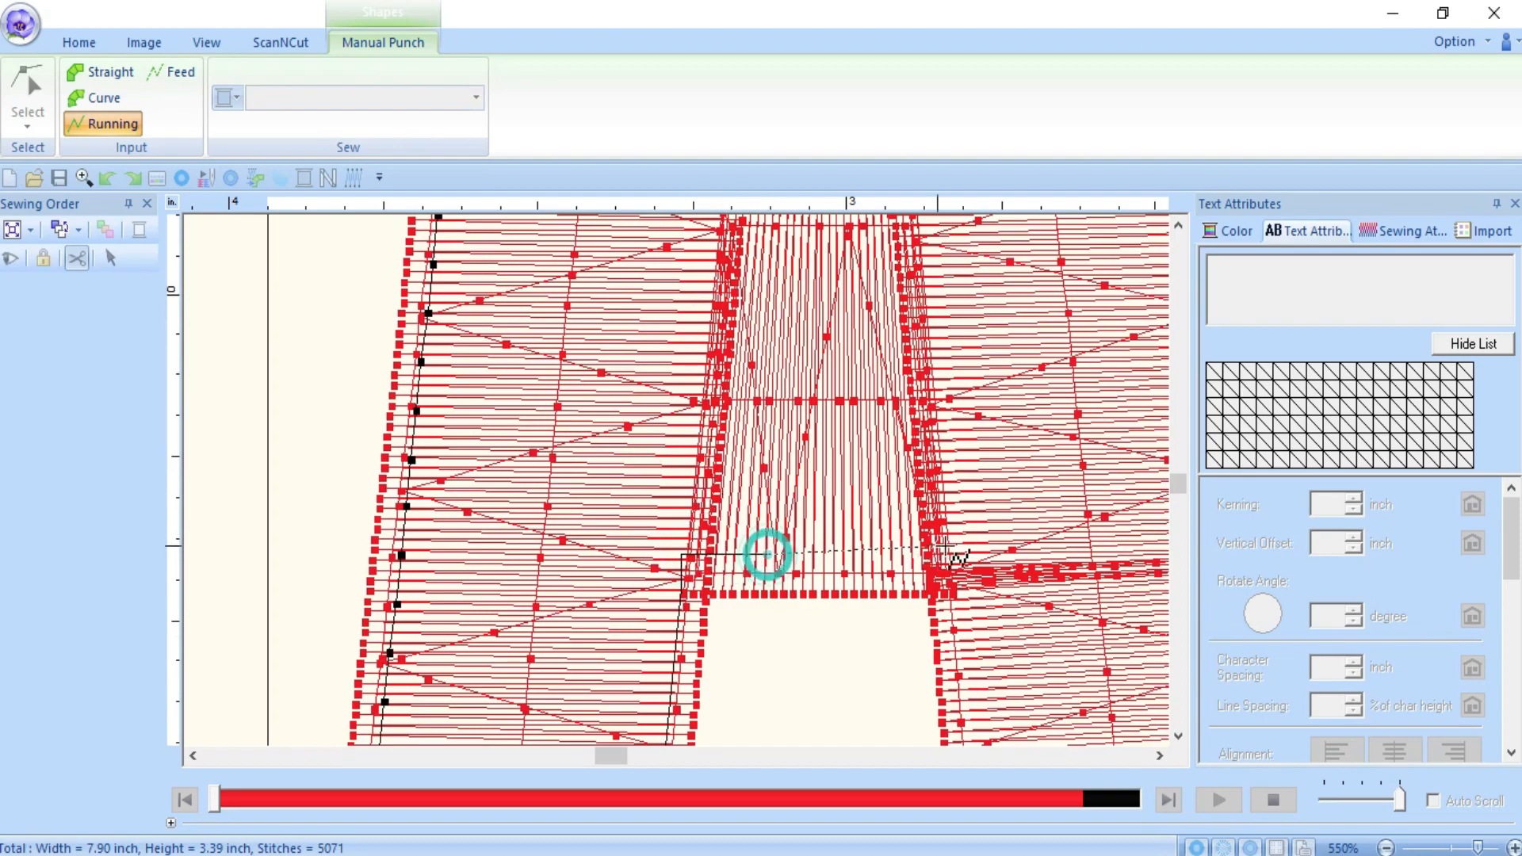
pyautogui.click(952, 555)
pyautogui.scroll(-3, 959, 547)
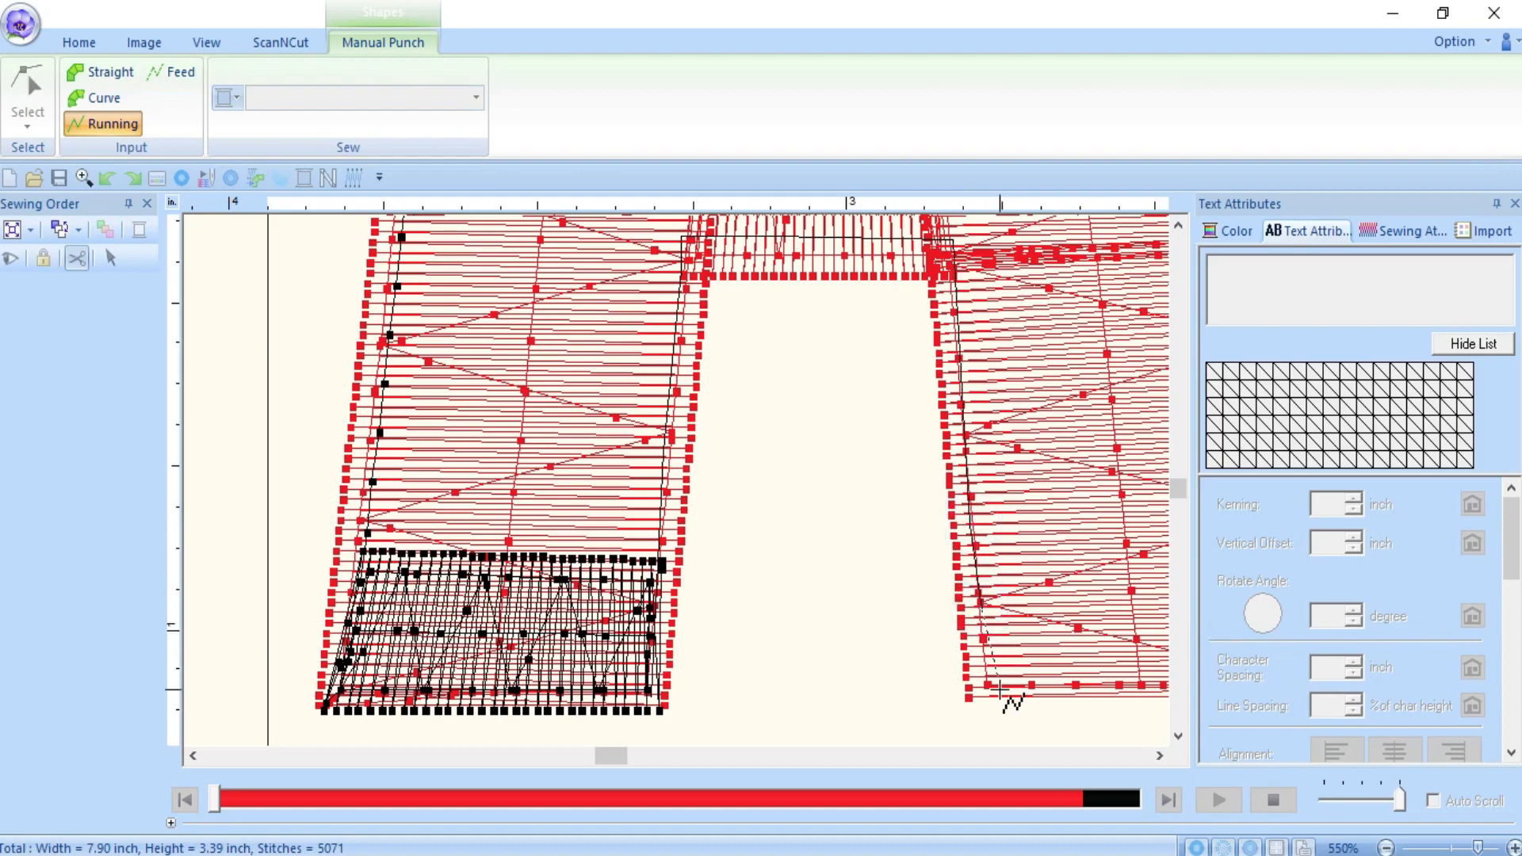
pyautogui.click(979, 692)
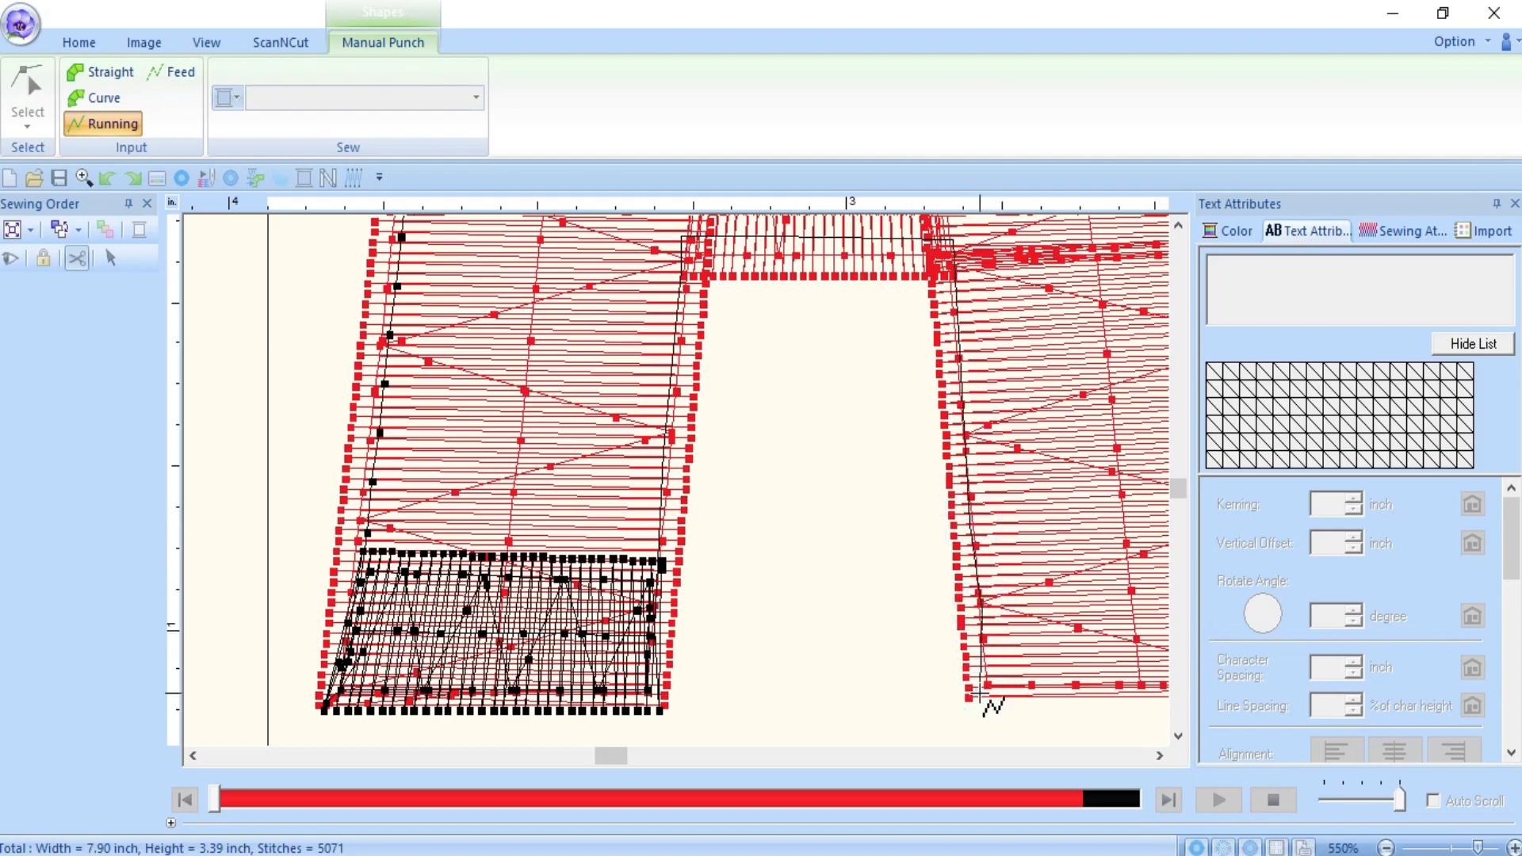
# - Switch to straight block input, place a four-cornered block across the foot of the A's right leg, and finish the shape
pyautogui.press('z')
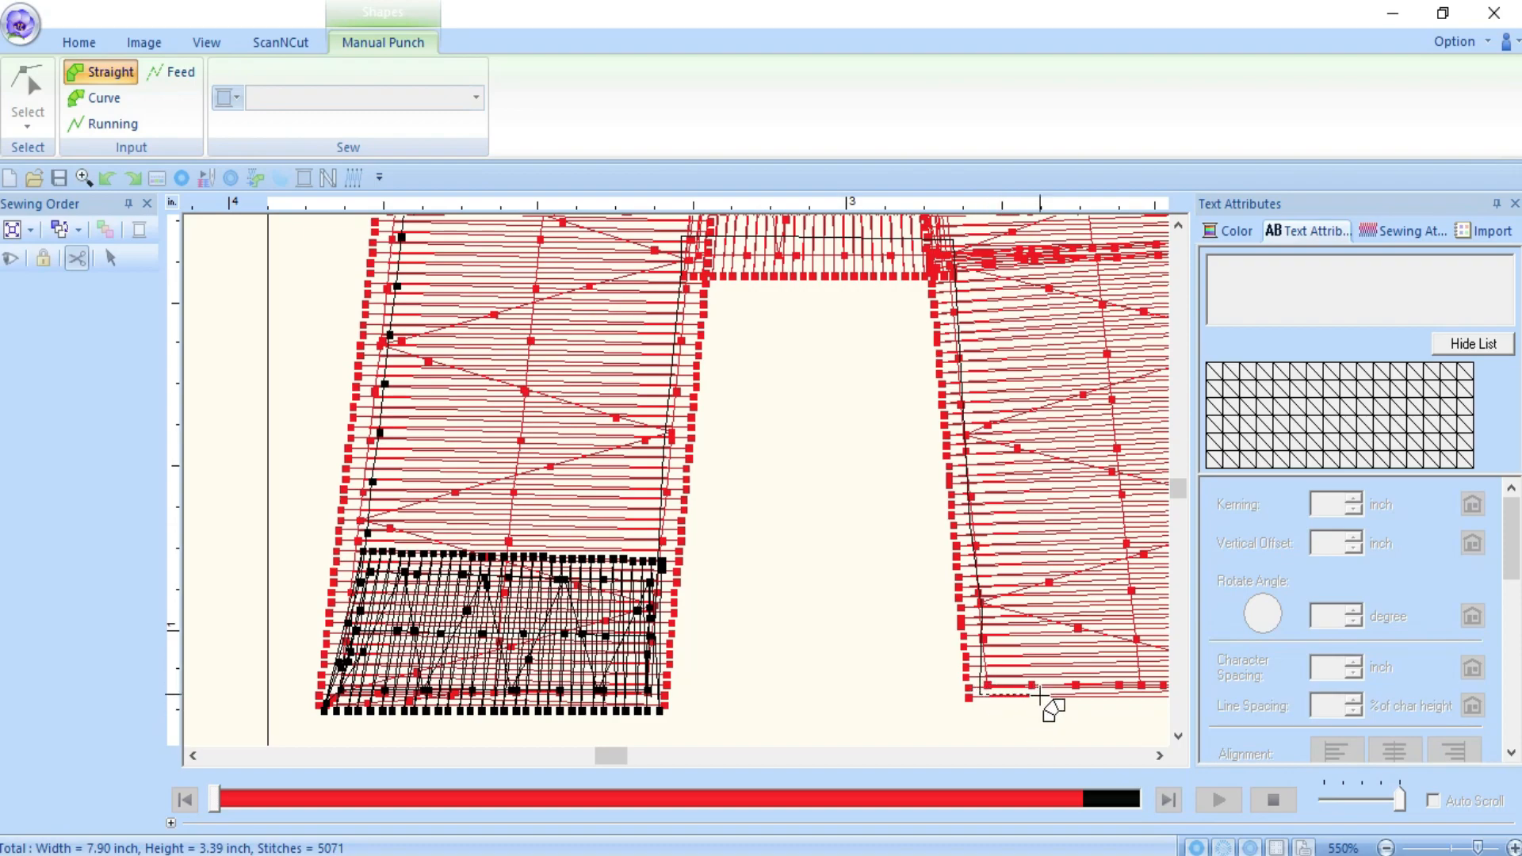
pyautogui.click(1159, 755)
pyautogui.click(1159, 755)
pyautogui.click(1159, 756)
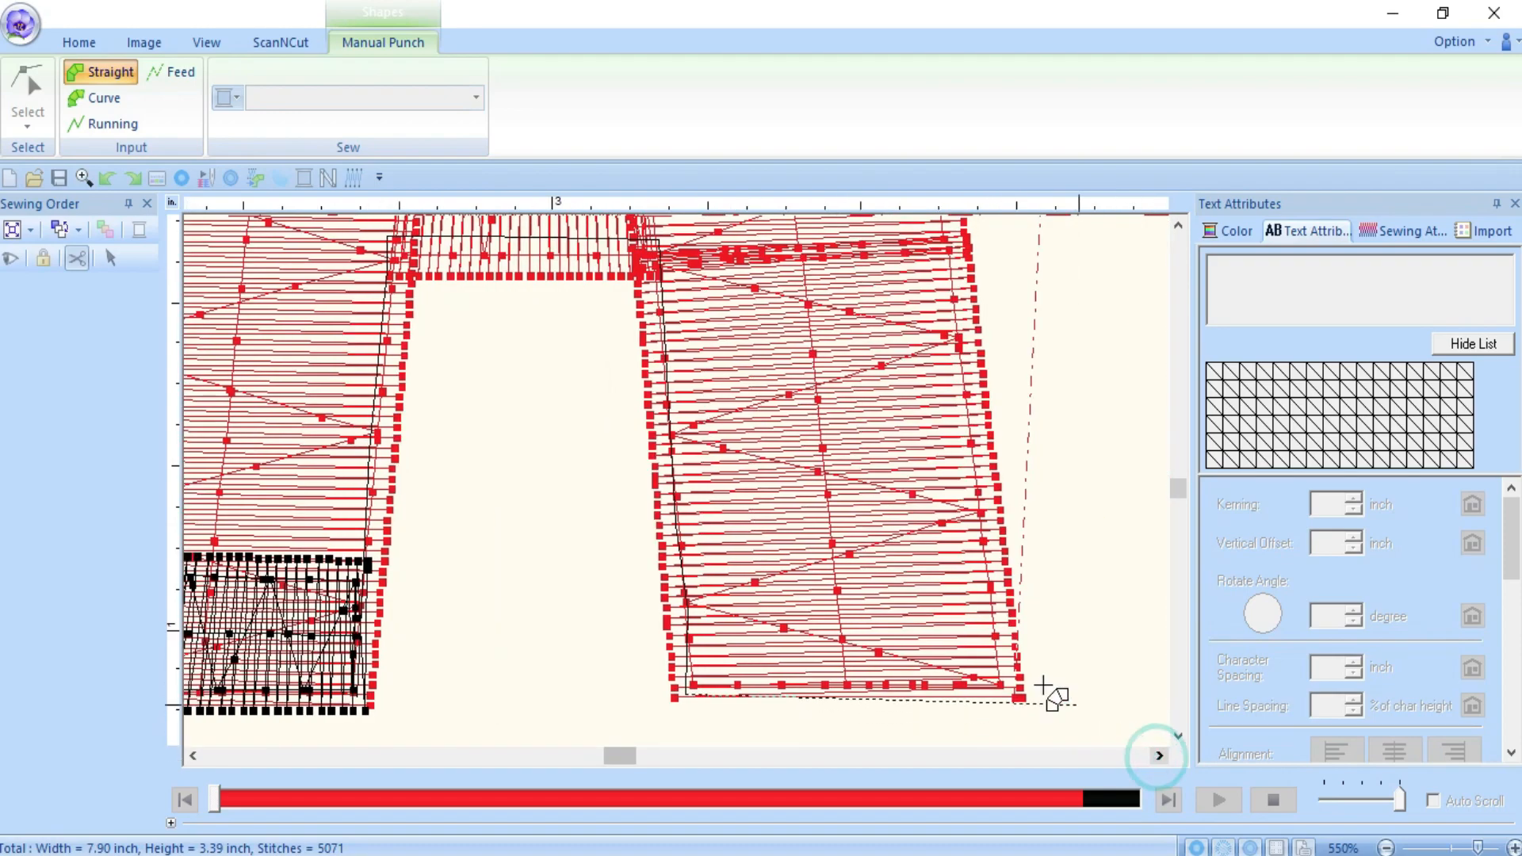
pyautogui.click(683, 542)
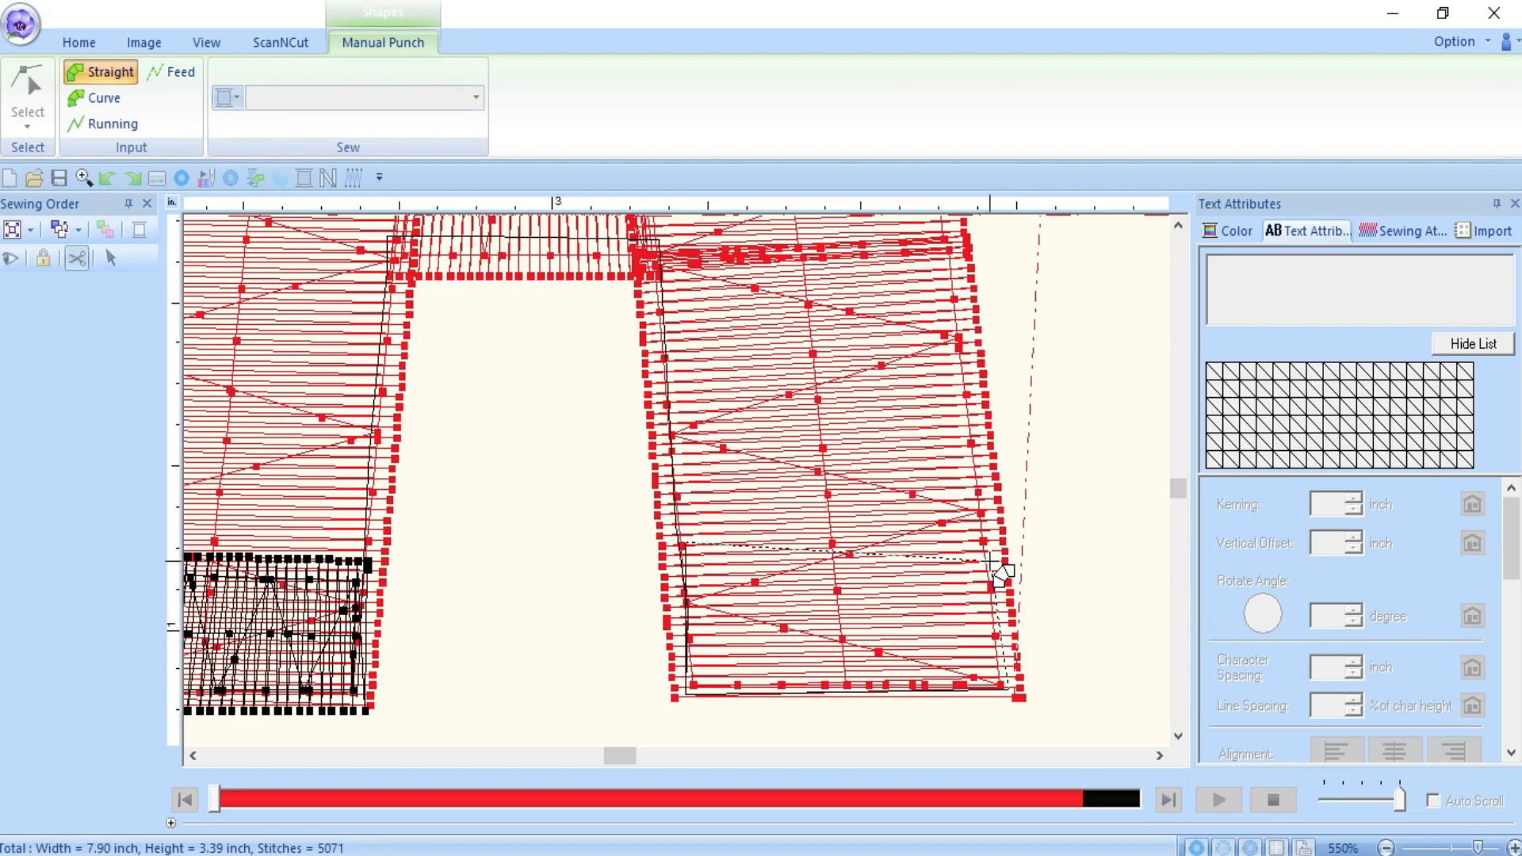
pyautogui.doubleClick(992, 560)
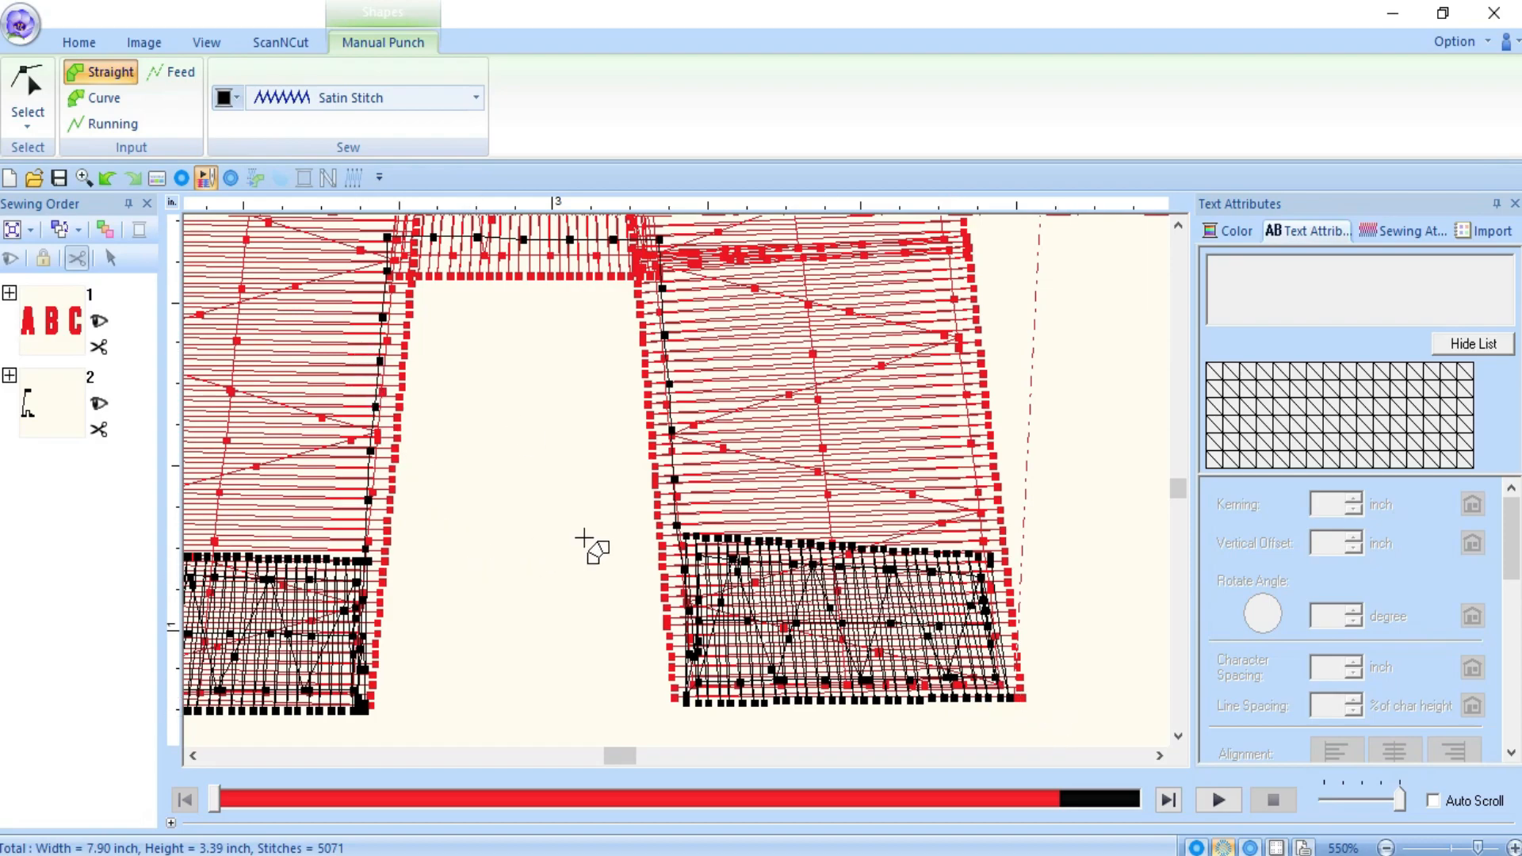
# - Check the black blocks on the letter A, return from manual punching to object selection, and clear the selection
pyautogui.scroll(-2, 713, 663)
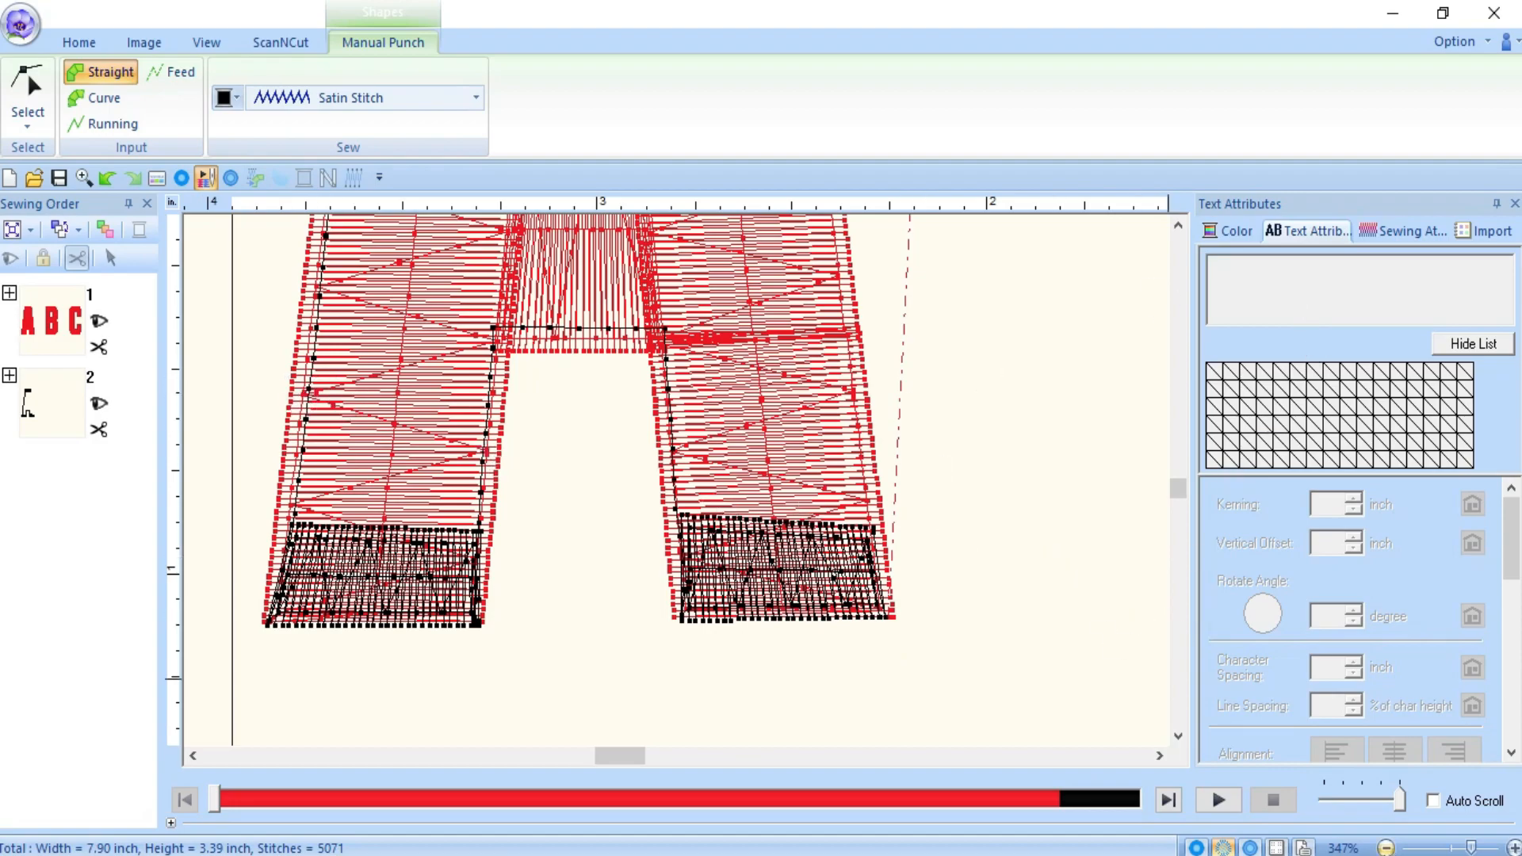
pyautogui.click(1385, 847)
pyautogui.click(1385, 847)
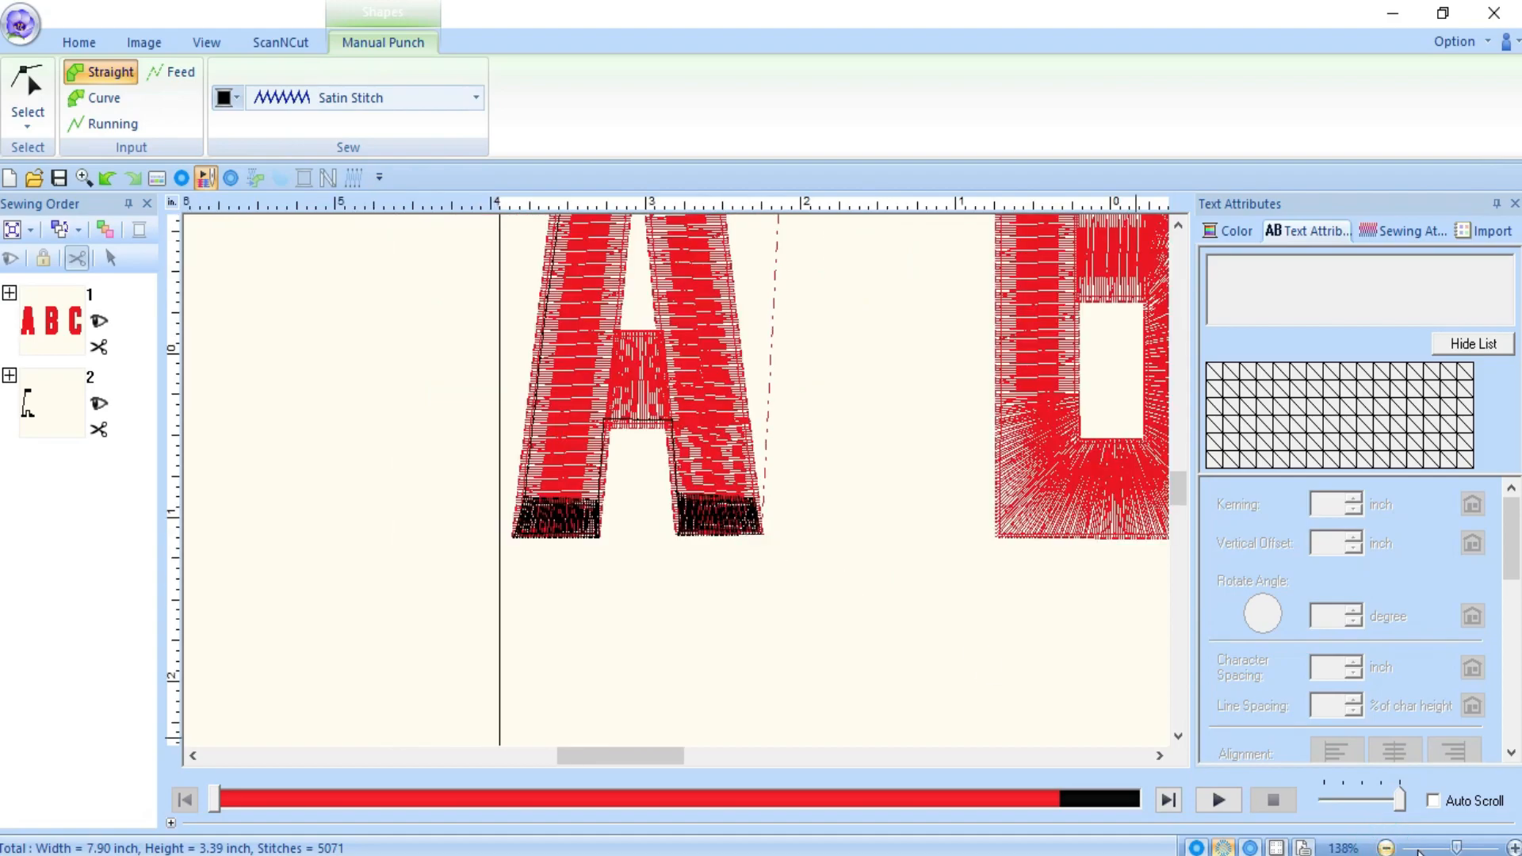
pyautogui.click(1513, 848)
pyautogui.scroll(7, 691, 454)
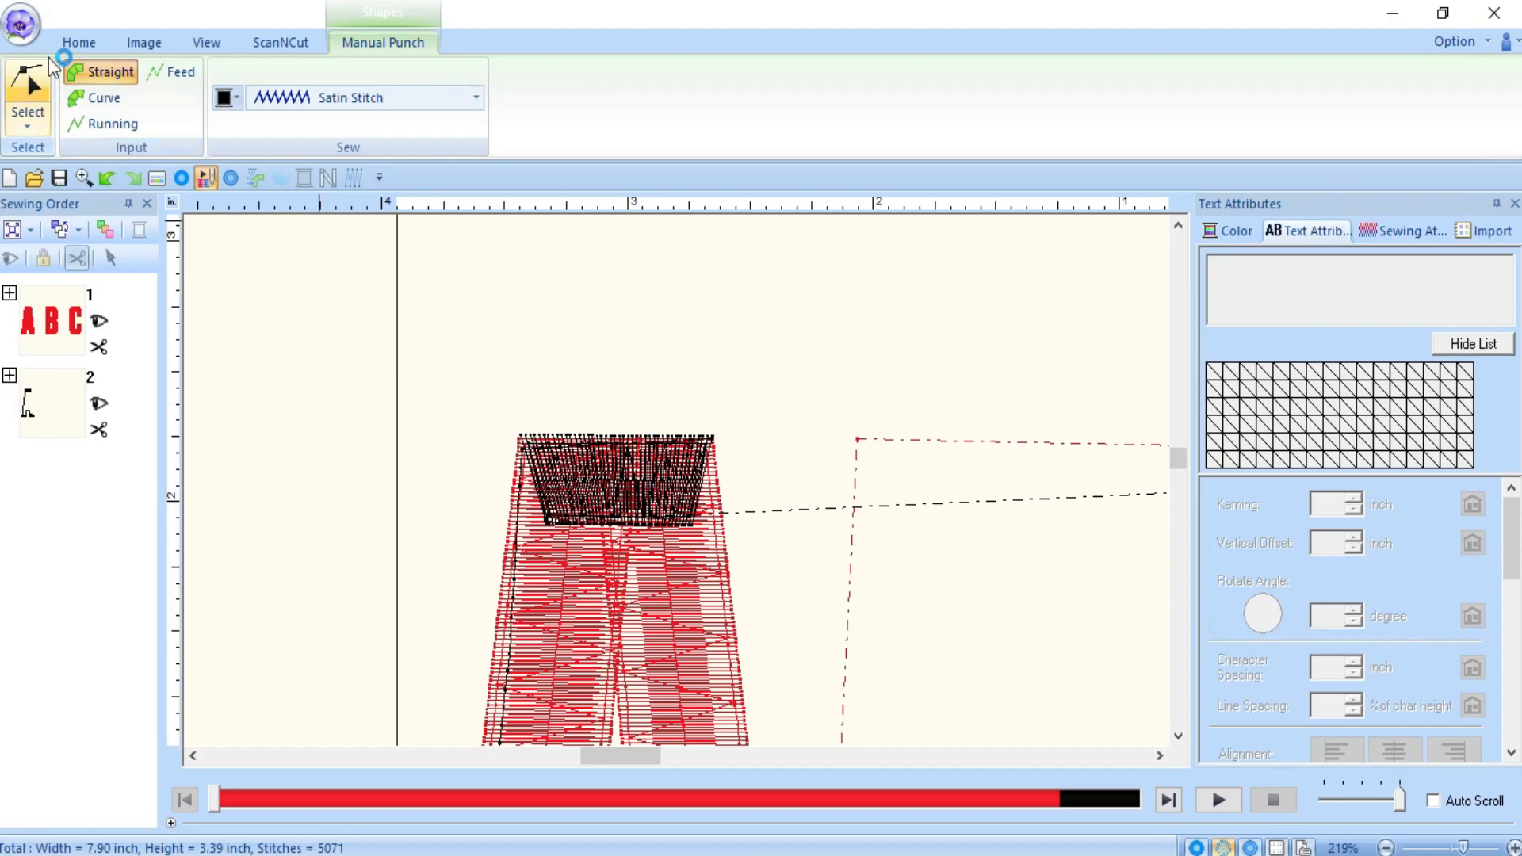
pyautogui.click(27, 123)
pyautogui.click(31, 176)
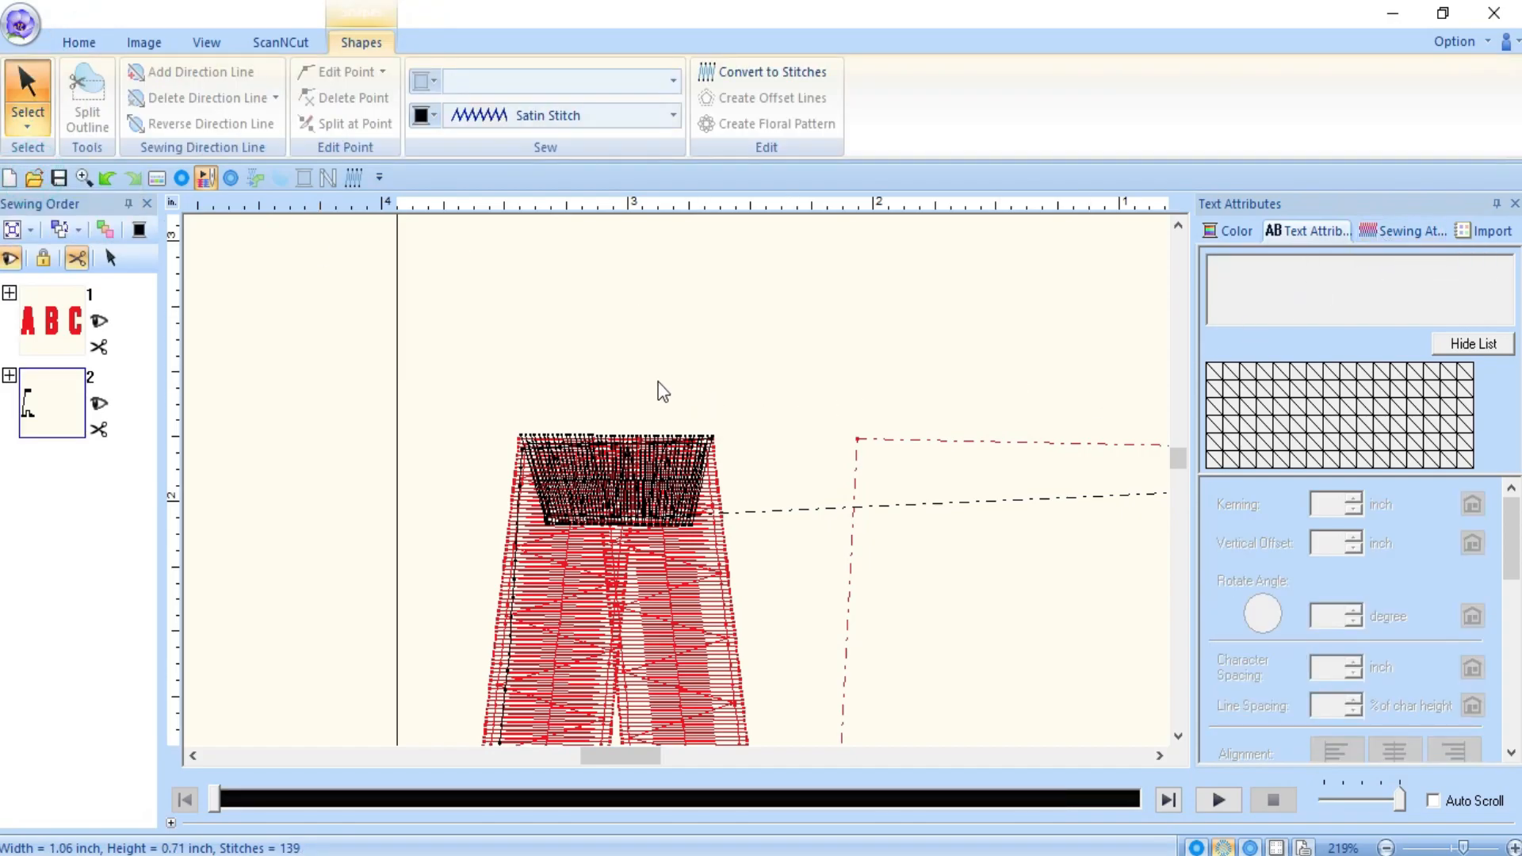
pyautogui.scroll(-3, 452, 337)
pyautogui.scroll(-3, 400, 454)
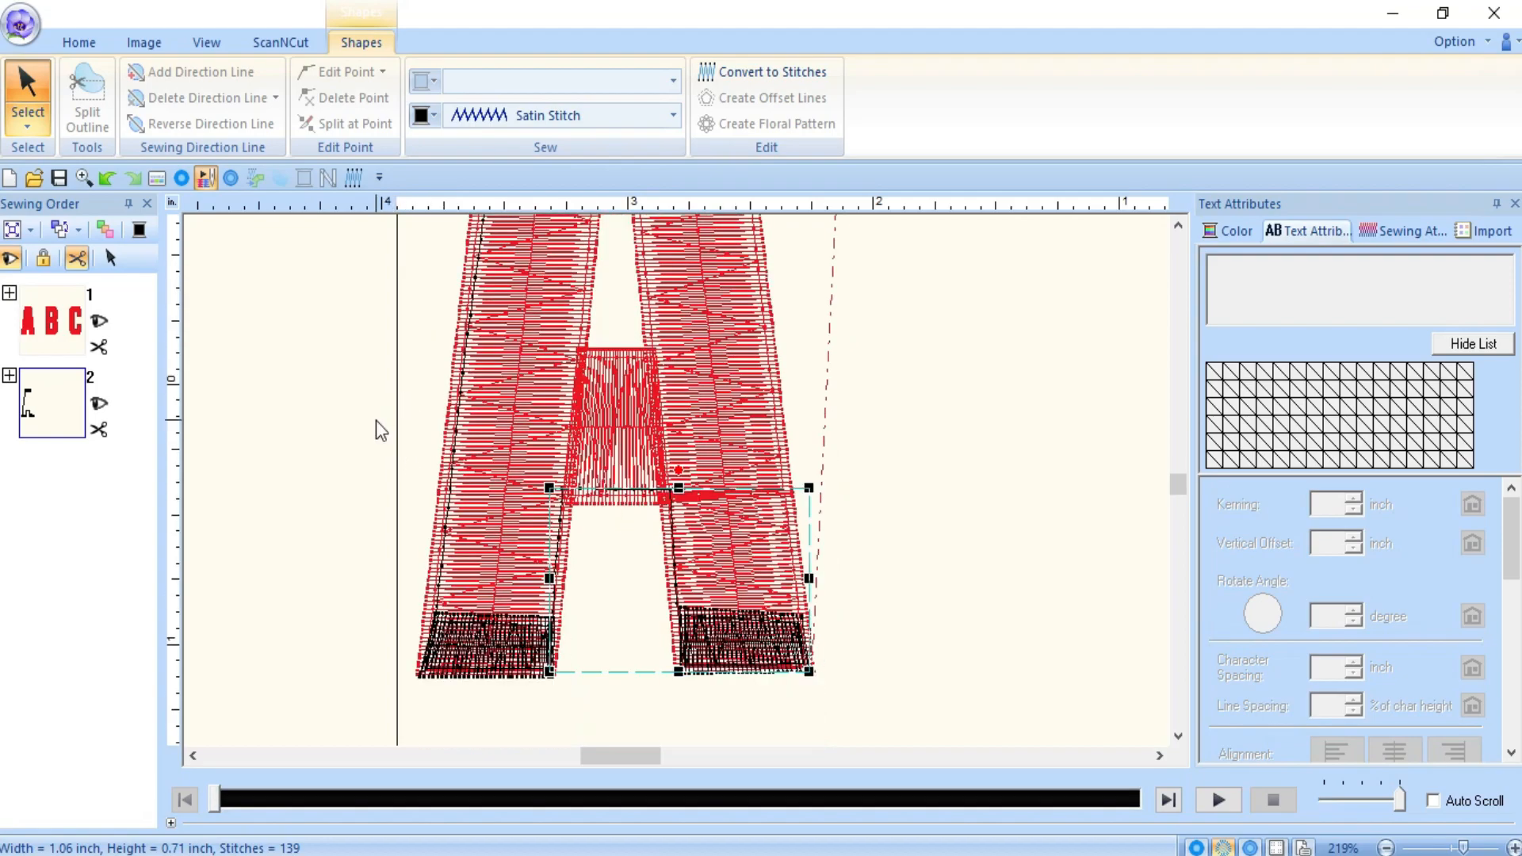
pyautogui.click(238, 453)
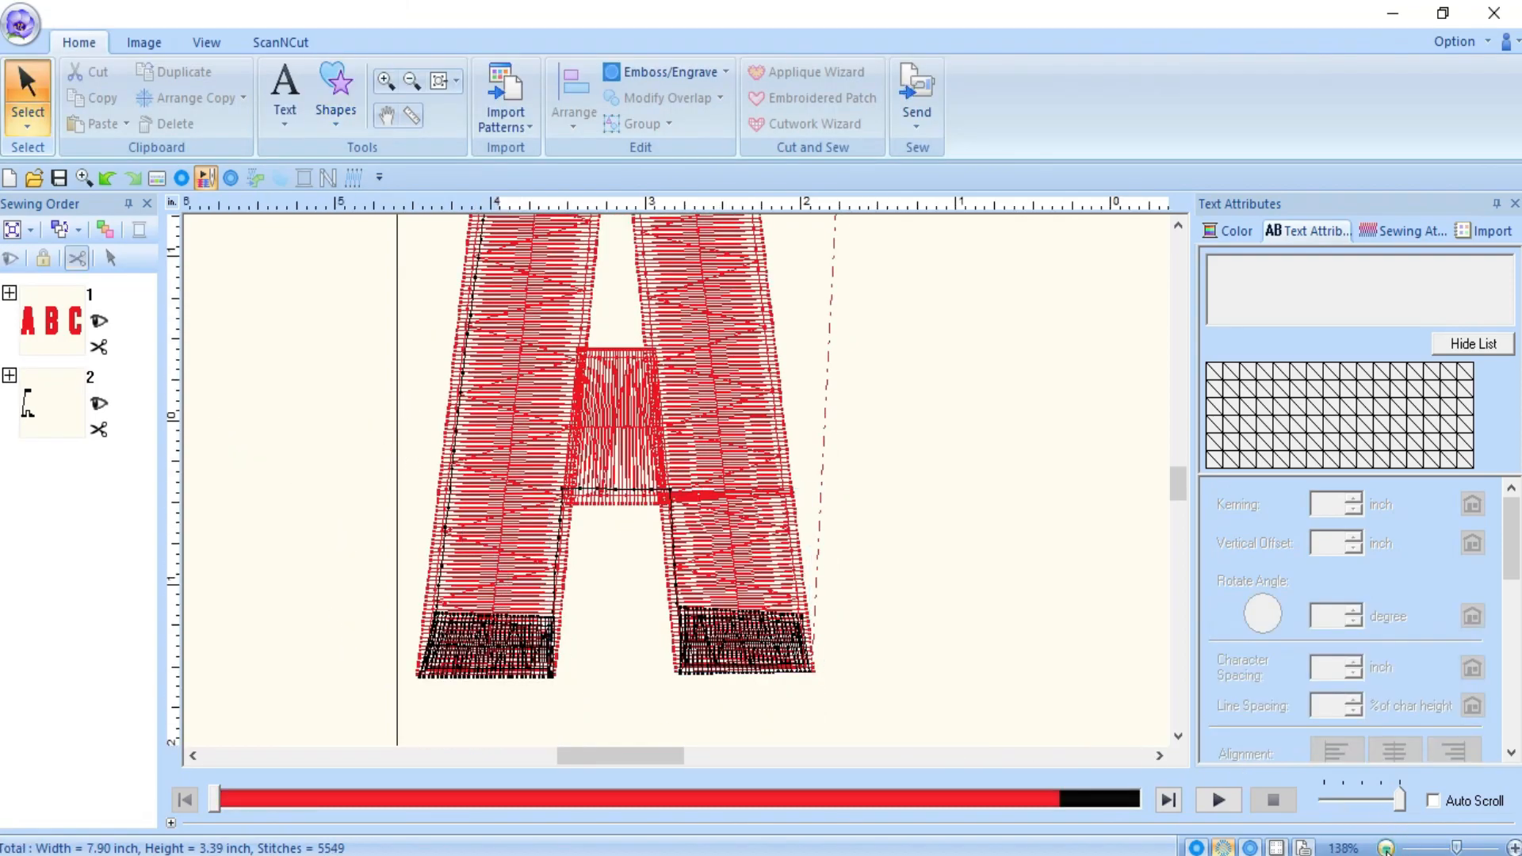
# - Select all three letters together with the black punched shapes and show their sewing attributes
pyautogui.scroll(-2, 1101, 734)
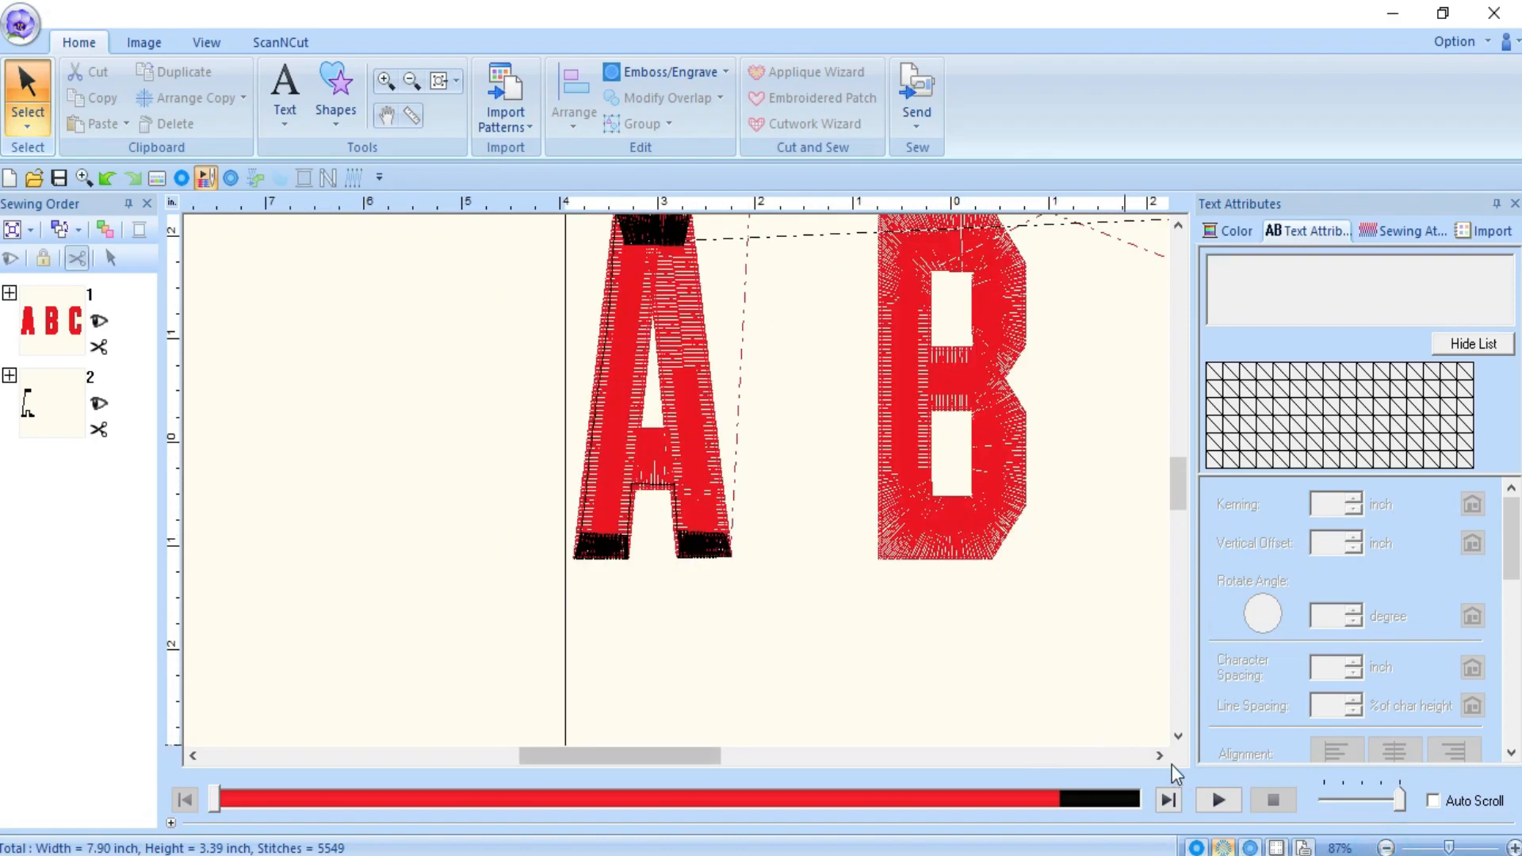
pyautogui.click(1159, 756)
pyautogui.click(1159, 755)
pyautogui.scroll(1, 869, 683)
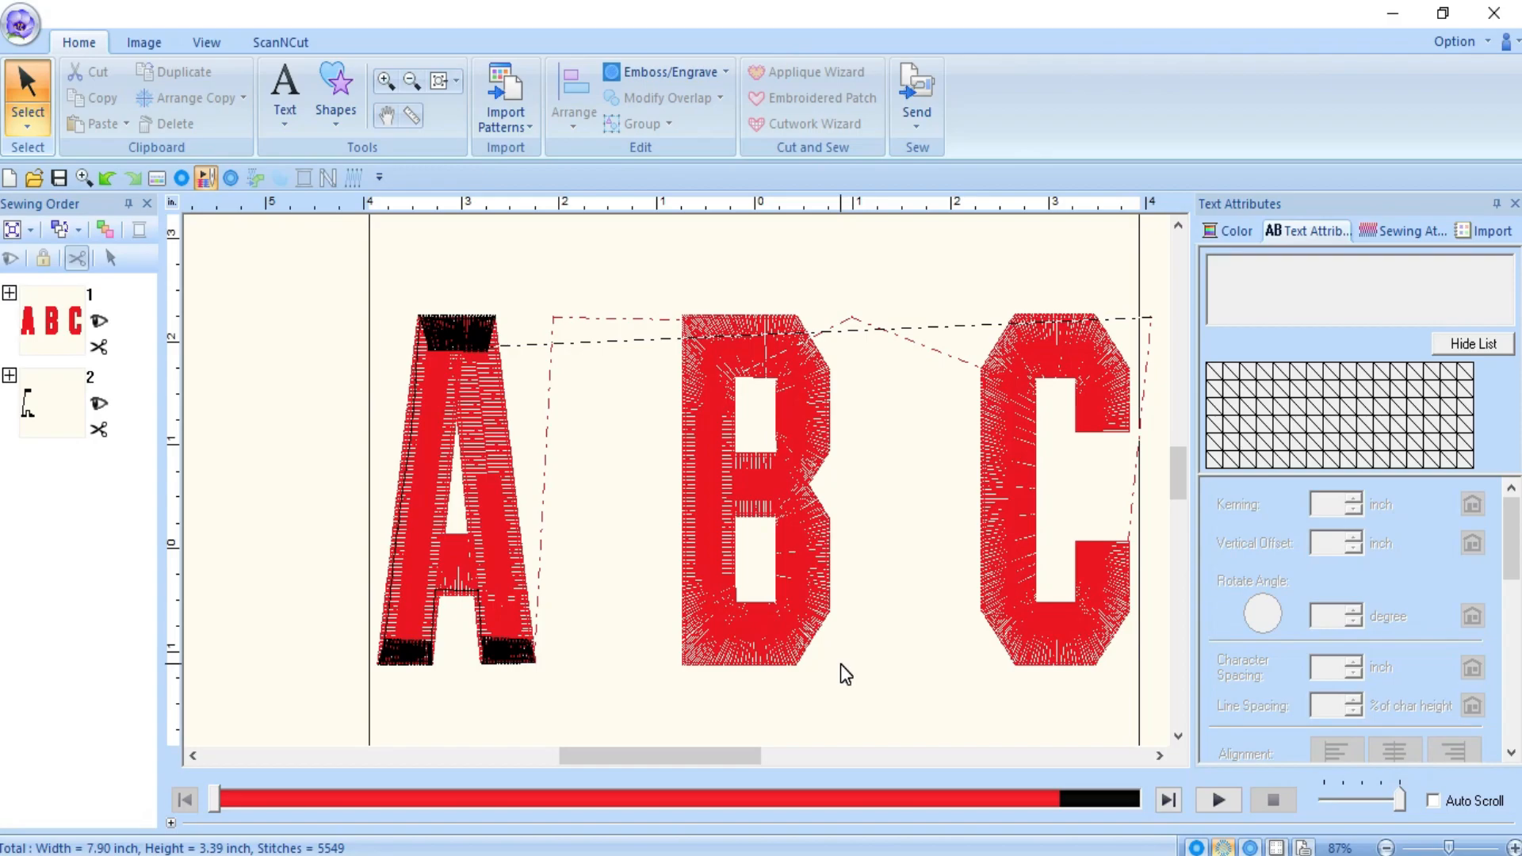
pyautogui.moveTo(307, 309); pyautogui.dragTo(1179, 741)
pyautogui.click(1407, 232)
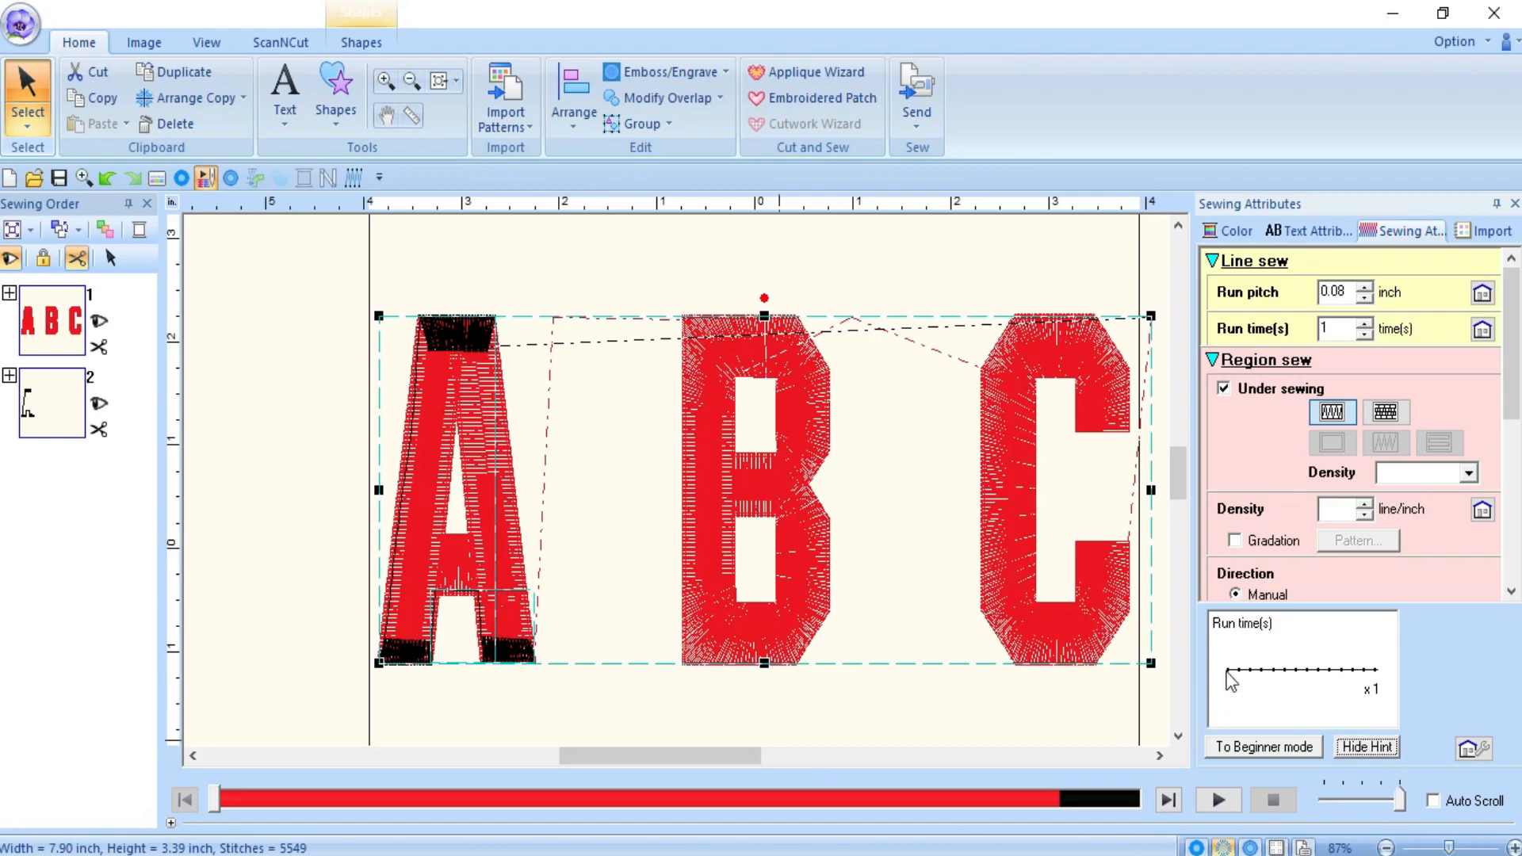
# - Set the run pitch of the selected shapes' line sewing to 0.30 inch, watching the running stitch on the A's left leg
pyautogui.click(1483, 848)
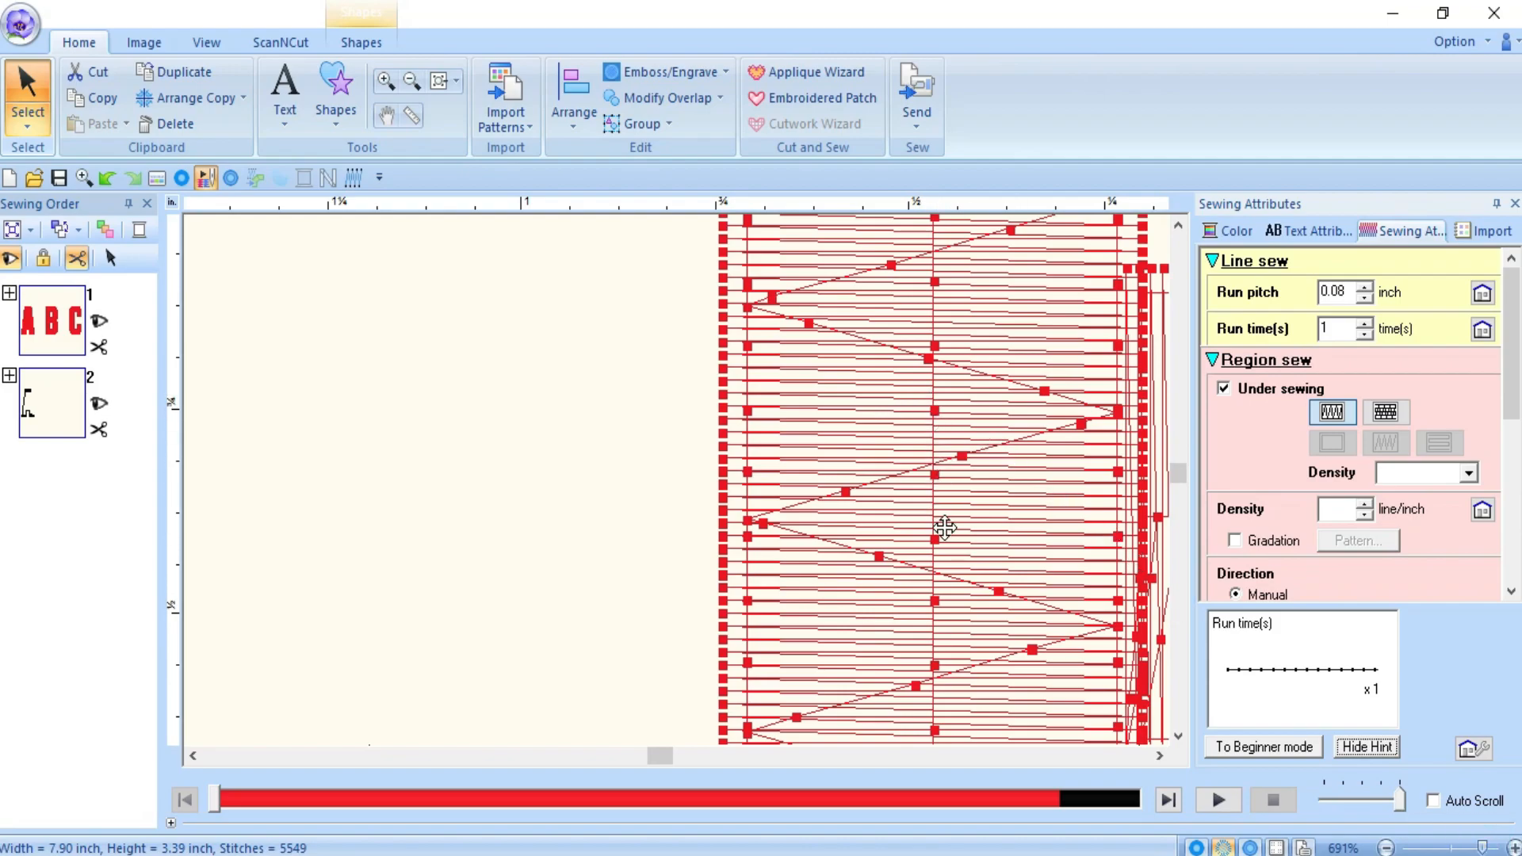
pyautogui.scroll(3, 942, 525)
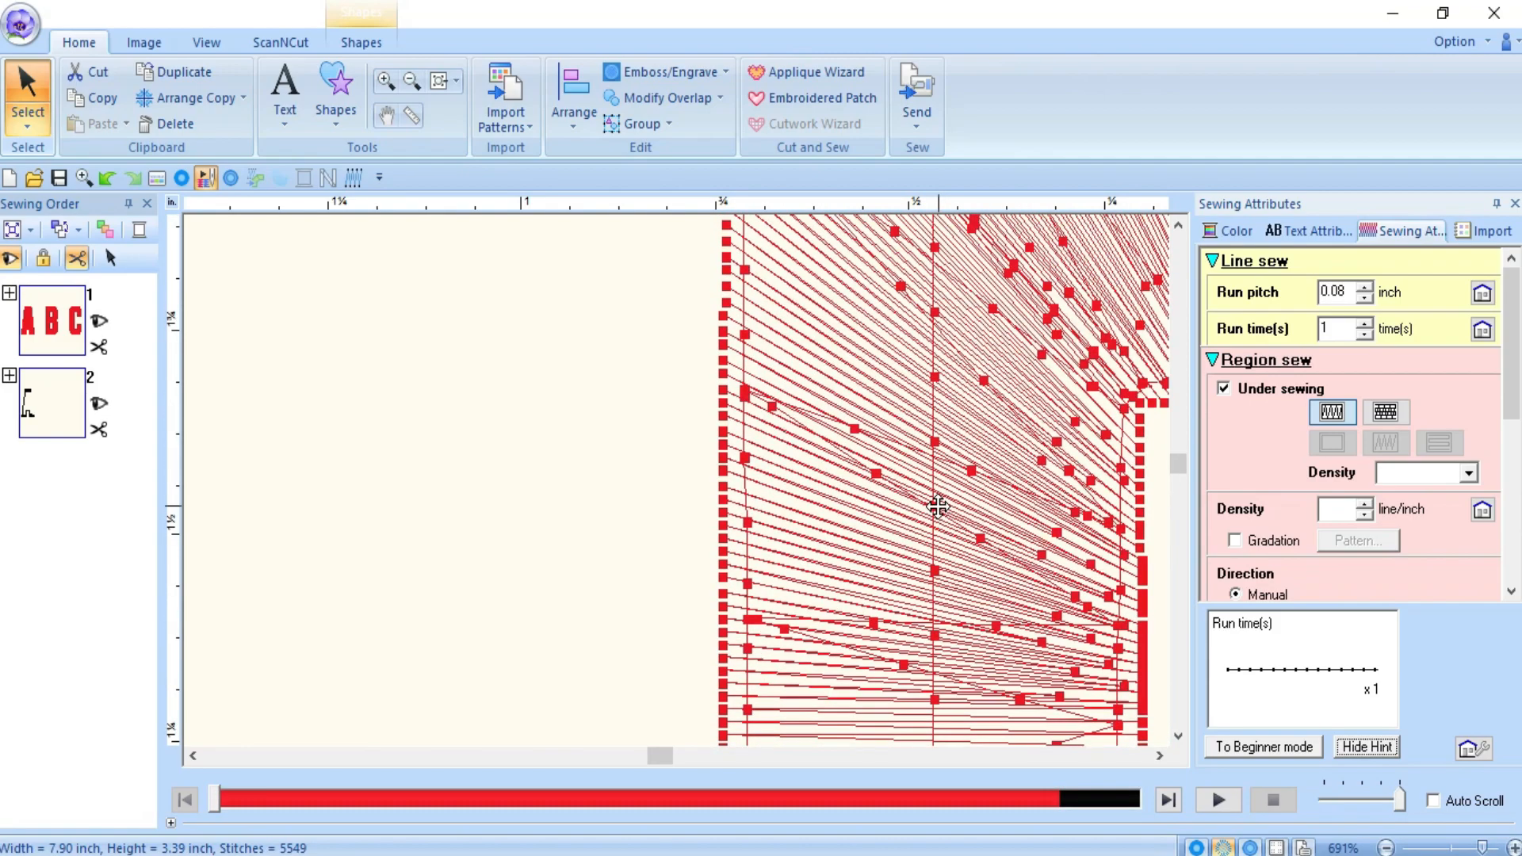
pyautogui.scroll(2, 938, 506)
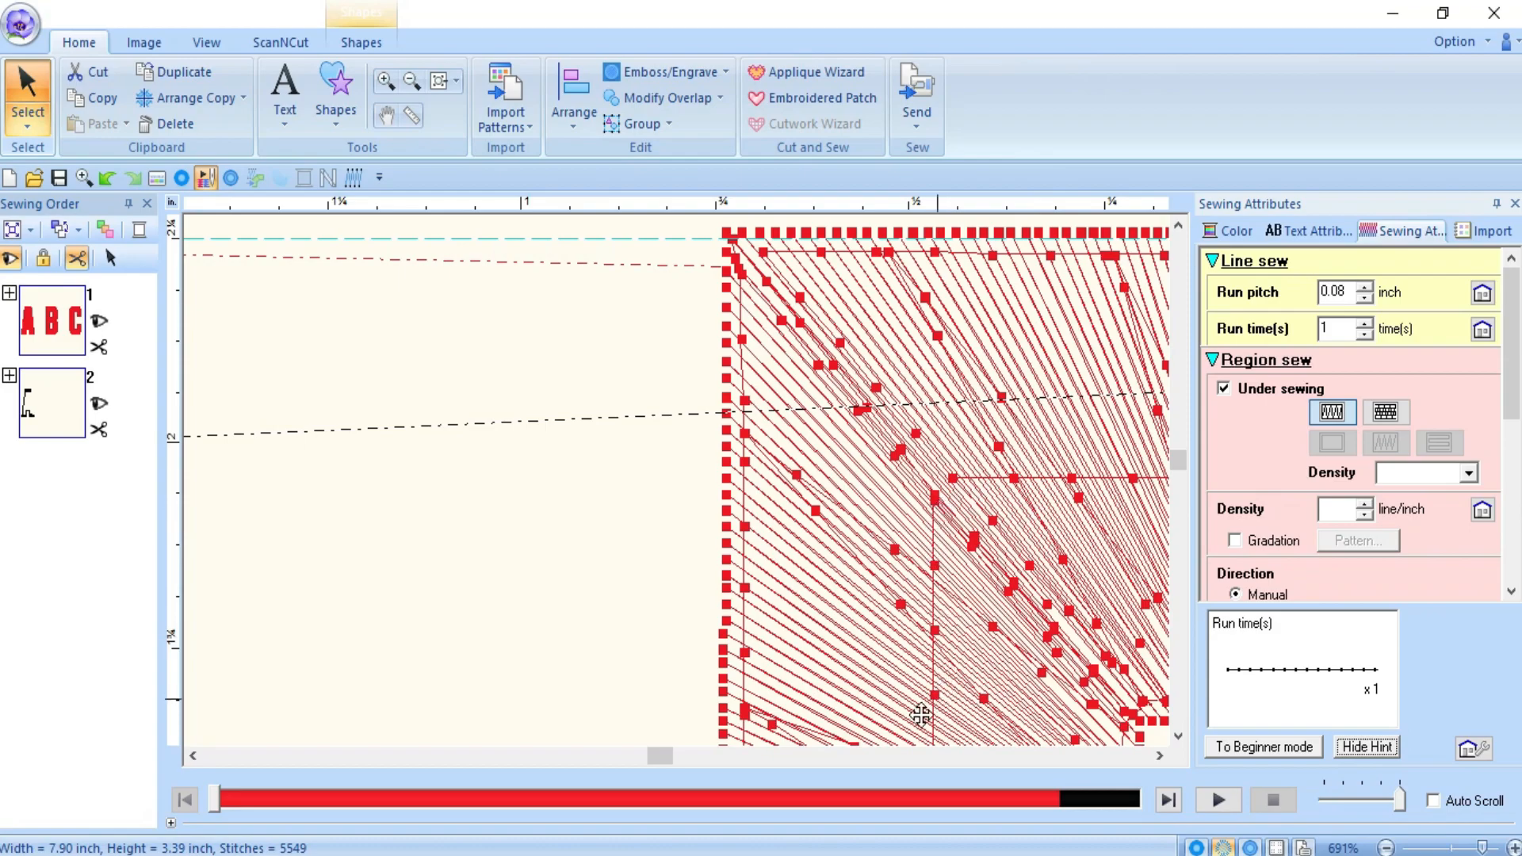
pyautogui.click(508, 754)
pyautogui.click(503, 753)
pyautogui.click(503, 754)
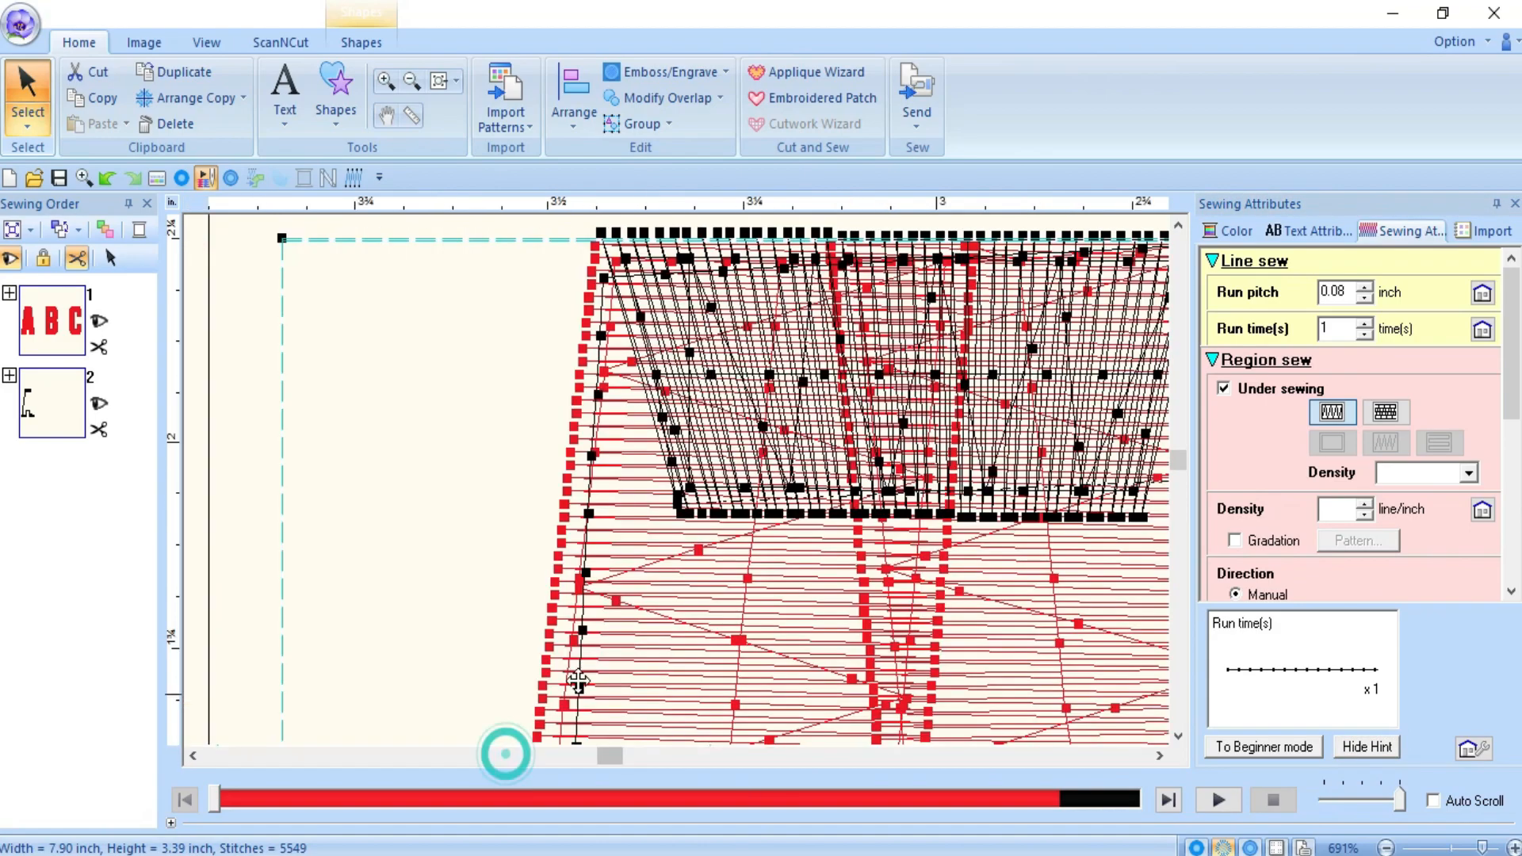
pyautogui.scroll(-2, 717, 607)
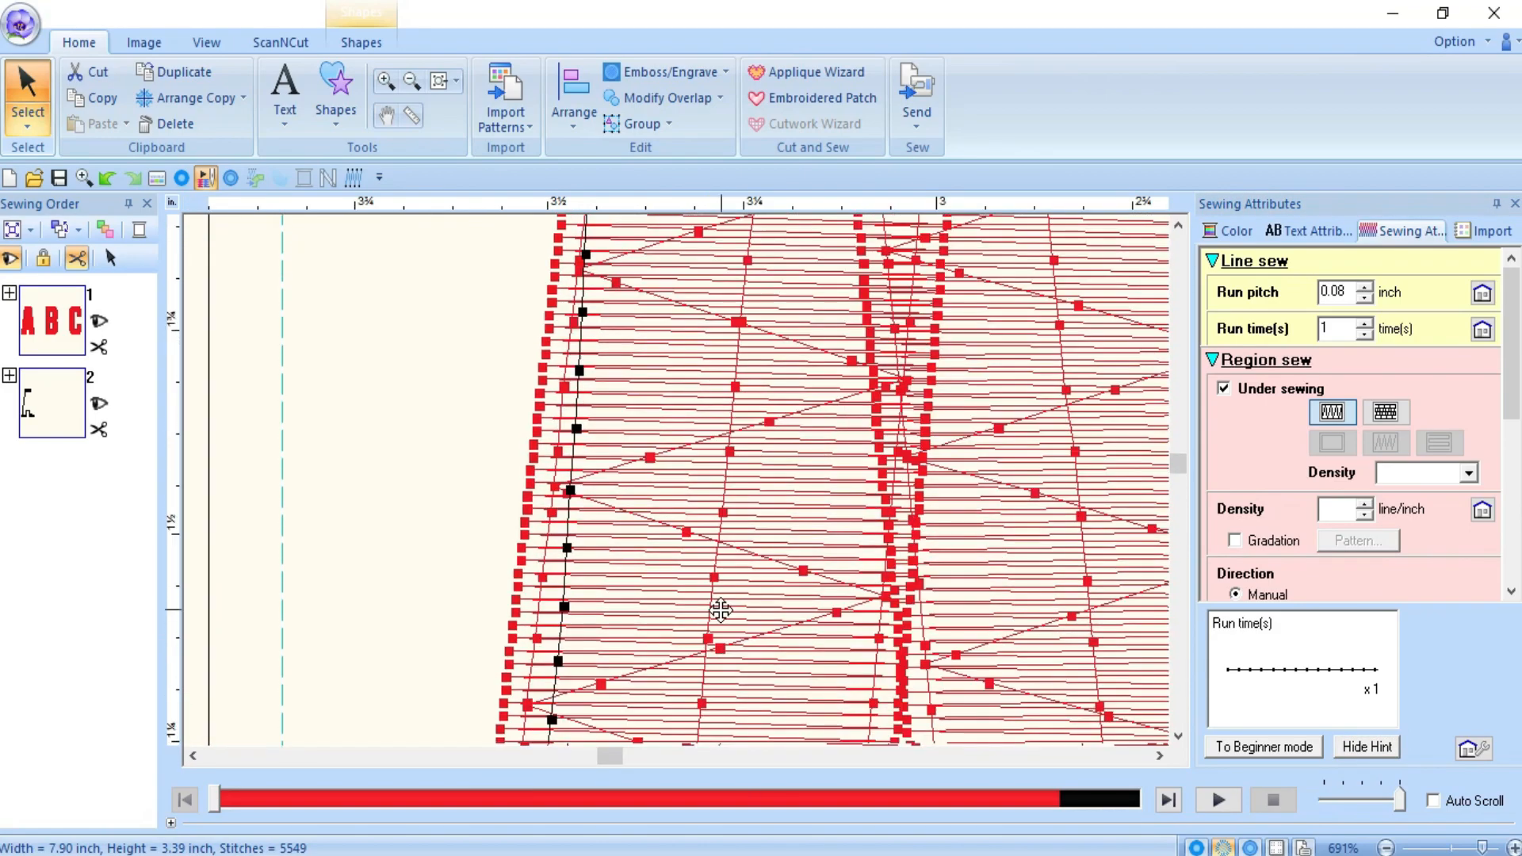
pyautogui.click(1364, 287)
pyautogui.click(1364, 287)
pyautogui.click(1364, 287)
pyautogui.click(1364, 287)
pyautogui.click(1364, 287)
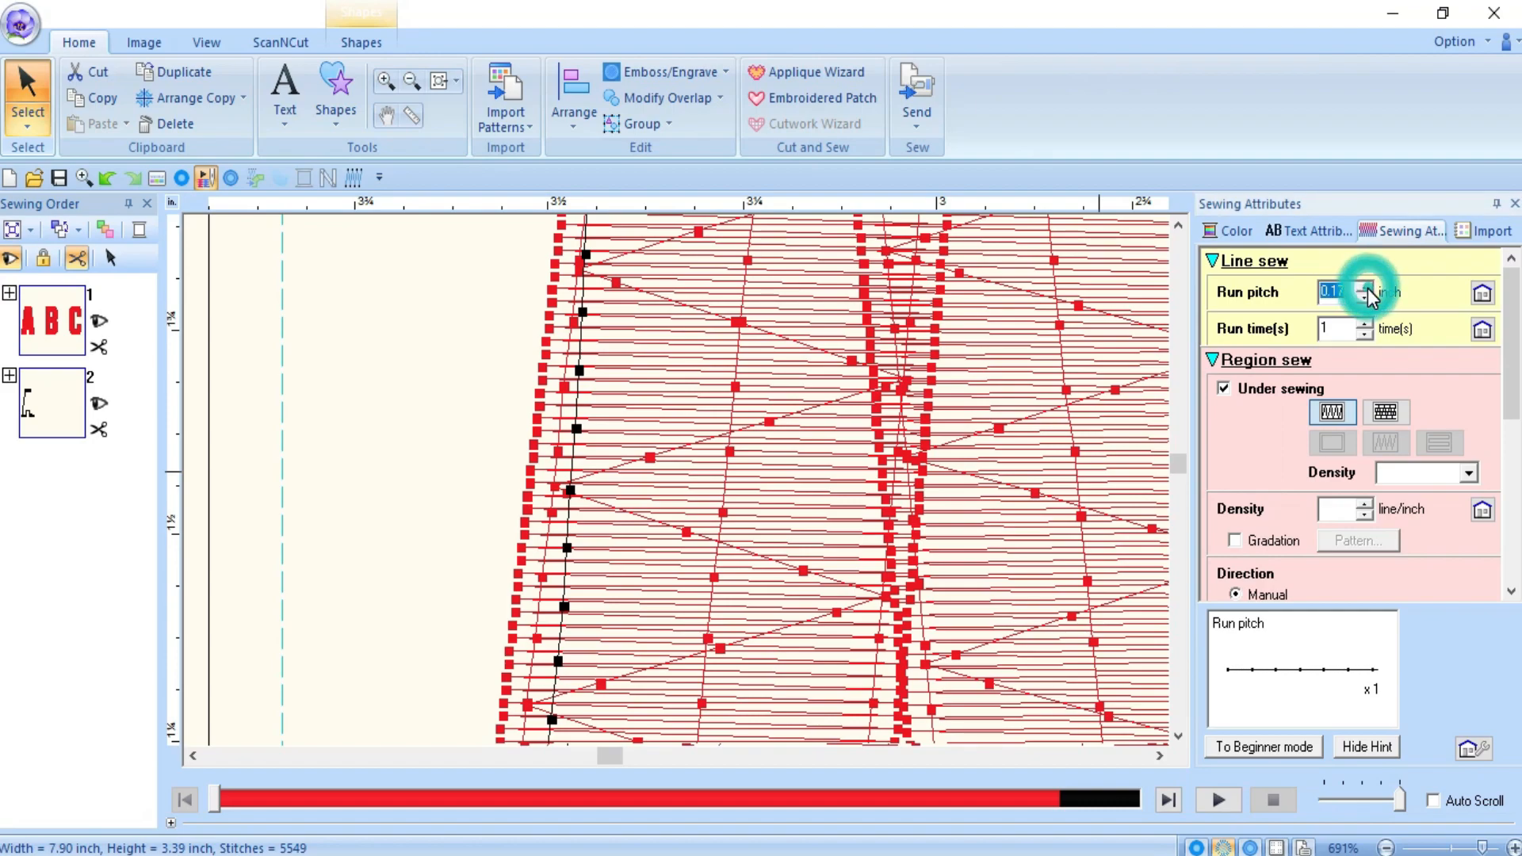
pyautogui.click(1365, 288)
pyautogui.click(1365, 288)
pyautogui.click(1365, 287)
pyautogui.click(1365, 287)
pyautogui.click(1365, 288)
pyautogui.click(1364, 288)
pyautogui.click(1365, 288)
pyautogui.click(1364, 287)
pyautogui.click(1364, 287)
pyautogui.click(1365, 288)
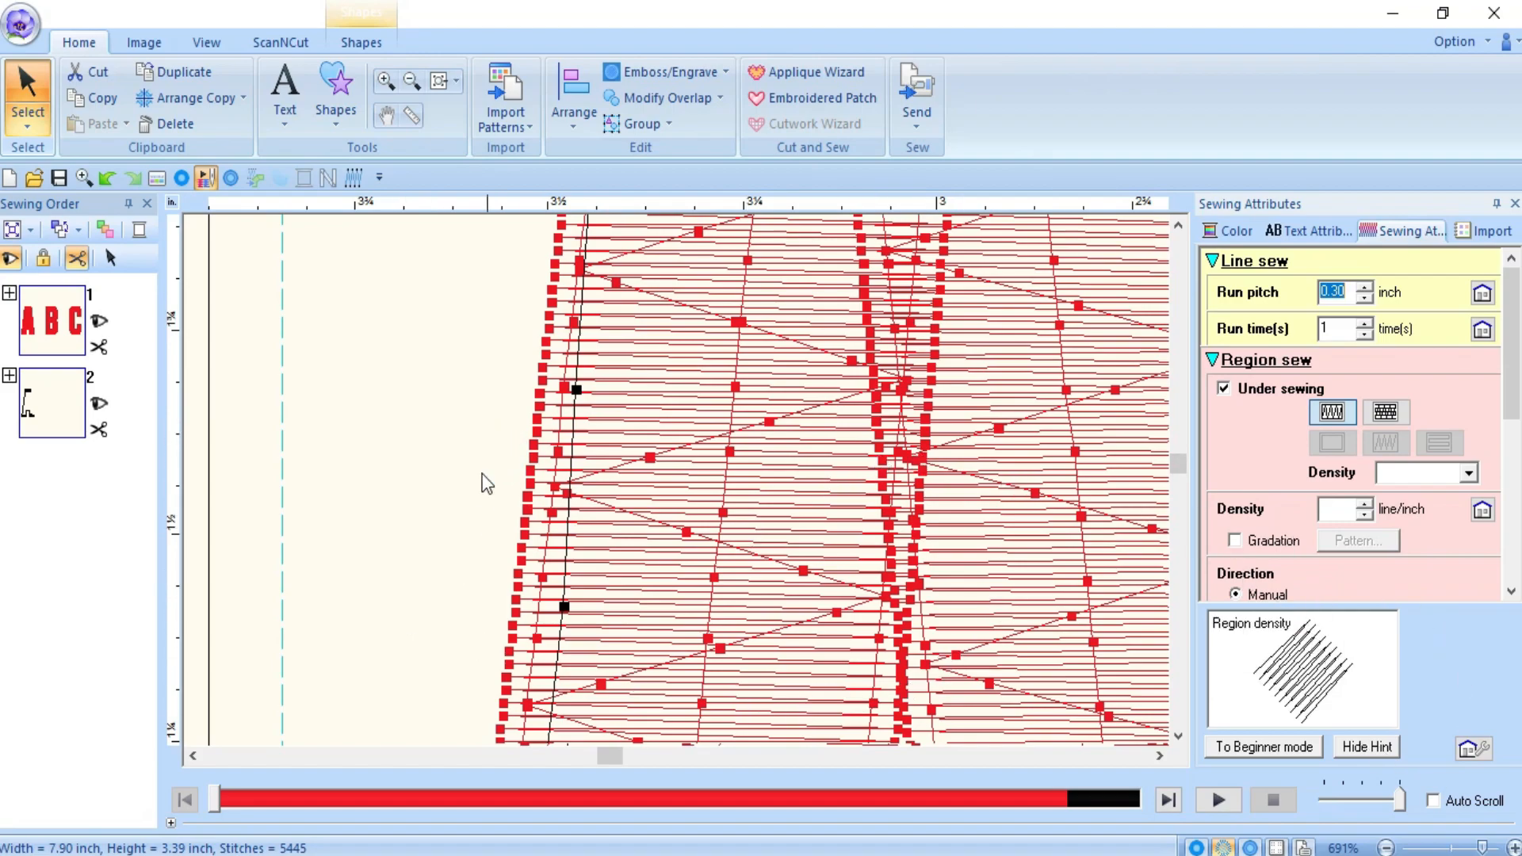
# - Turn off under sewing for the region sewing of all selected shapes
pyautogui.click(669, 758)
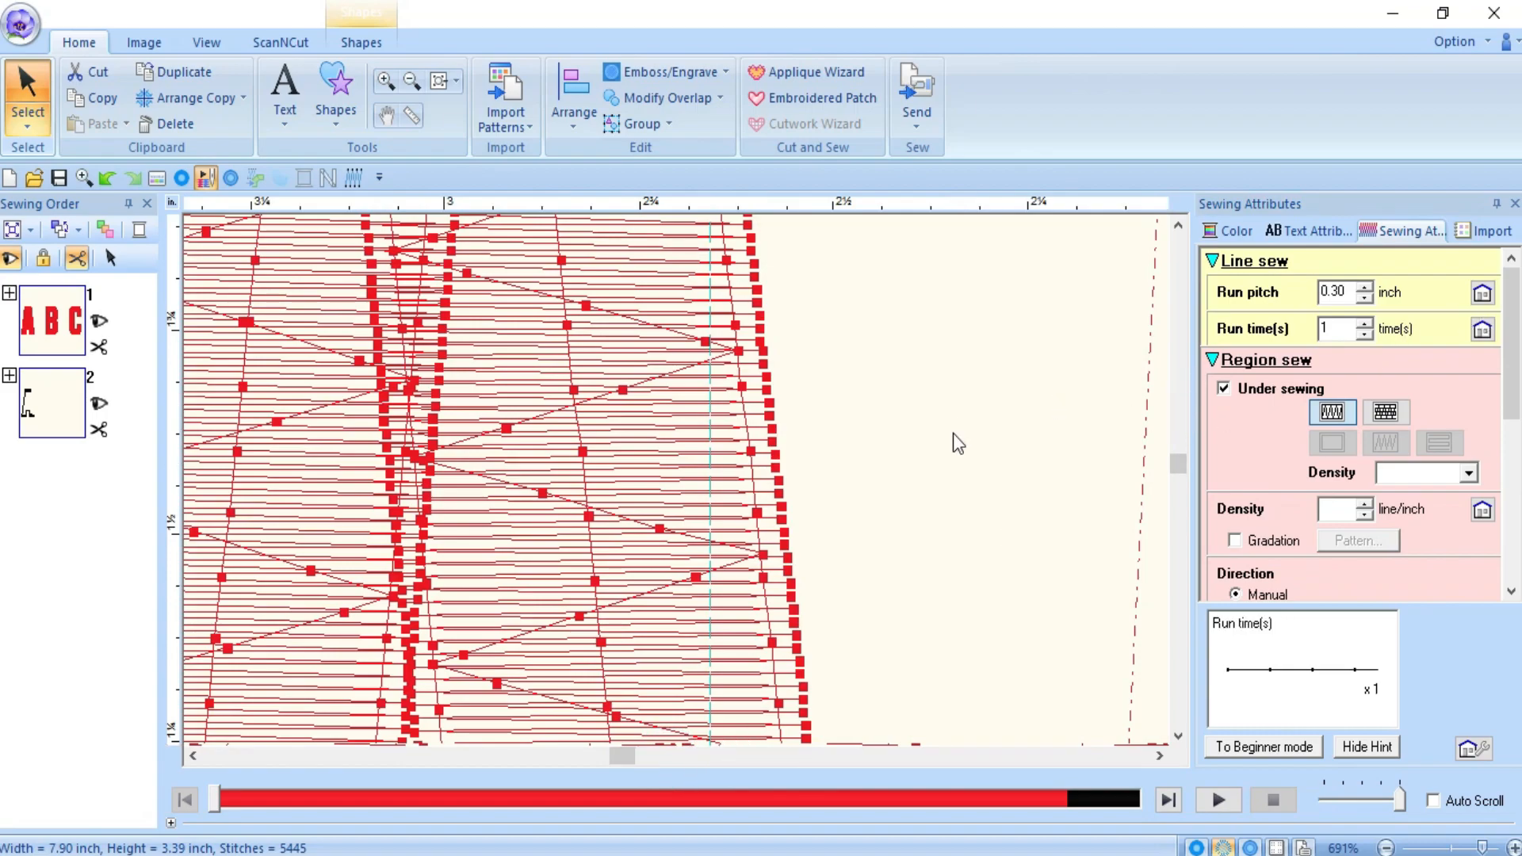
pyautogui.click(1385, 847)
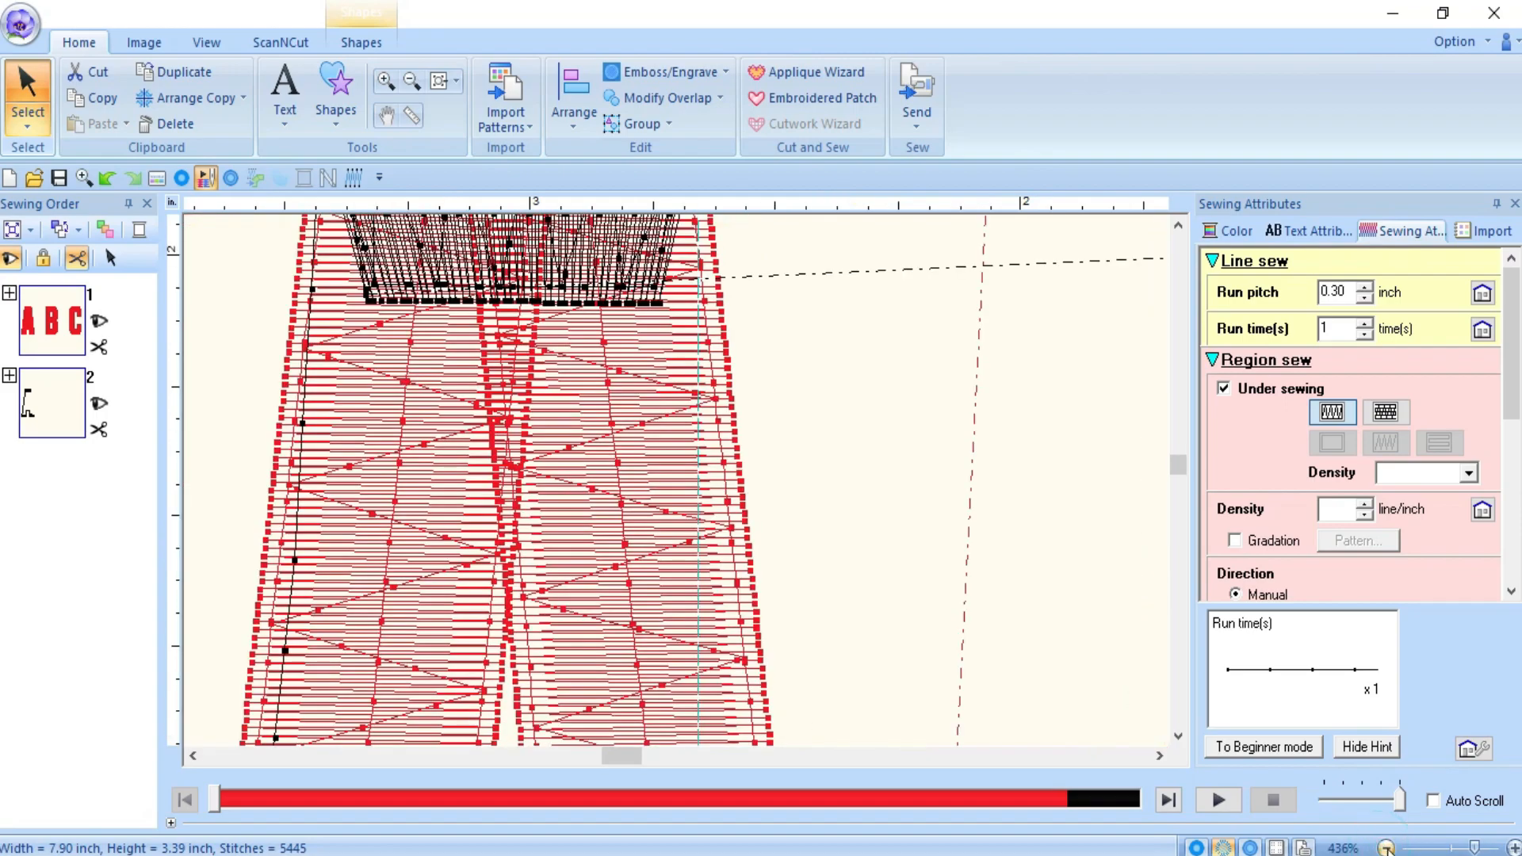
pyautogui.click(1385, 847)
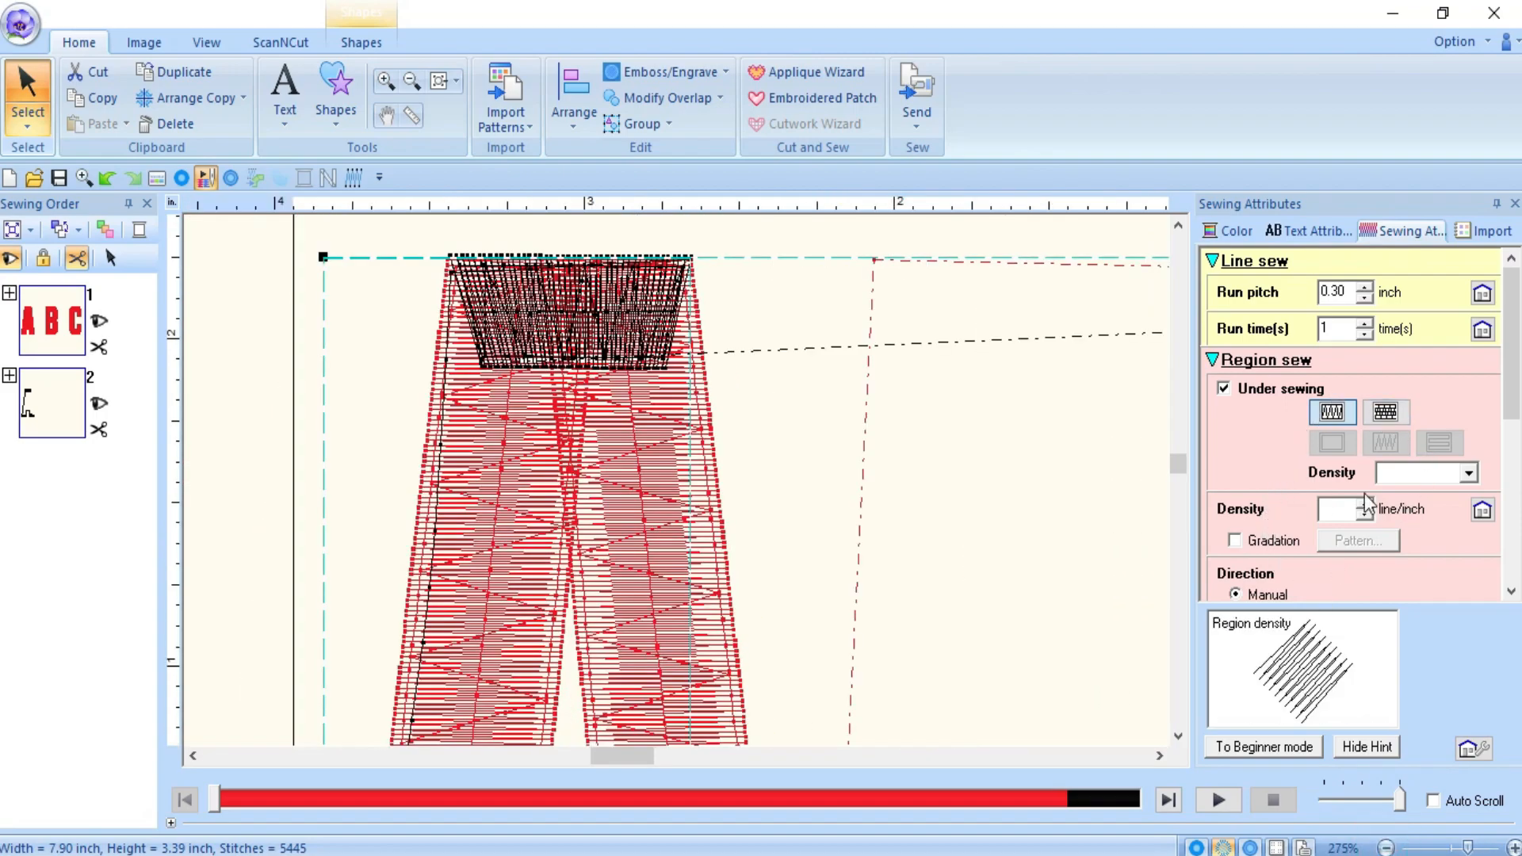
pyautogui.scroll(-2, 1357, 482)
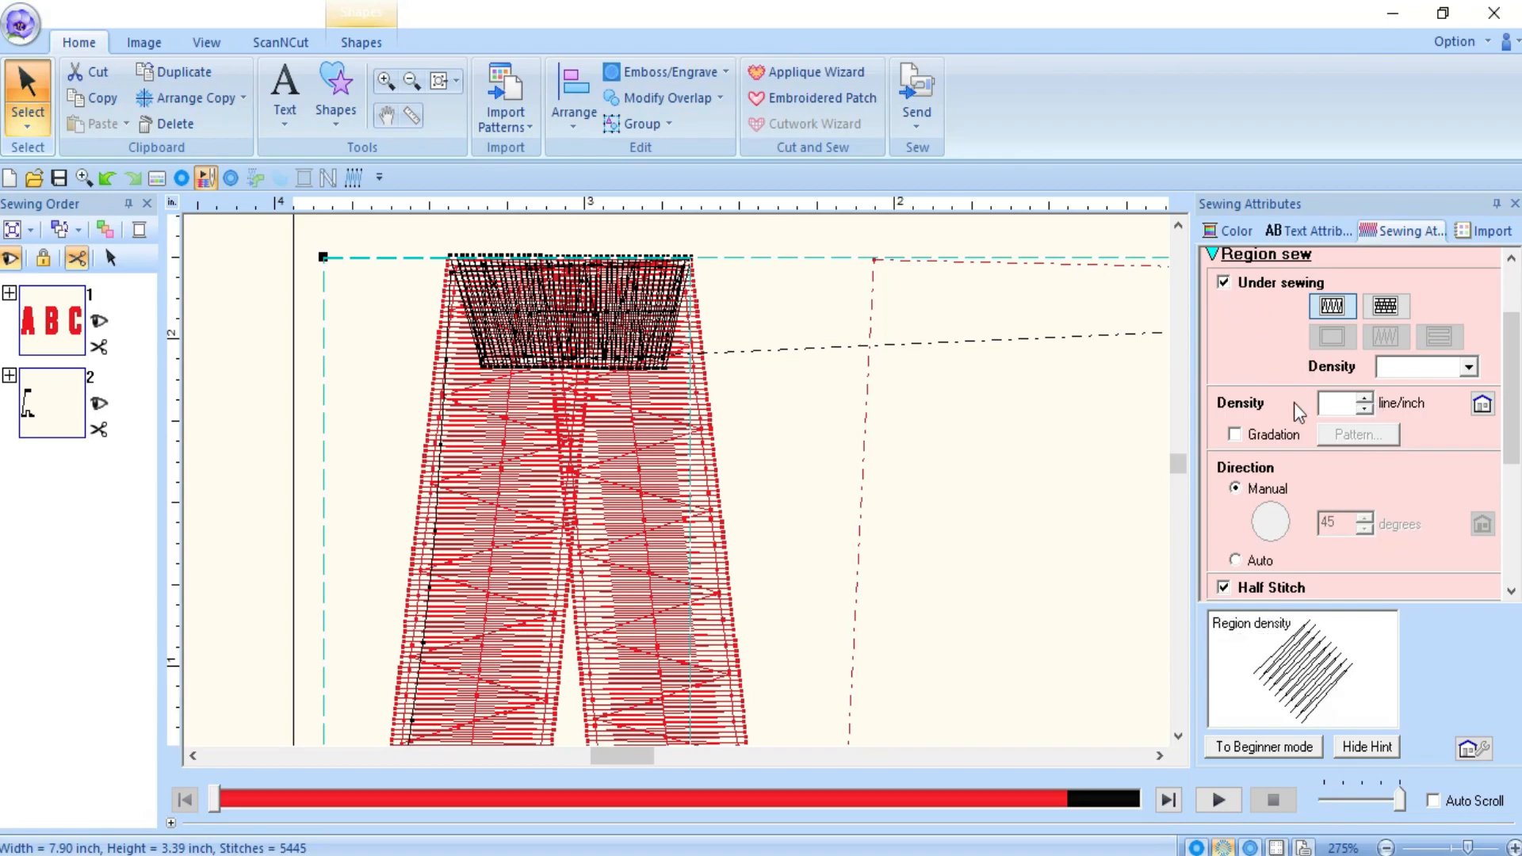
pyautogui.scroll(2, 1293, 400)
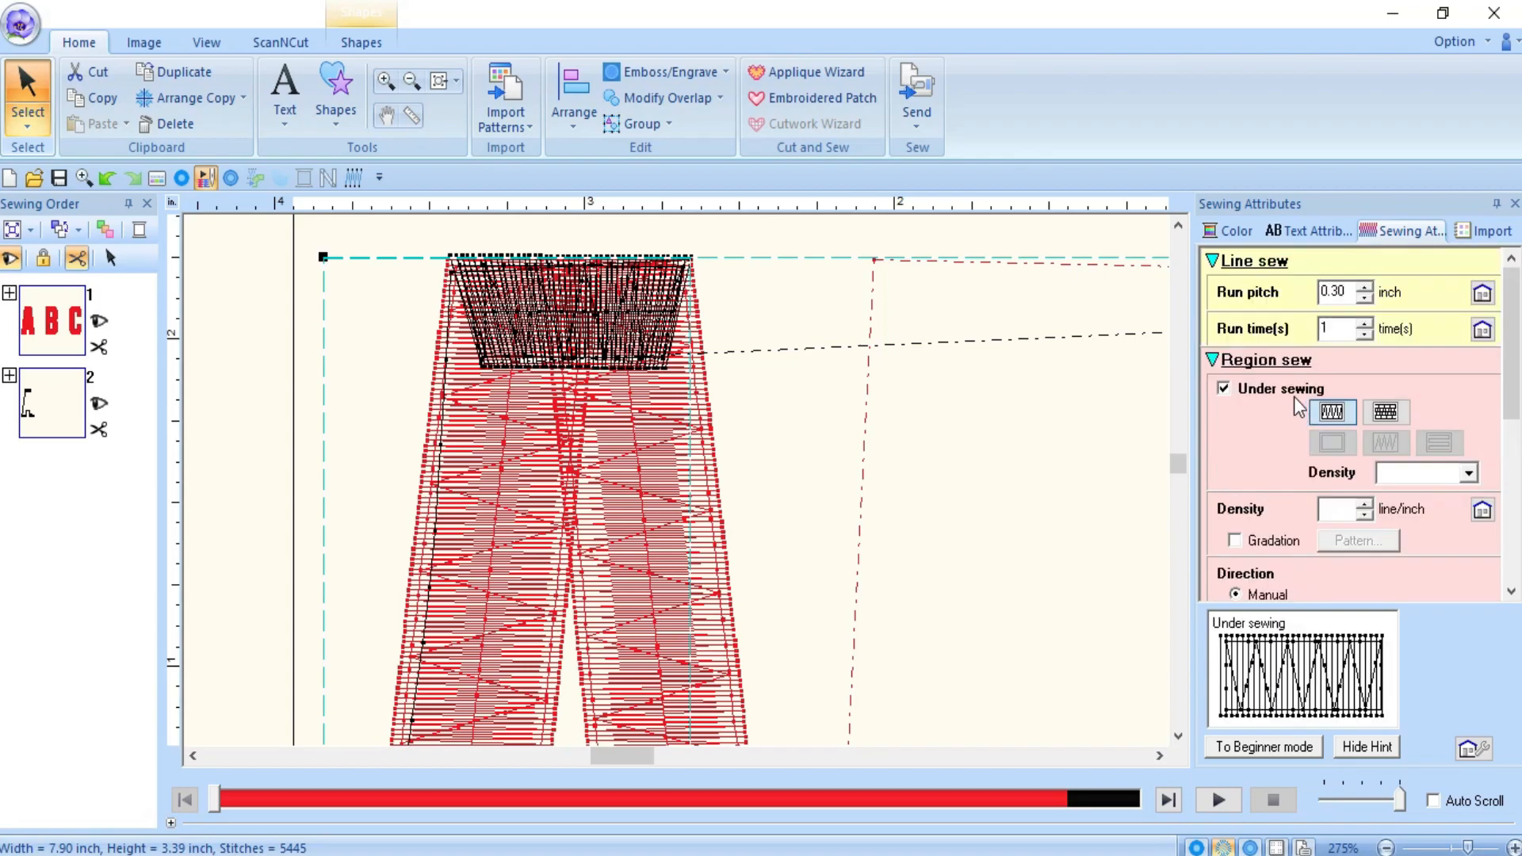
pyautogui.click(1223, 389)
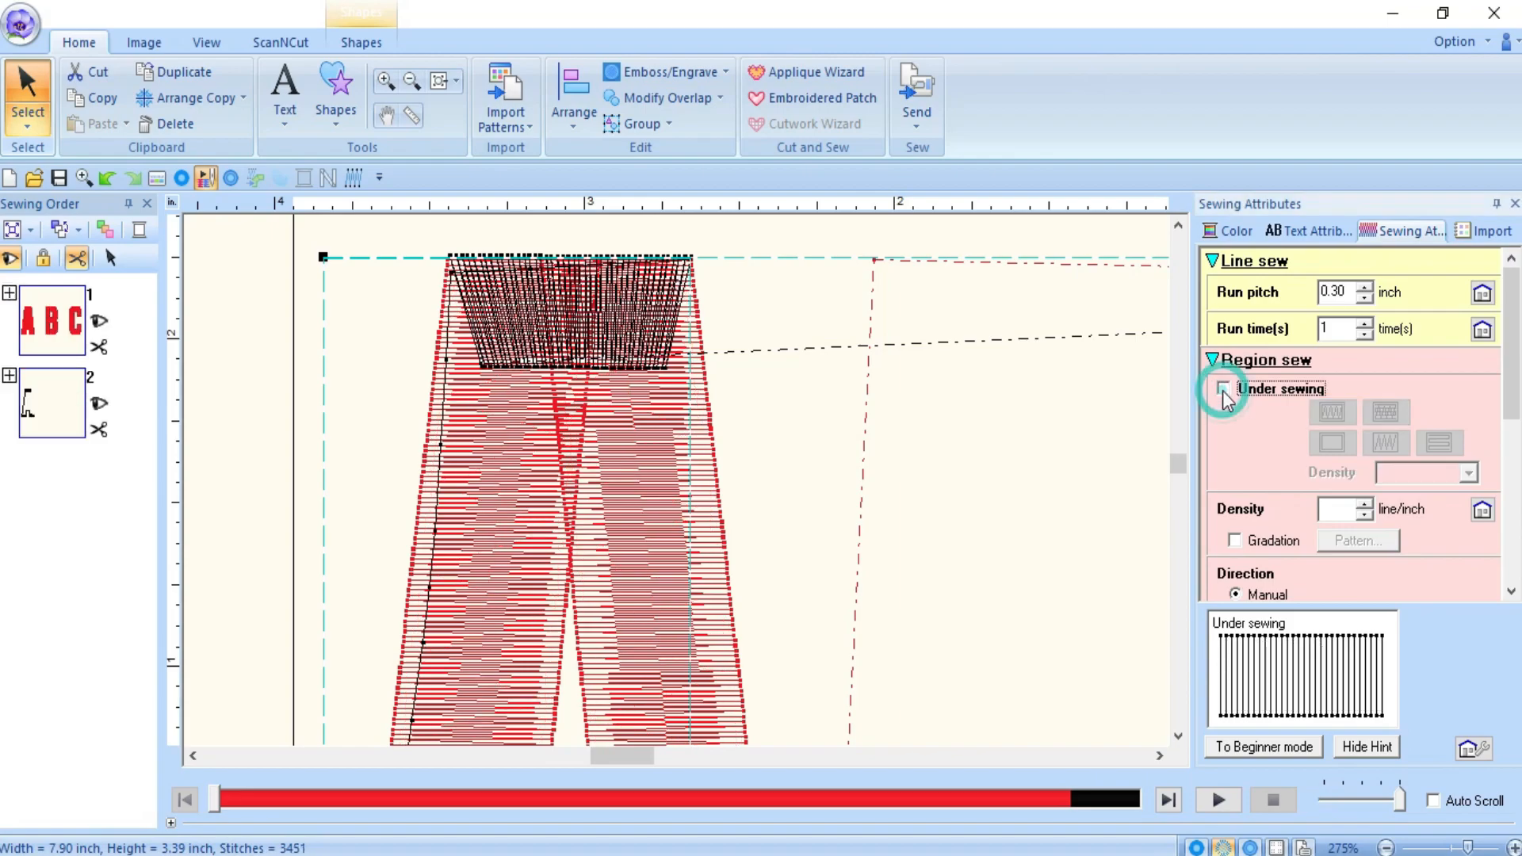
# - Examine the letter A's stitches, black blocks and connecting running stitch close up, from the crossbar to the top and left foot
pyautogui.scroll(-3, 669, 472)
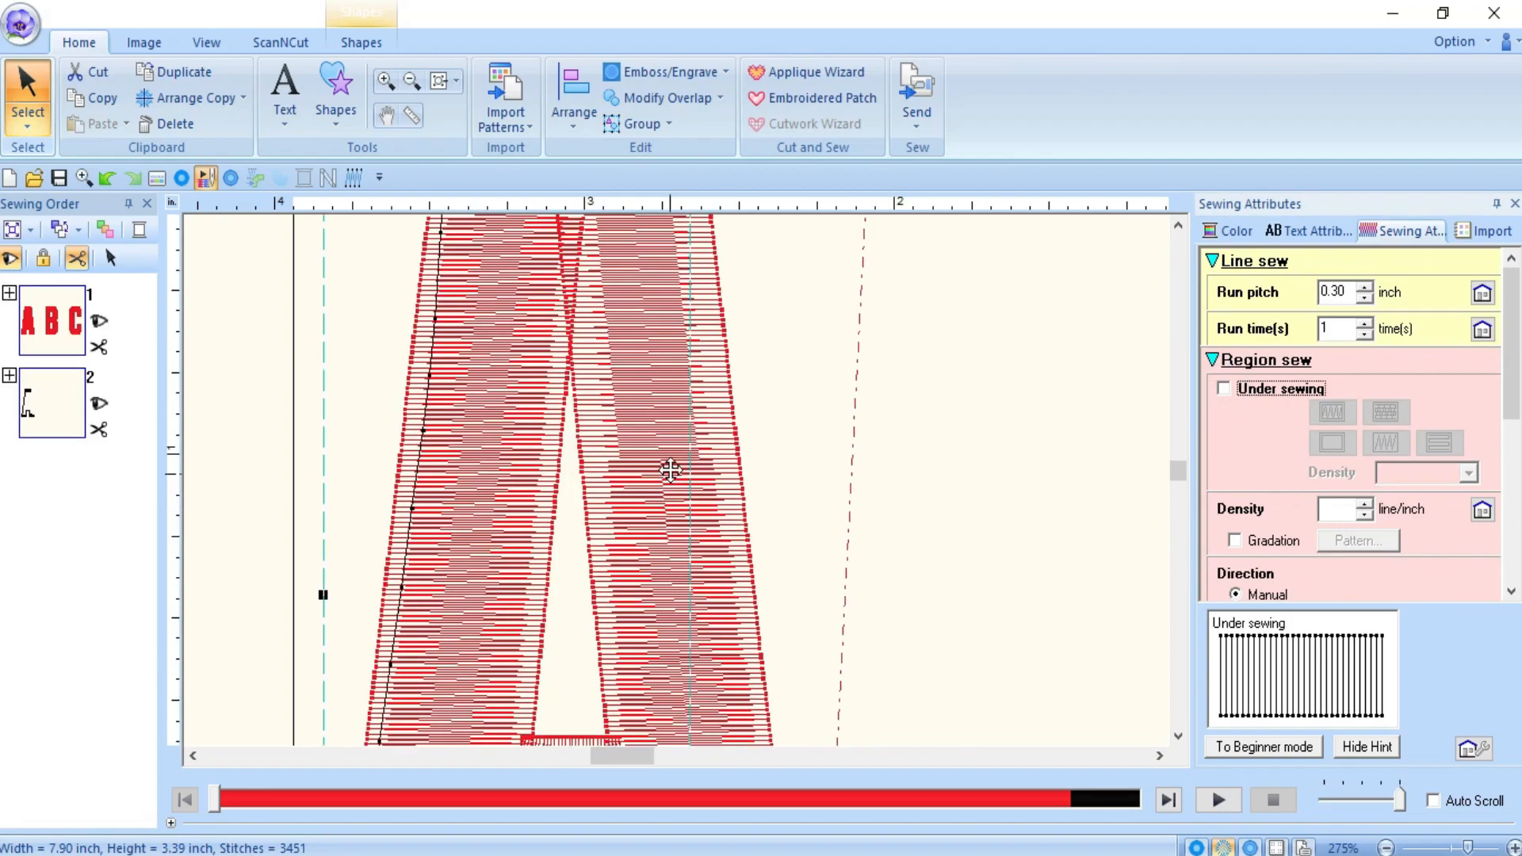
pyautogui.scroll(-3, 699, 601)
pyautogui.scroll(-3, 754, 604)
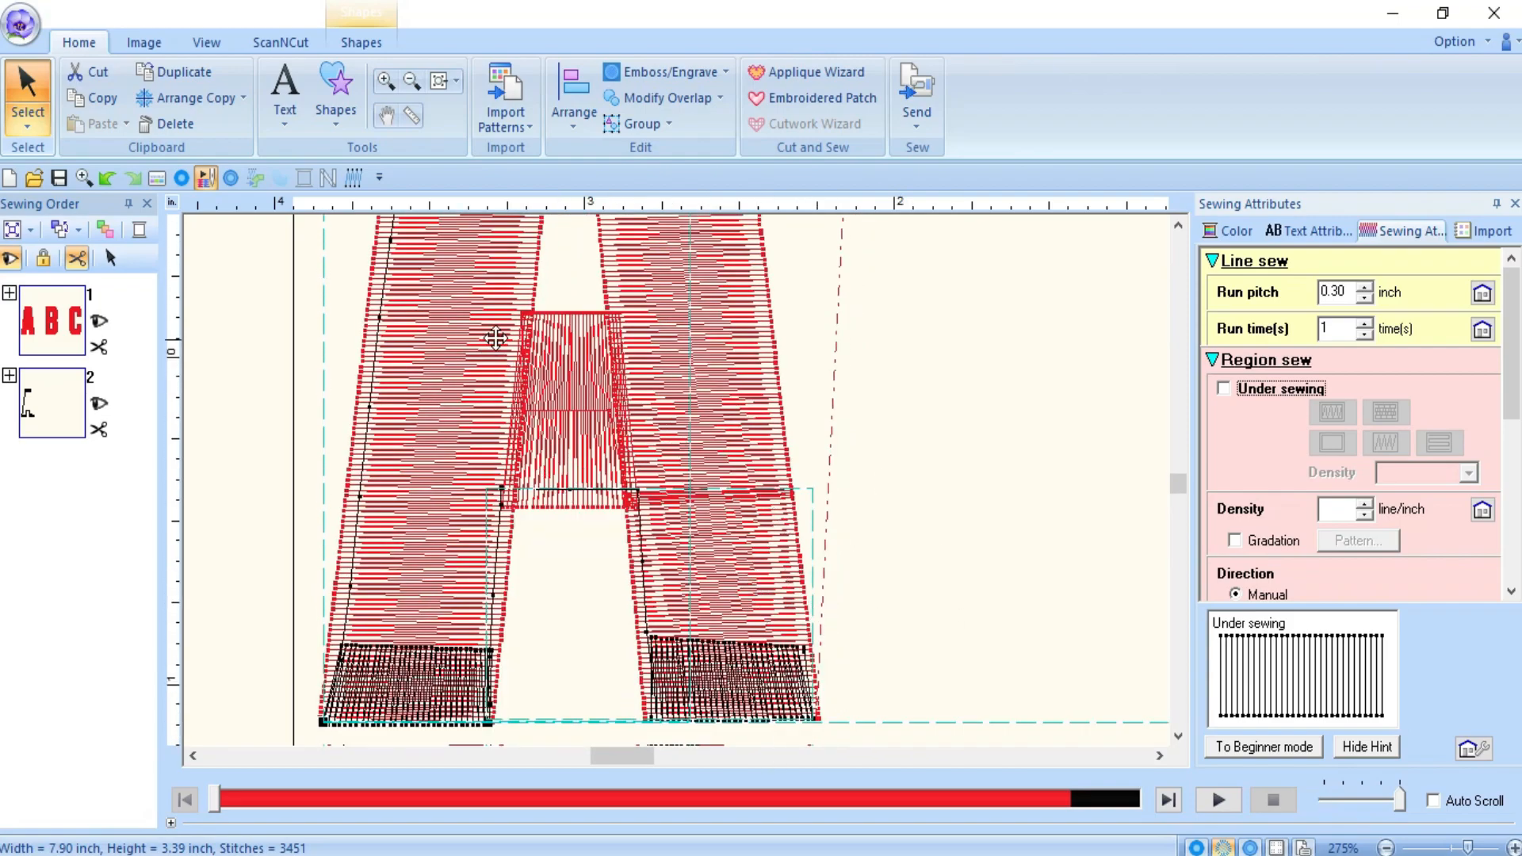
pyautogui.click(1491, 848)
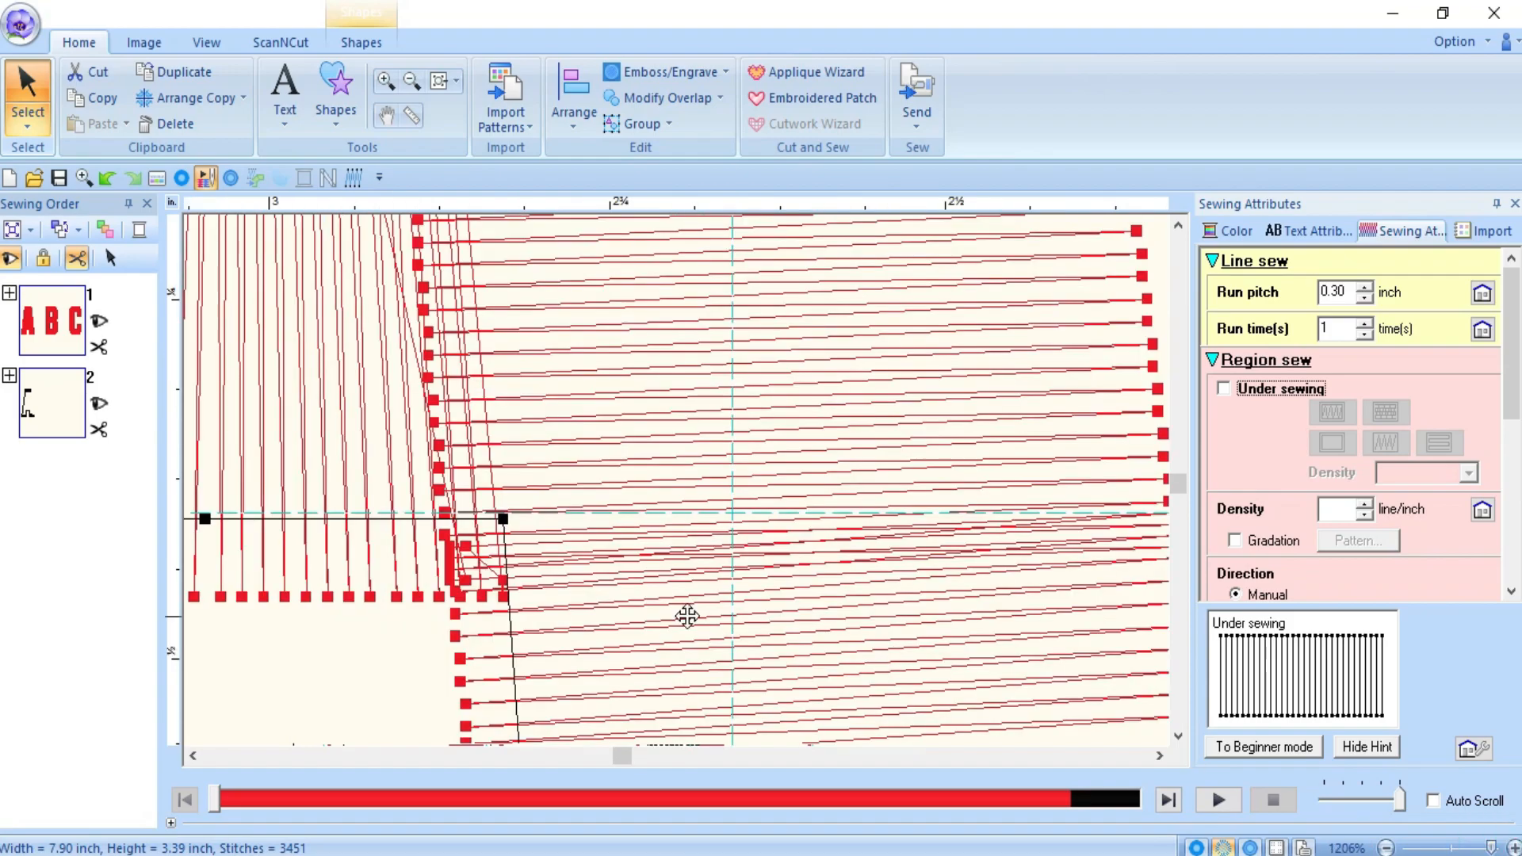
pyautogui.scroll(5, 667, 527)
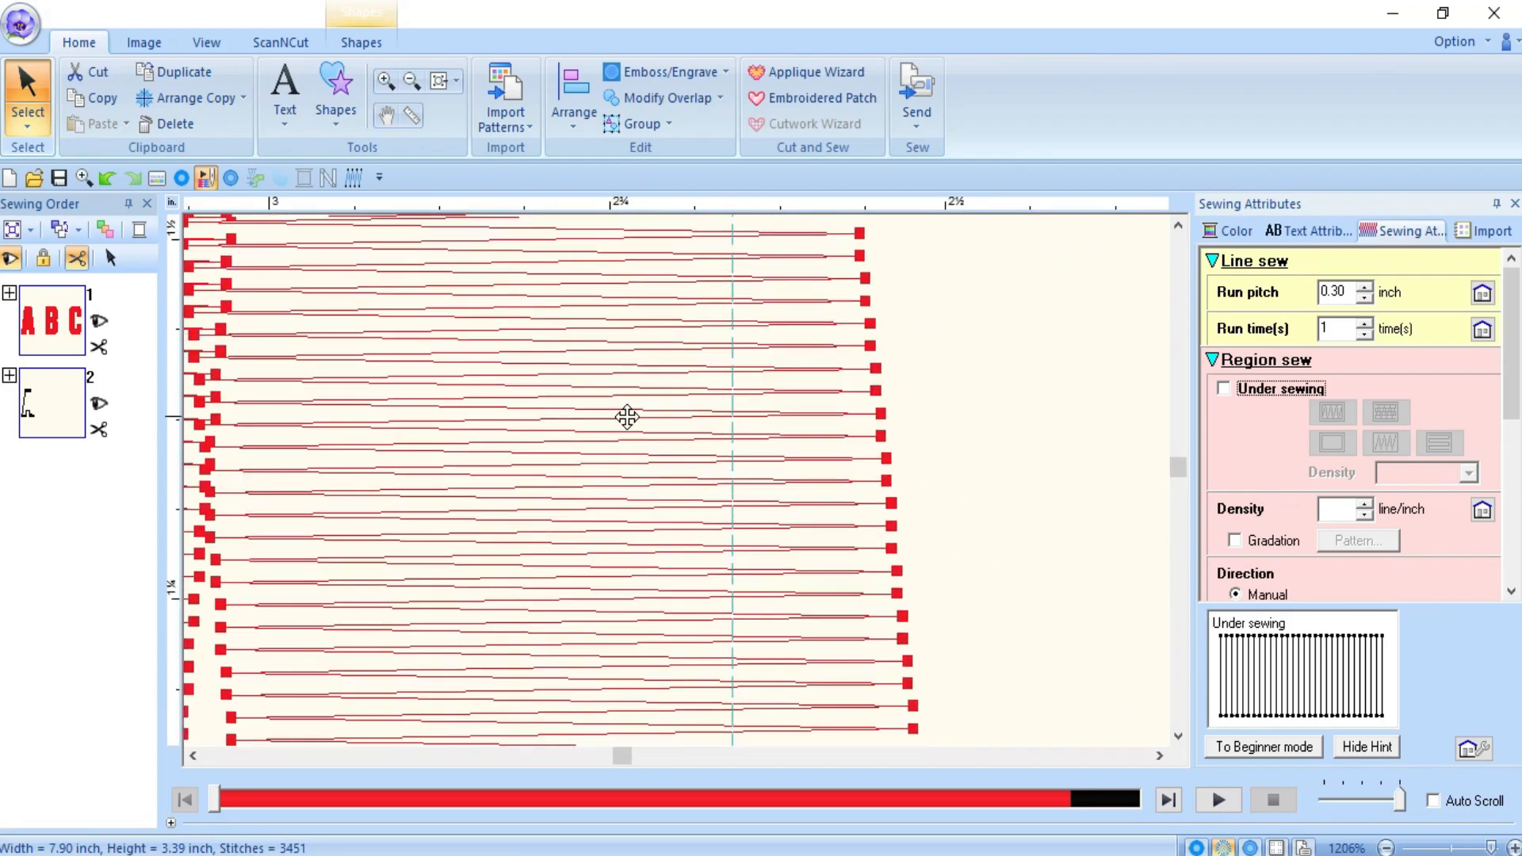
pyautogui.scroll(-5, 588, 553)
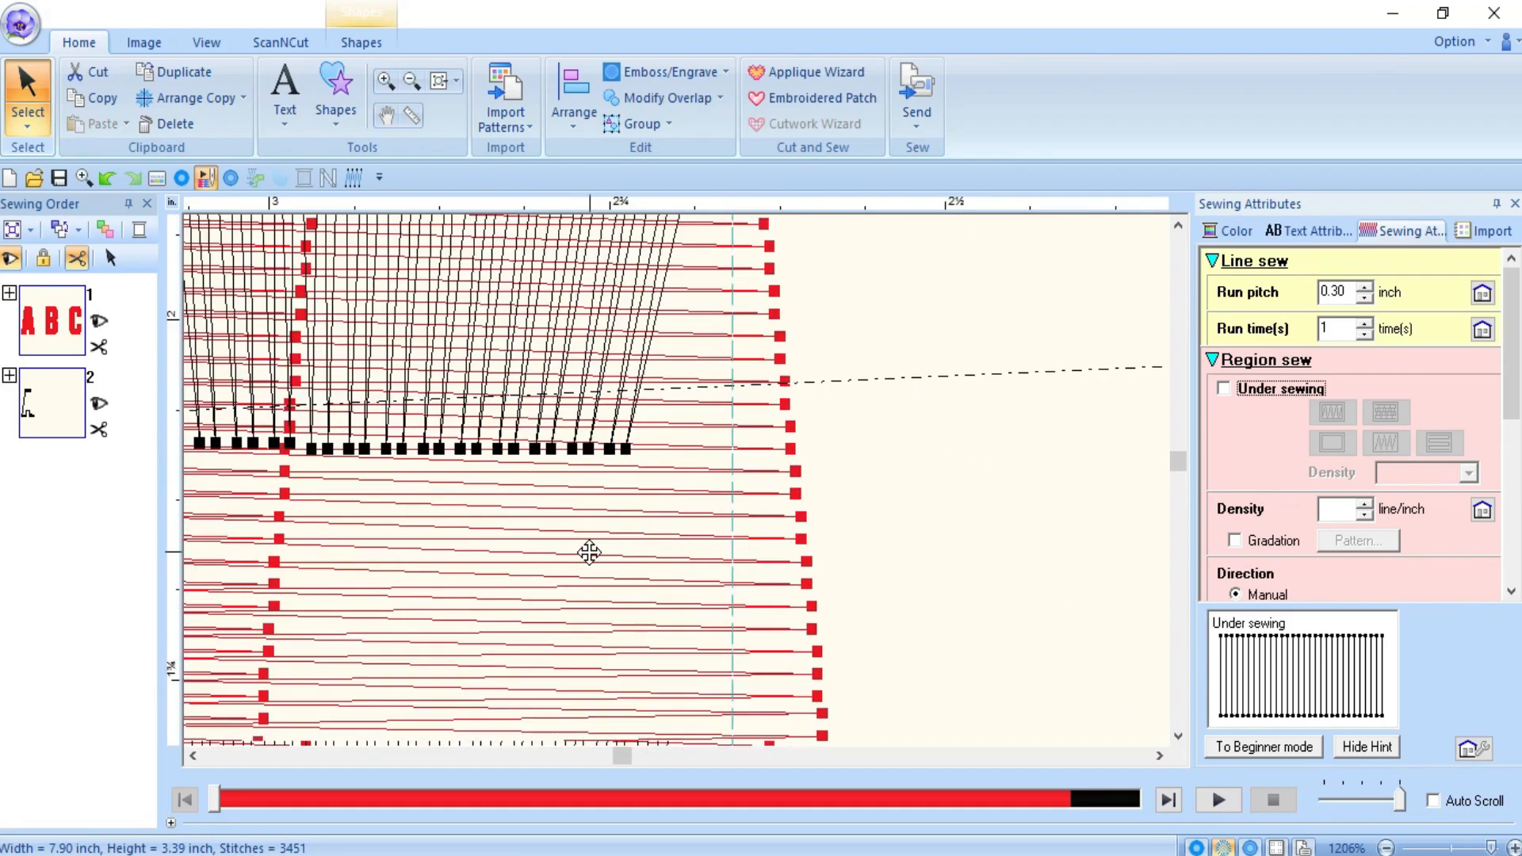
pyautogui.scroll(1, 577, 571)
pyautogui.click(396, 755)
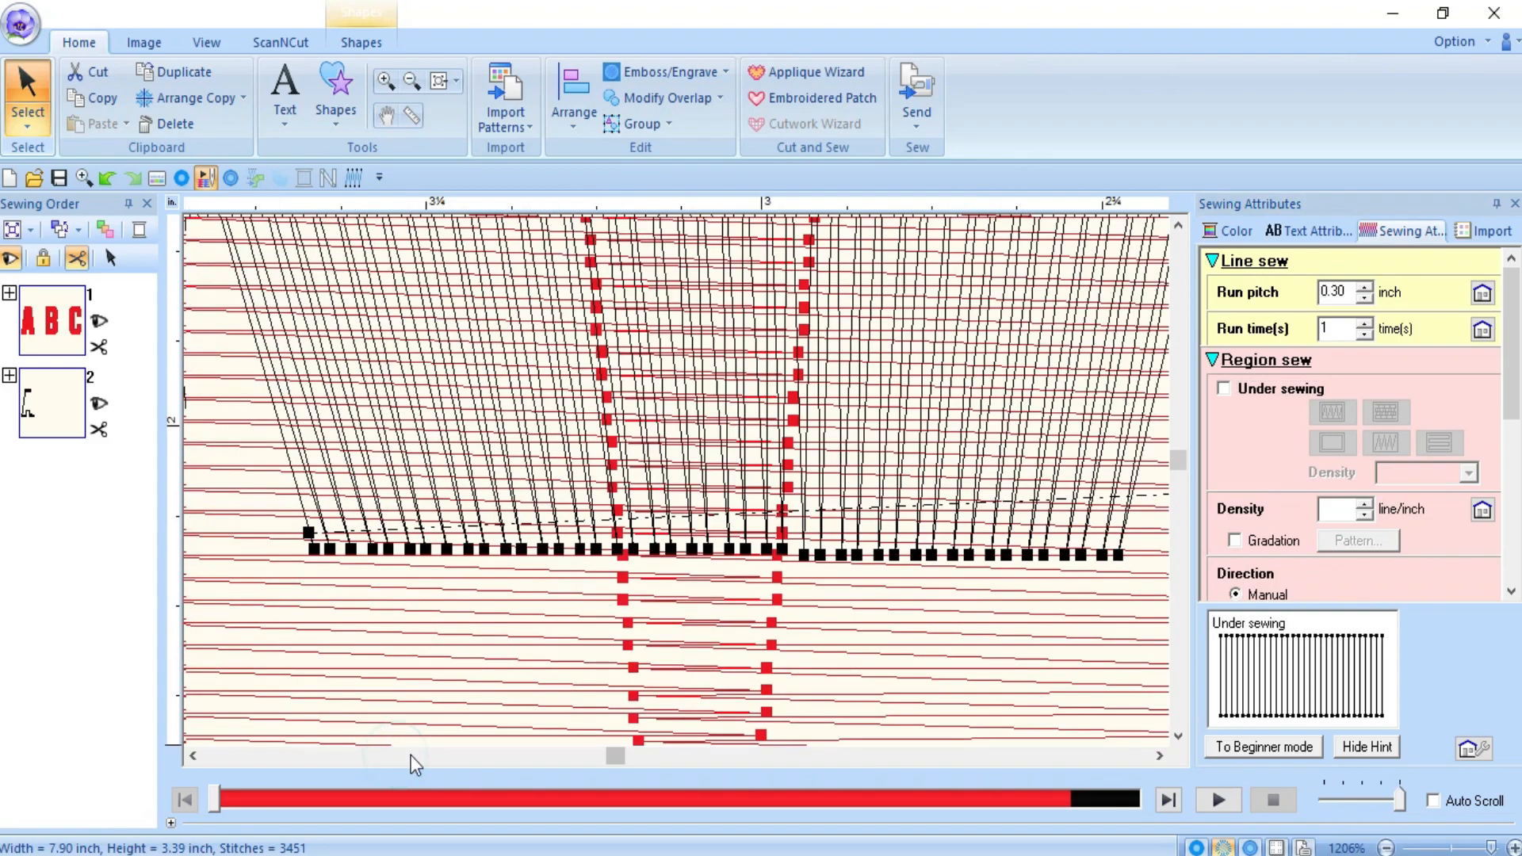
pyautogui.click(397, 756)
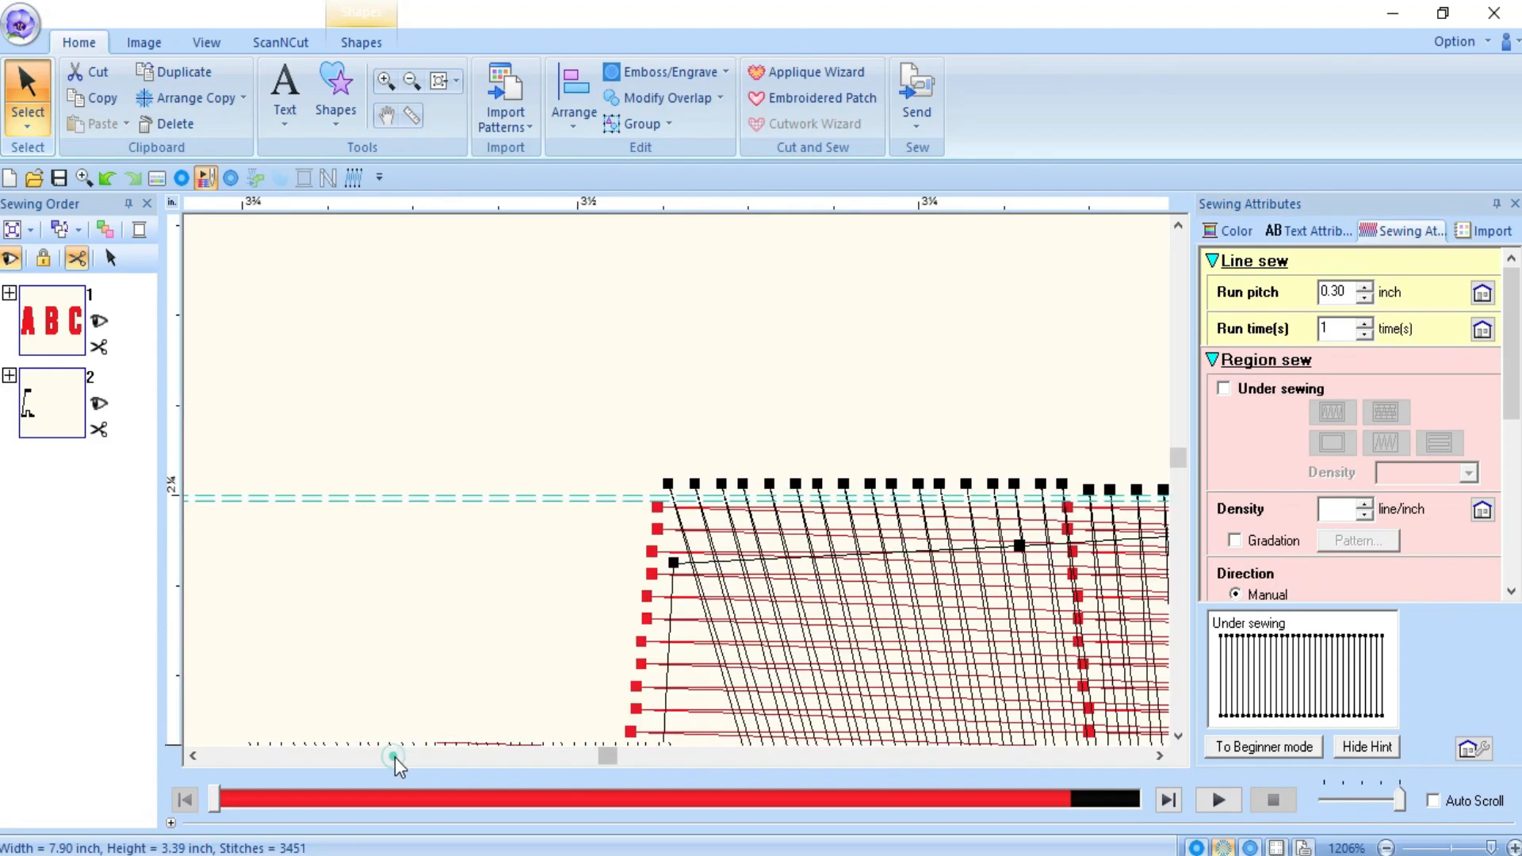
pyautogui.scroll(-10, 815, 622)
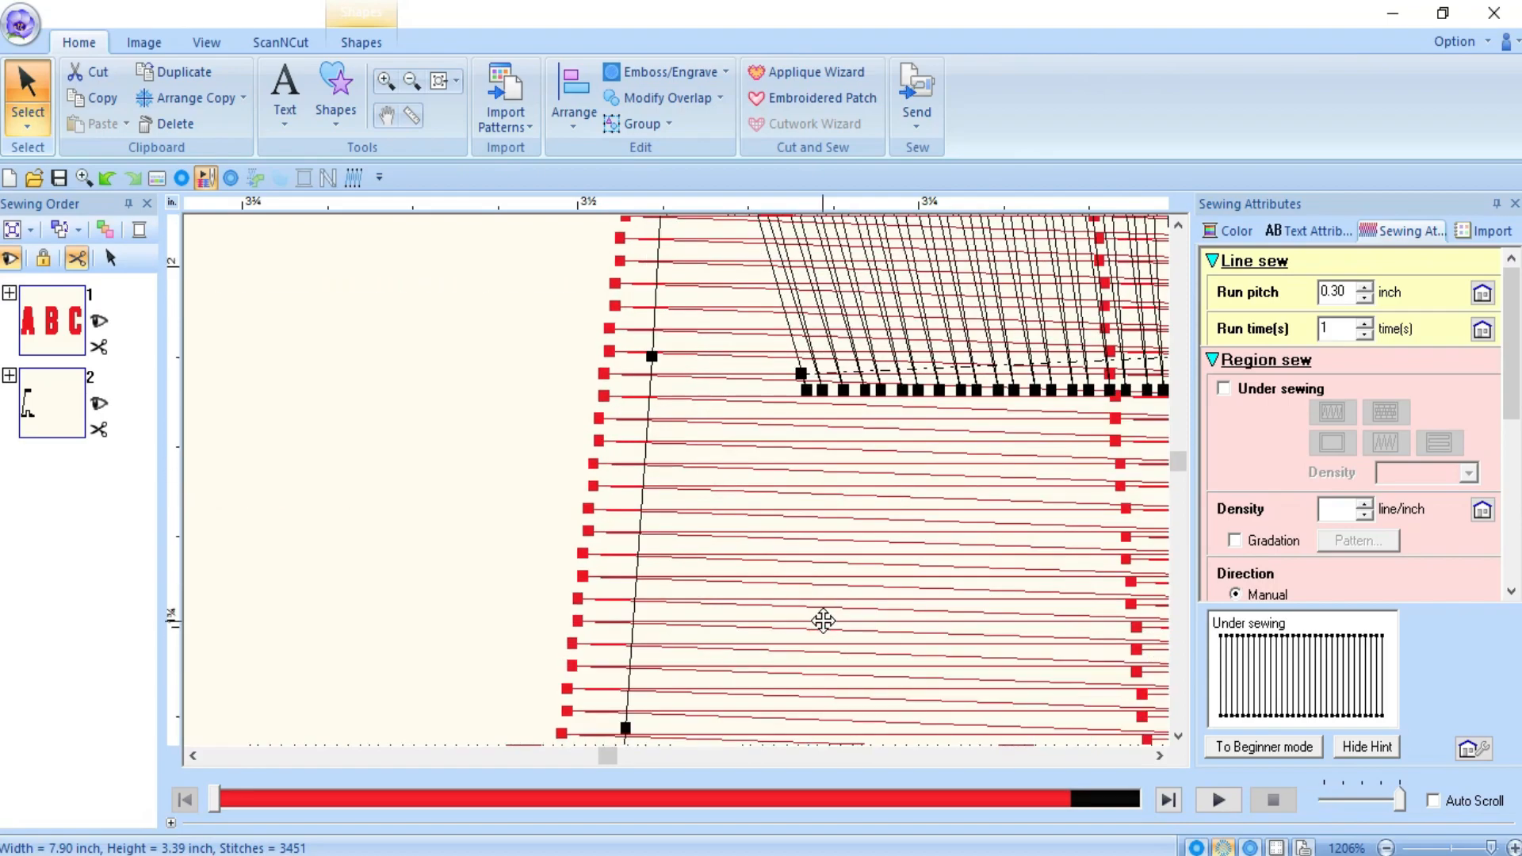
pyautogui.scroll(-6, 740, 578)
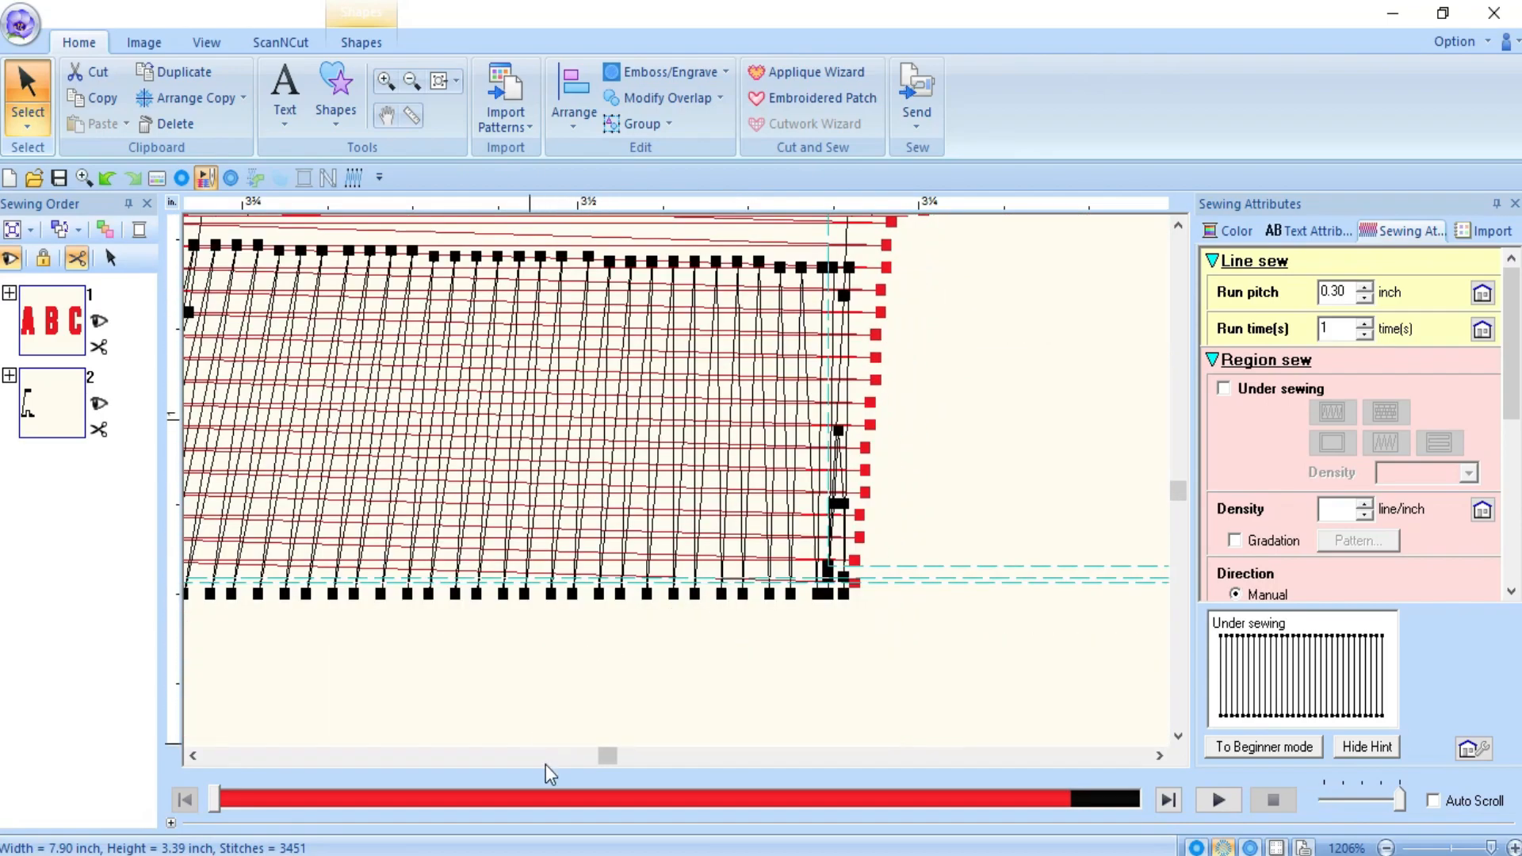
# - Compare the stitch coverage of the letters A and B over their full height in a wider view
pyautogui.click(1385, 847)
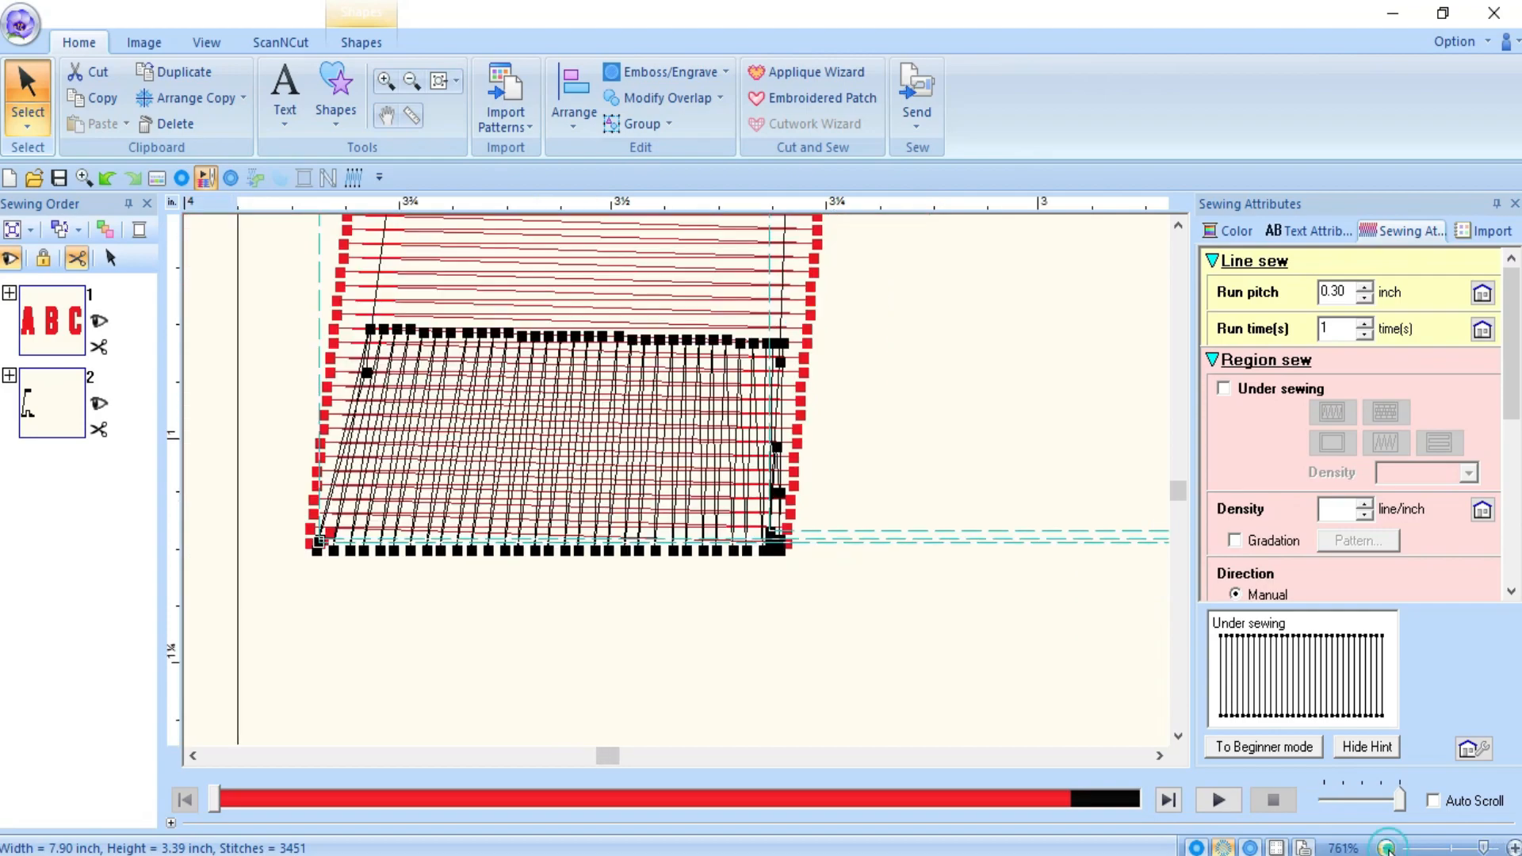
pyautogui.click(1385, 847)
pyautogui.click(1385, 847)
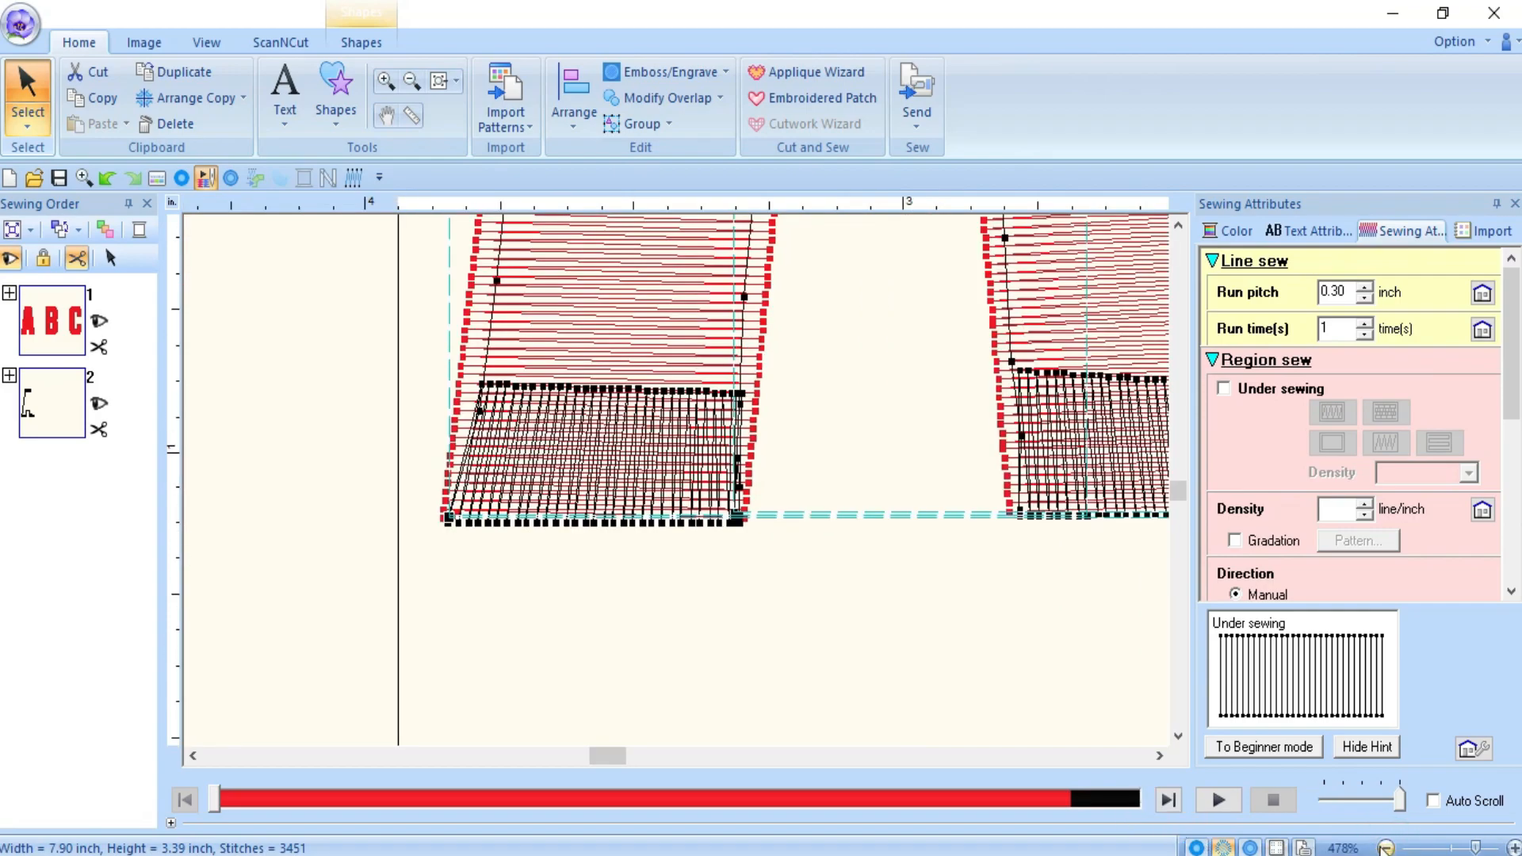
pyautogui.click(1071, 755)
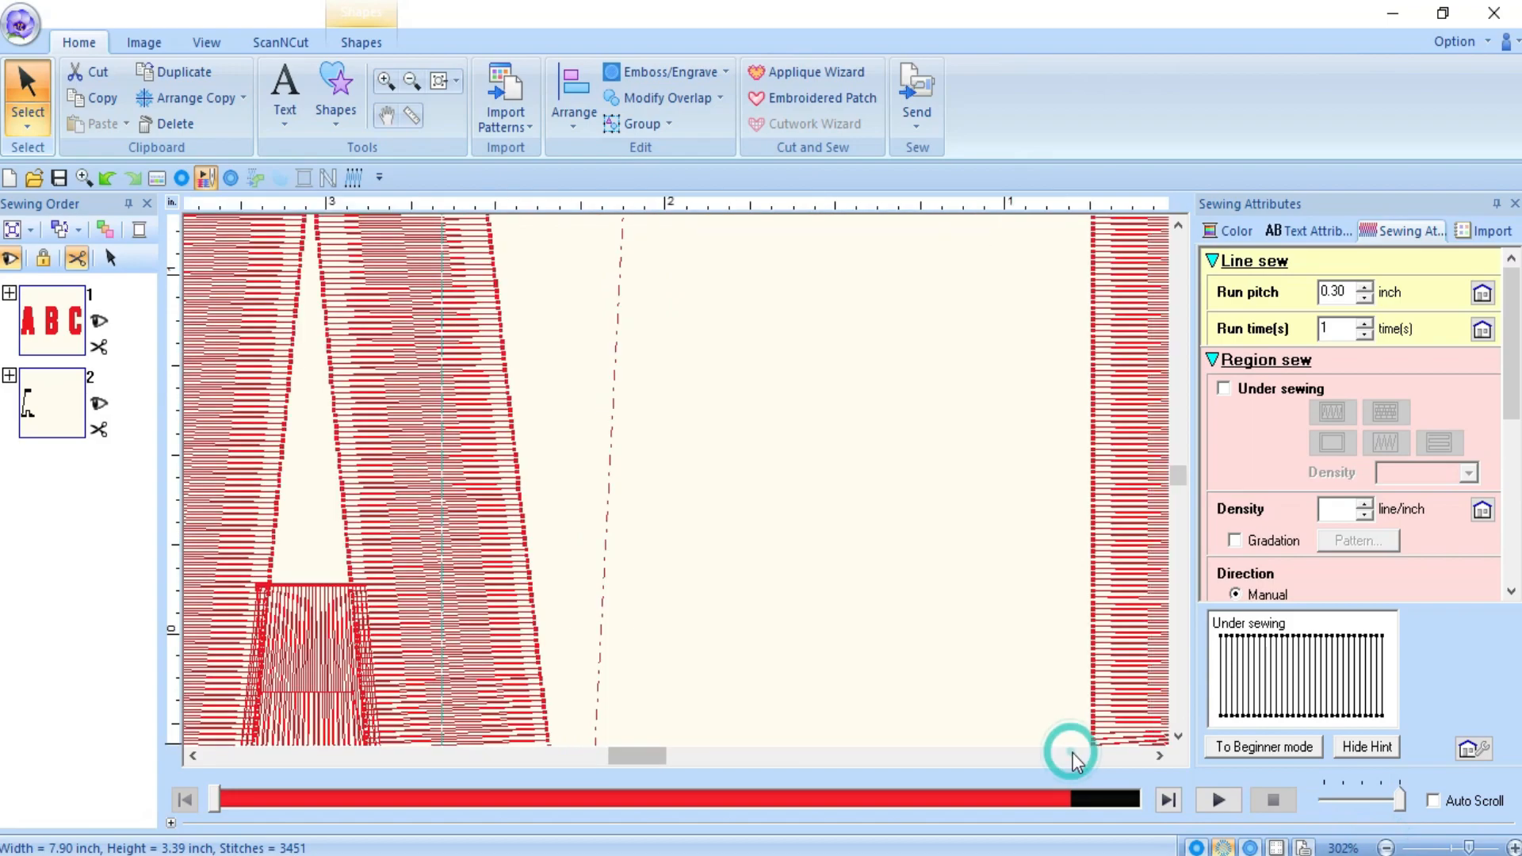
pyautogui.click(1386, 848)
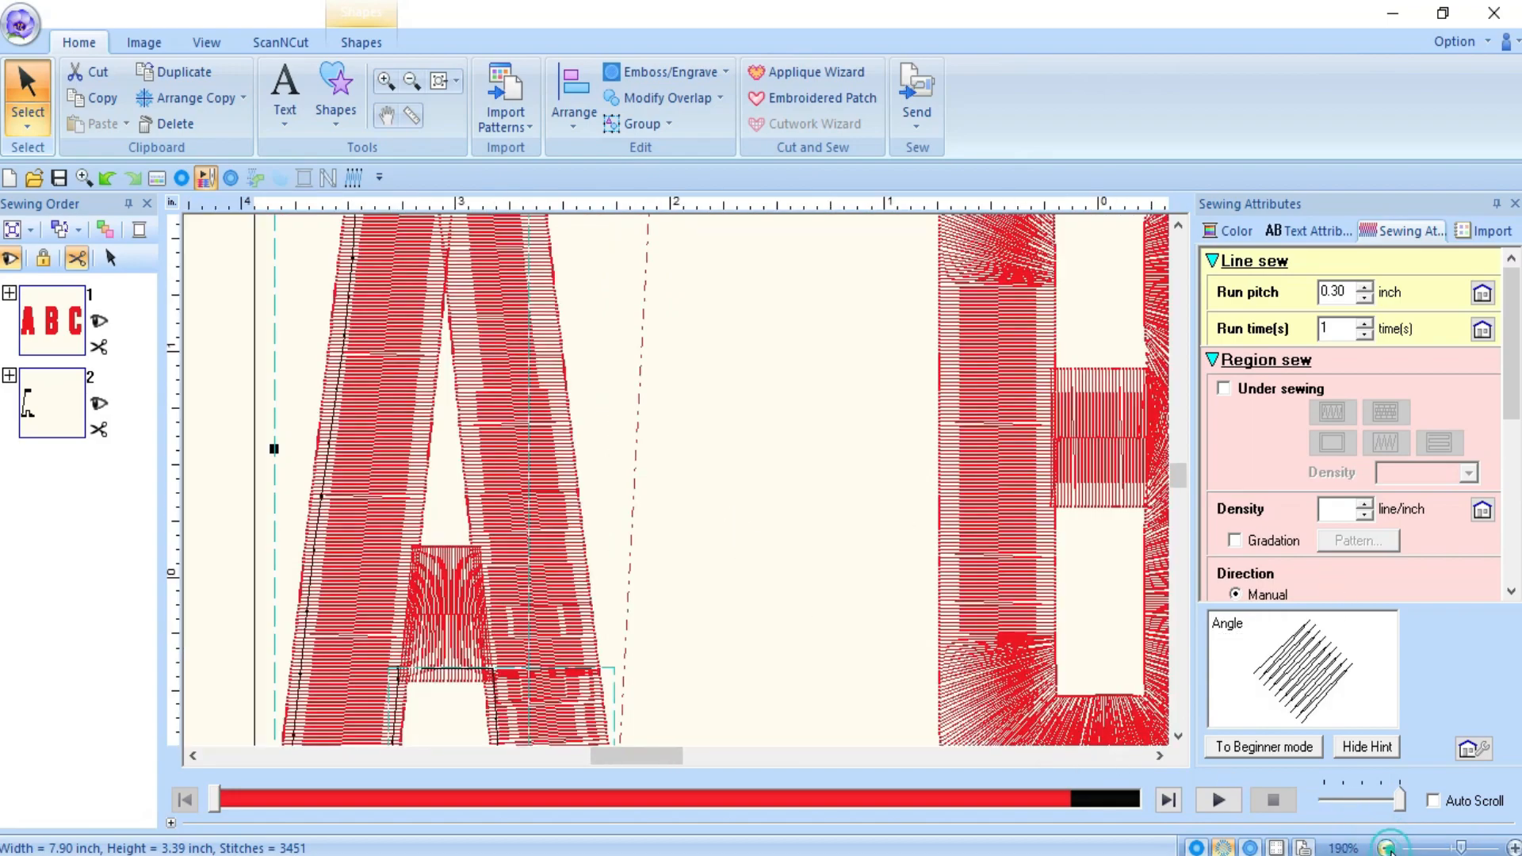
pyautogui.scroll(-2, 754, 474)
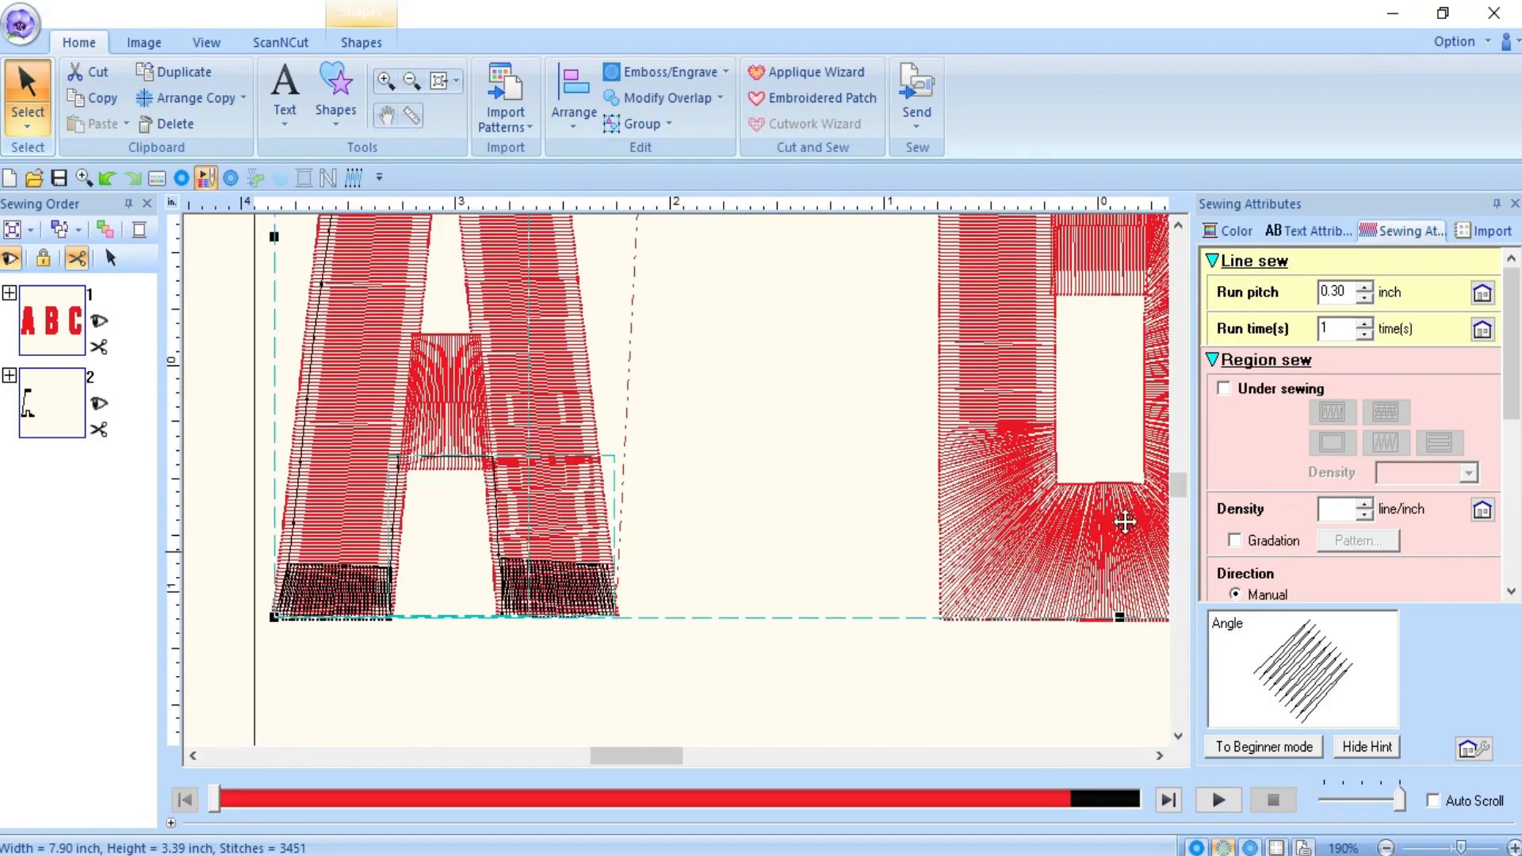
pyautogui.scroll(2, 1106, 487)
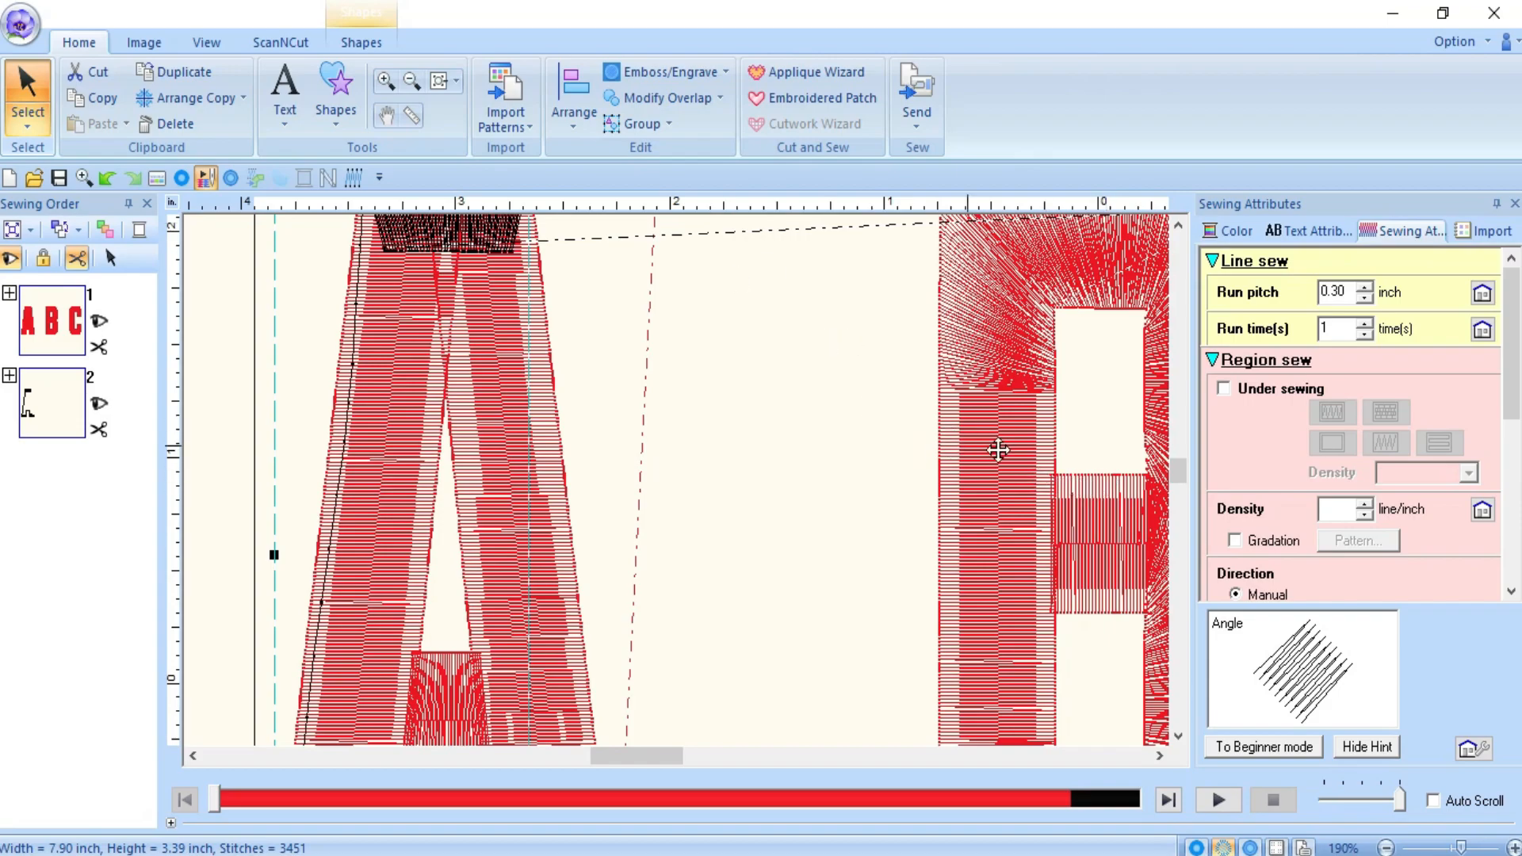
pyautogui.scroll(-2, 996, 441)
pyautogui.scroll(3, 1030, 465)
pyautogui.scroll(-2, 438, 587)
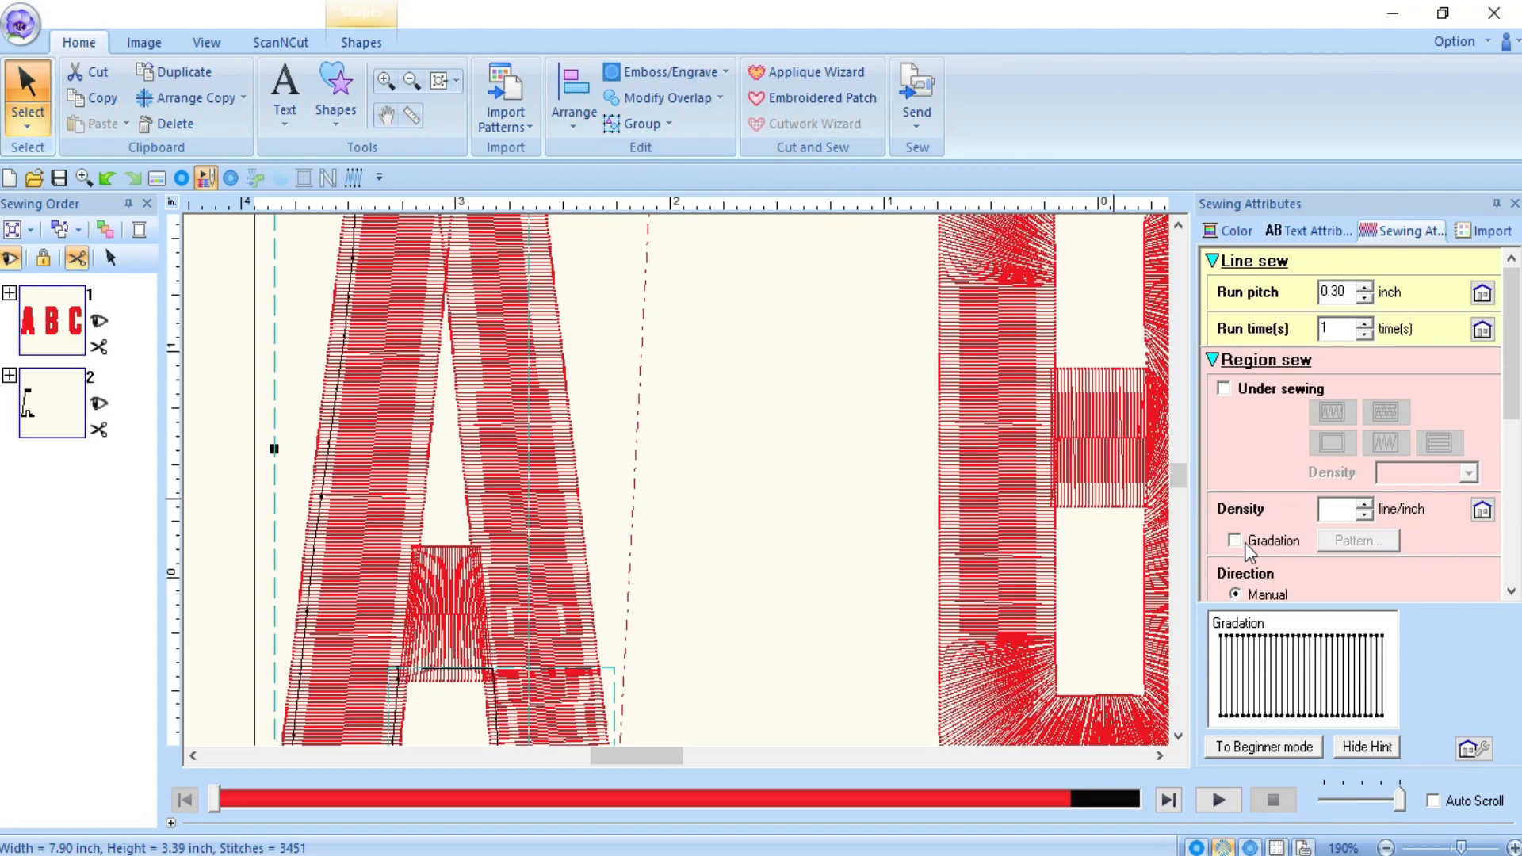
# - Set the region sewing density of the selected shapes to 356 line/inch and check the feet of the A
pyautogui.click(1364, 504)
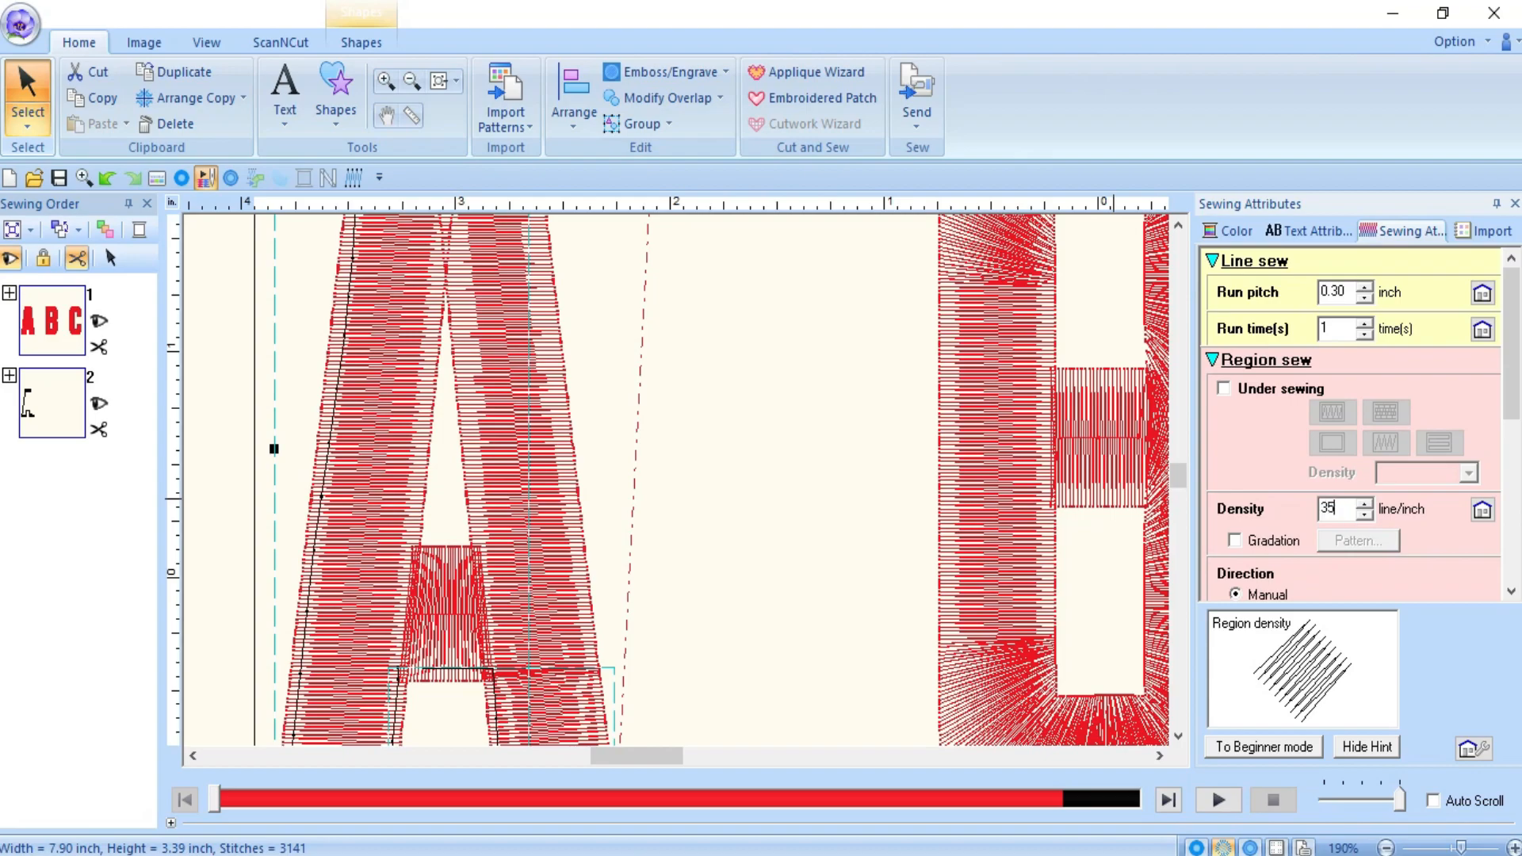
pyautogui.click(1363, 515)
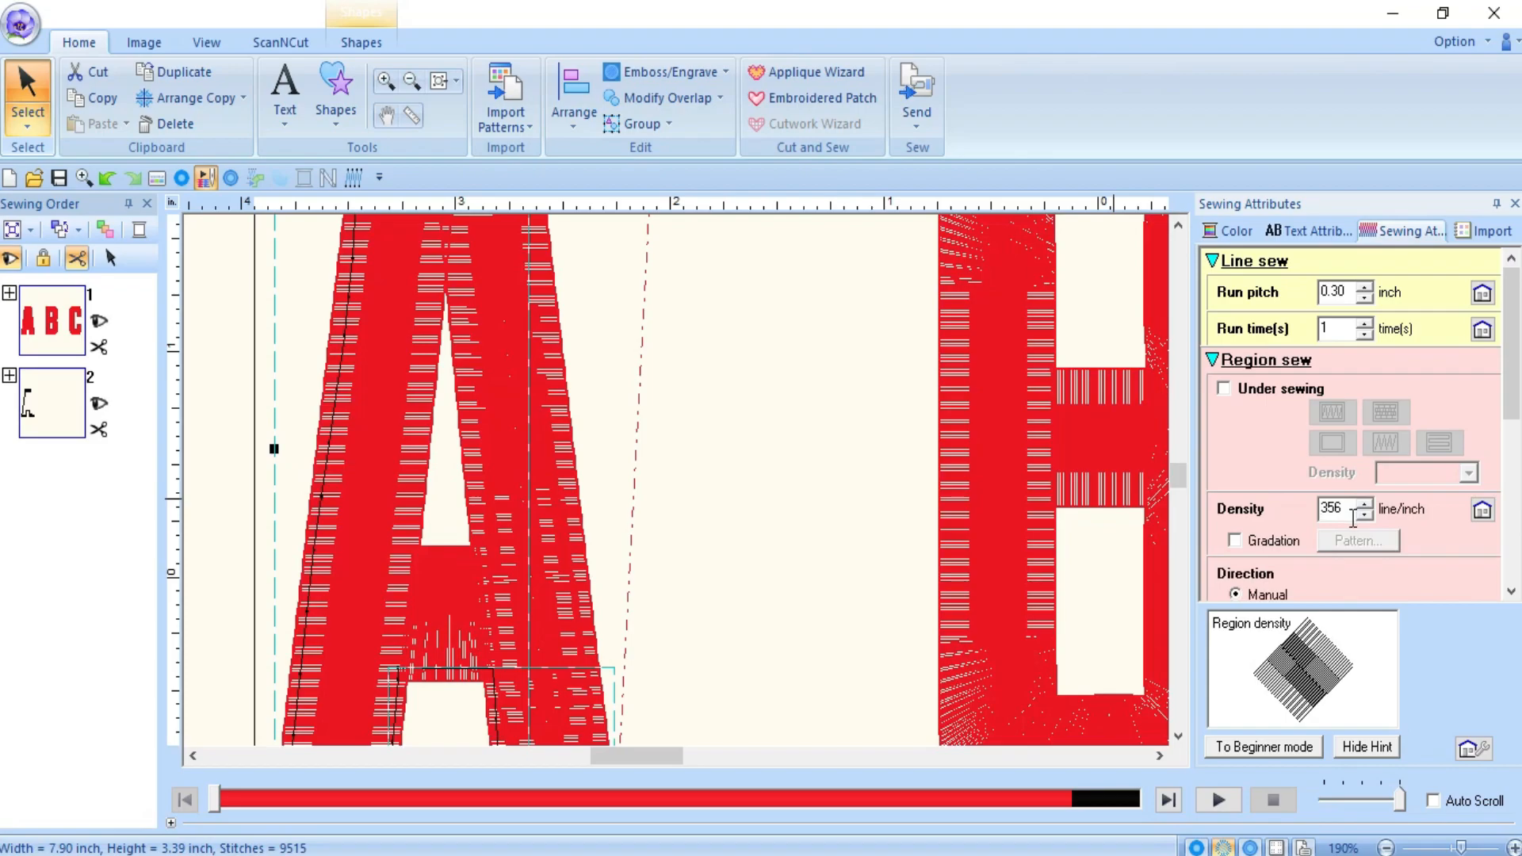
pyautogui.scroll(-3, 516, 479)
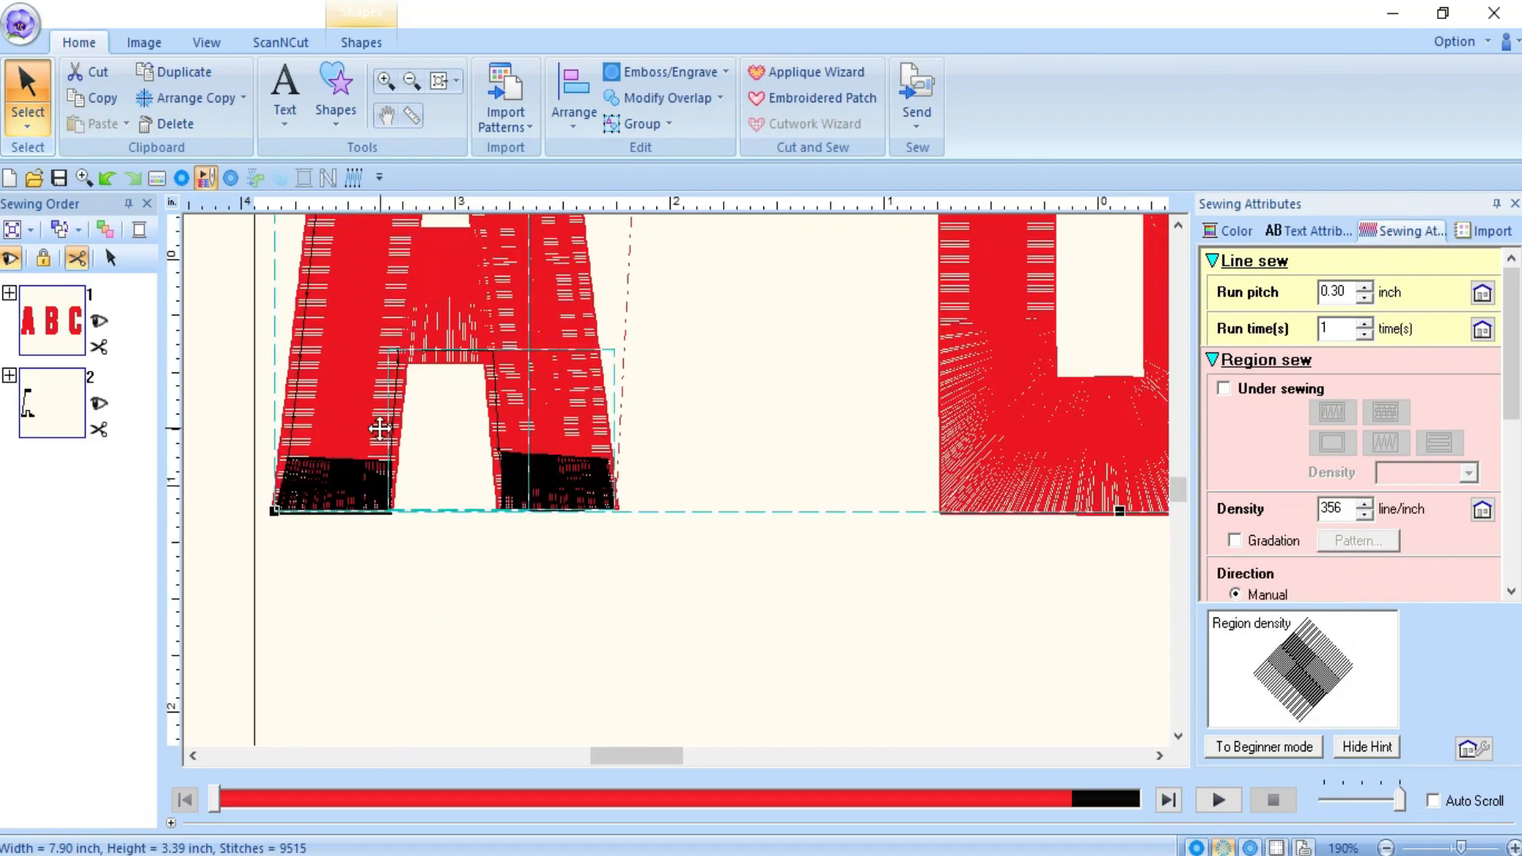
# - Examine the stitch coverage of the letters B and C close up, including the C's bottom curve and lower arm
pyautogui.scroll(5, 680, 353)
pyautogui.click(754, 756)
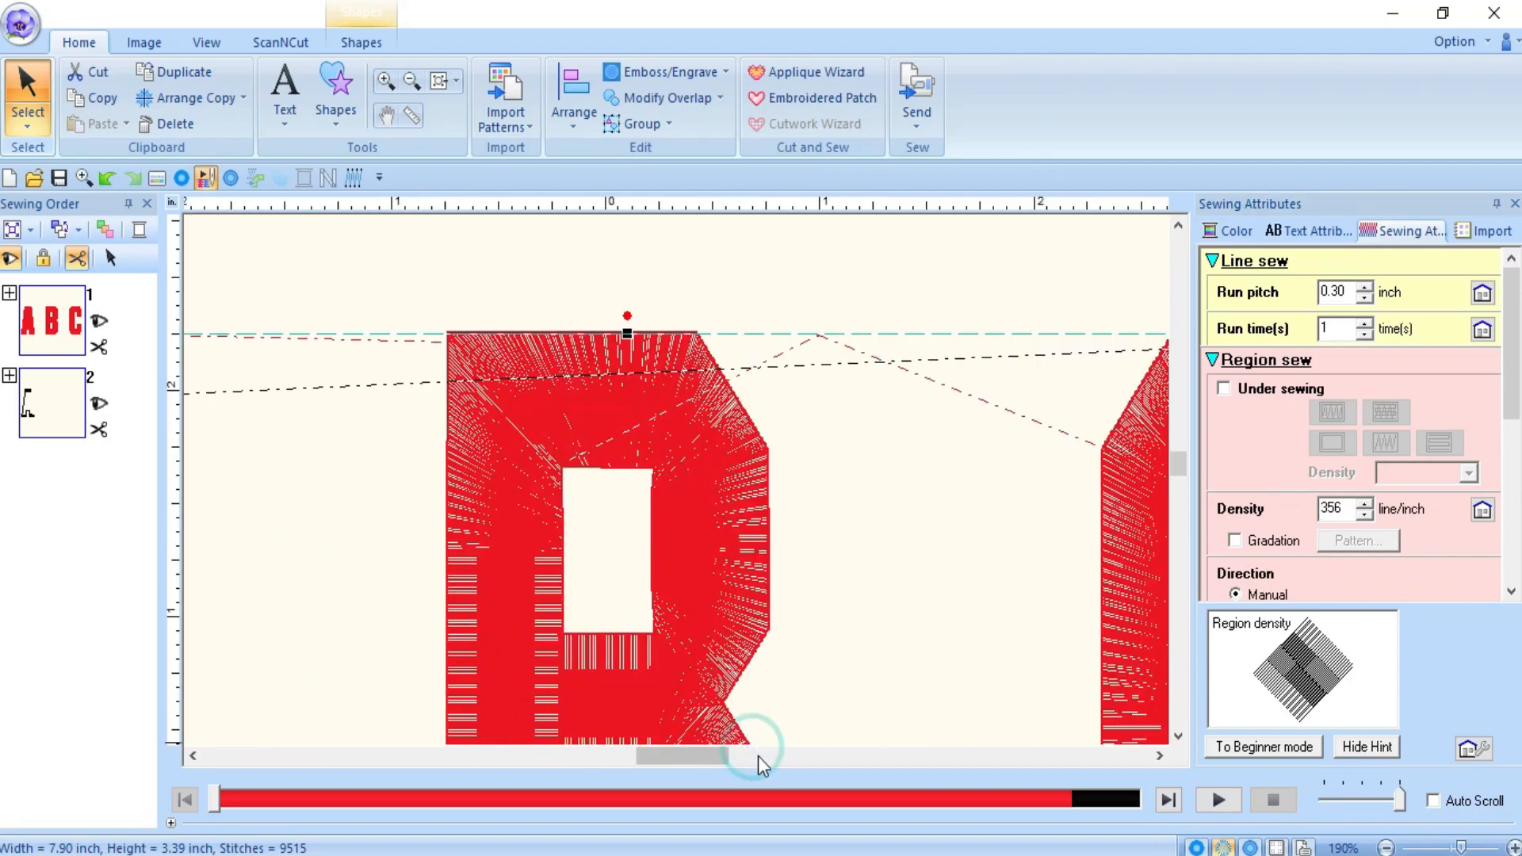
pyautogui.click(759, 757)
pyautogui.scroll(-2, 670, 496)
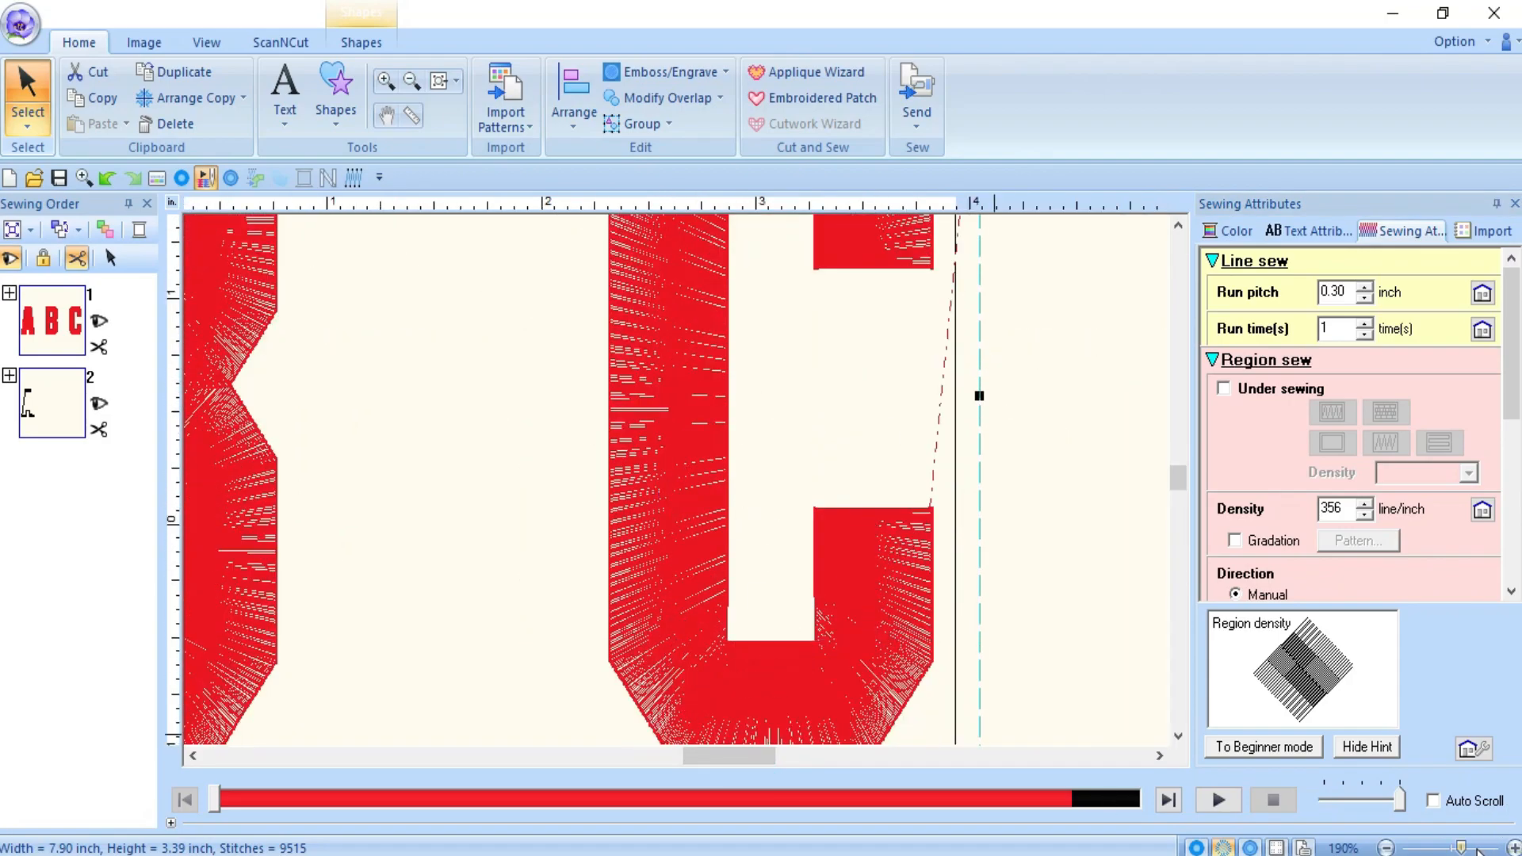
pyautogui.click(1476, 852)
pyautogui.scroll(-5, 669, 316)
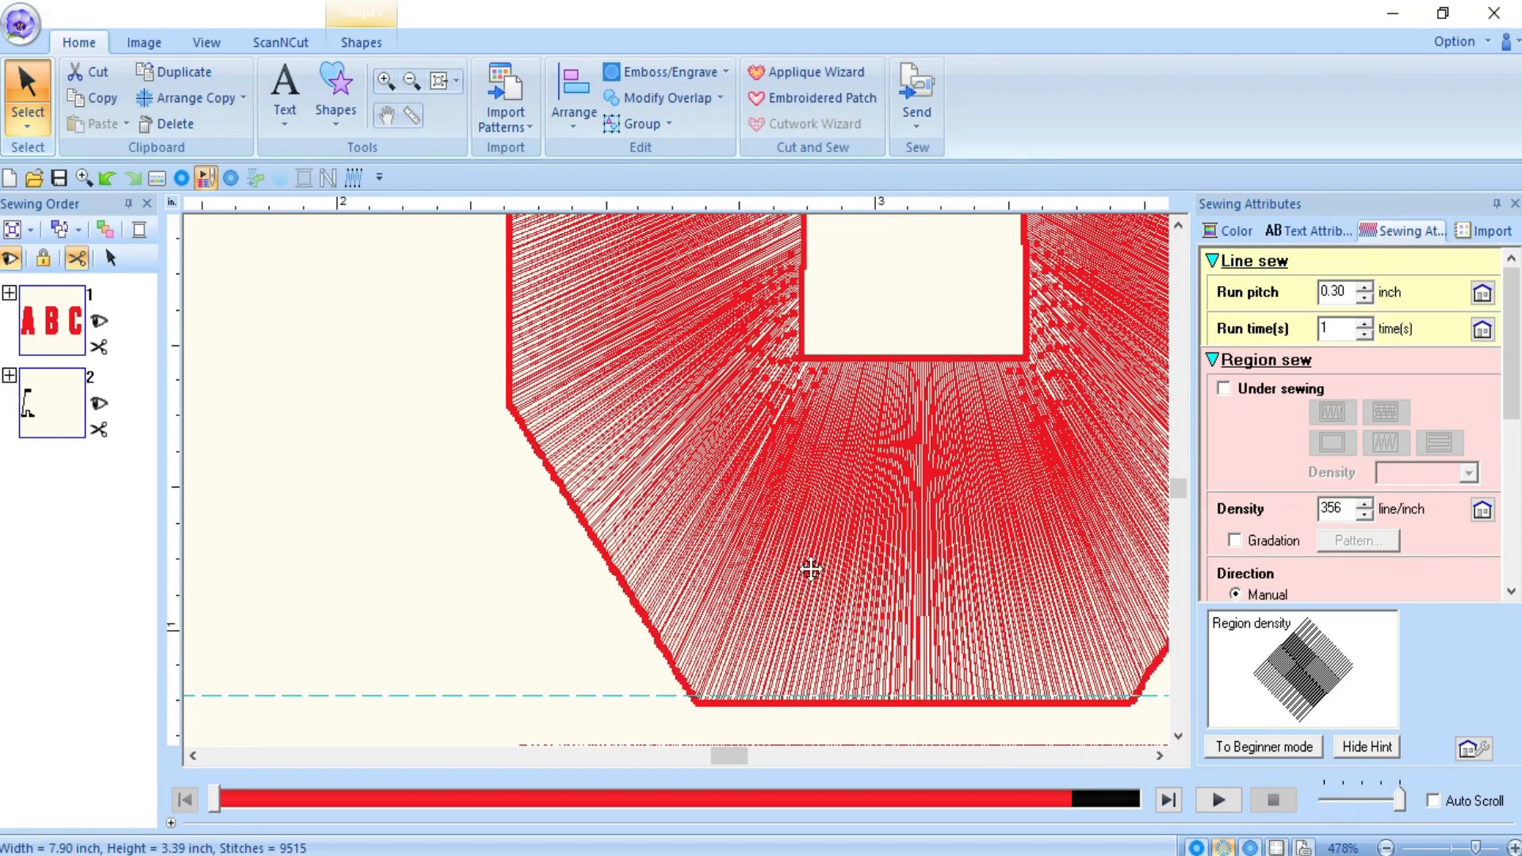
pyautogui.click(793, 756)
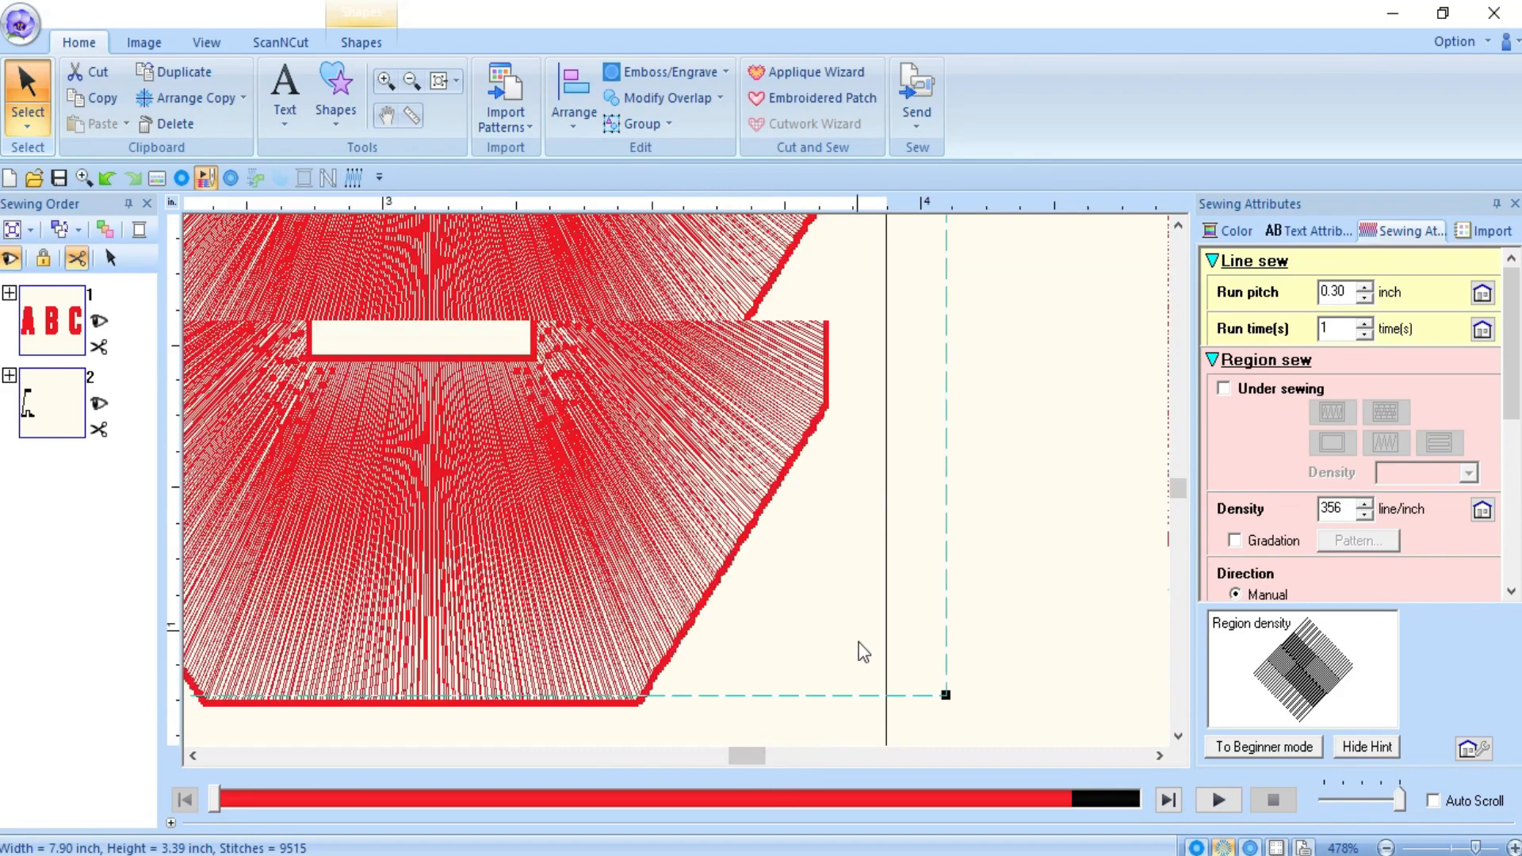
pyautogui.scroll(3, 862, 651)
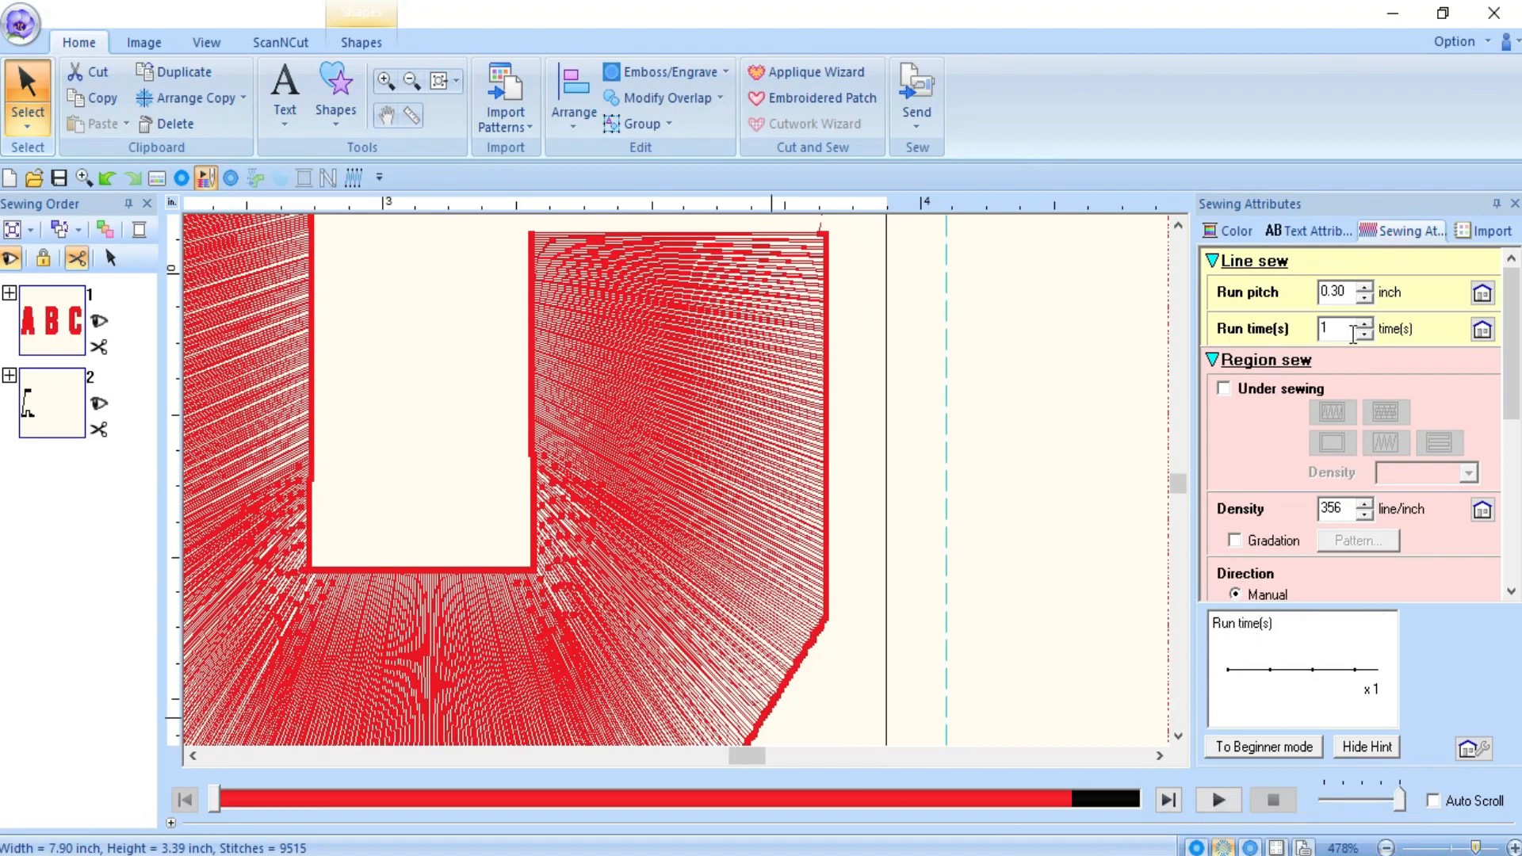
# - Turn off Half Stitch for the region sewing of the selected shapes
pyautogui.scroll(-3, 1299, 480)
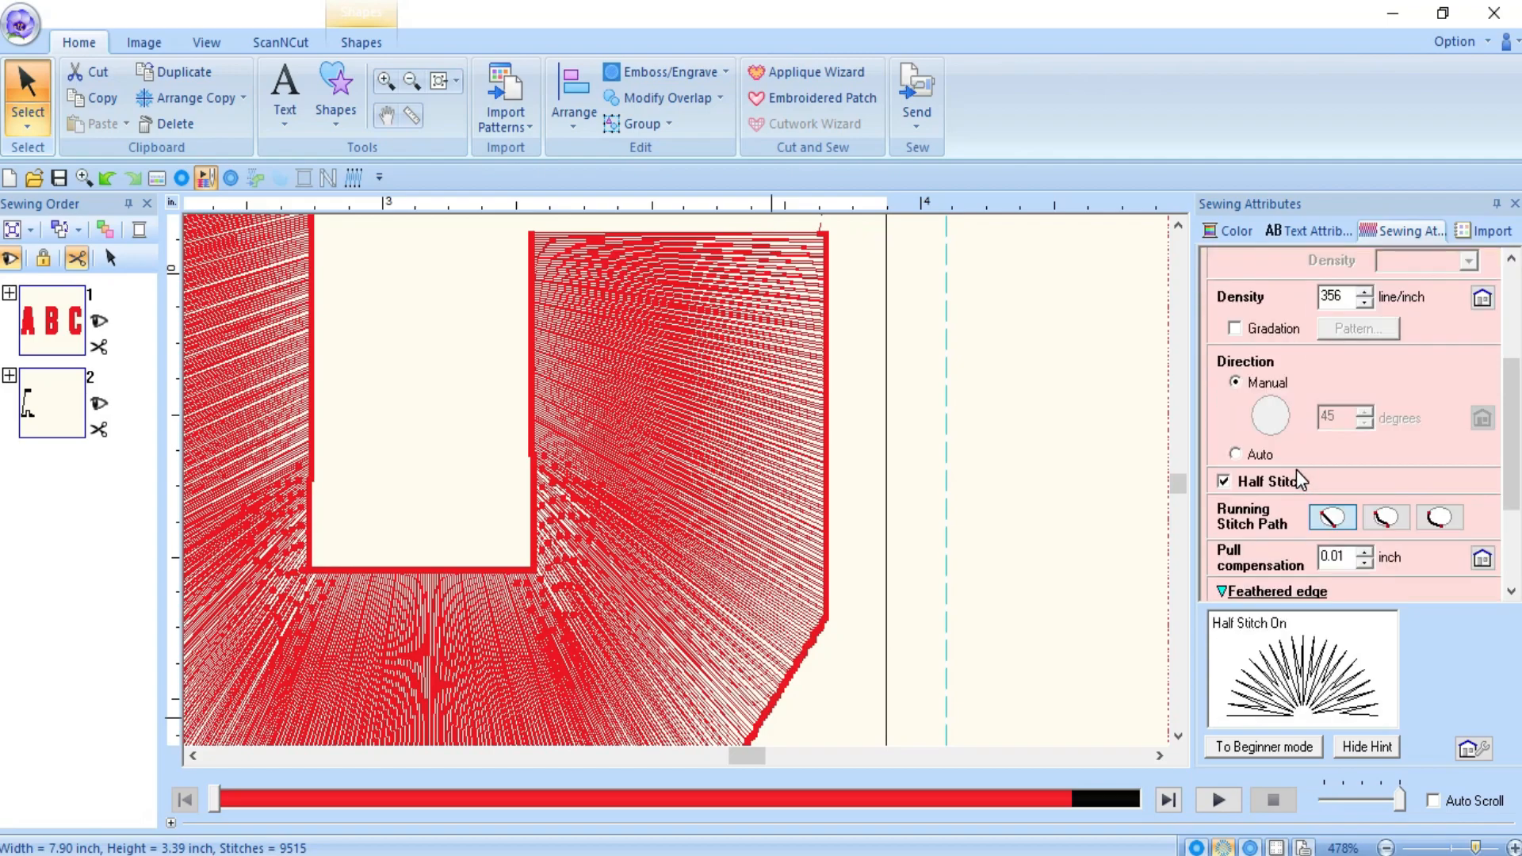
pyautogui.click(1224, 482)
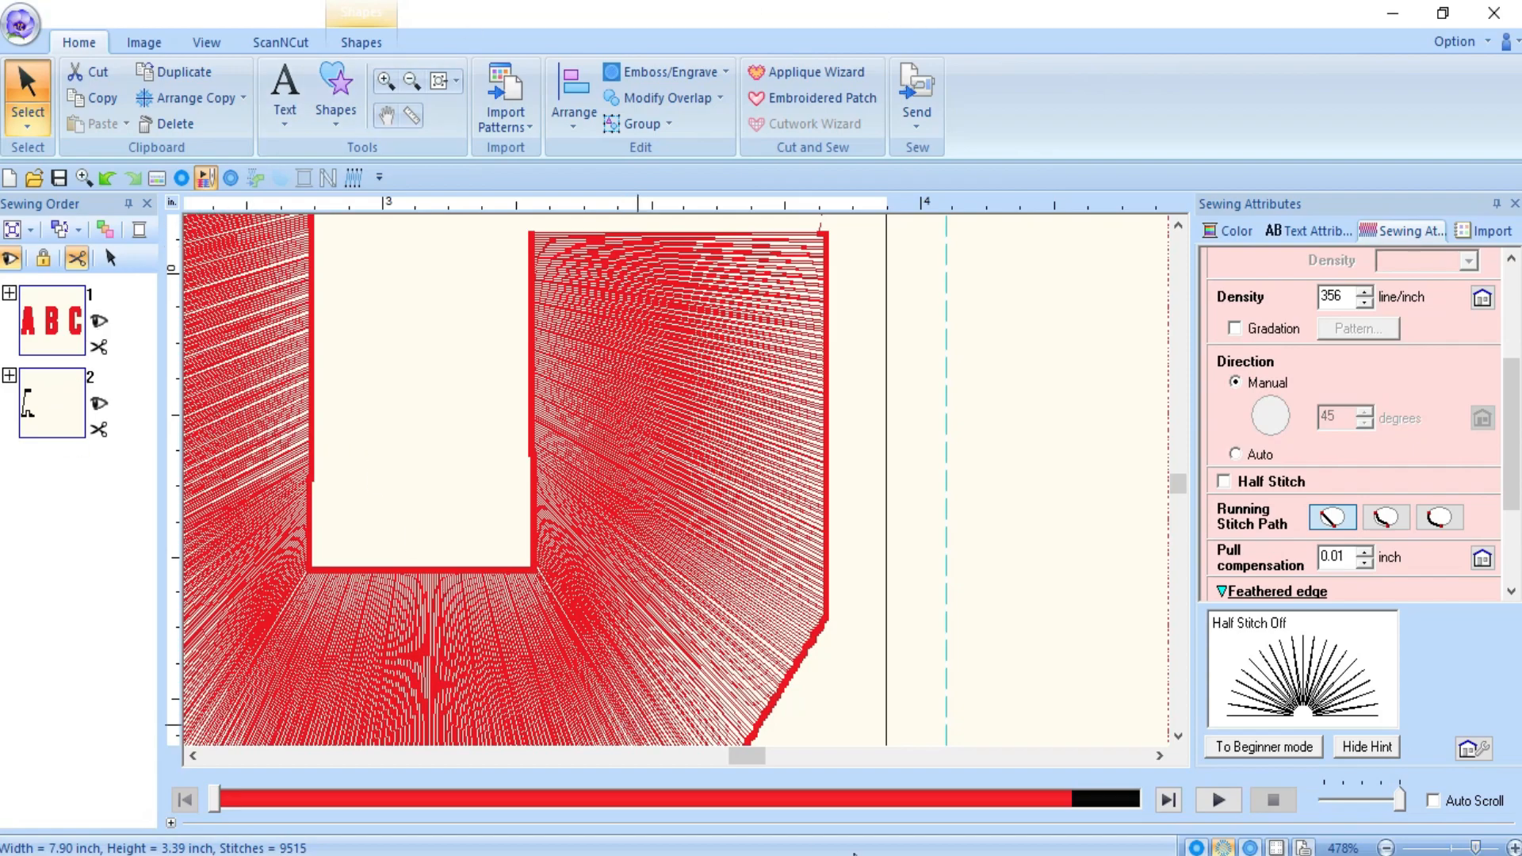
pyautogui.click(1386, 847)
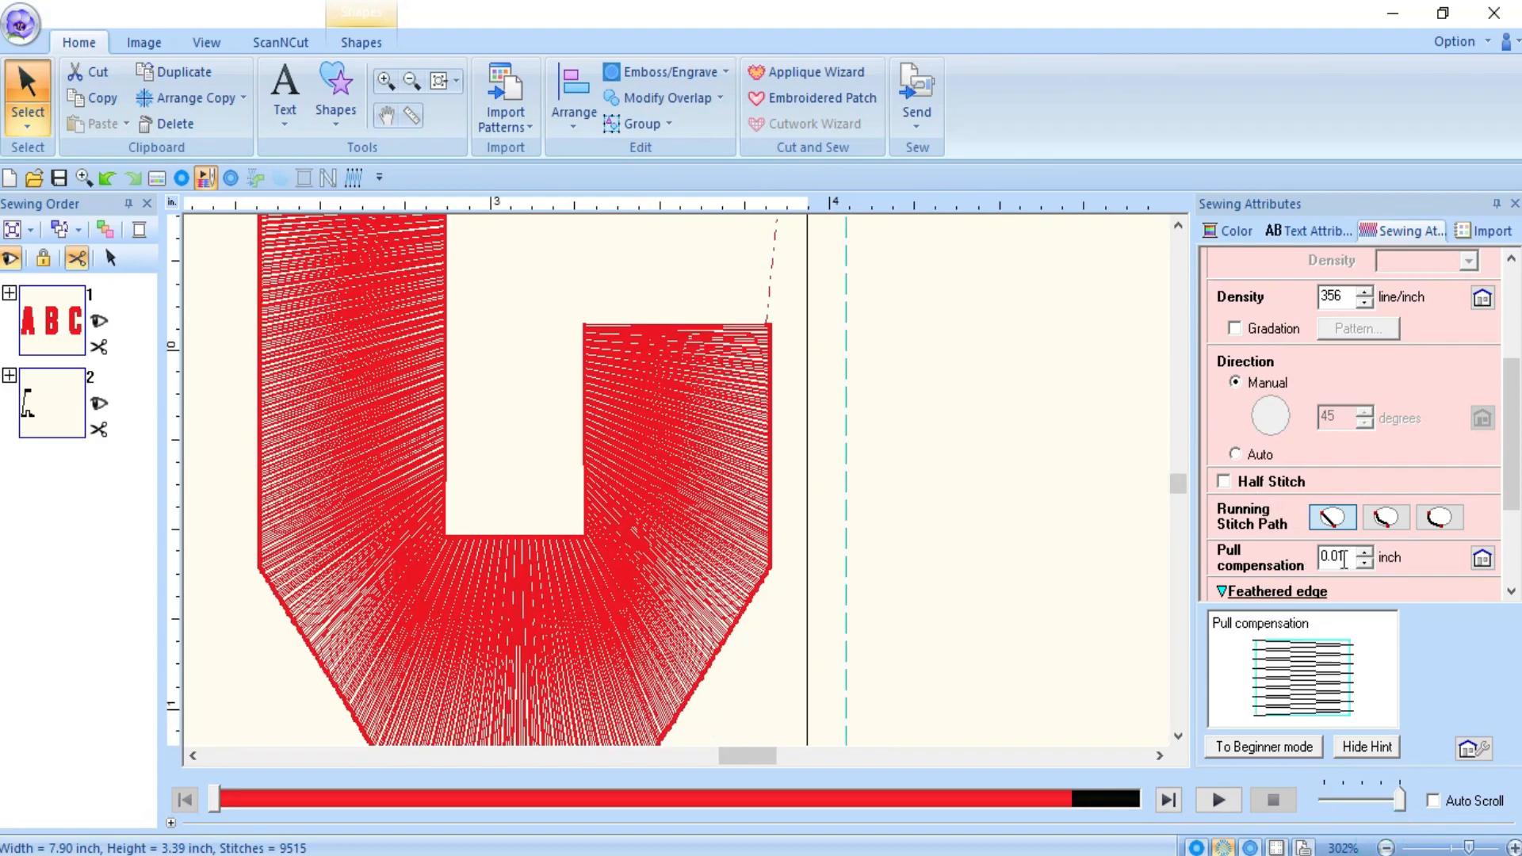
# - Set the pull compensation of the selected shapes to 0.04 inch and check its effect on all three letters
pyautogui.click(1365, 552)
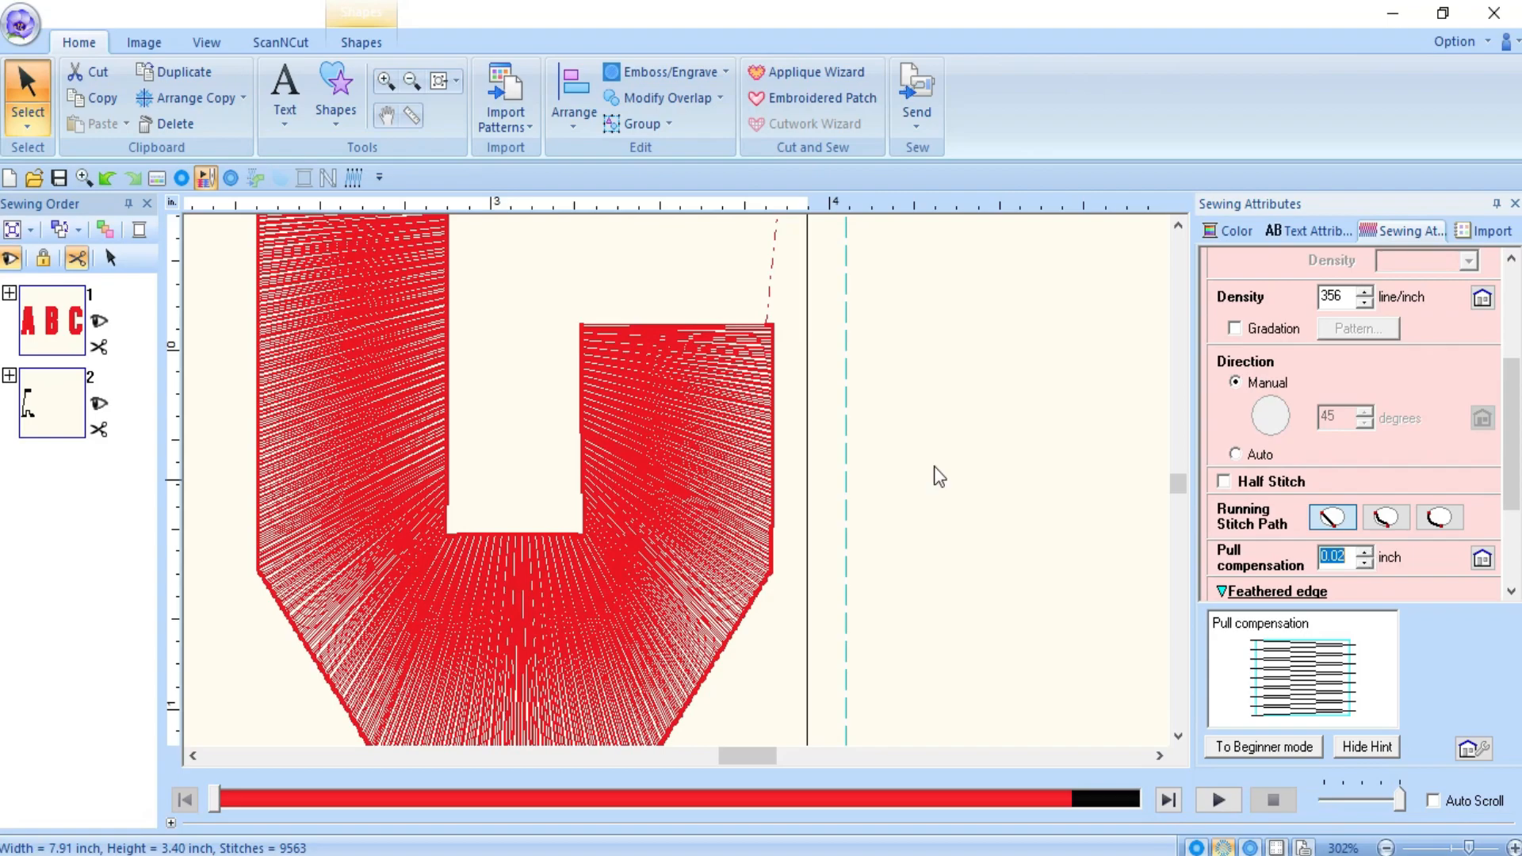
pyautogui.scroll(5, 520, 493)
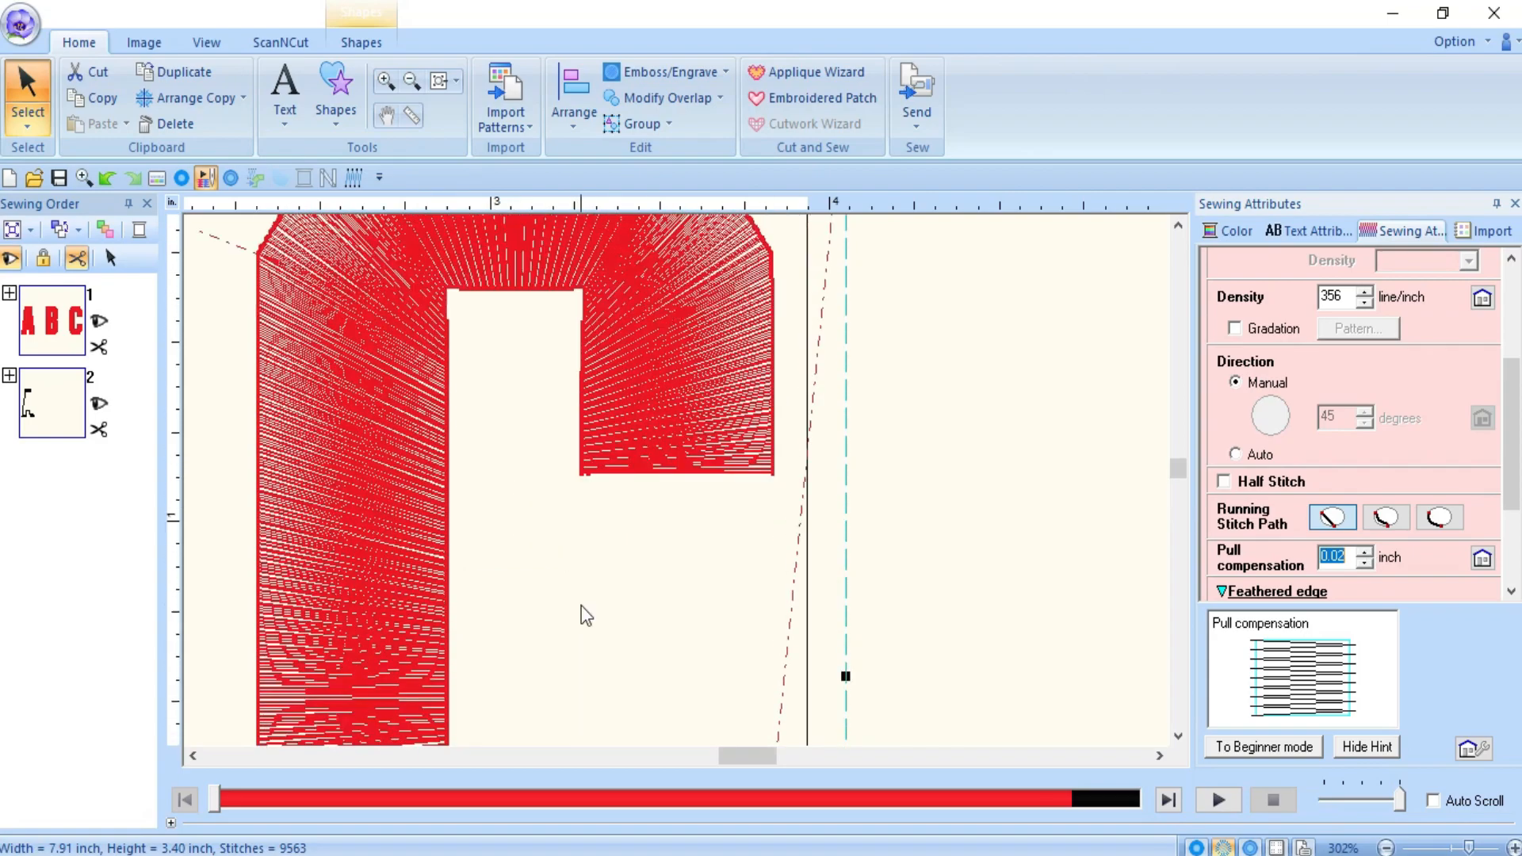
pyautogui.click(1365, 551)
pyautogui.click(1364, 552)
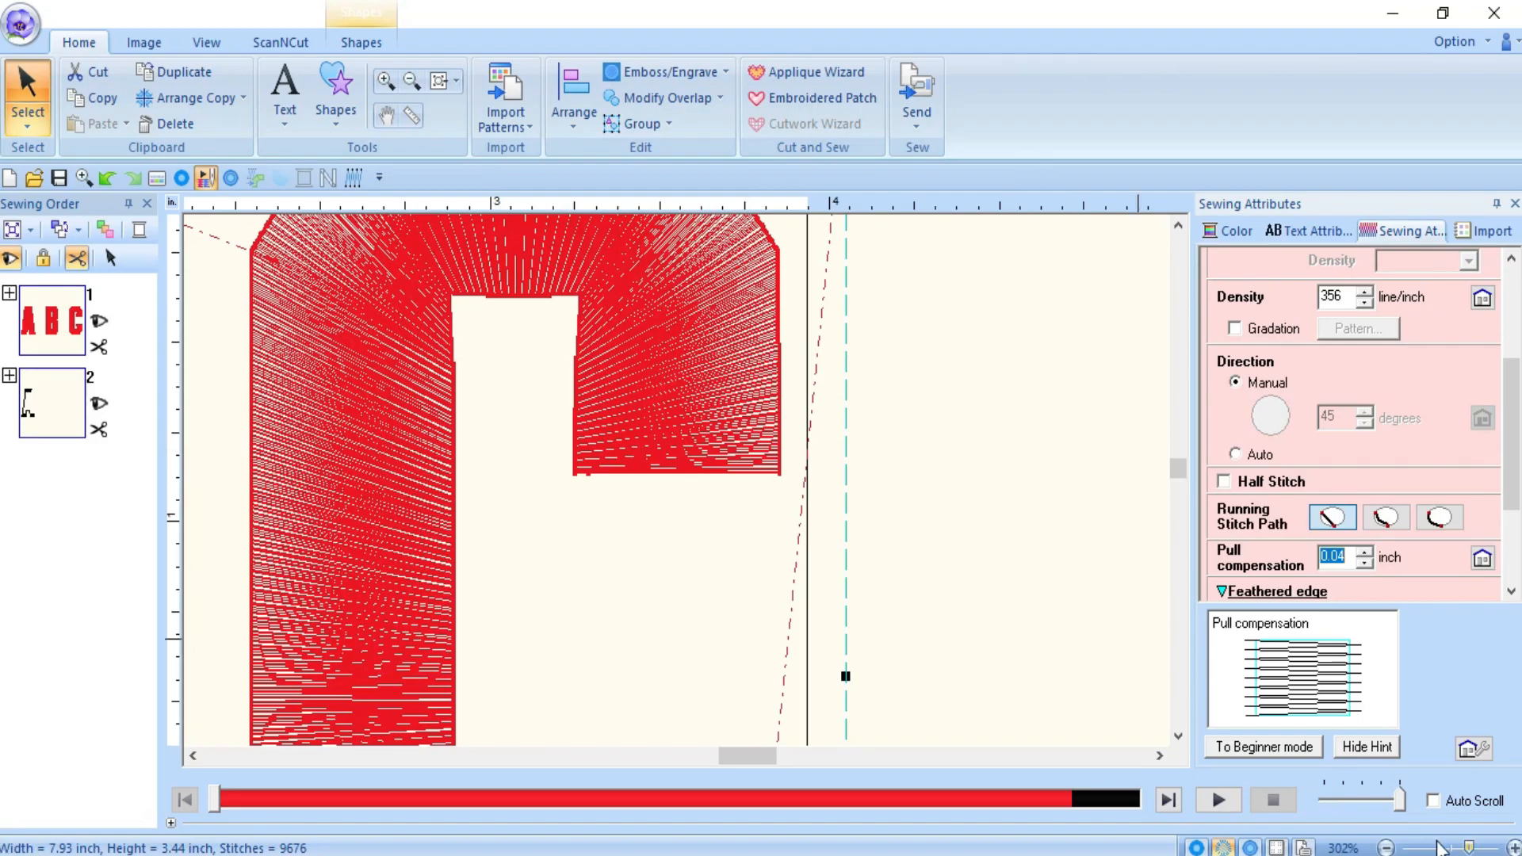
pyautogui.click(1439, 847)
pyautogui.moveTo(772, 757); pyautogui.dragTo(685, 757)
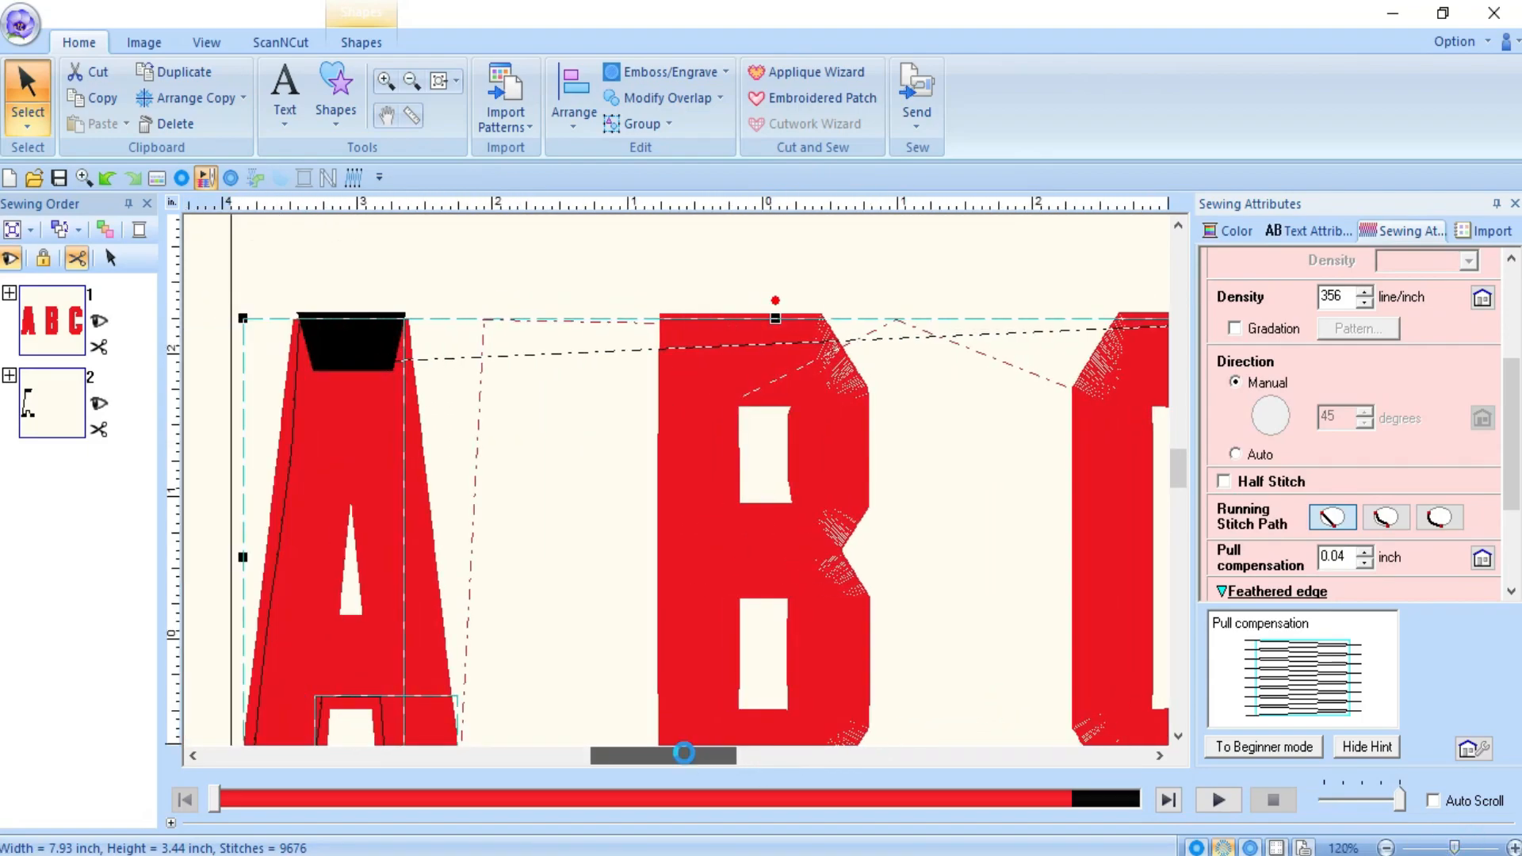
pyautogui.scroll(-4, 522, 547)
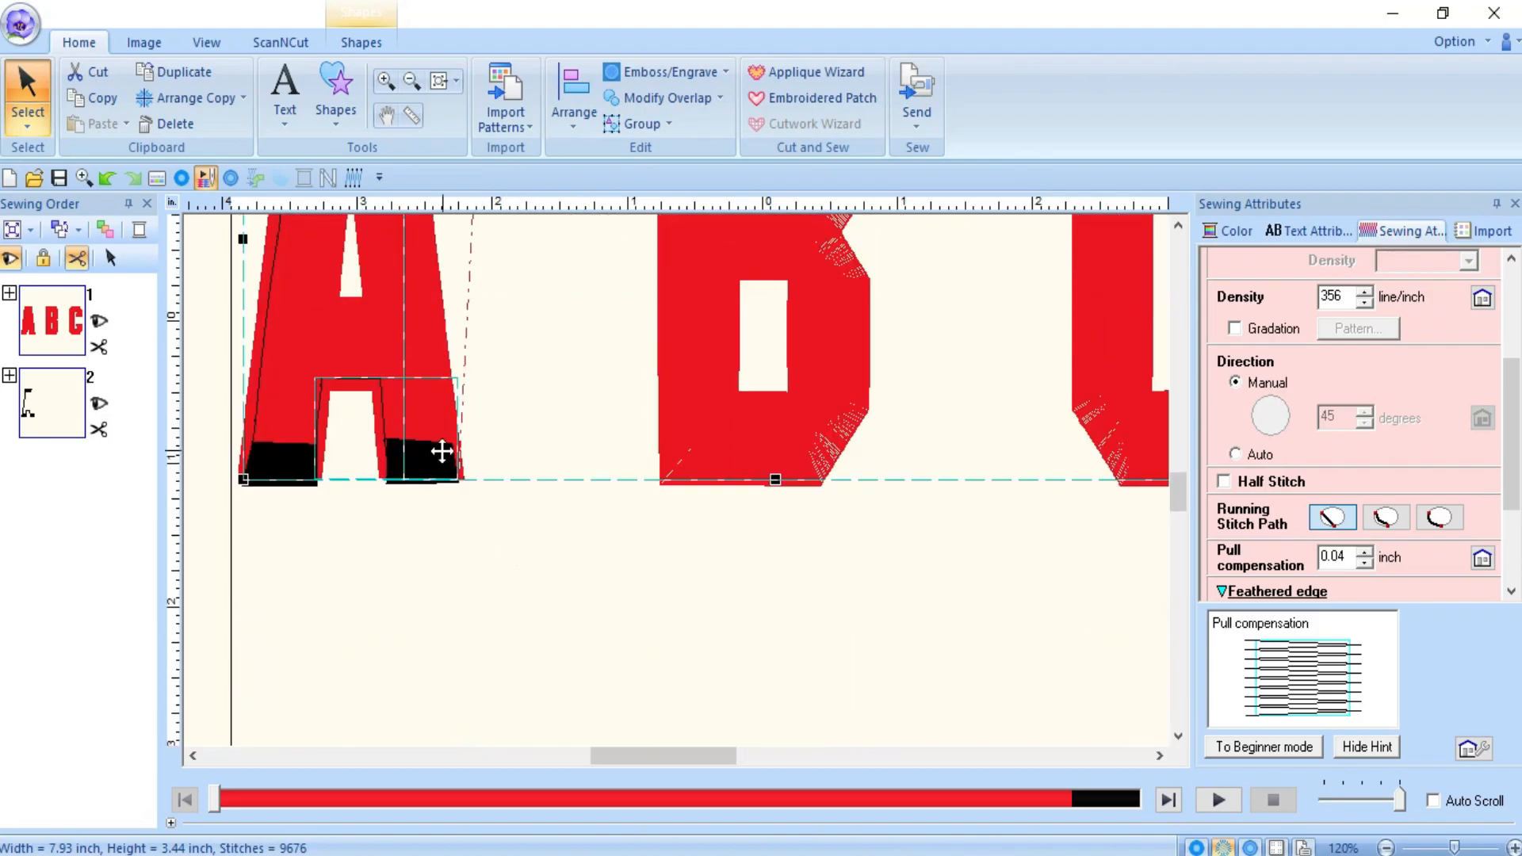
pyautogui.scroll(4, 866, 652)
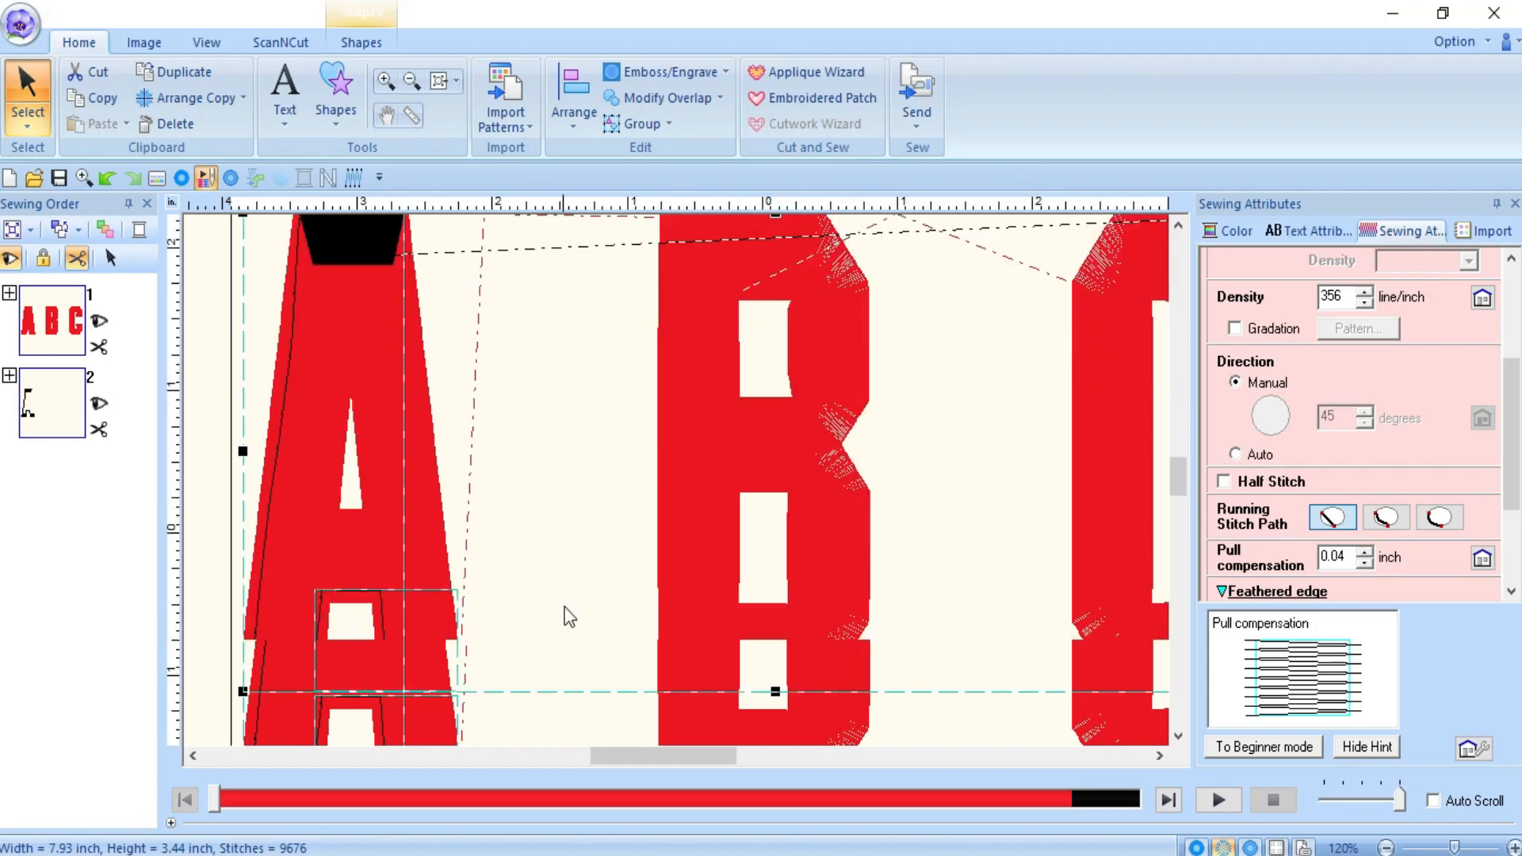
pyautogui.scroll(-1, 567, 615)
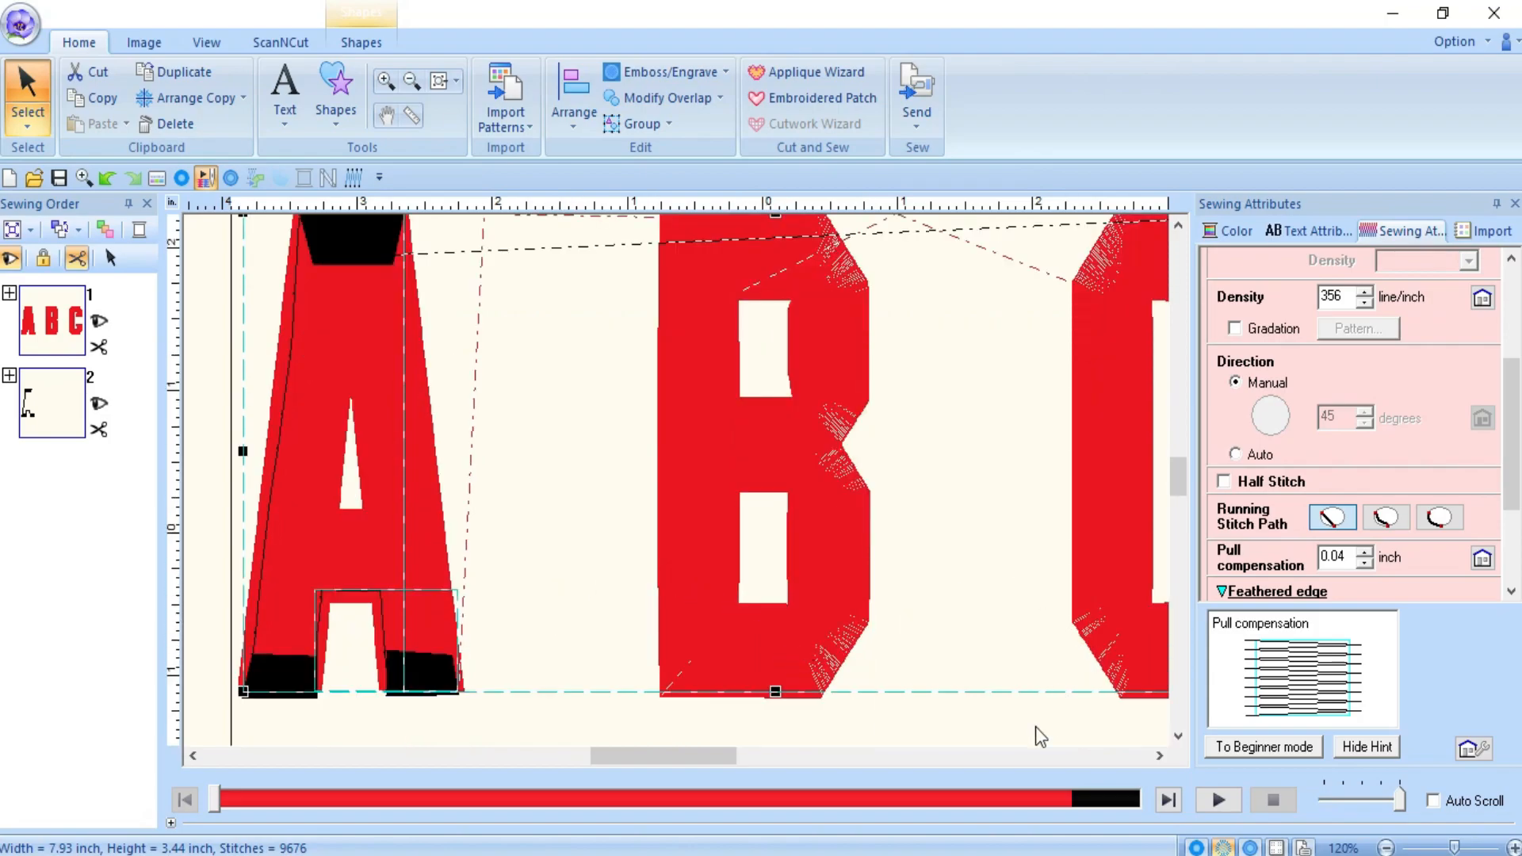
pyautogui.click(972, 757)
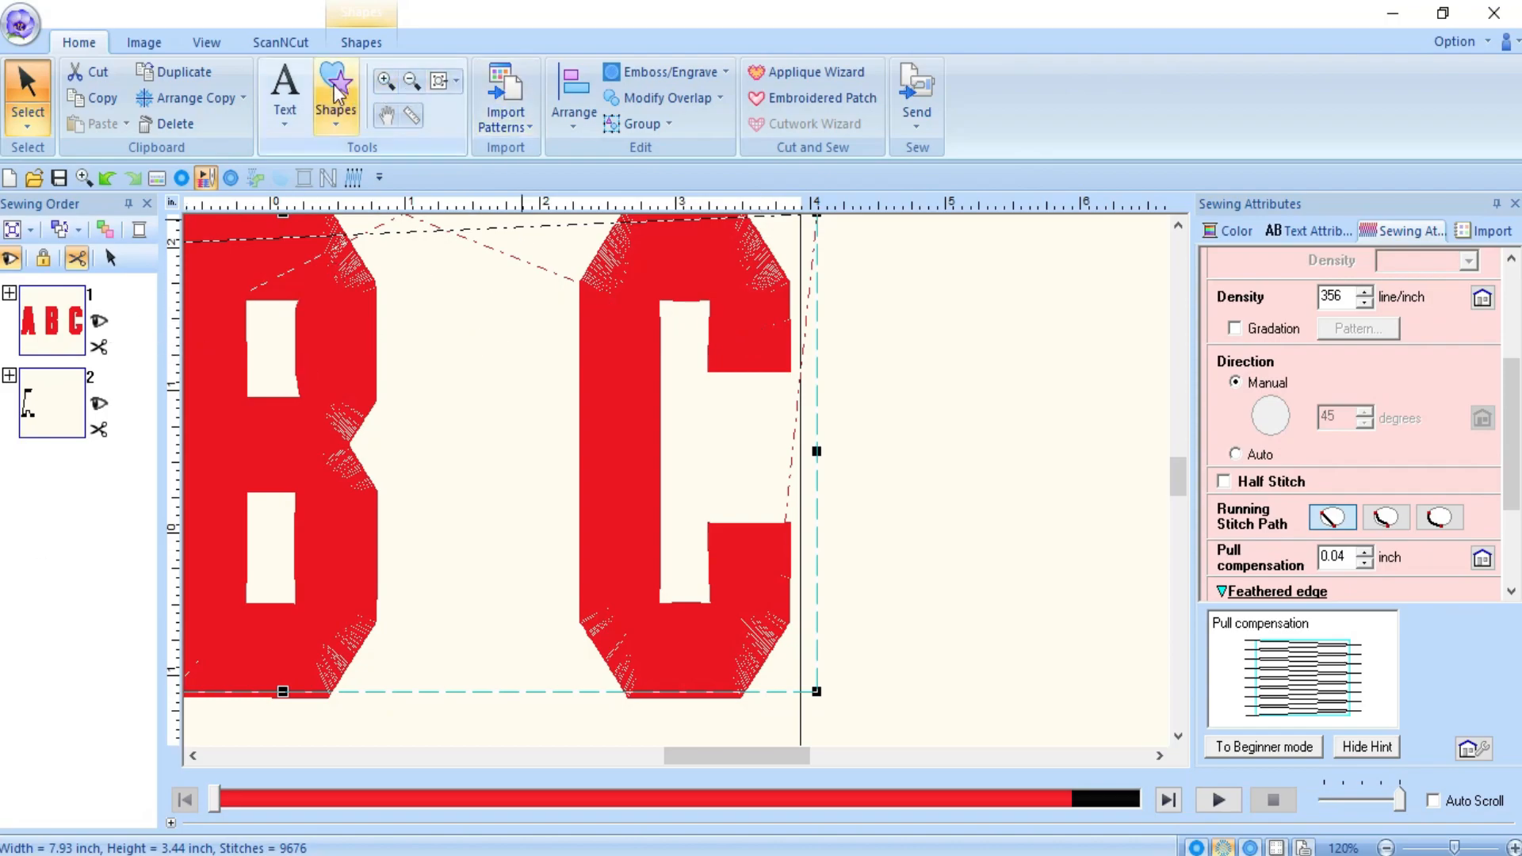
# - Deselect the shapes and punch a straight black satin block across the end of the C's upper arm
pyautogui.click(366, 49)
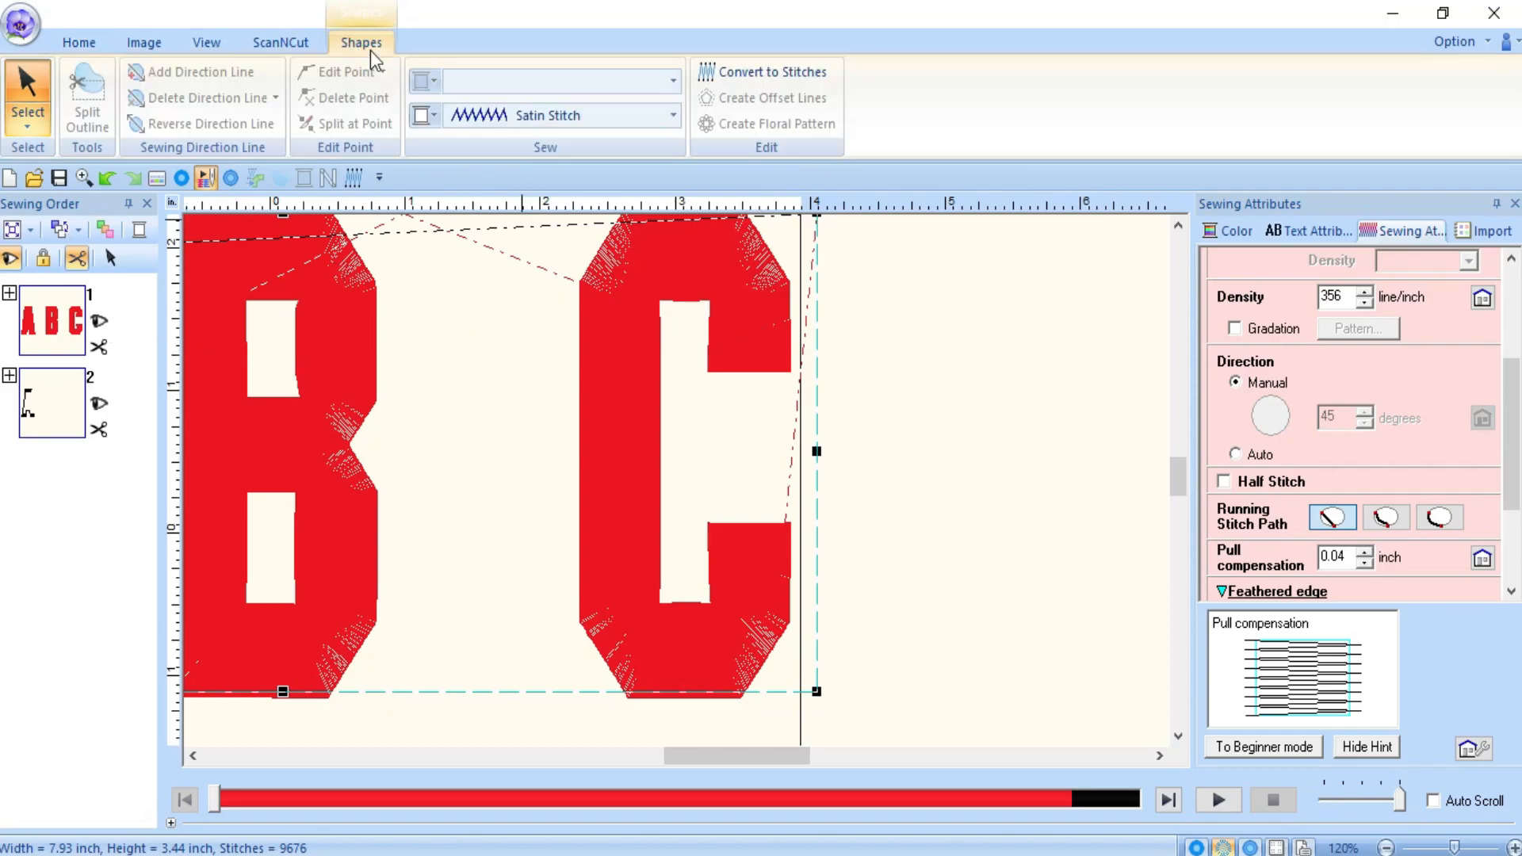
pyautogui.click(952, 347)
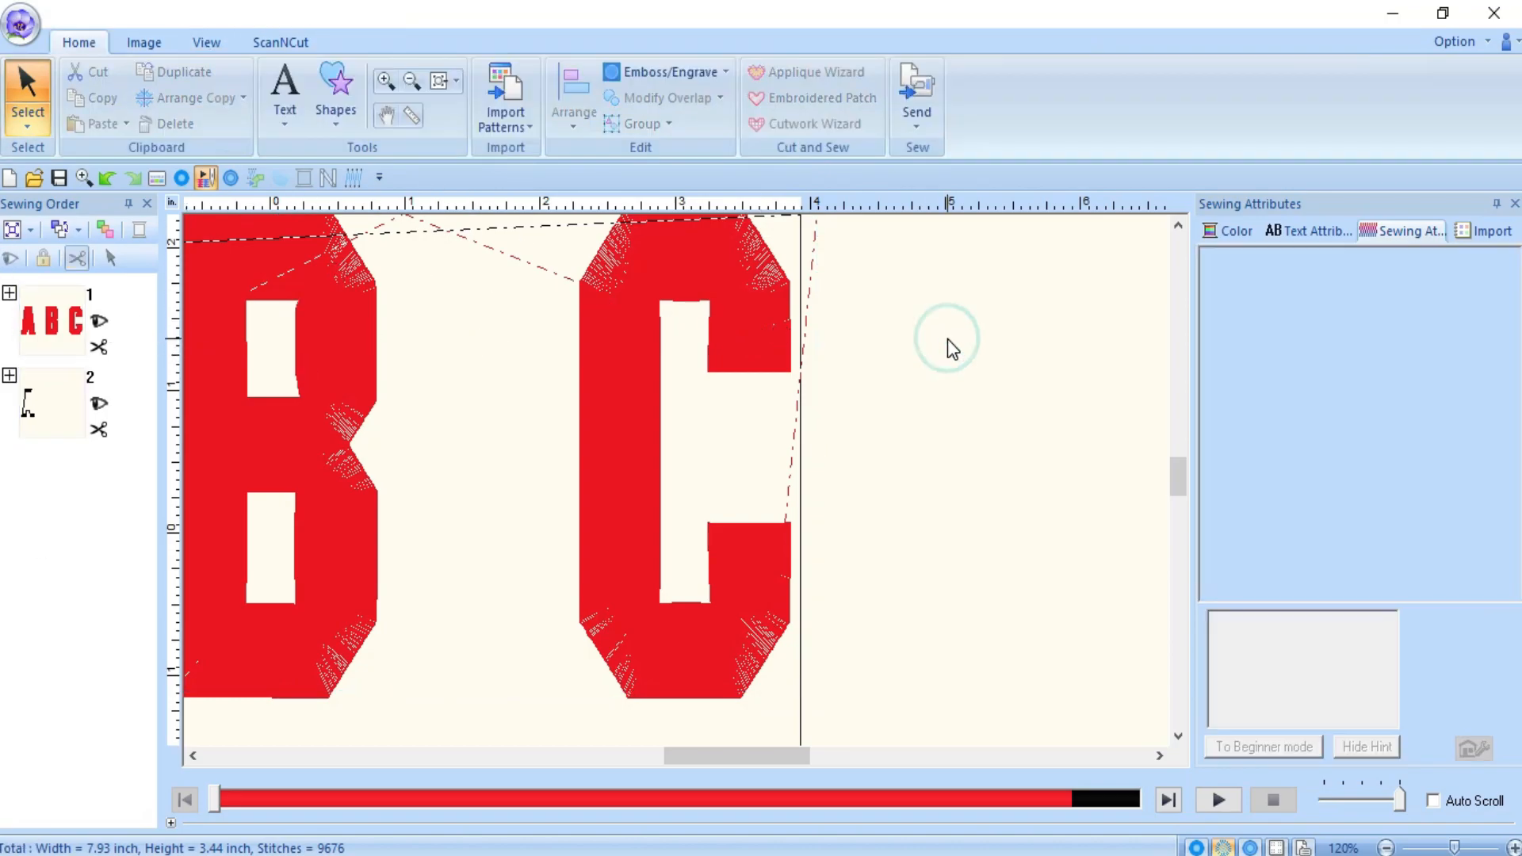
pyautogui.click(1473, 848)
pyautogui.scroll(3, 766, 672)
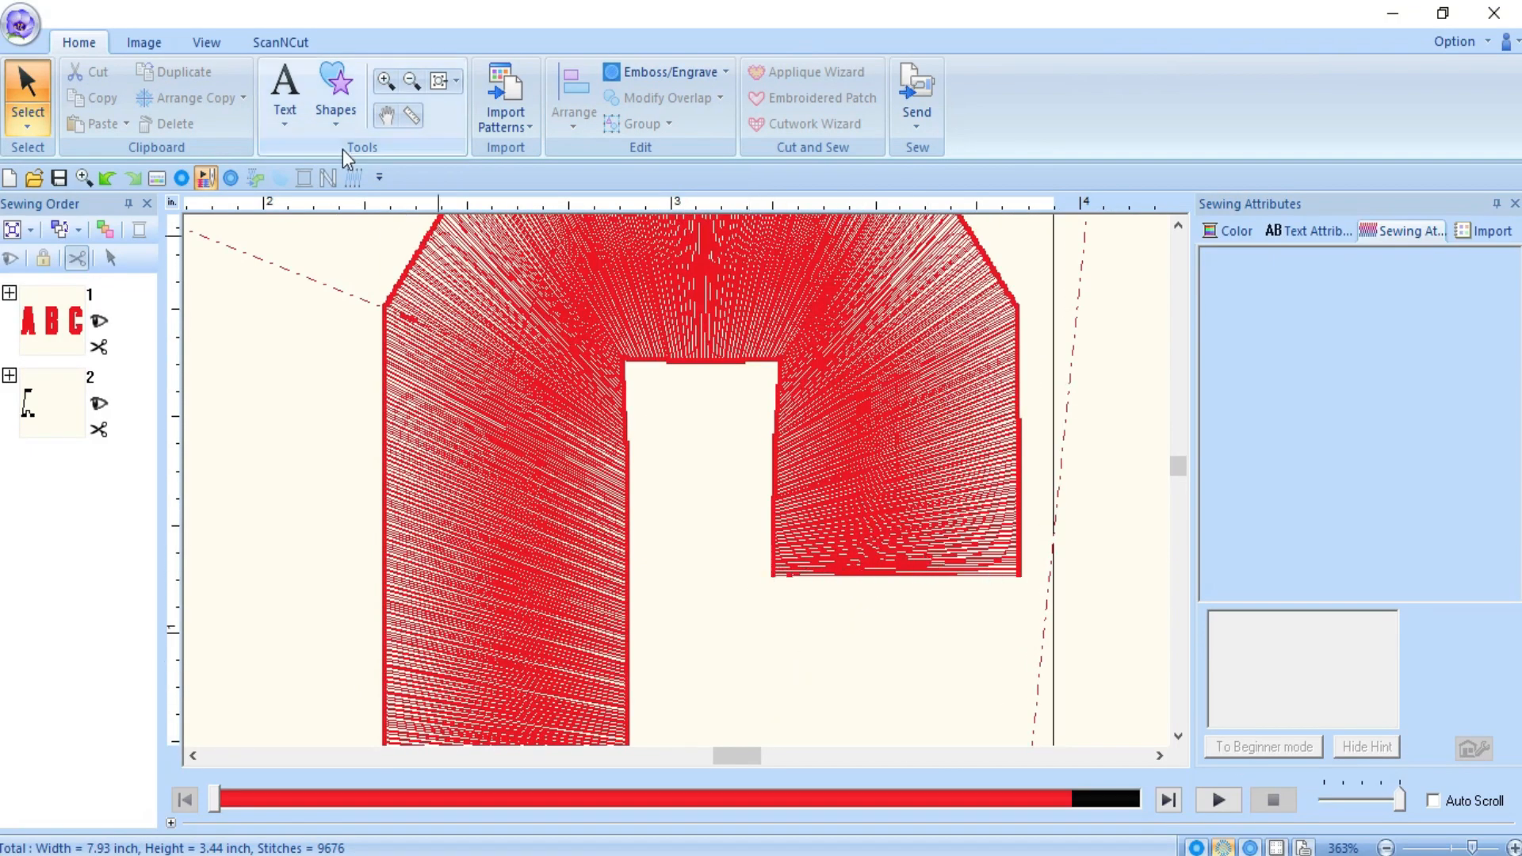
pyautogui.click(336, 89)
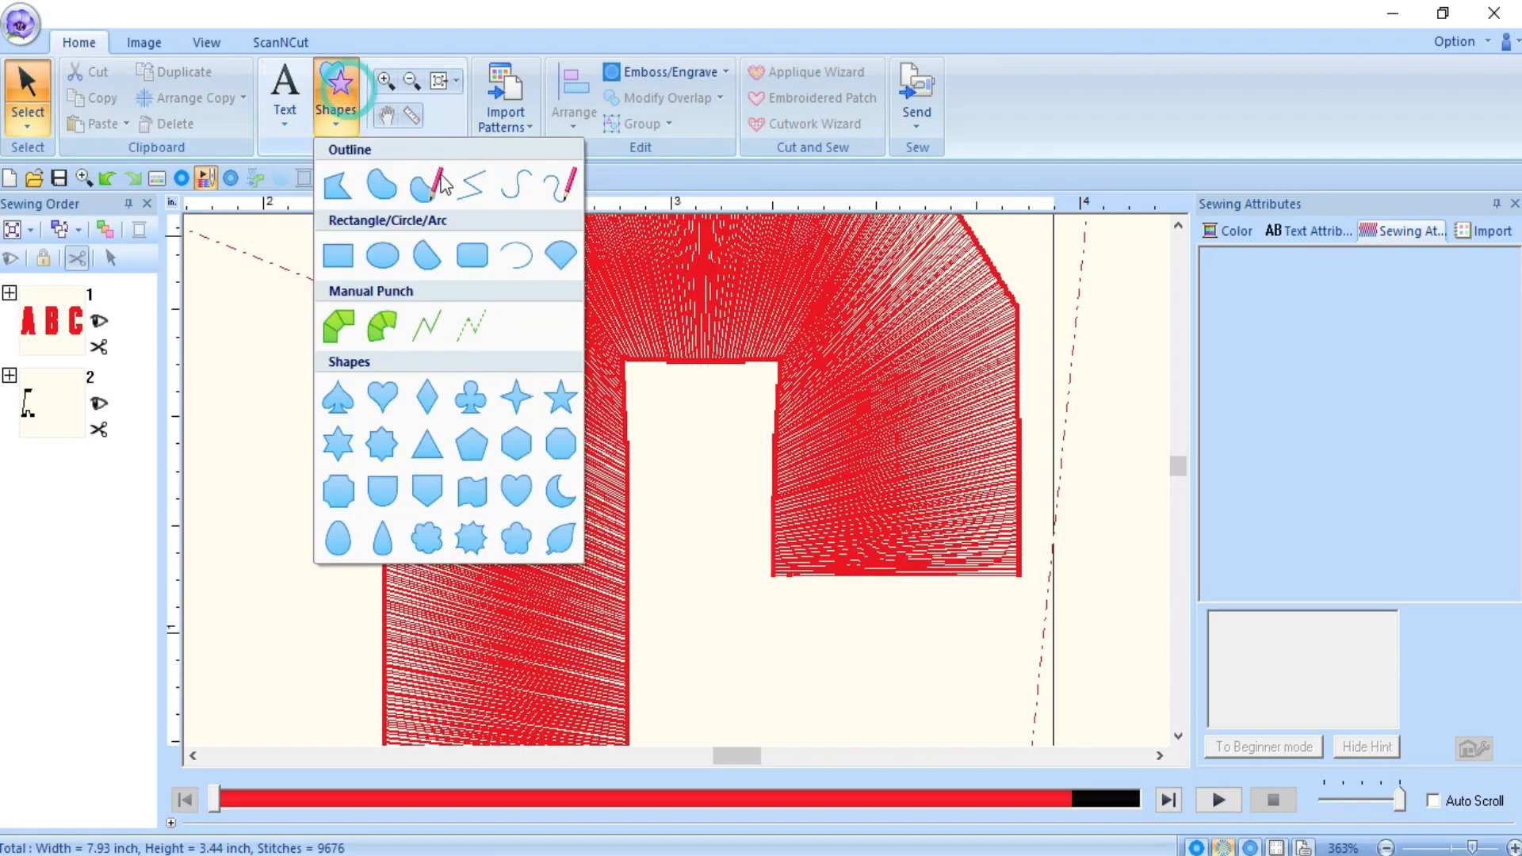
pyautogui.click(349, 321)
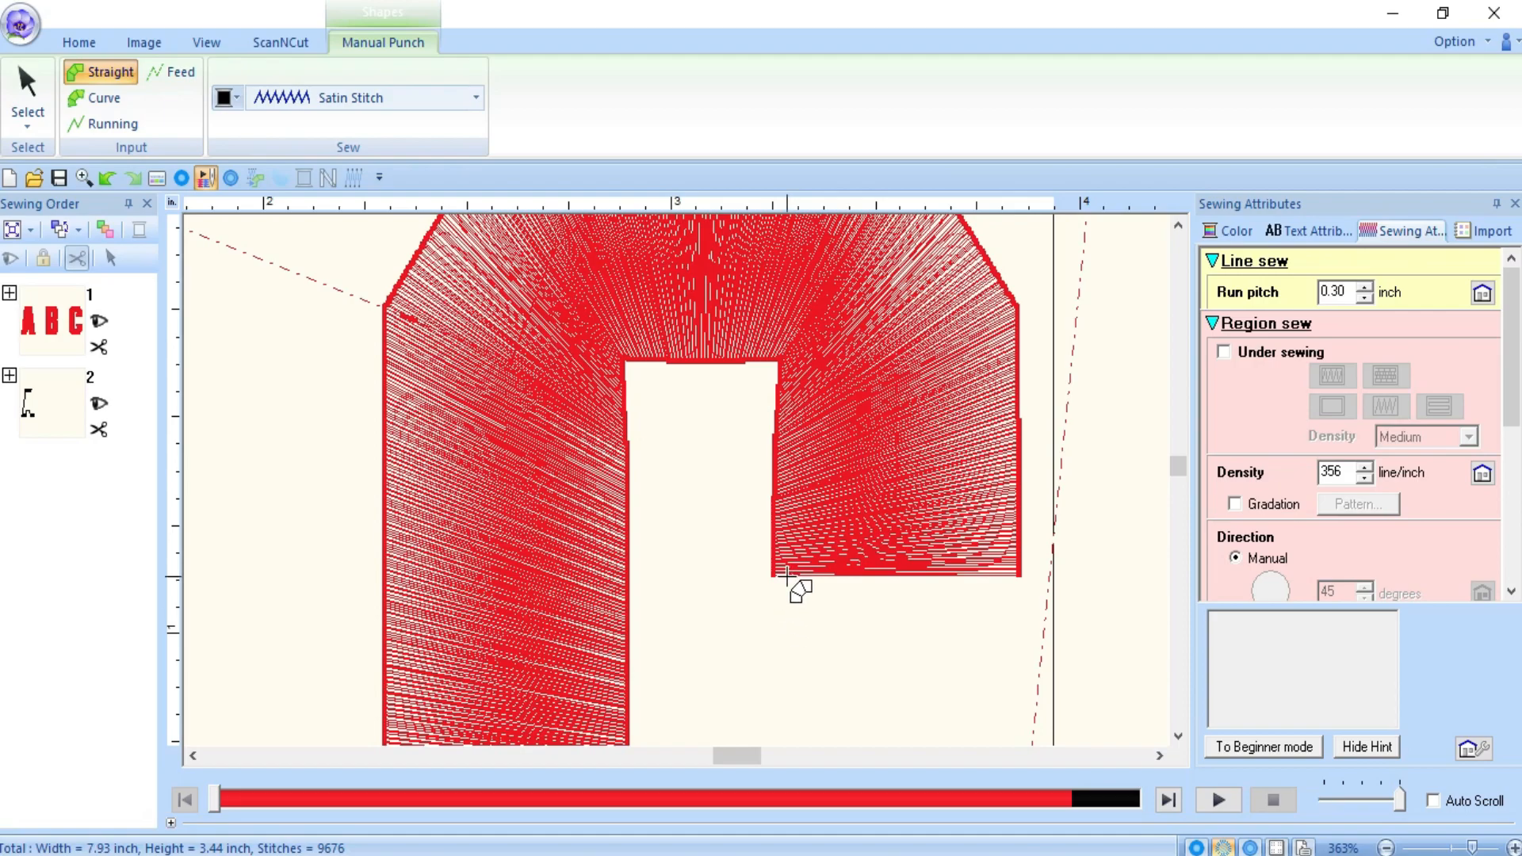
pyautogui.click(774, 572)
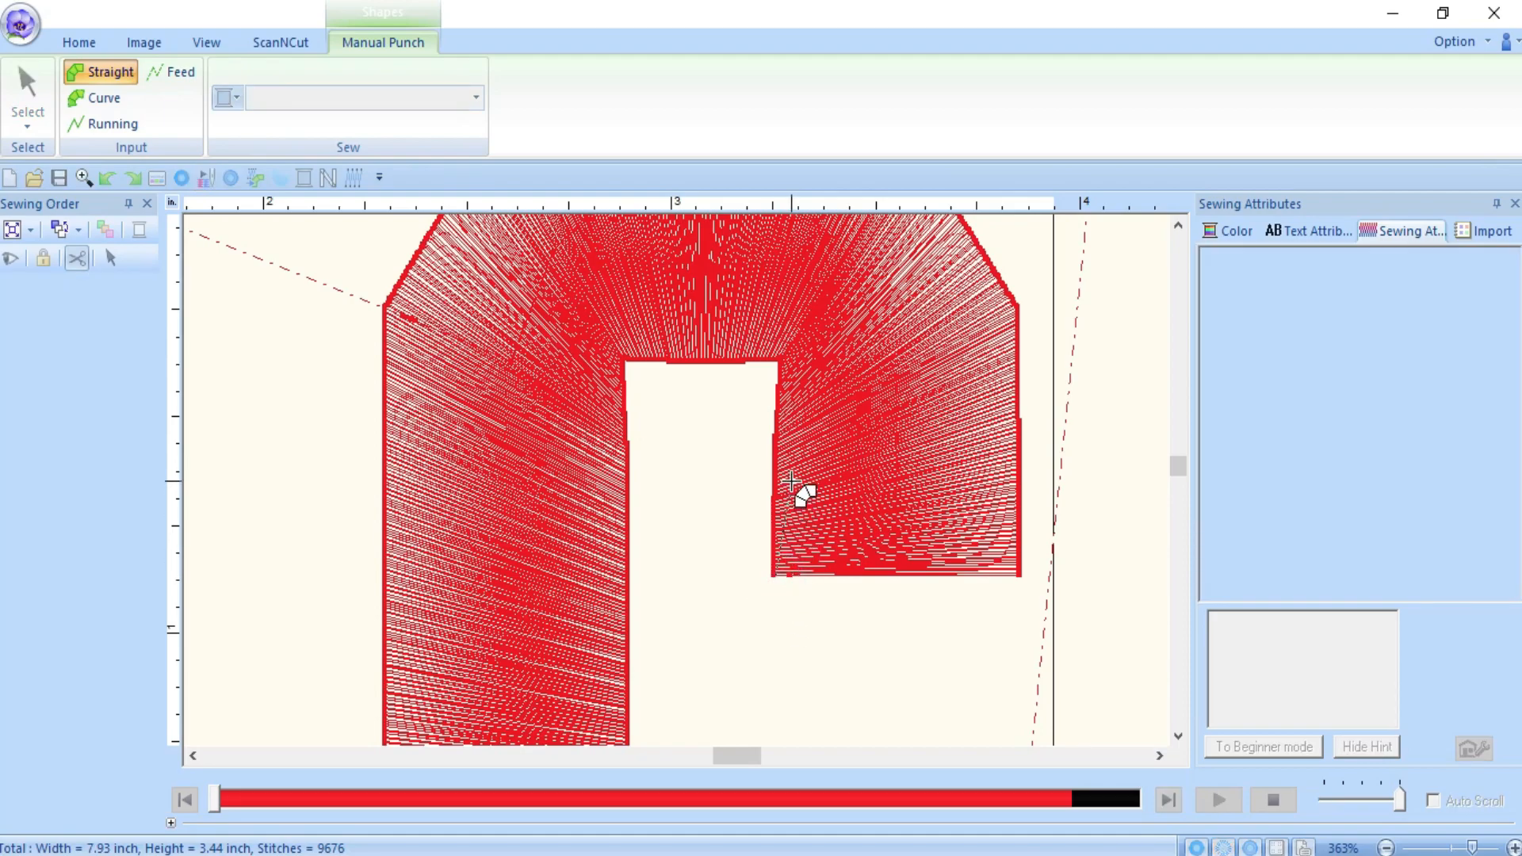
pyautogui.click(787, 474)
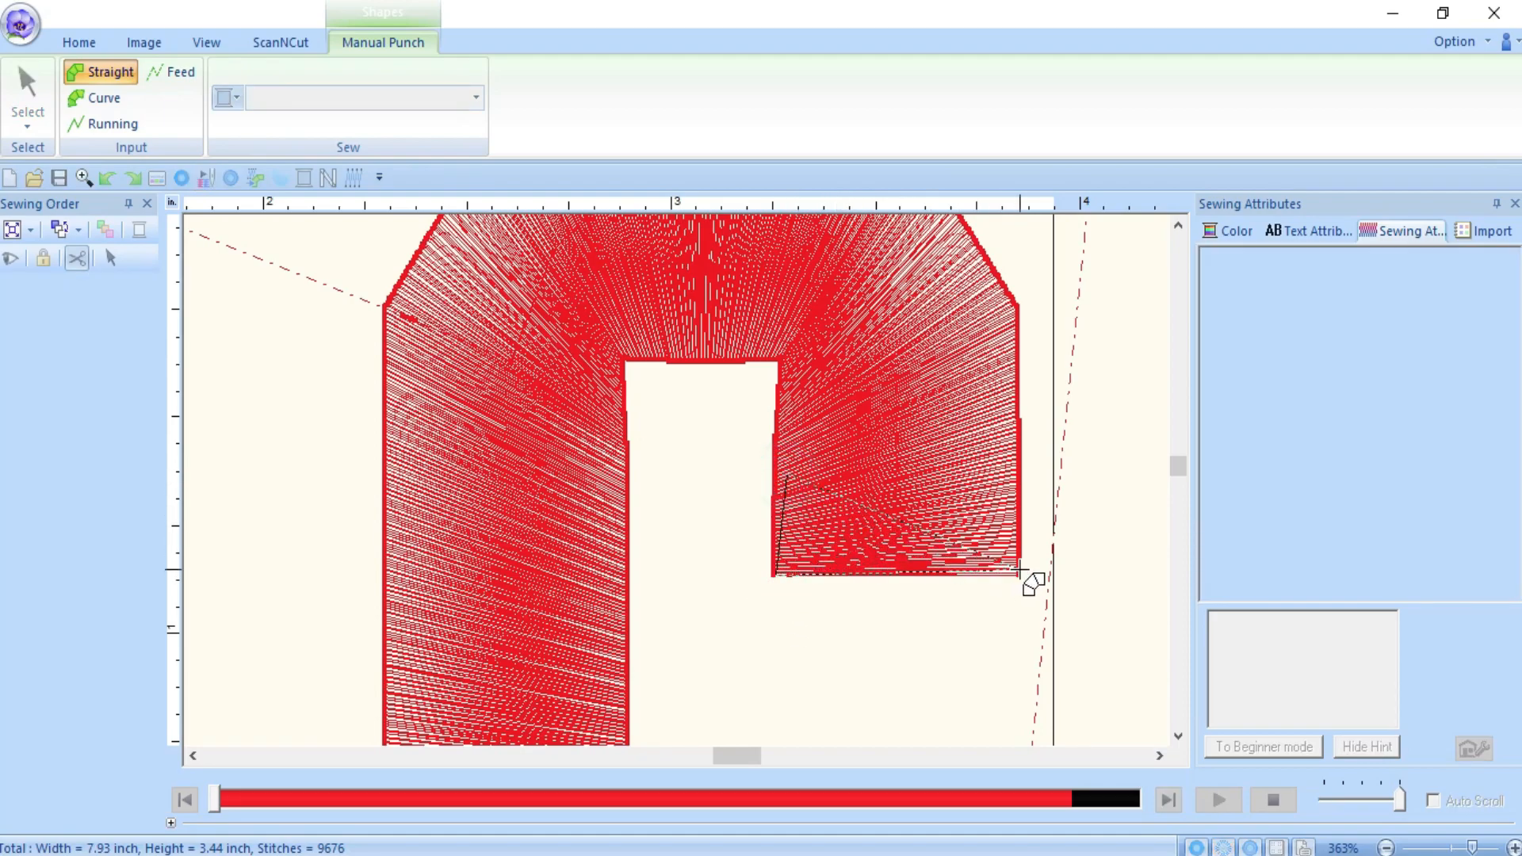
pyautogui.click(1016, 573)
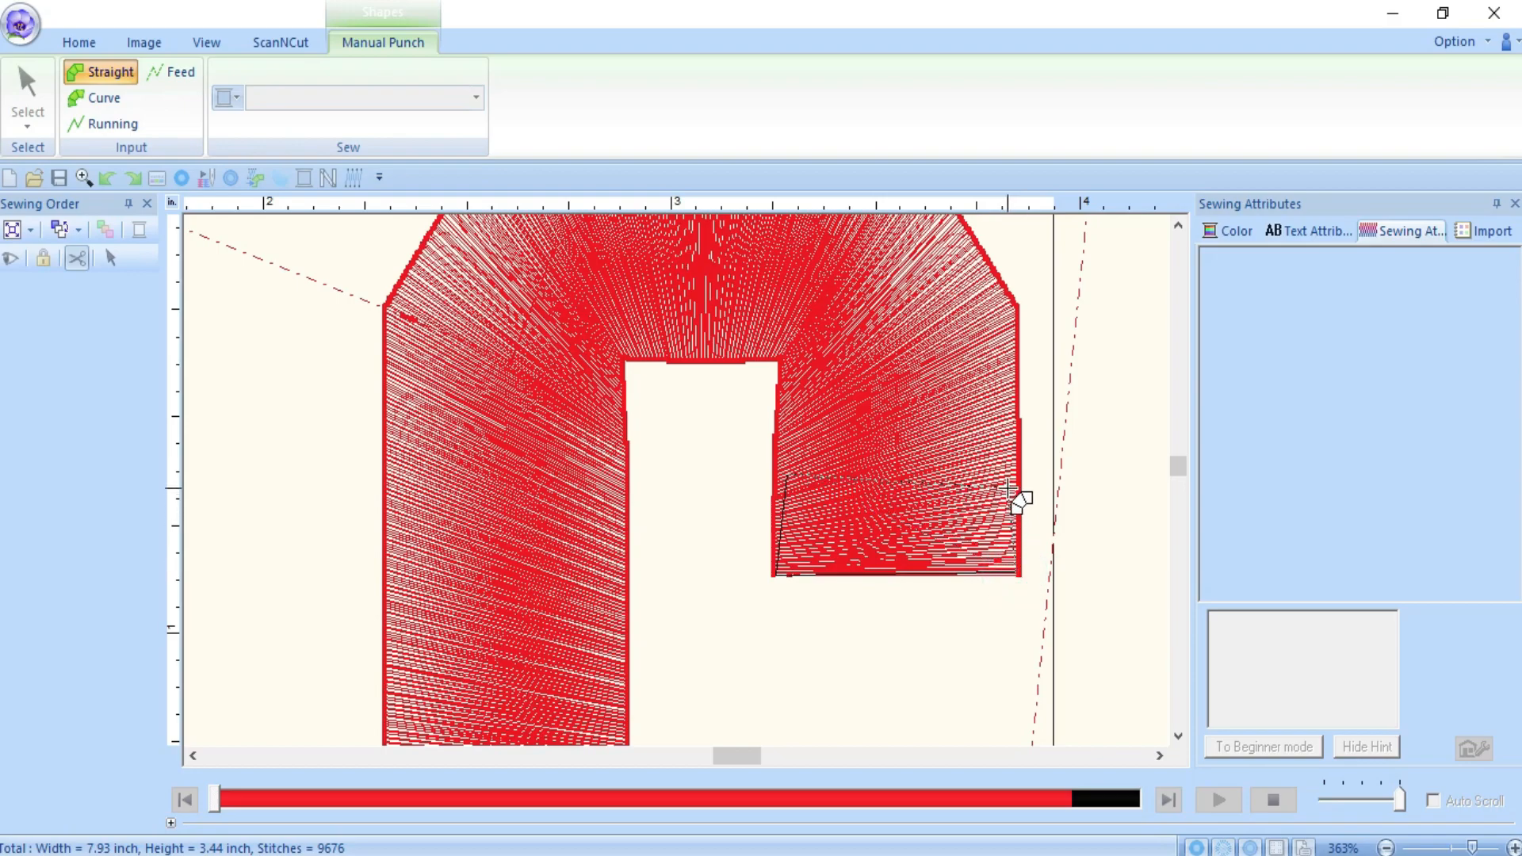
pyautogui.click(1004, 474)
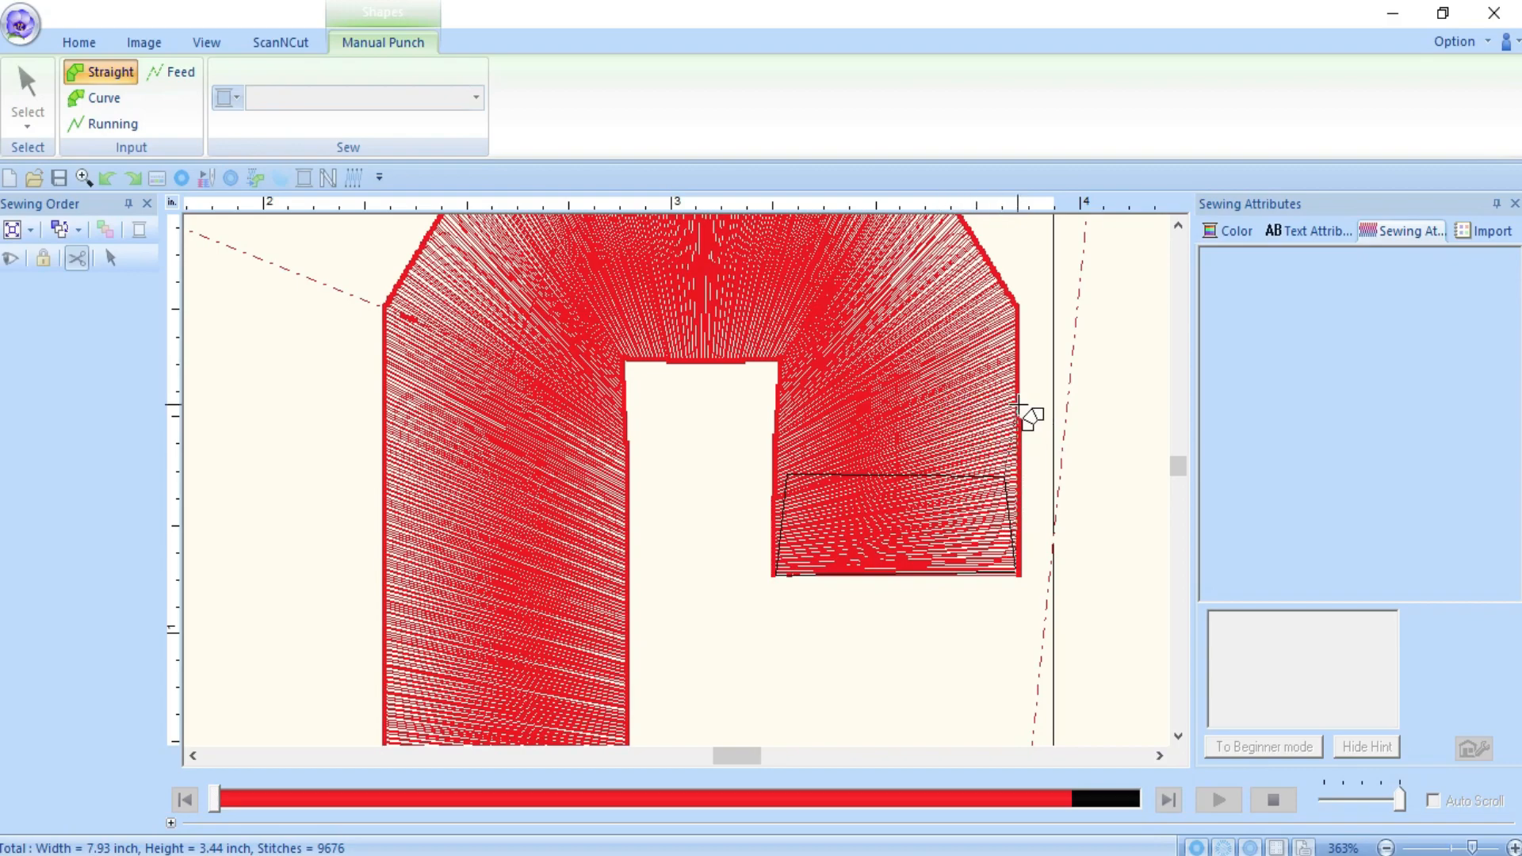
# - Add a running stitch from the upper arm's block along the C's inner edge, around the top of the opening to the stem
pyautogui.press('v')
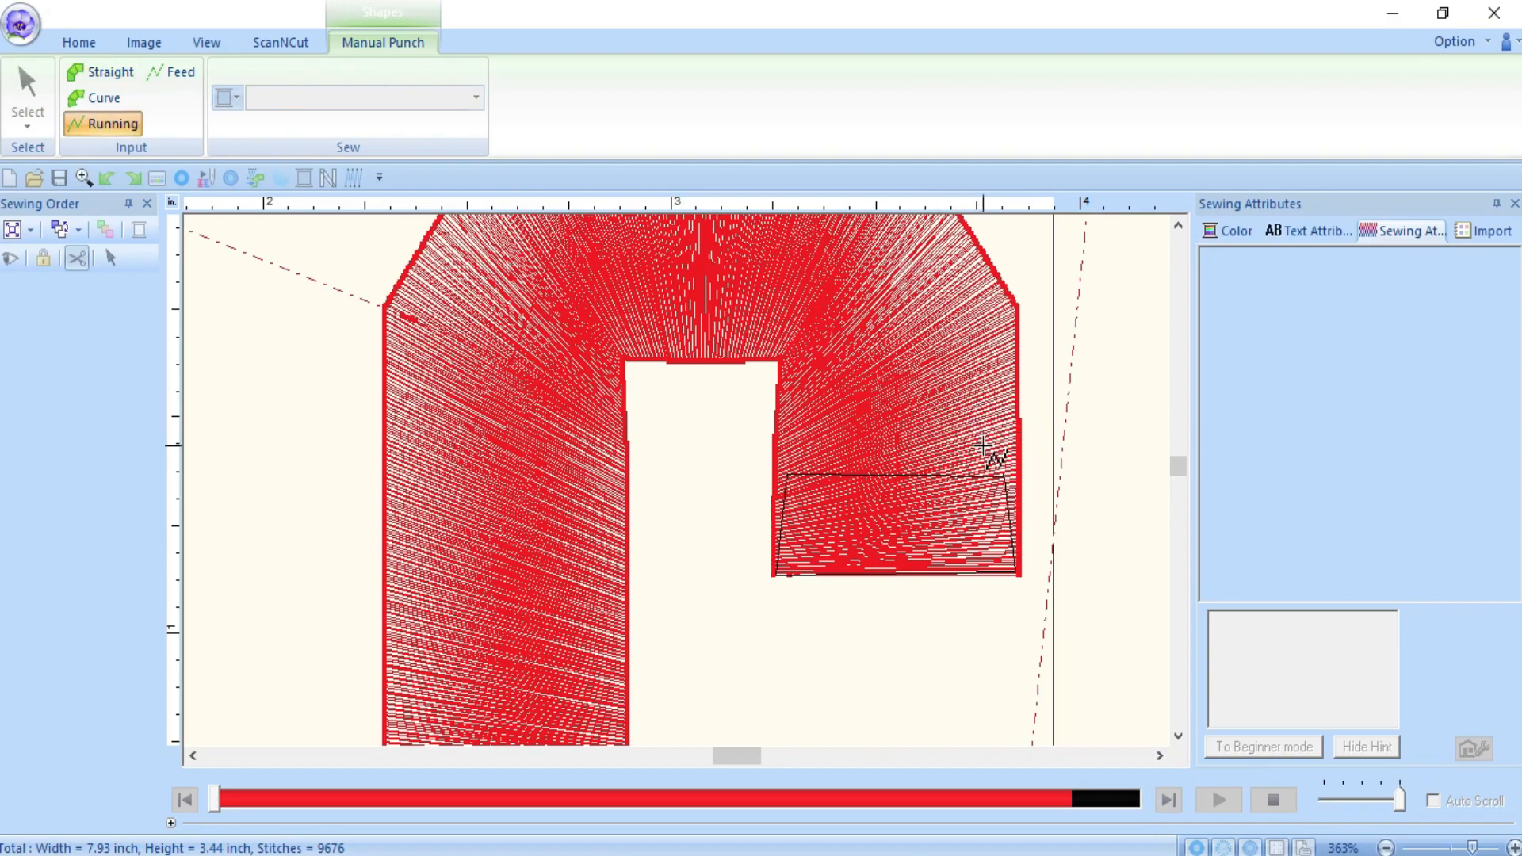
pyautogui.press('z')
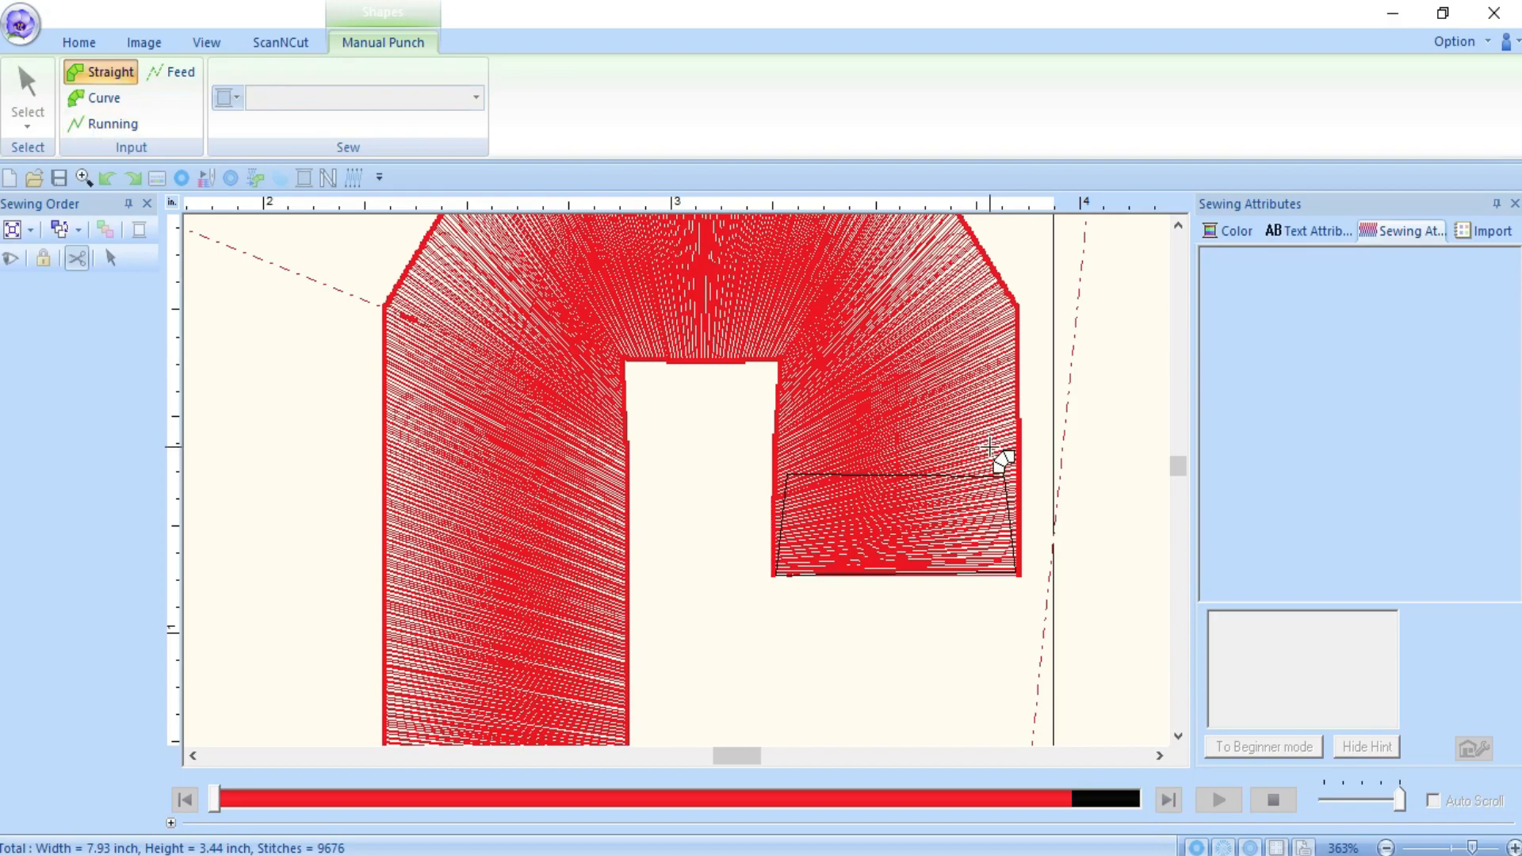
pyautogui.press('v')
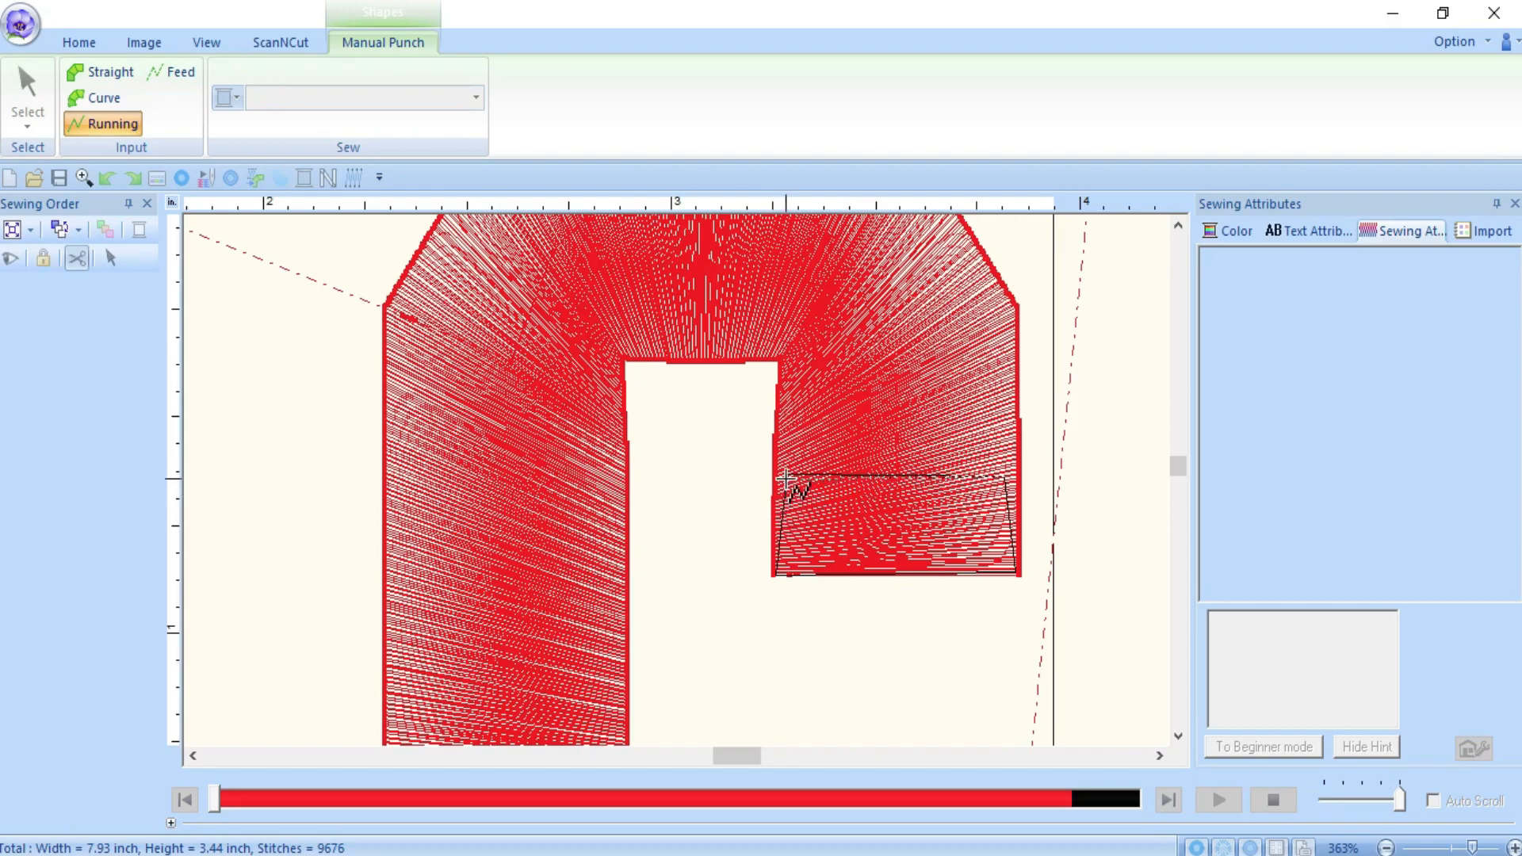
pyautogui.click(791, 383)
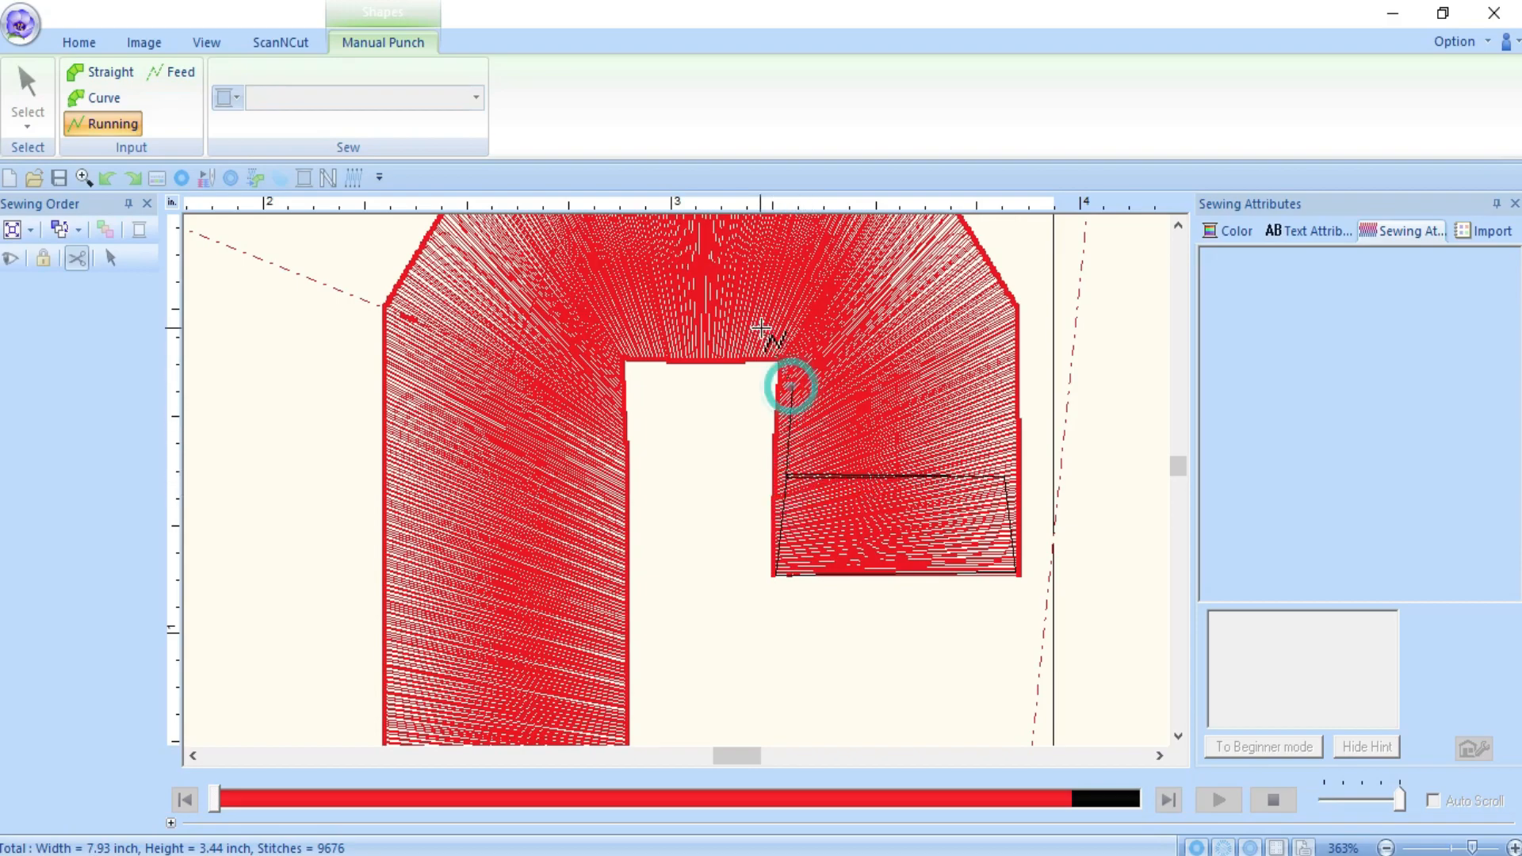
pyautogui.click(791, 339)
pyautogui.click(719, 342)
pyautogui.click(610, 343)
pyautogui.click(615, 414)
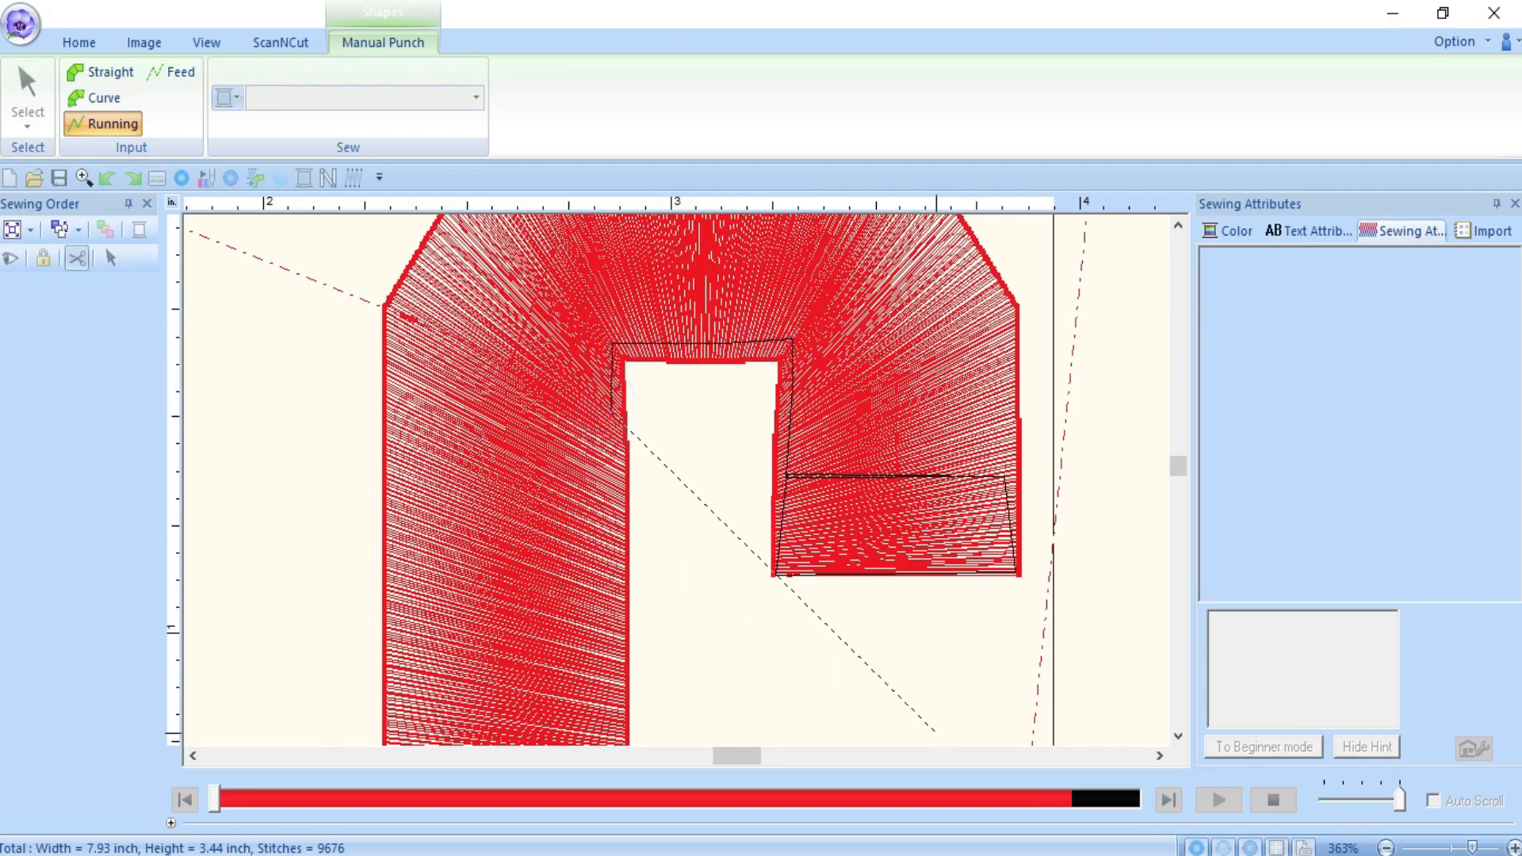
# - Continue the running stitch down the C's inner stem edge, around the bottom of the opening and up into the lower arm
pyautogui.moveTo(1472, 848); pyautogui.dragTo(1461, 848)
pyautogui.scroll(-1, 730, 612)
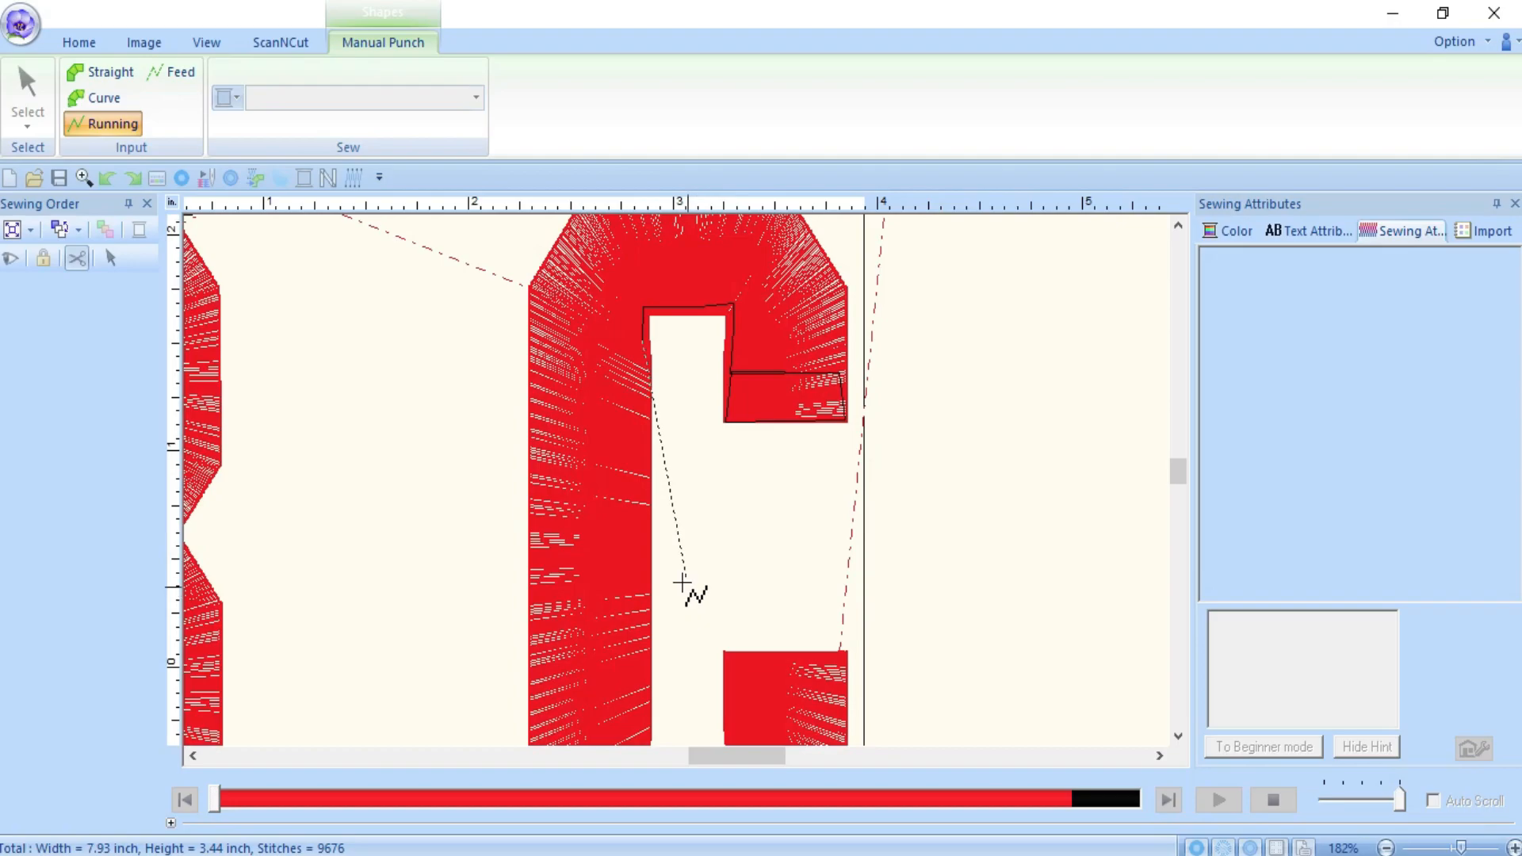
pyautogui.click(644, 458)
pyautogui.click(636, 596)
pyautogui.click(640, 704)
pyautogui.scroll(-1, 637, 701)
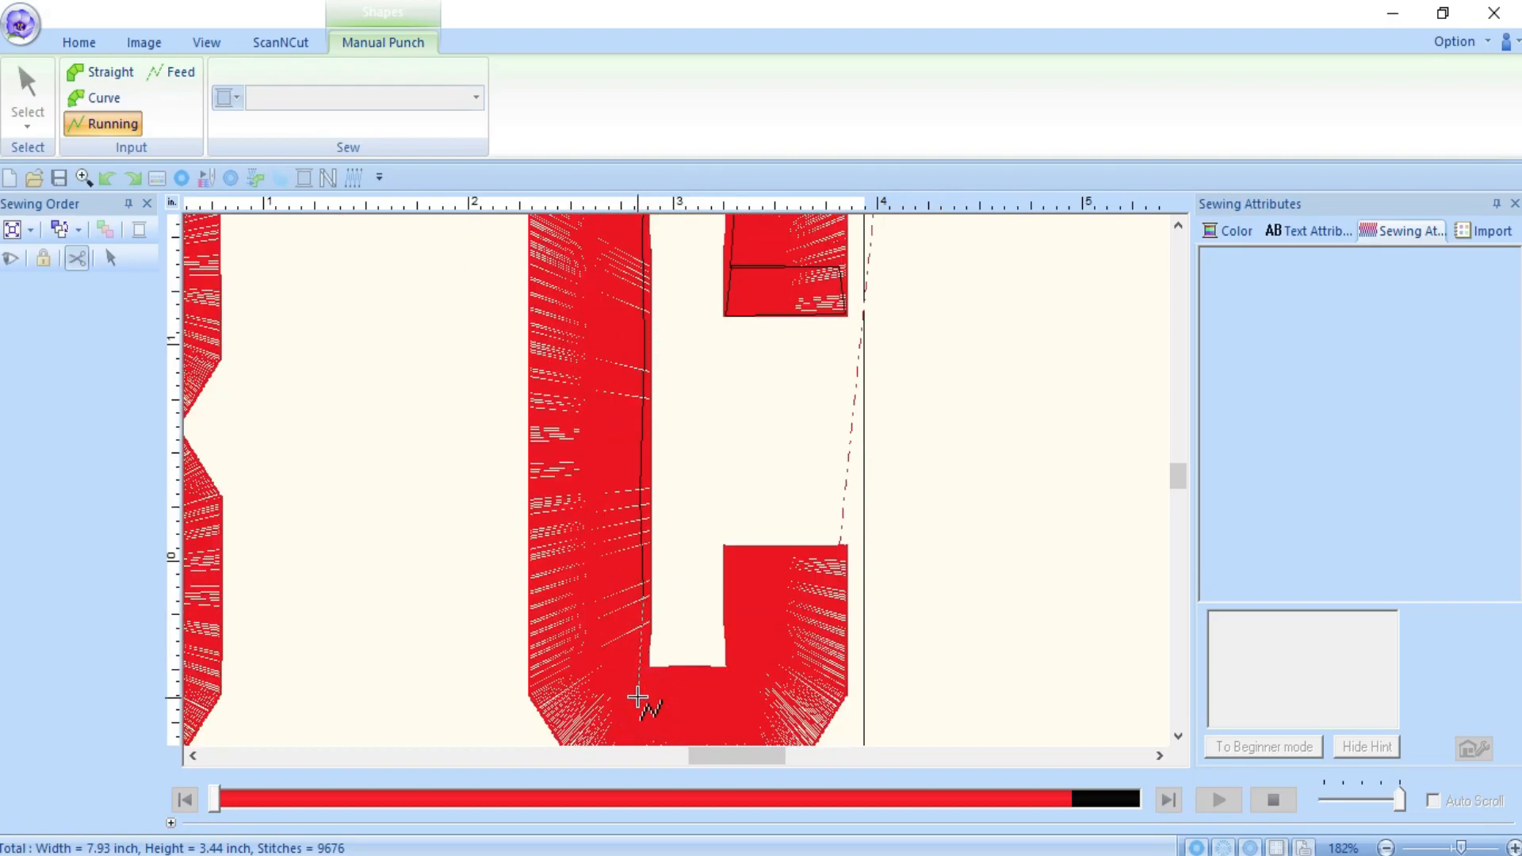
pyautogui.click(641, 668)
pyautogui.click(686, 680)
pyautogui.click(726, 674)
pyautogui.click(734, 647)
pyautogui.click(728, 584)
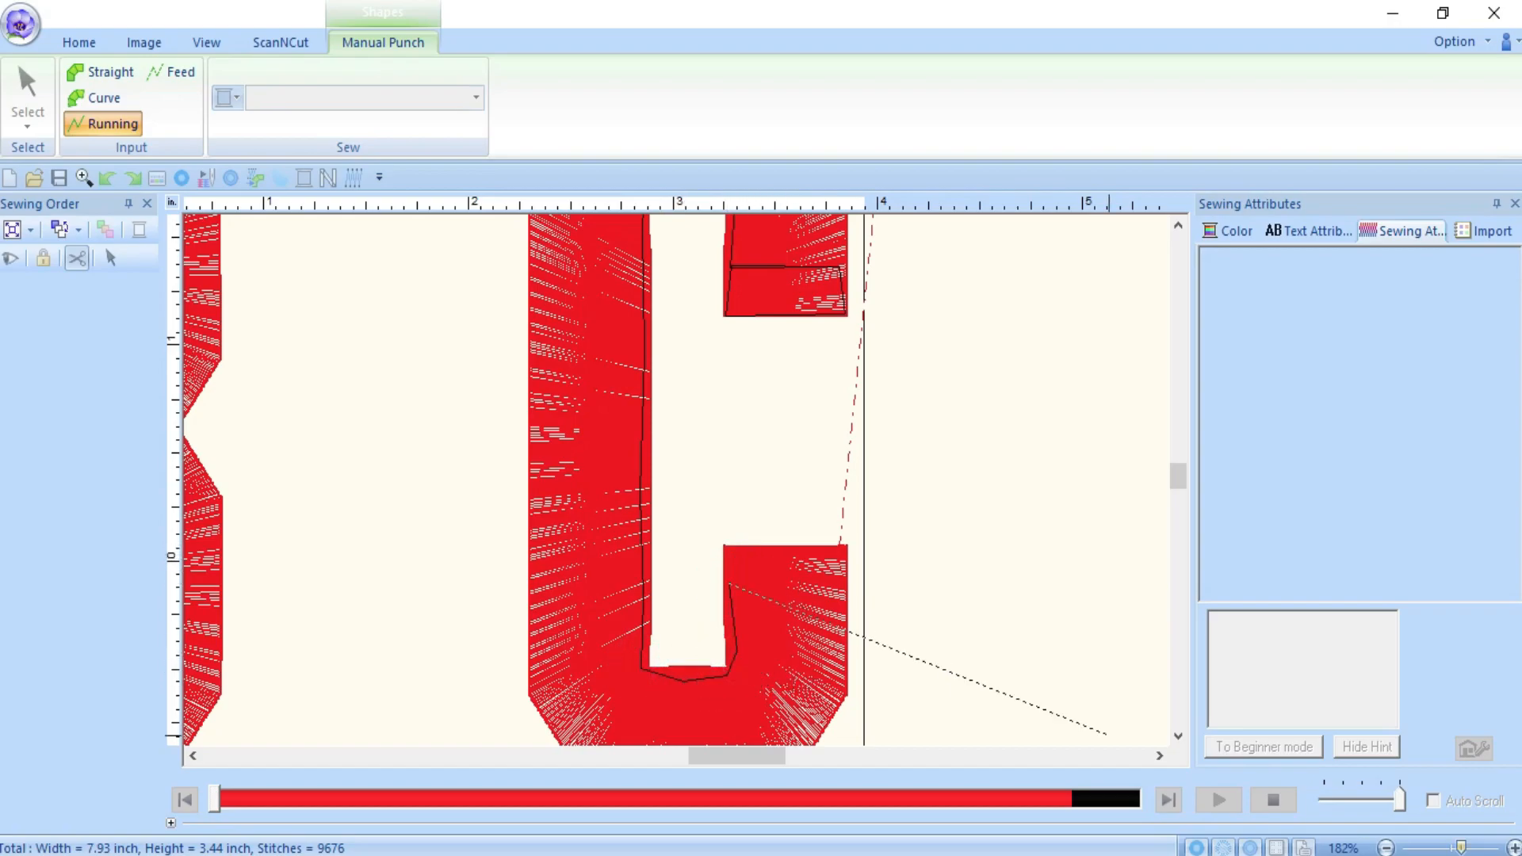
# - Extend the running stitch up to the inner corner at the end of the C's lower arm
pyautogui.click(1483, 847)
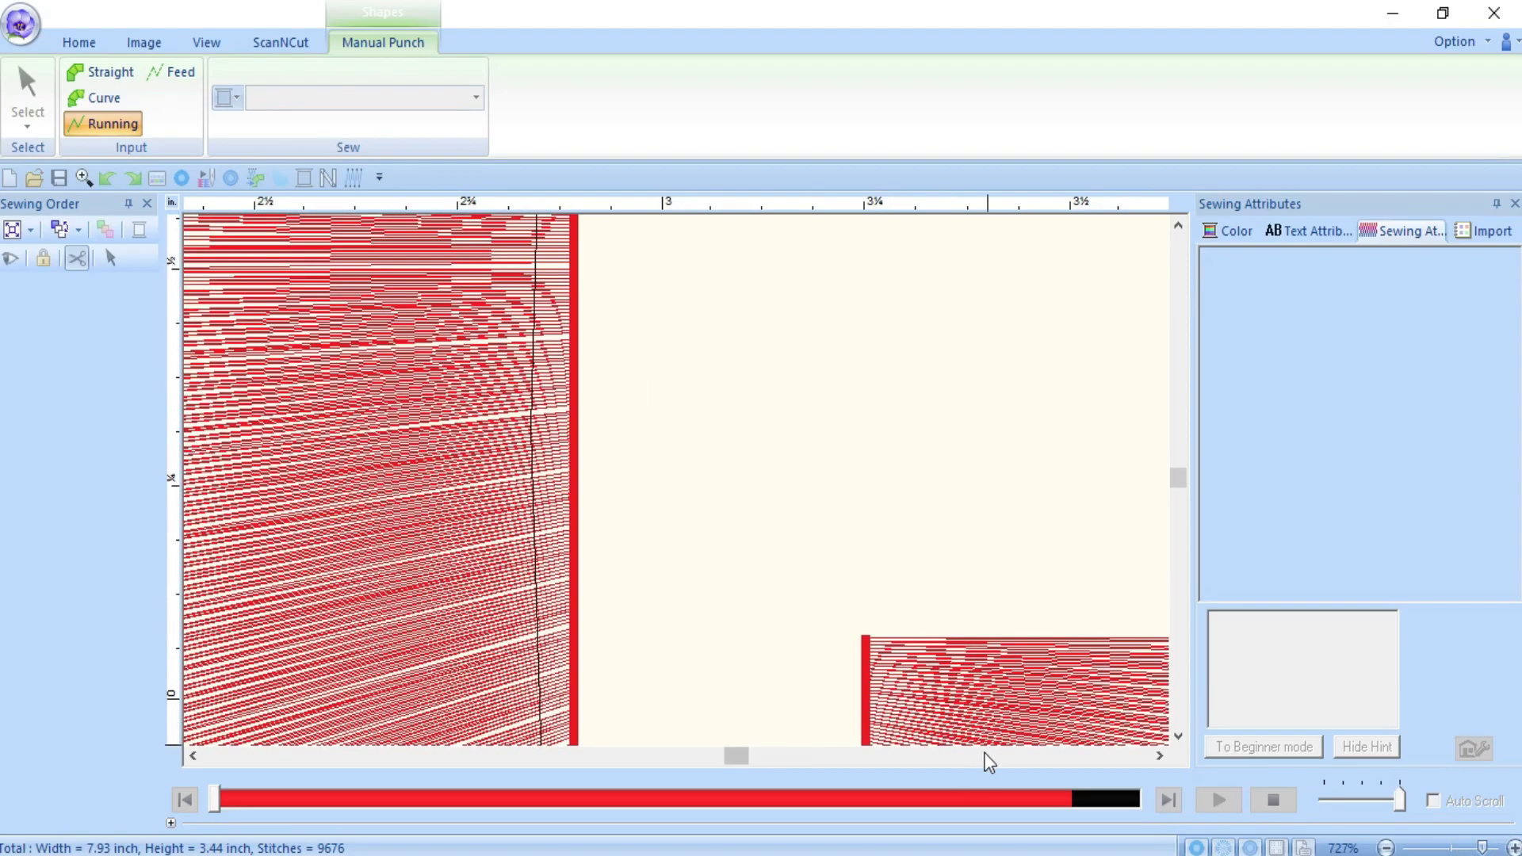
pyautogui.scroll(-4, 843, 673)
pyautogui.scroll(3, 865, 381)
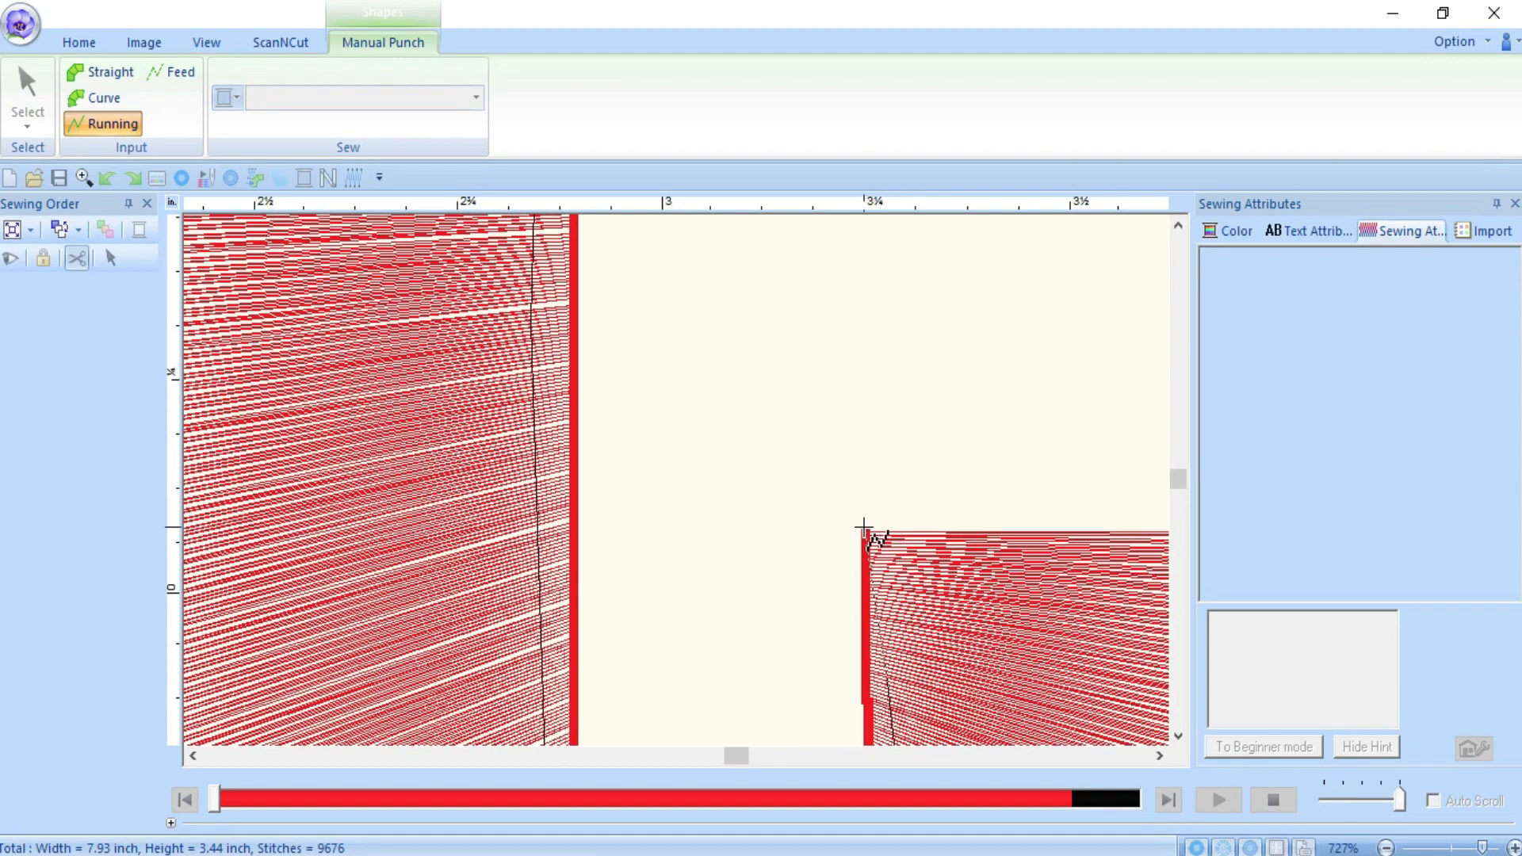
pyautogui.click(869, 528)
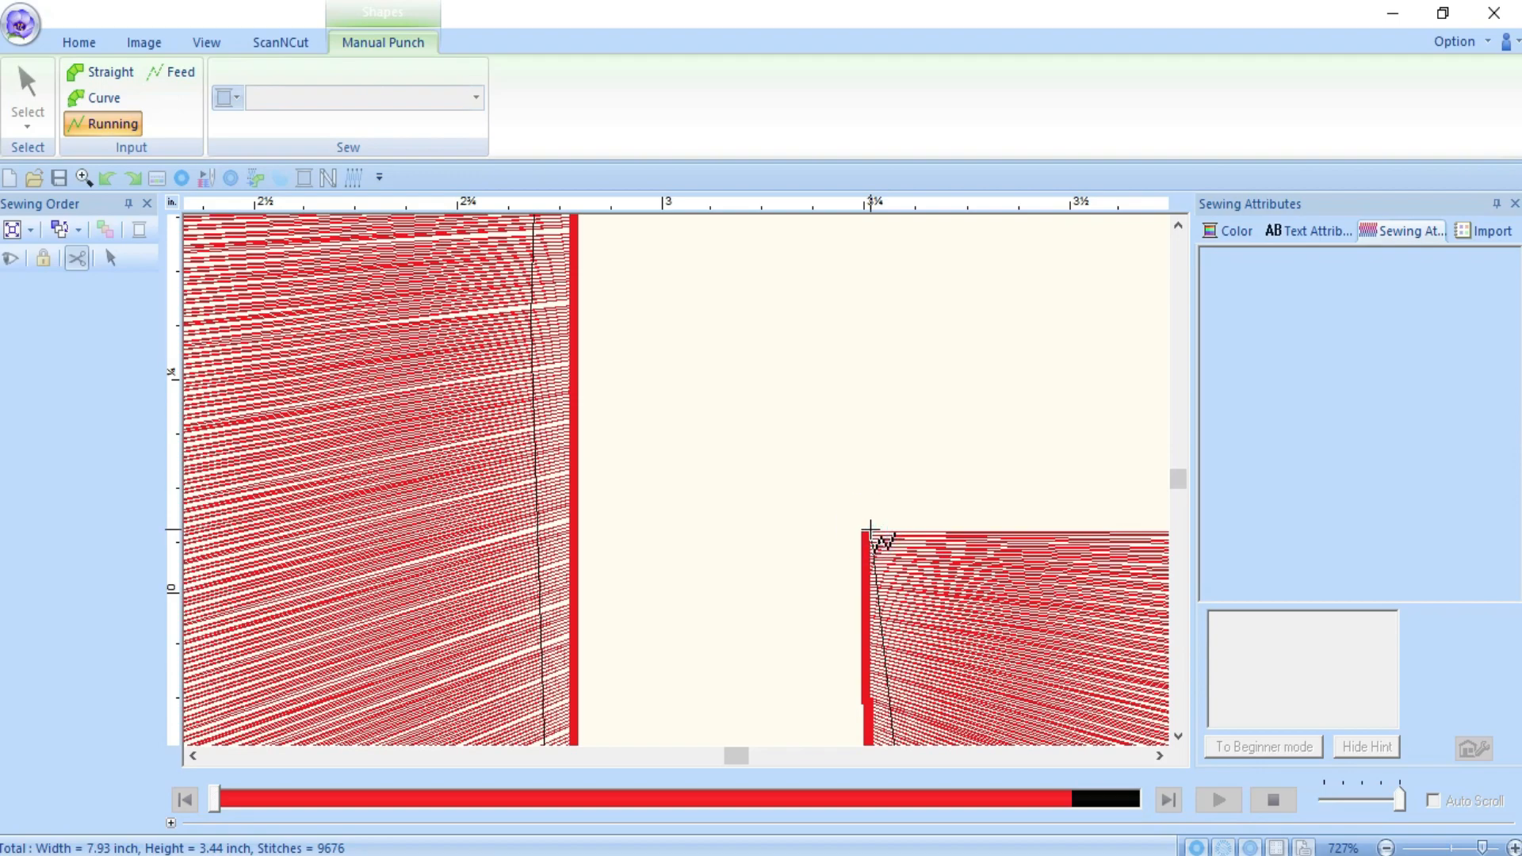
# - Punch a straight black satin block across the end of the C's lower arm and deselect it
pyautogui.press('z')
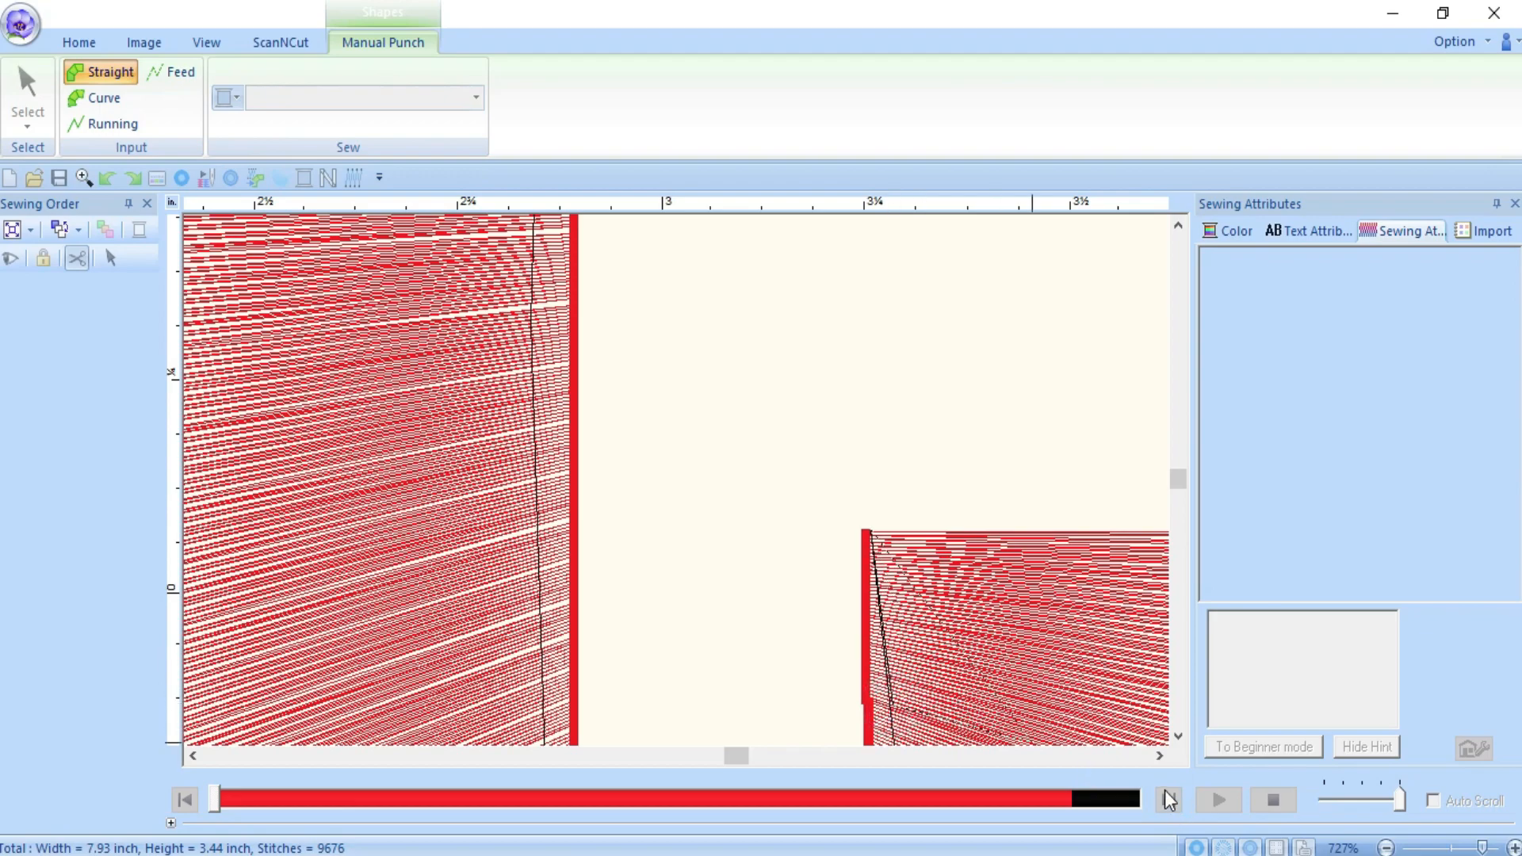
pyautogui.click(1161, 756)
pyautogui.click(1161, 756)
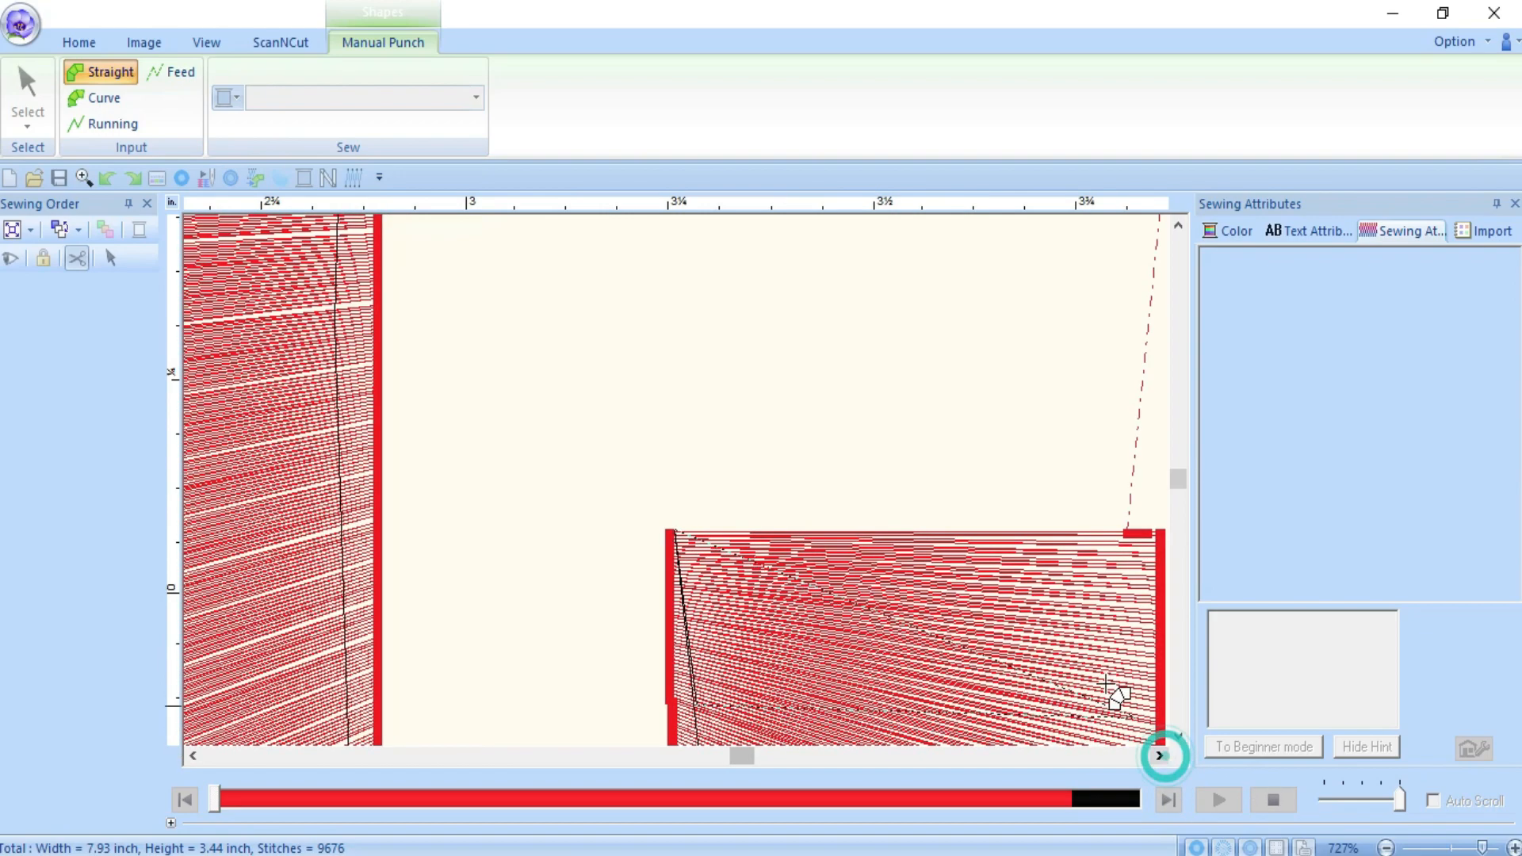
pyautogui.scroll(-1, 1087, 607)
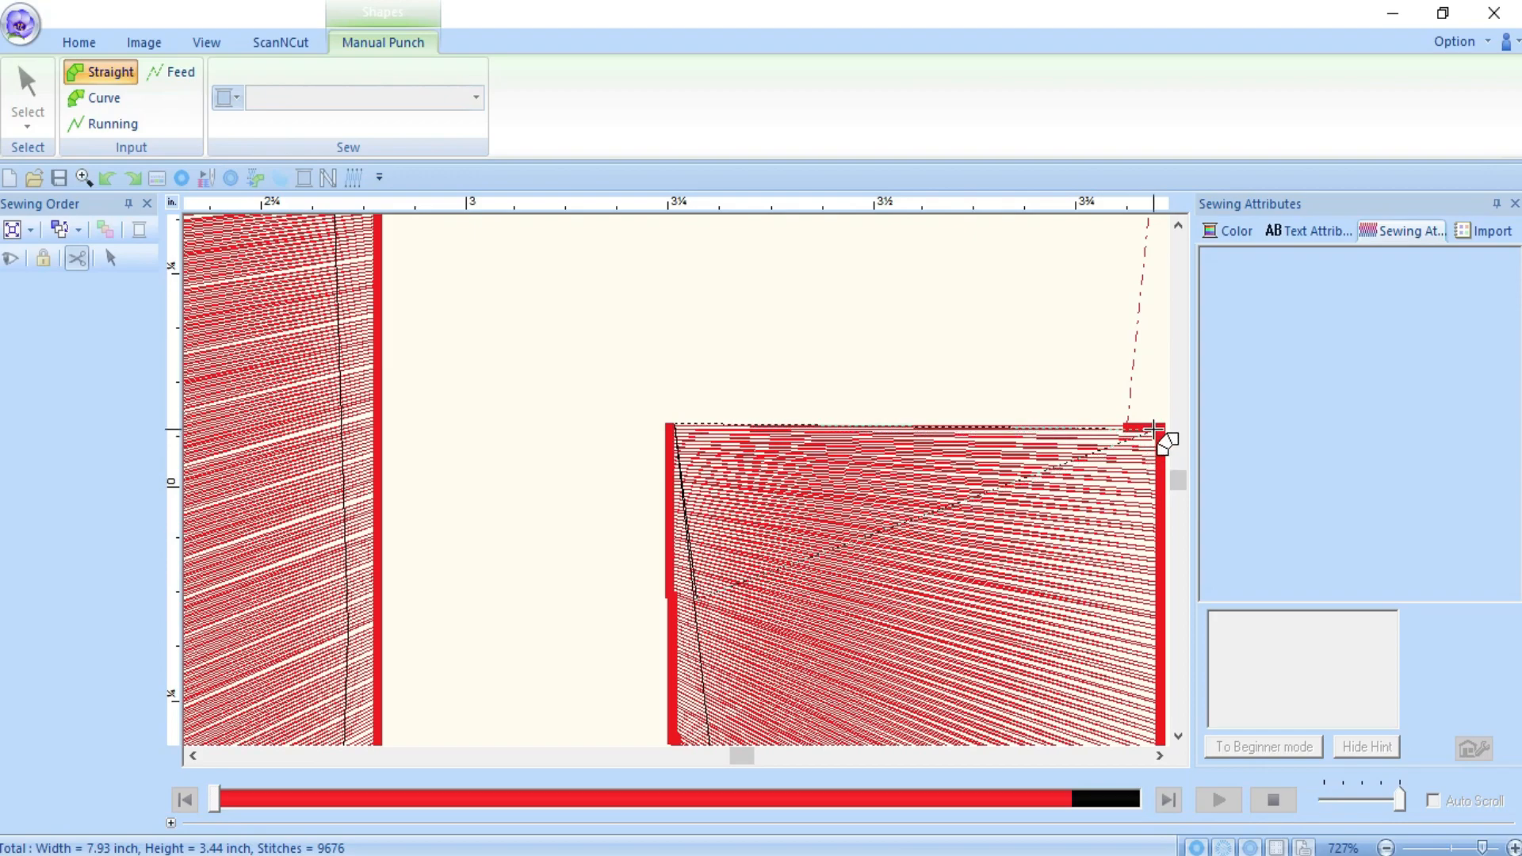
pyautogui.click(1155, 432)
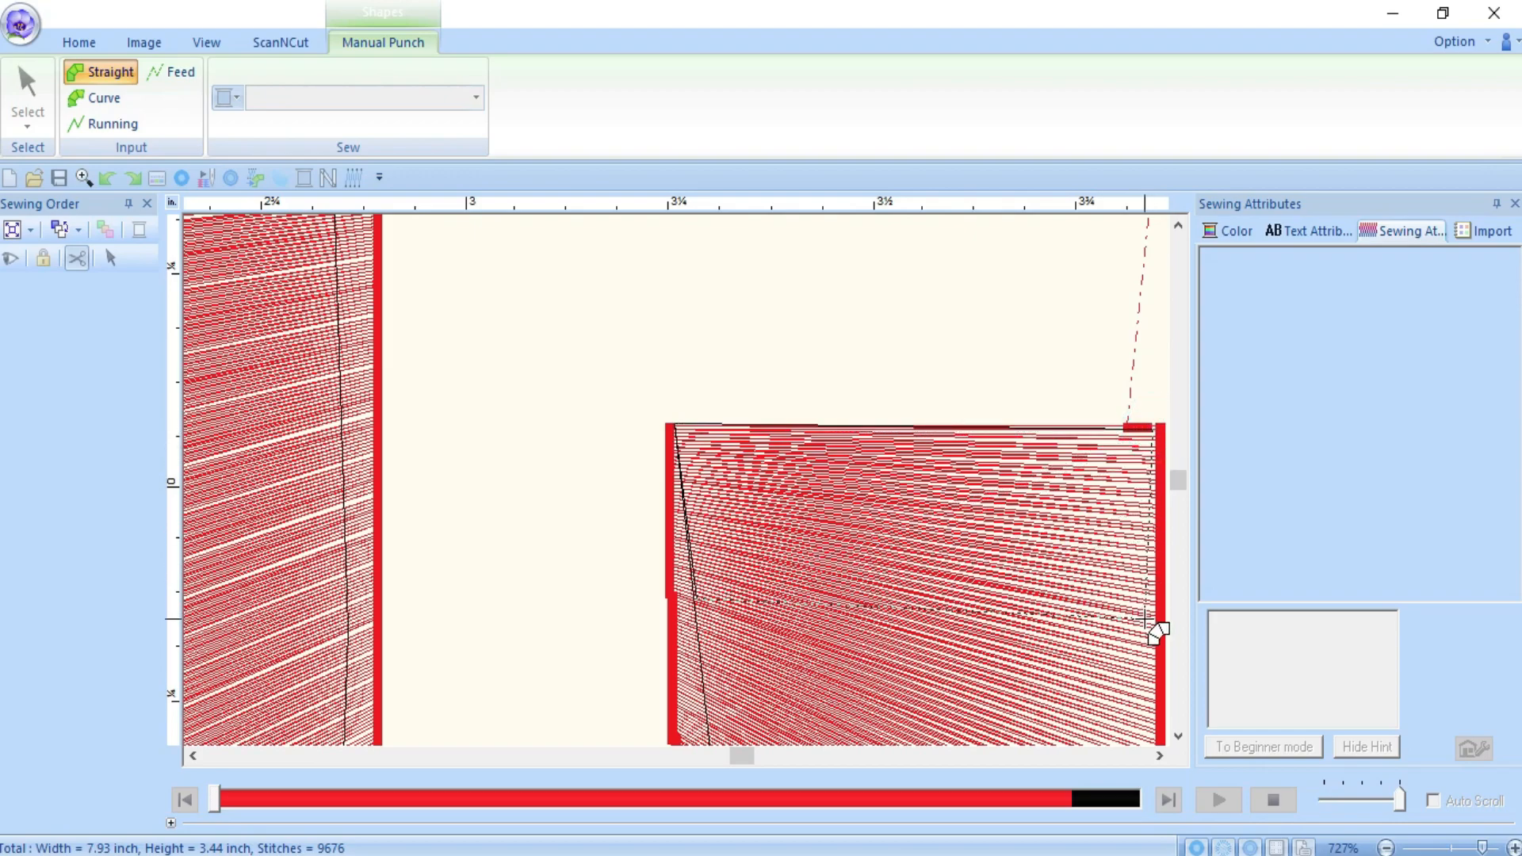
pyautogui.doubleClick(1155, 632)
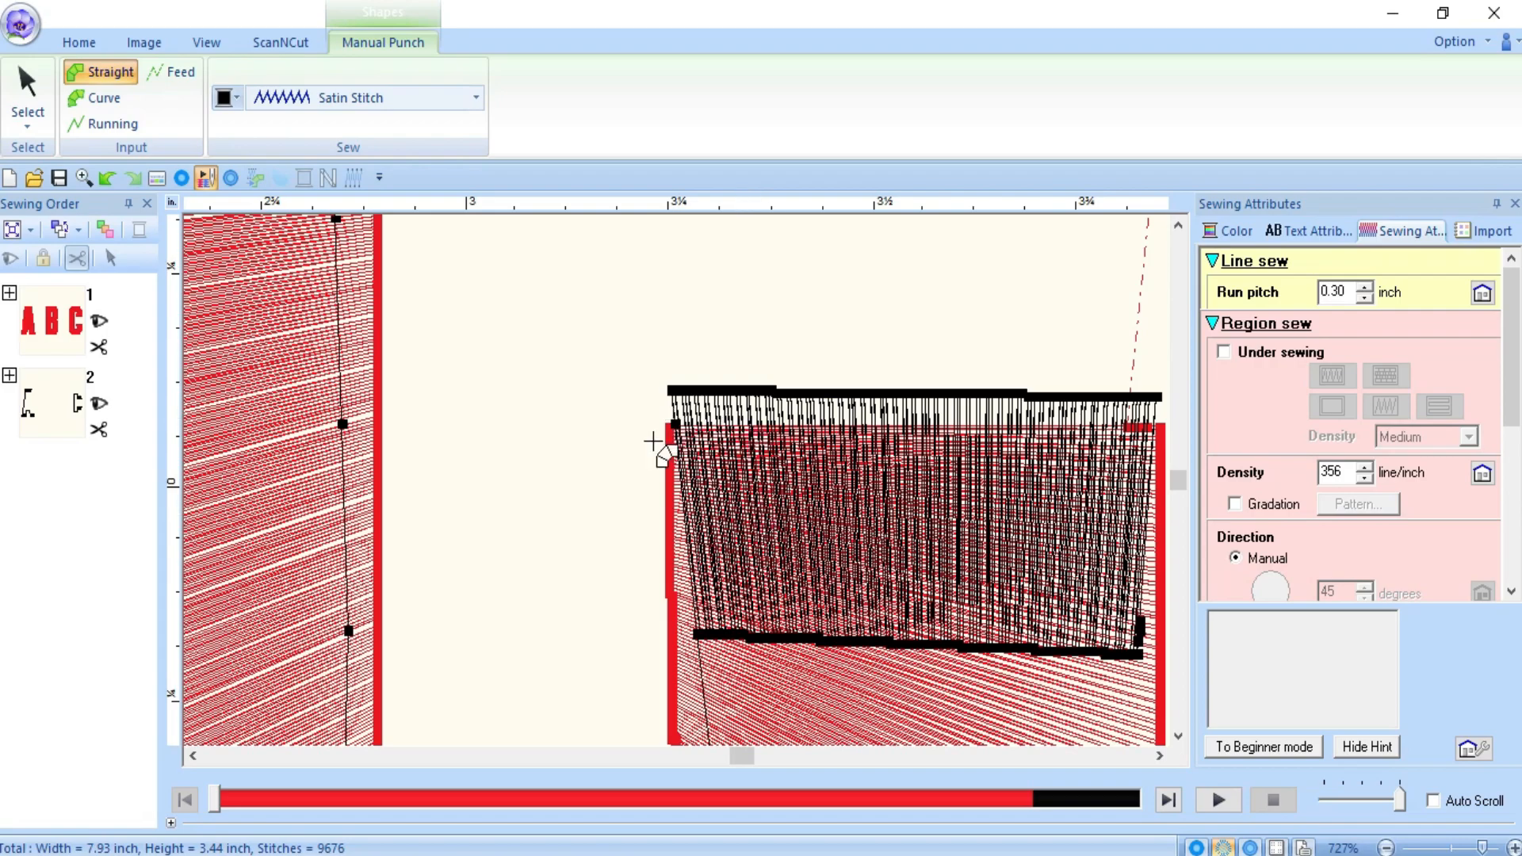
pyautogui.click(27, 91)
pyautogui.click(481, 293)
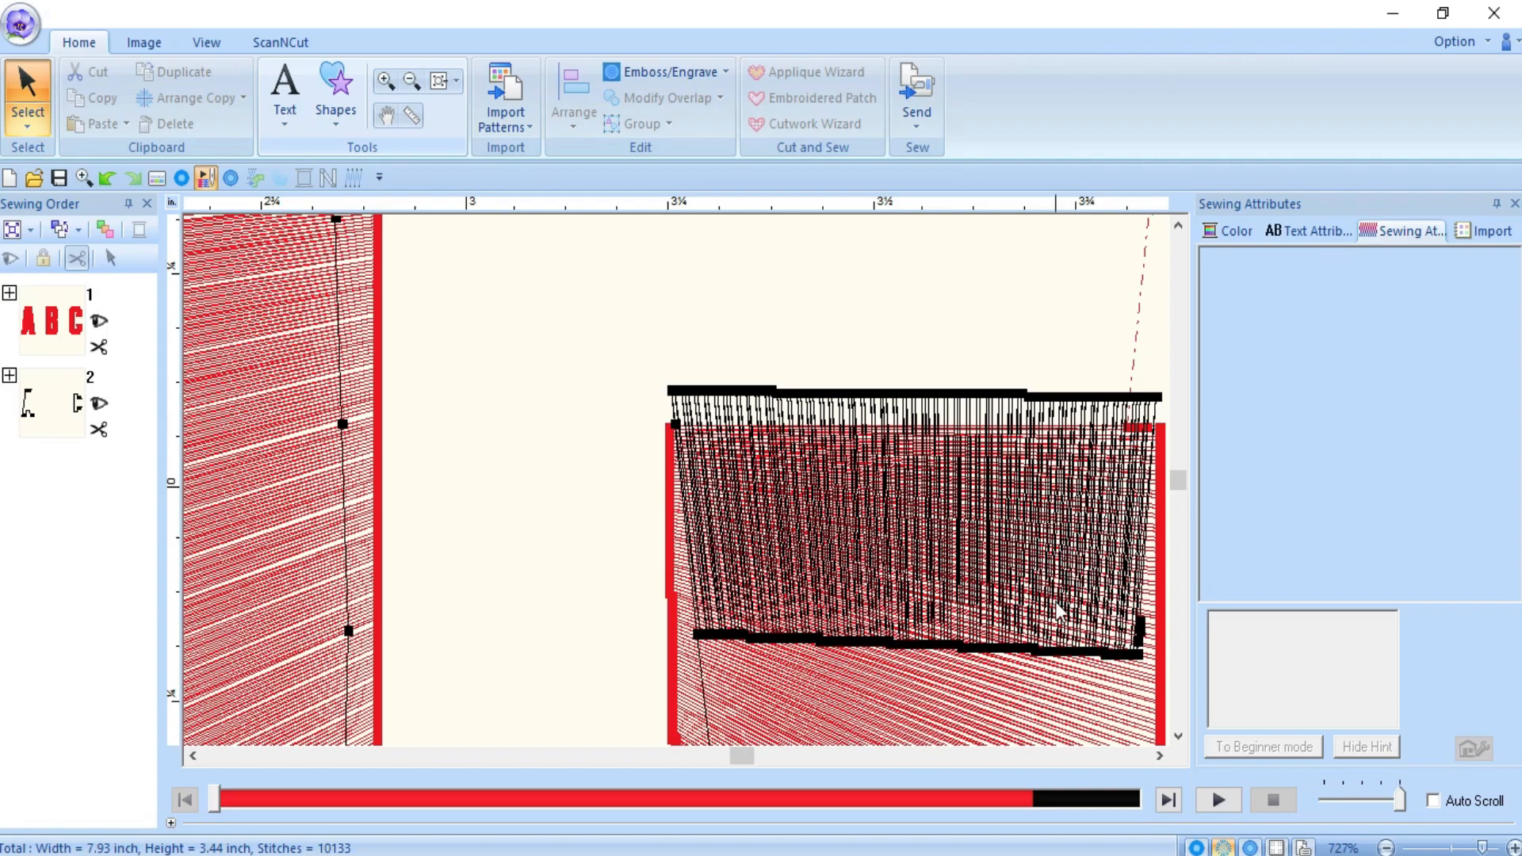
# - Examine the black satin block at the top of the A against both edges of the red letter
pyautogui.click(294, 763)
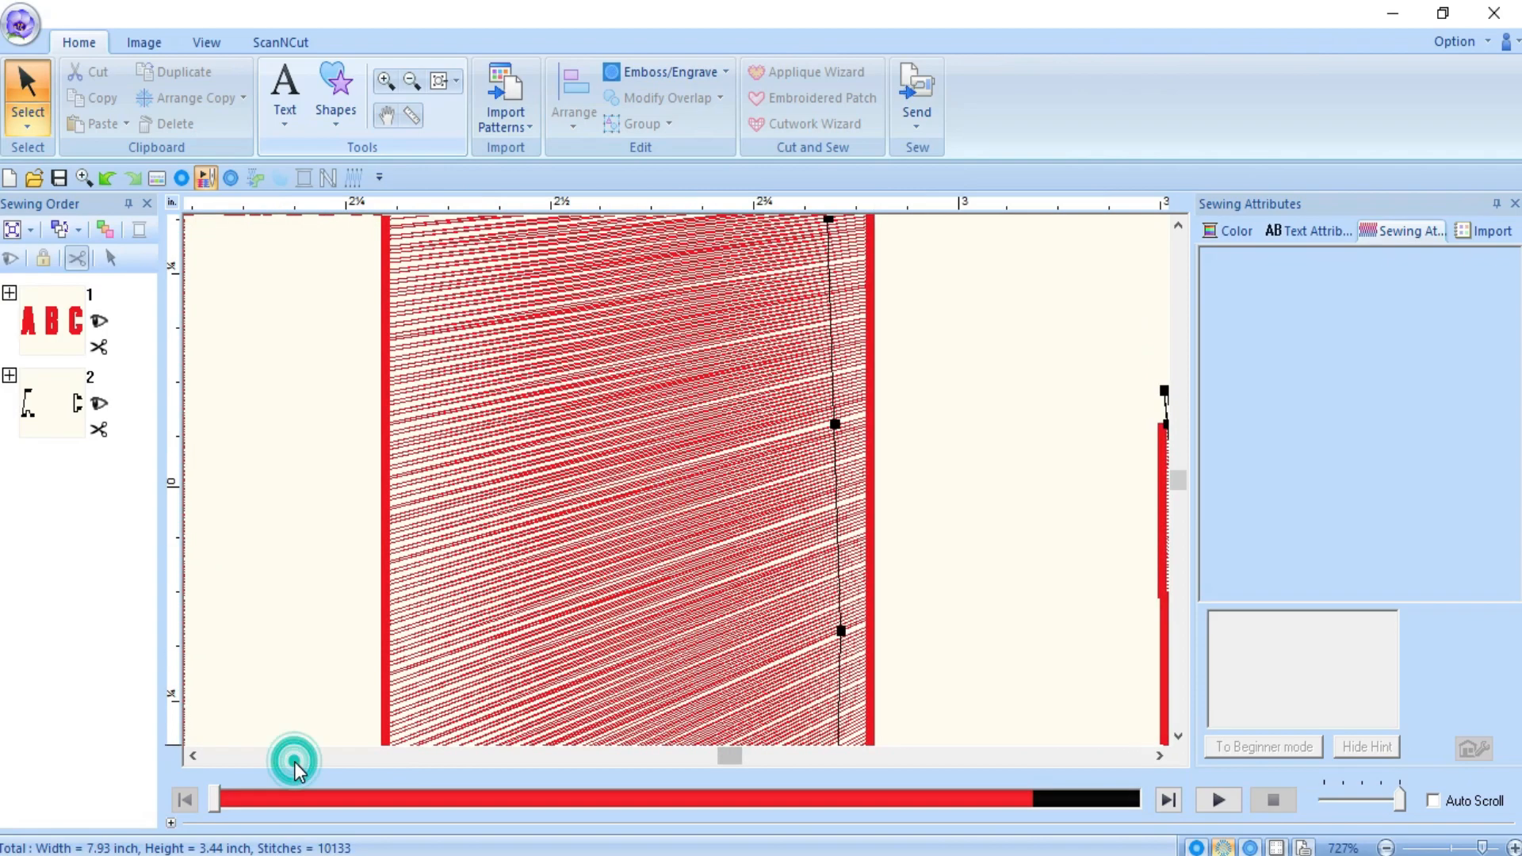
pyautogui.click(293, 763)
pyautogui.click(294, 762)
pyautogui.click(293, 763)
pyautogui.click(293, 763)
pyautogui.scroll(5, 570, 561)
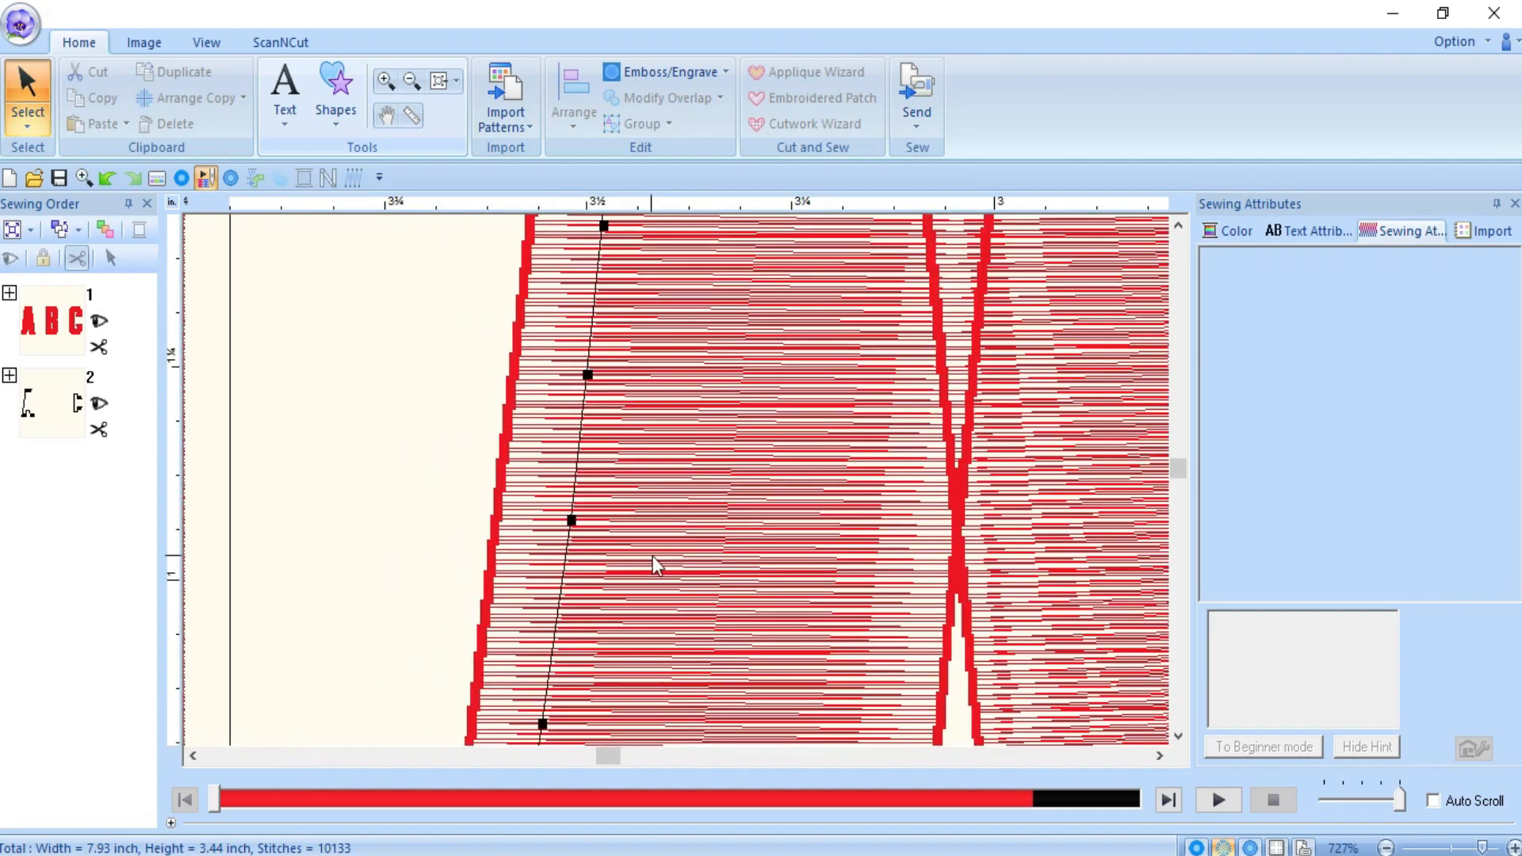
pyautogui.scroll(-2, 740, 412)
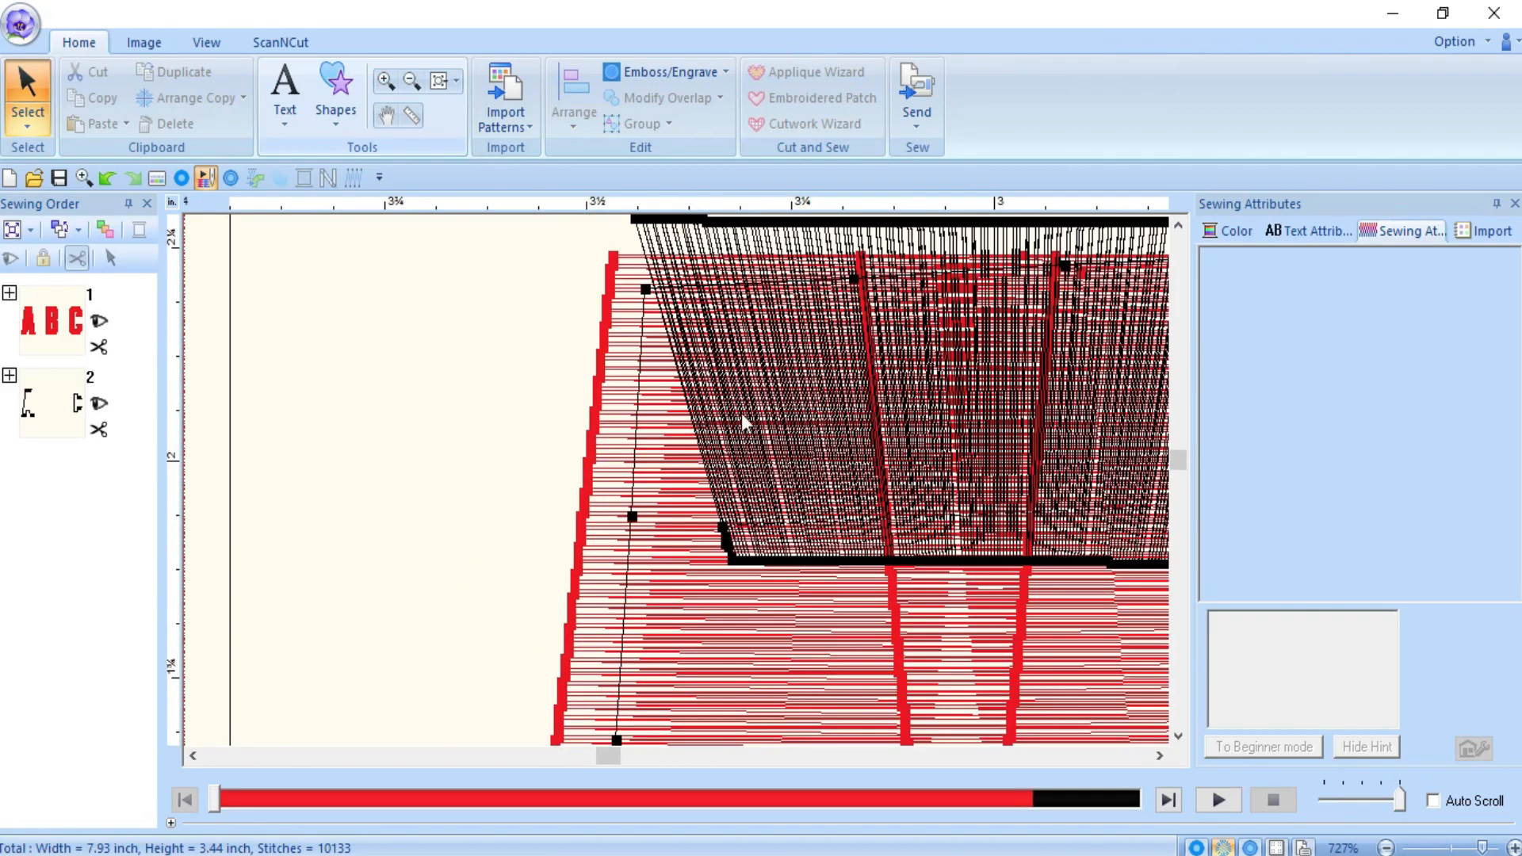
pyautogui.click(638, 756)
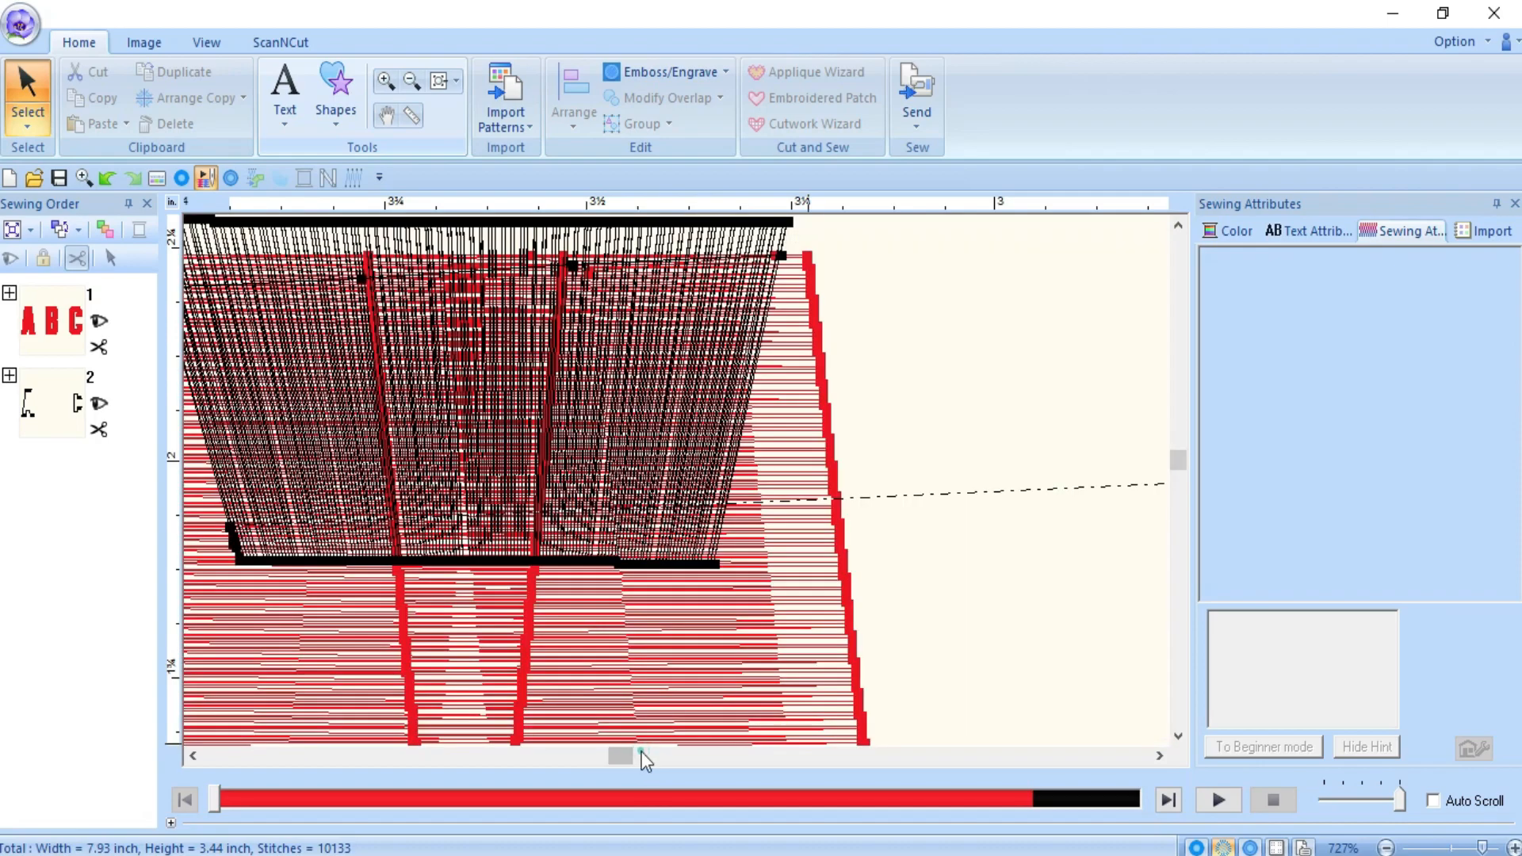
pyautogui.scroll(2, 682, 441)
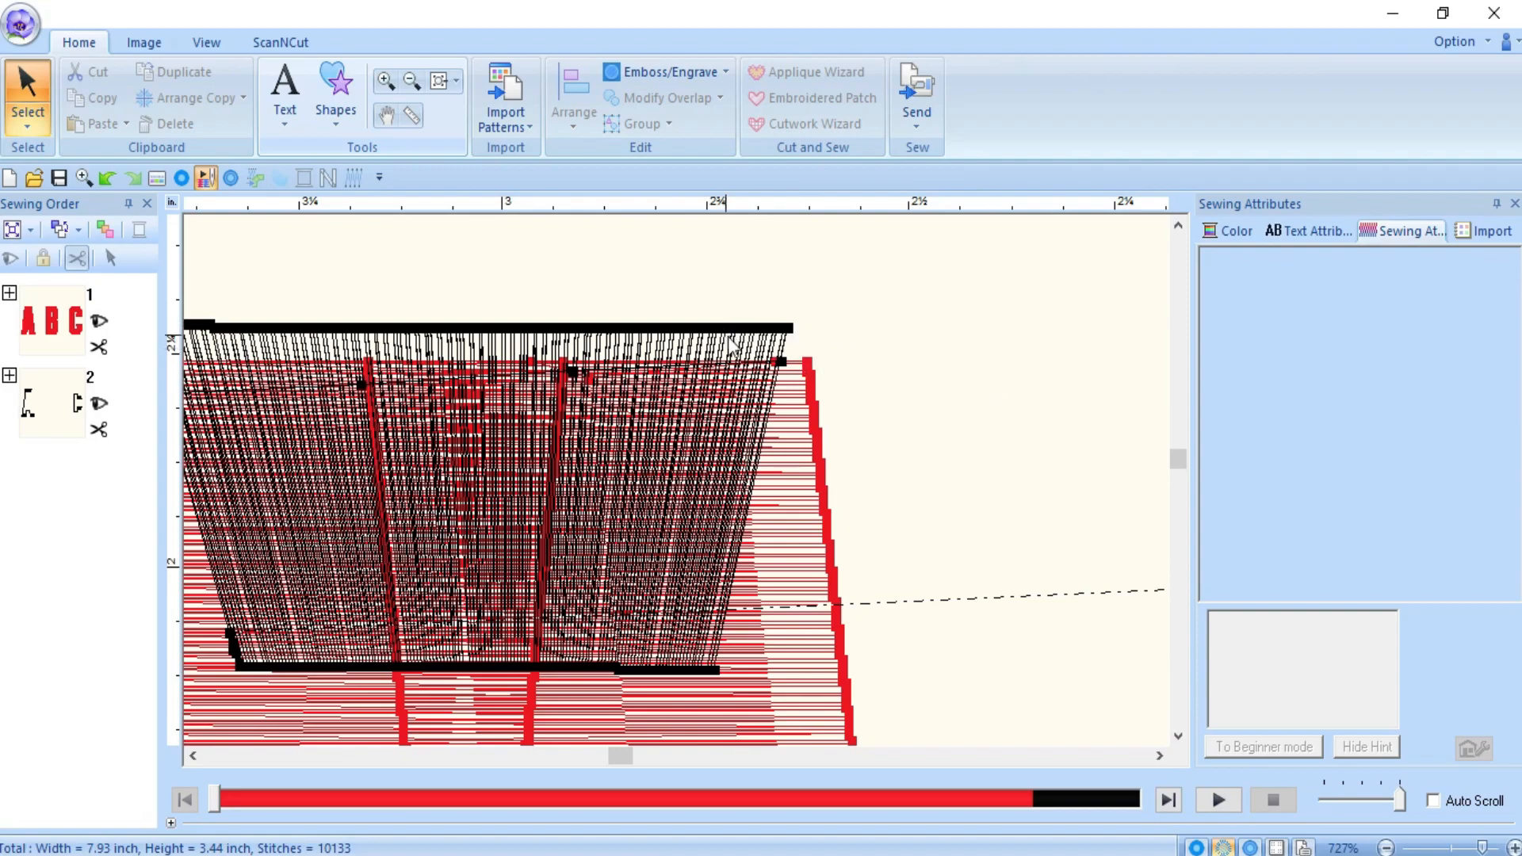
pyautogui.click(240, 758)
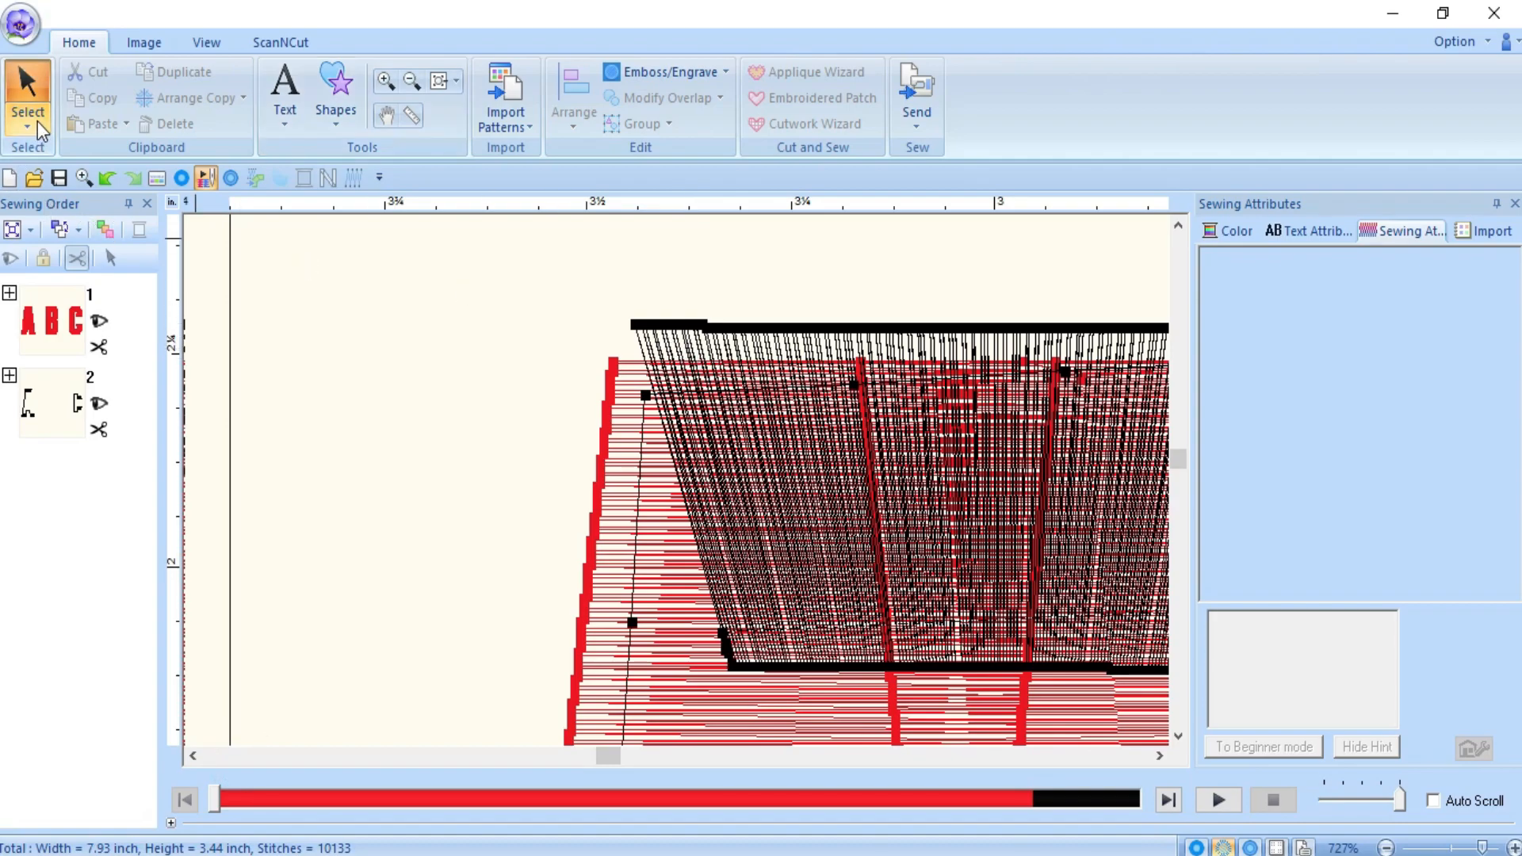
# - Expand the black group in the sewing order and select only the A's top satin block for point editing
pyautogui.click(26, 397)
pyautogui.click(10, 376)
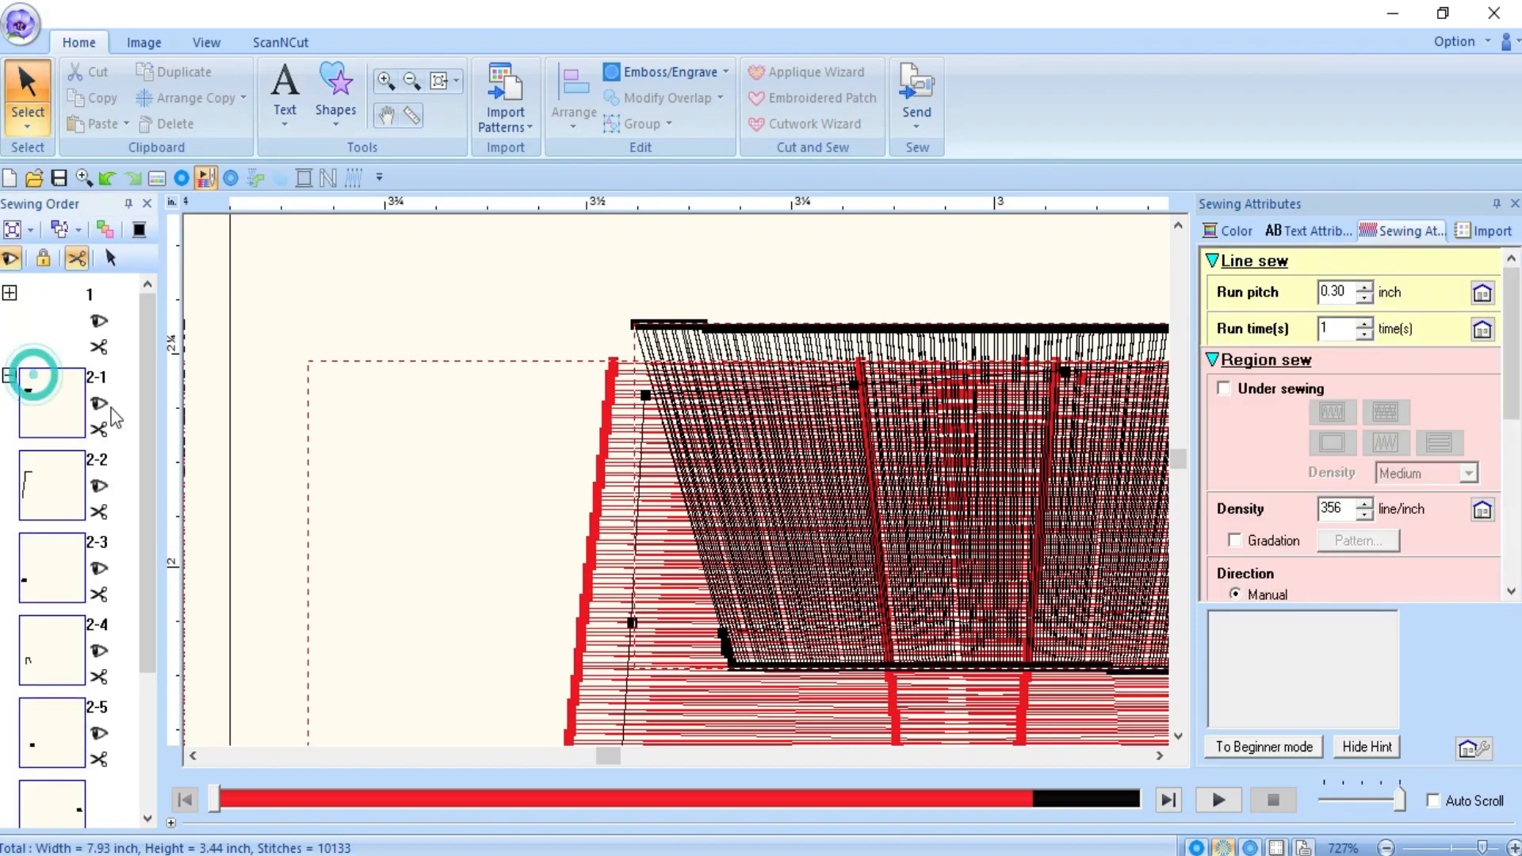
pyautogui.click(246, 314)
pyautogui.click(66, 393)
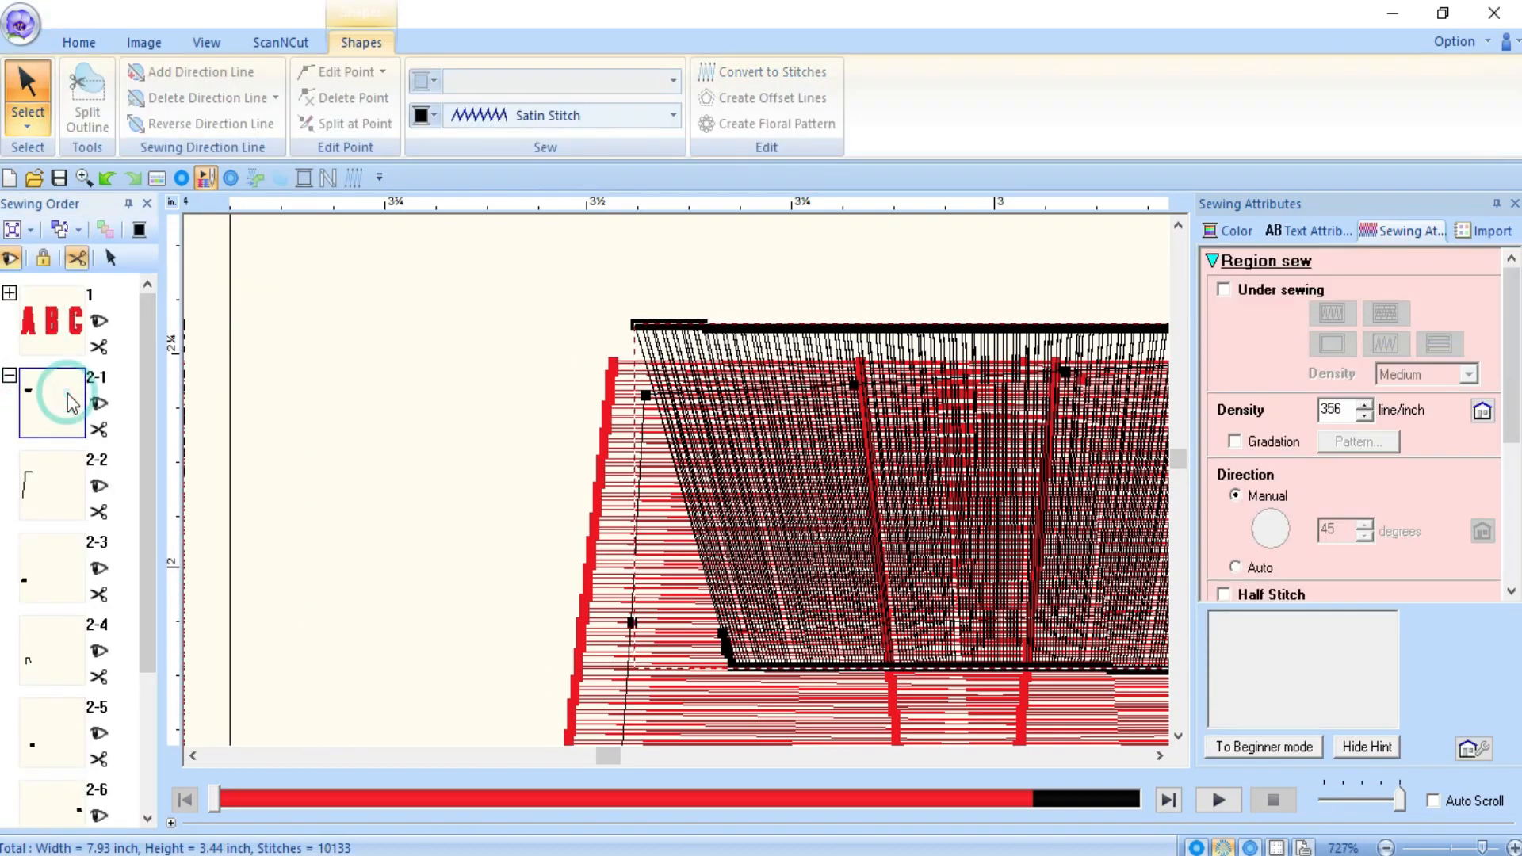
pyautogui.rightClick(55, 387)
pyautogui.click(156, 403)
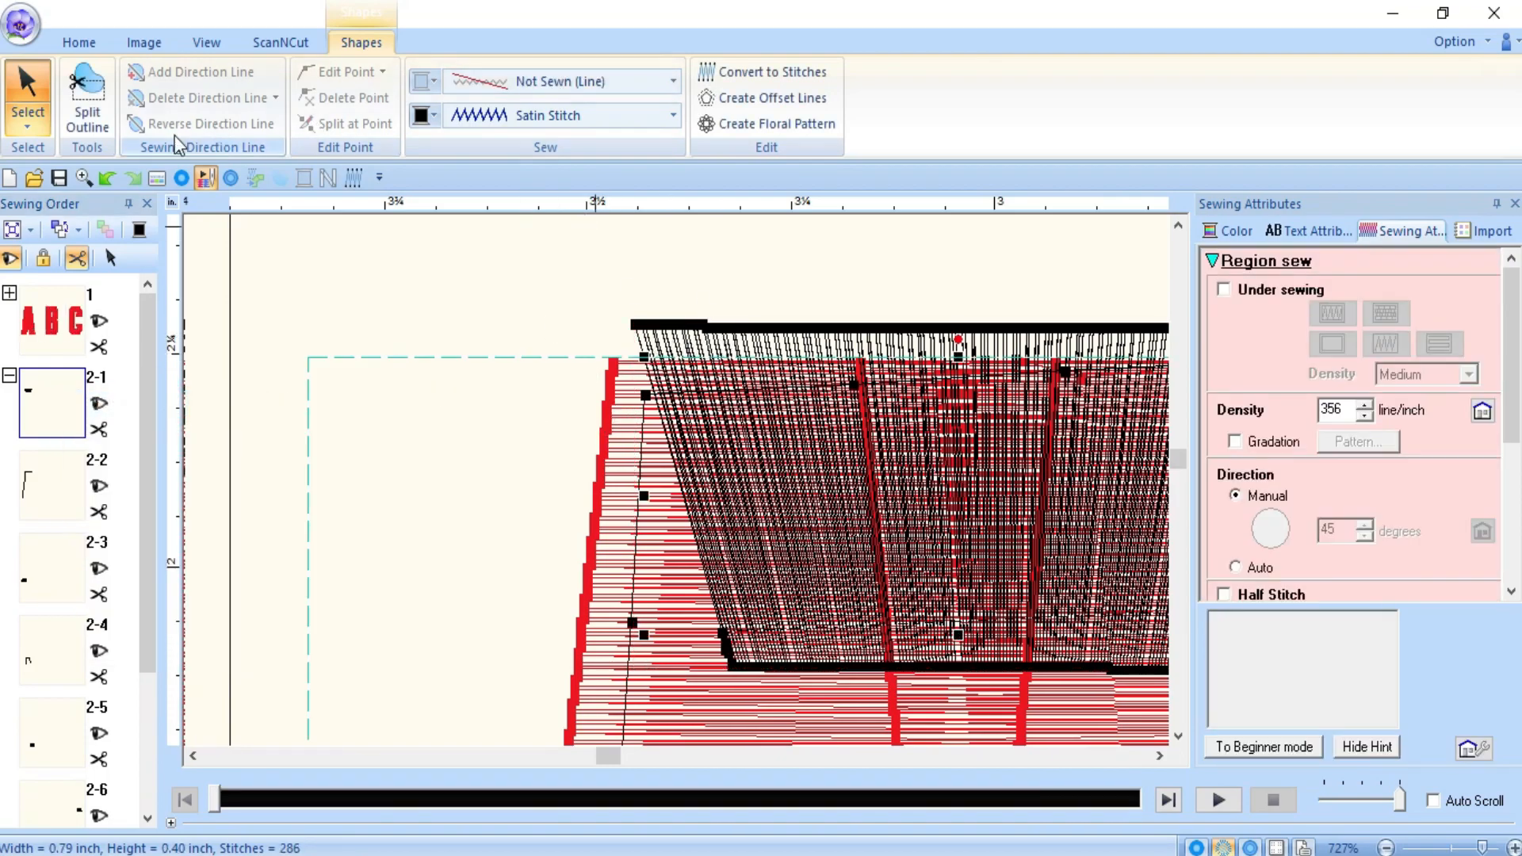
pyautogui.click(24, 131)
pyautogui.click(78, 179)
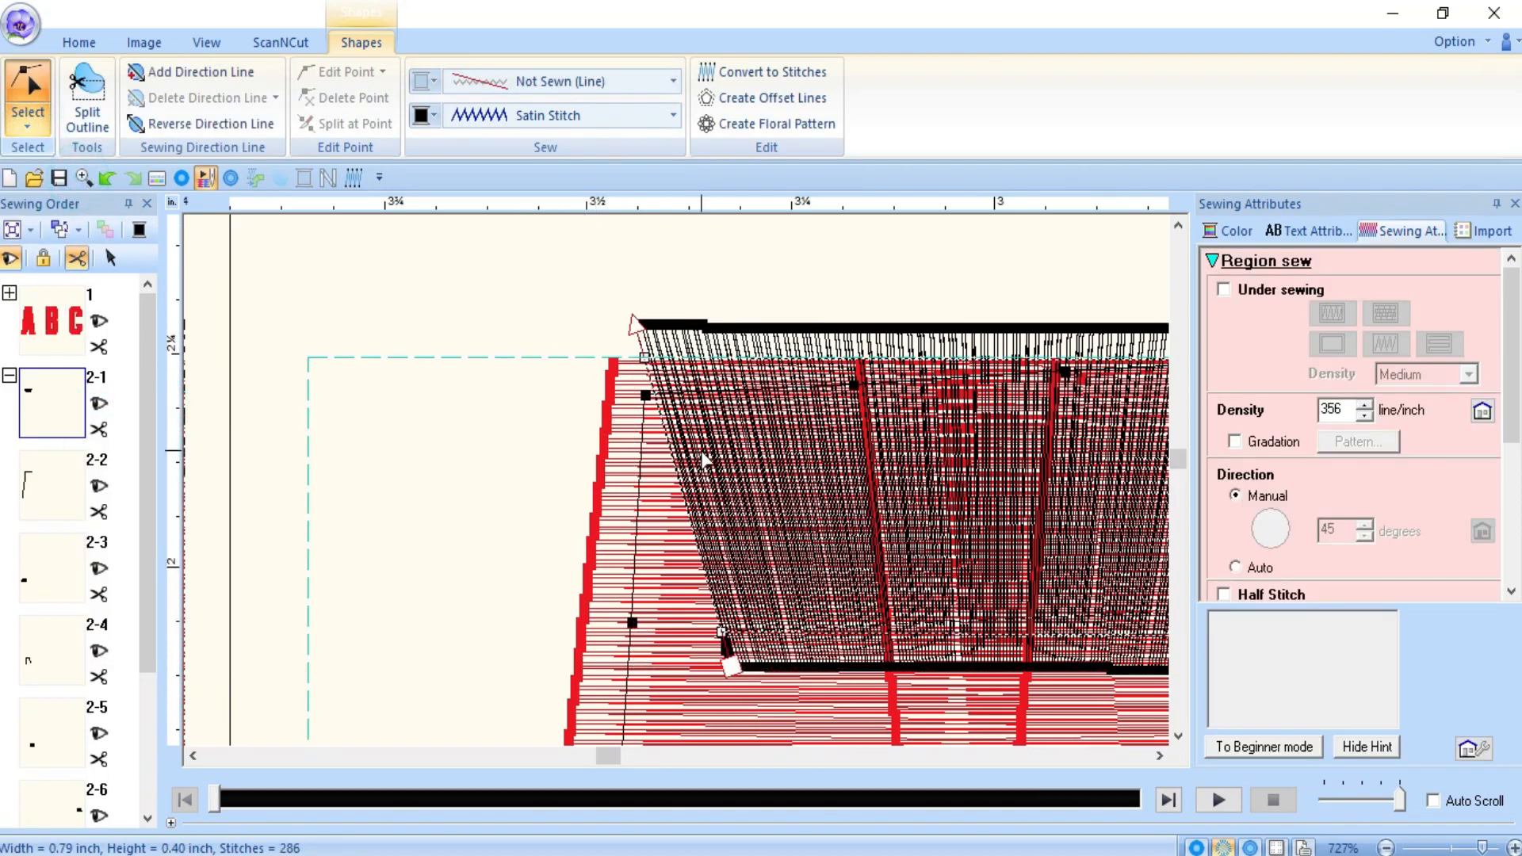
# - Move the top block's two upper corner points outward and down to fit the A's top corners, and check both ends
pyautogui.click(645, 360)
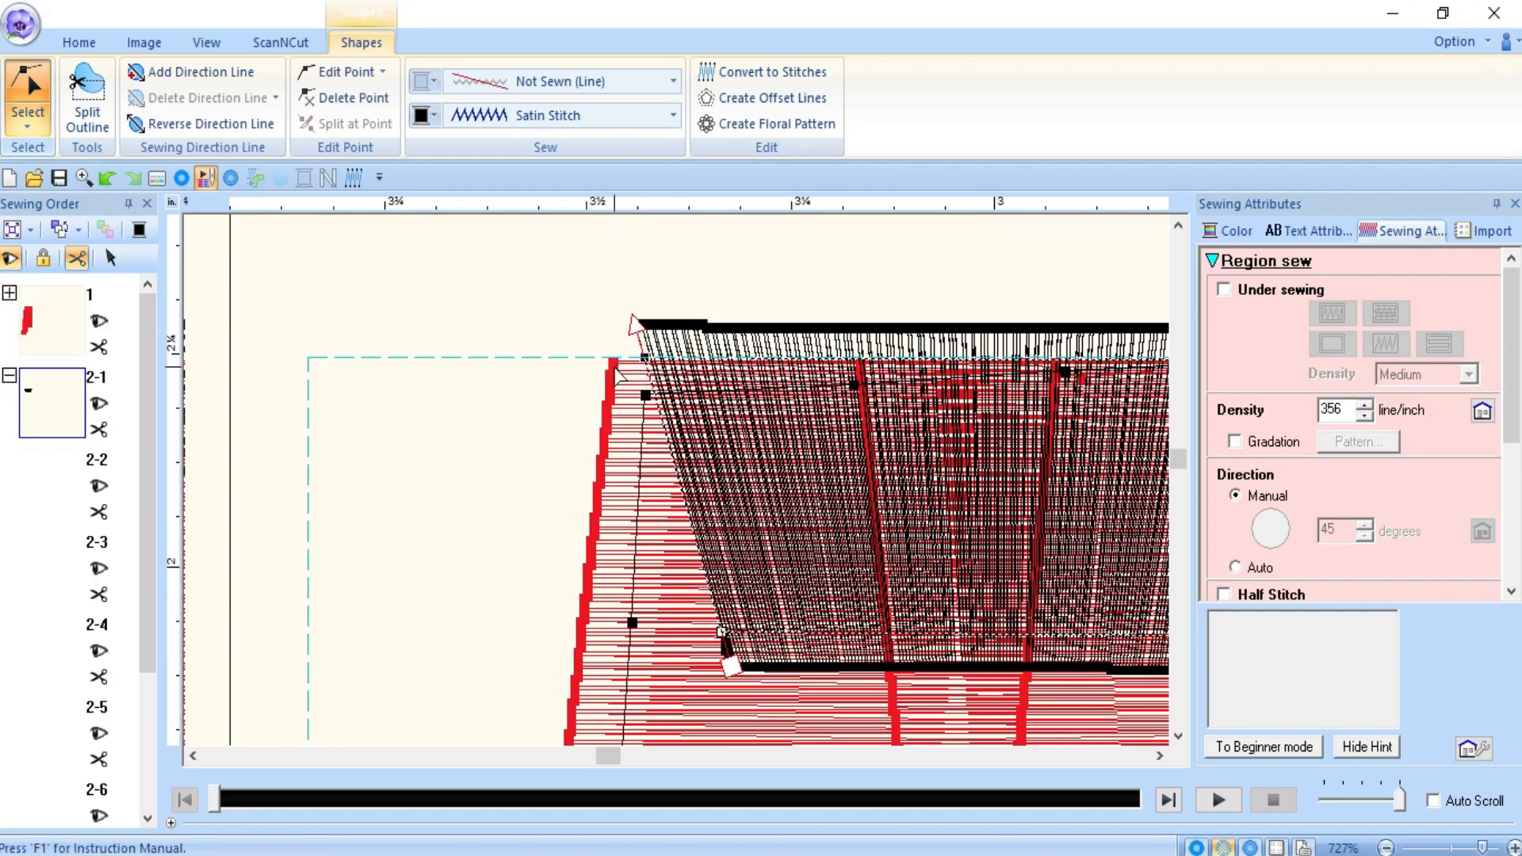
pyautogui.moveTo(615, 366)
pyautogui.mouseDown()
pyautogui.moveTo(631, 389)
pyautogui.moveTo(615, 384)
pyautogui.mouseUp()
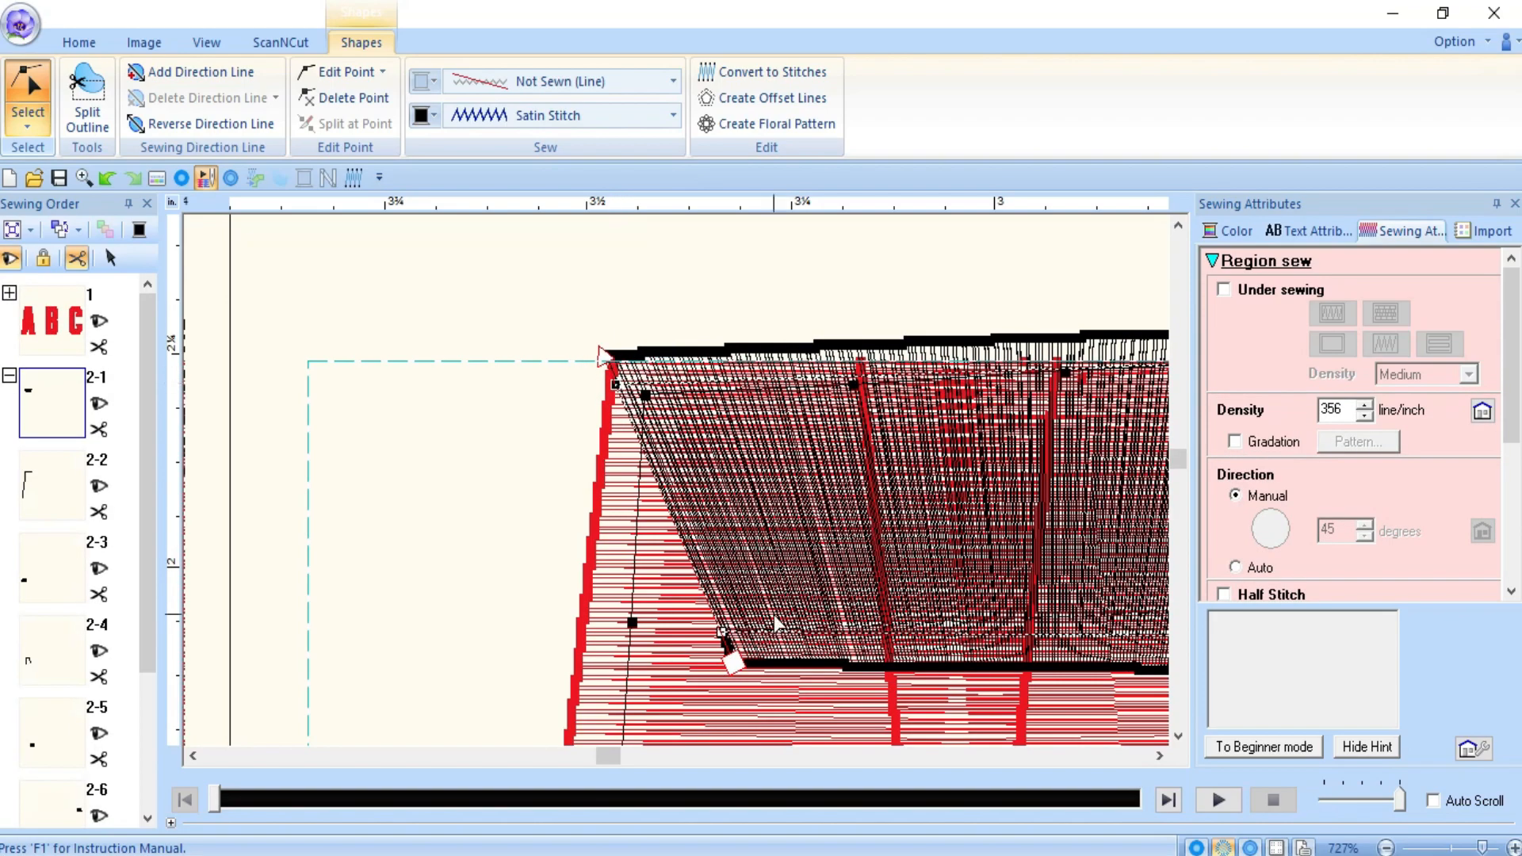
pyautogui.click(911, 756)
pyautogui.moveTo(783, 366); pyautogui.dragTo(806, 370)
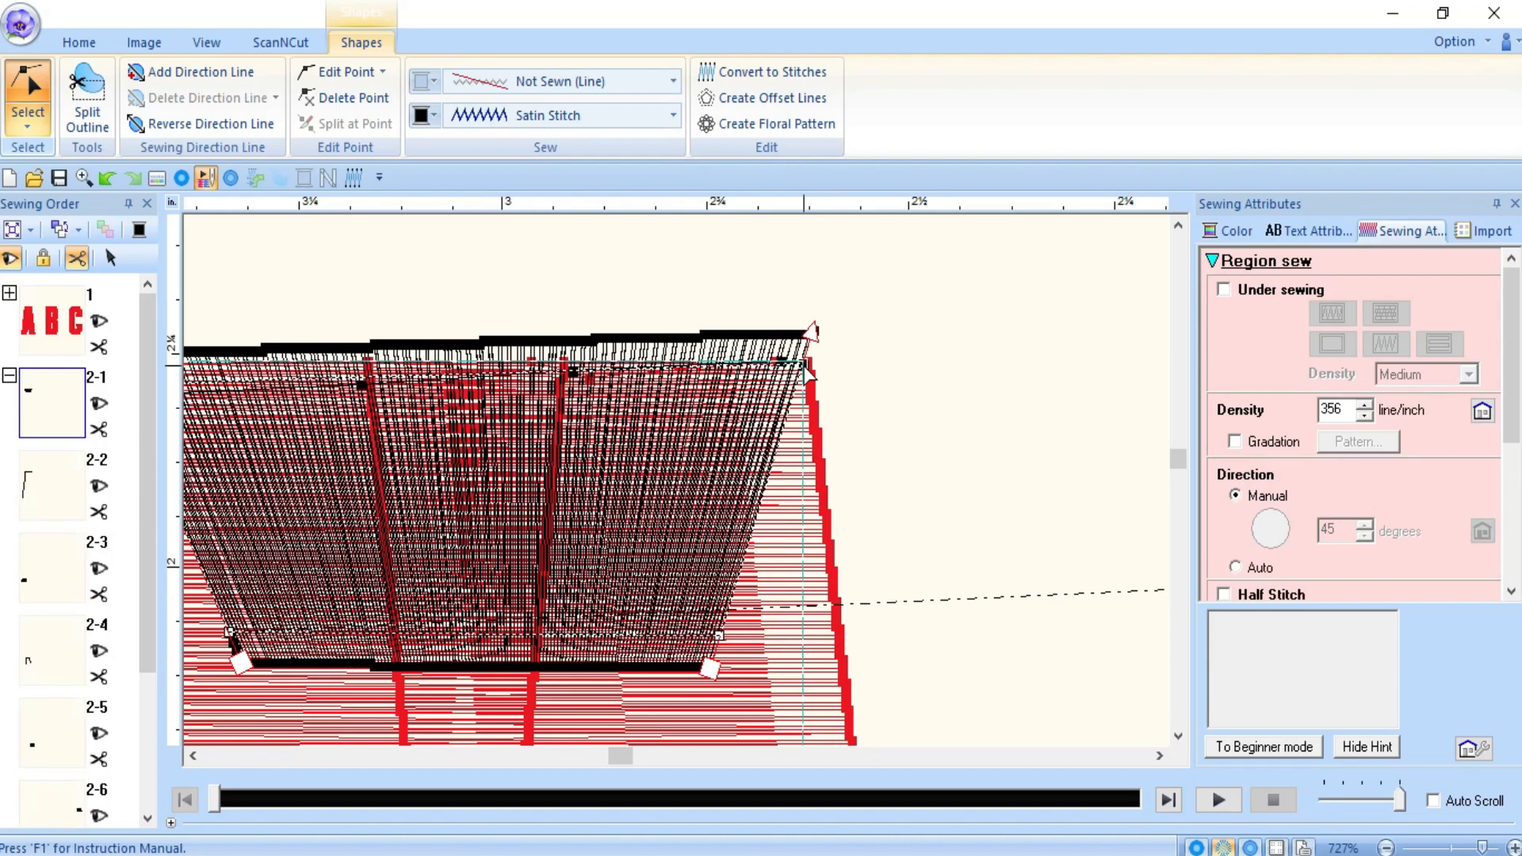
pyautogui.moveTo(807, 371); pyautogui.dragTo(799, 384)
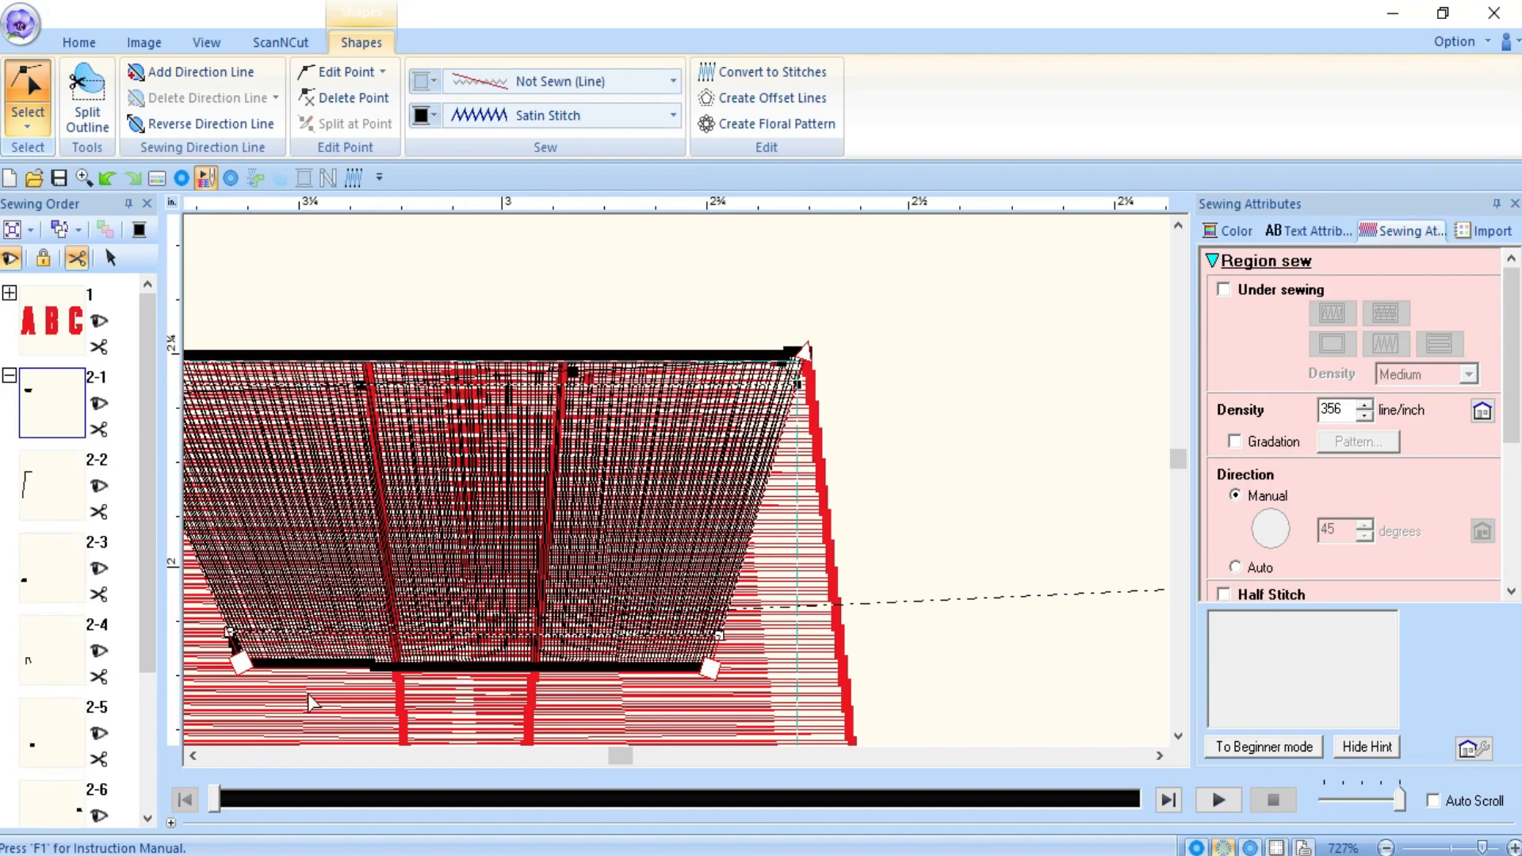
pyautogui.scroll(2, 229, 698)
pyautogui.scroll(-1, 227, 699)
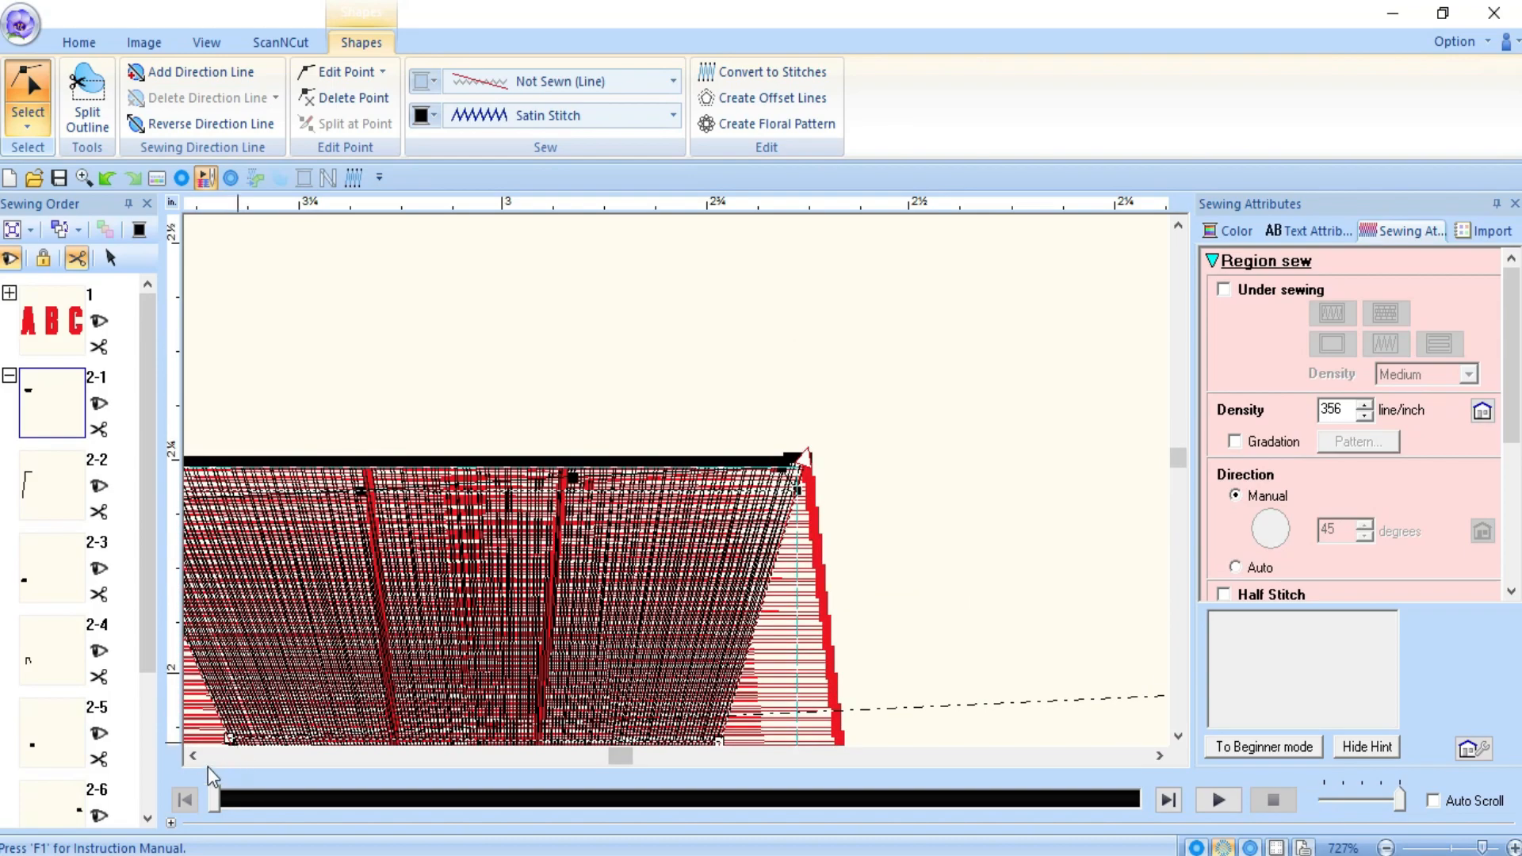
pyautogui.click(207, 763)
pyautogui.click(537, 535)
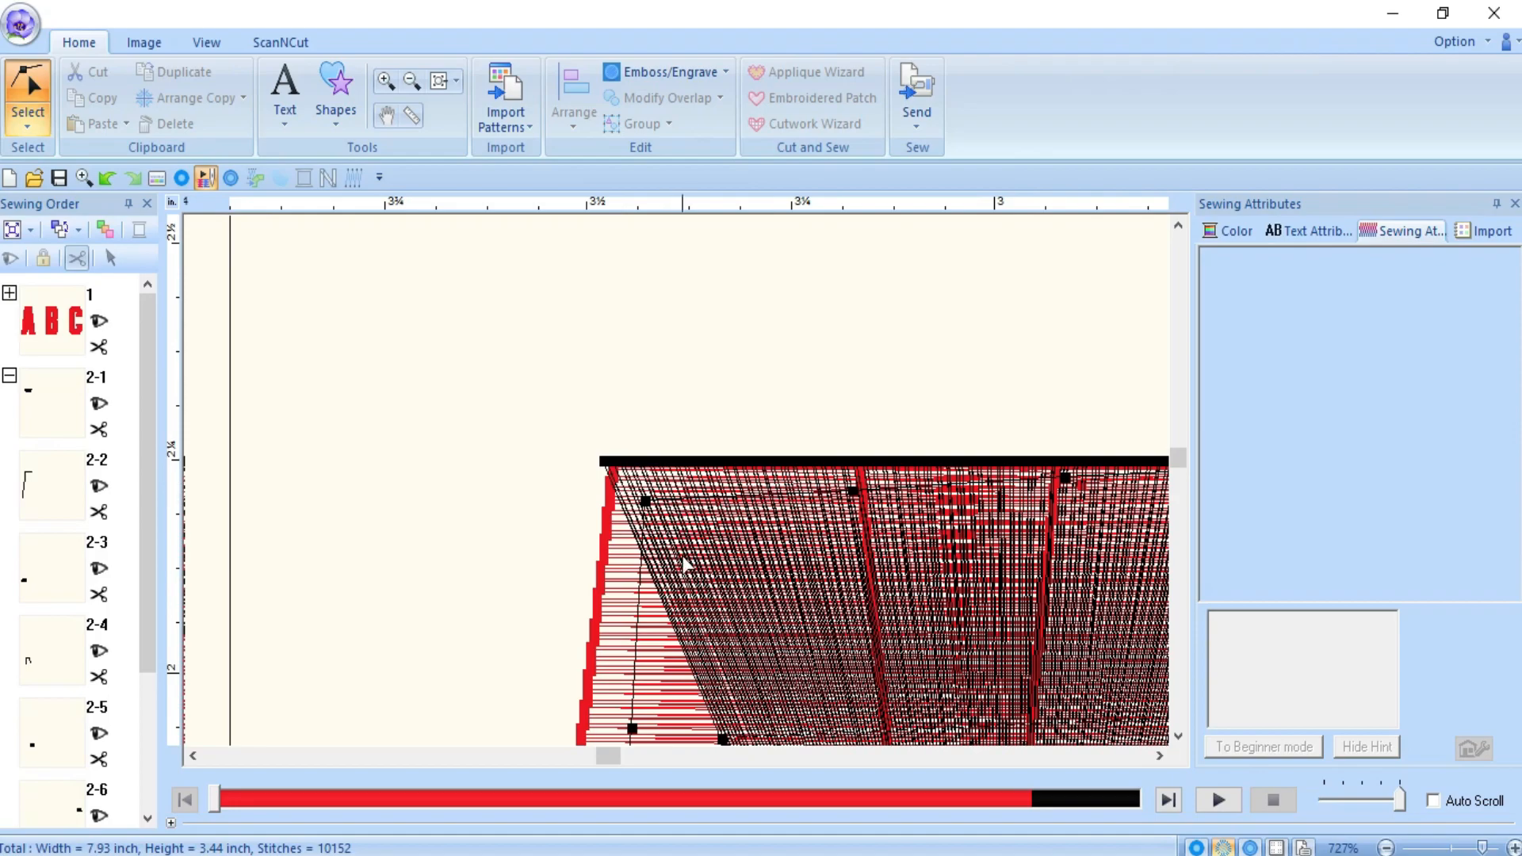
pyautogui.click(654, 755)
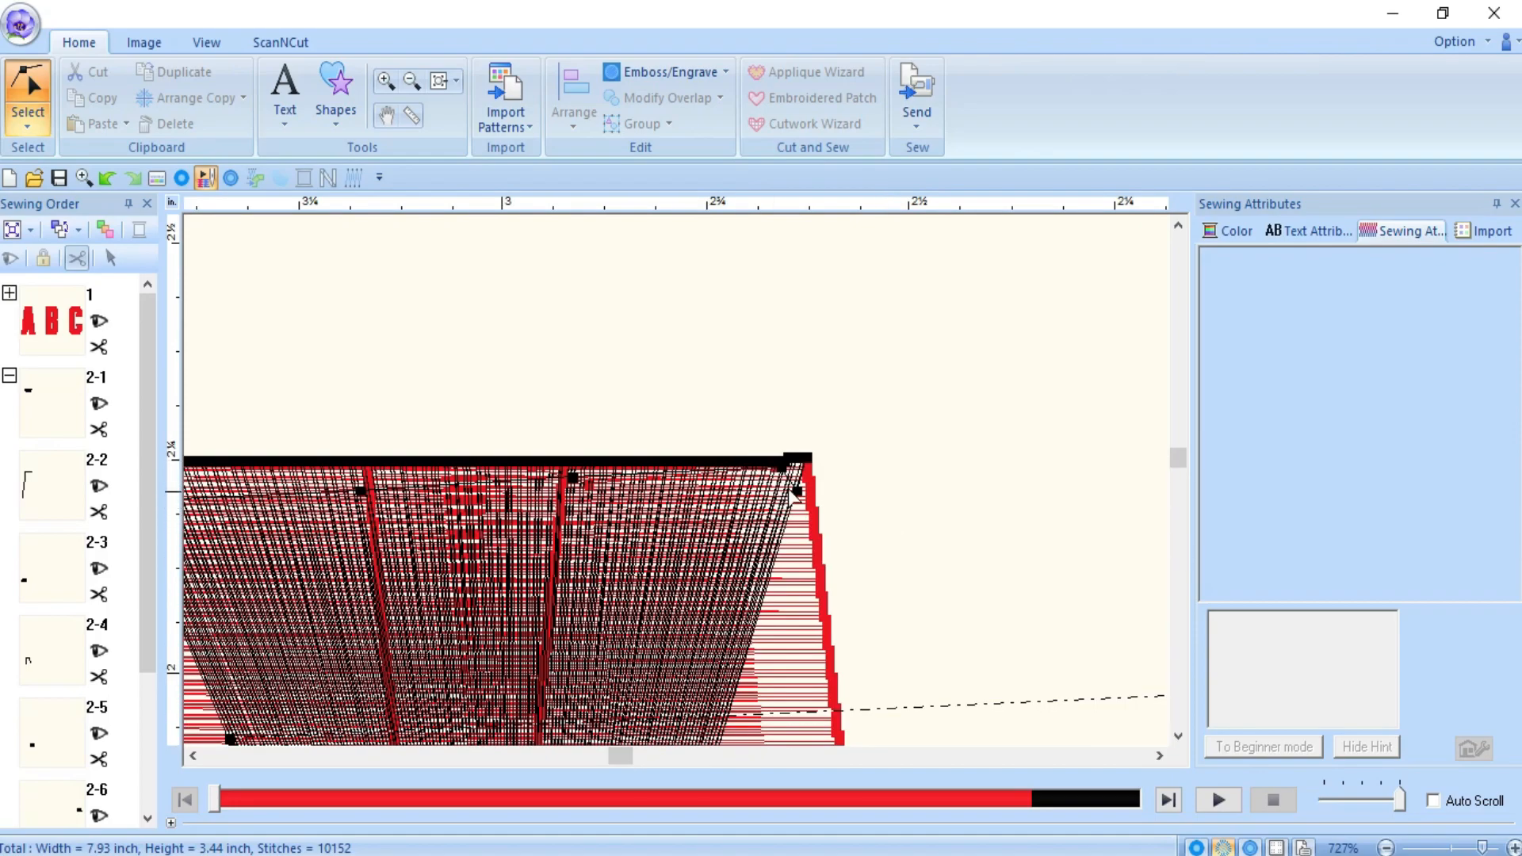
# - Select the satin block at the foot of the A's left leg for point editing
pyautogui.scroll(-1, 795, 495)
pyautogui.scroll(-5, 434, 483)
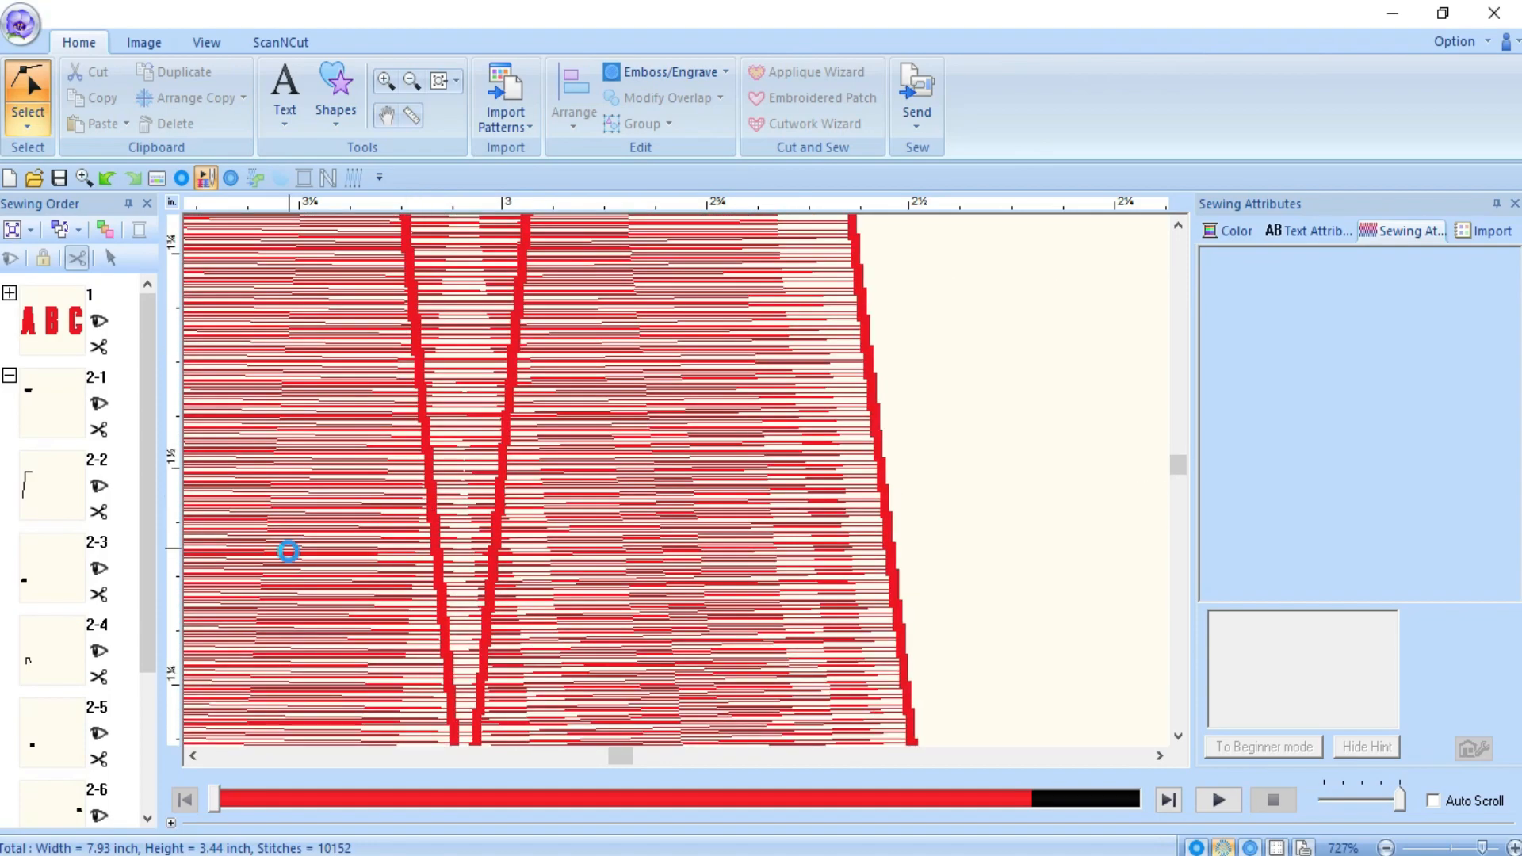
pyautogui.scroll(-3, 294, 753)
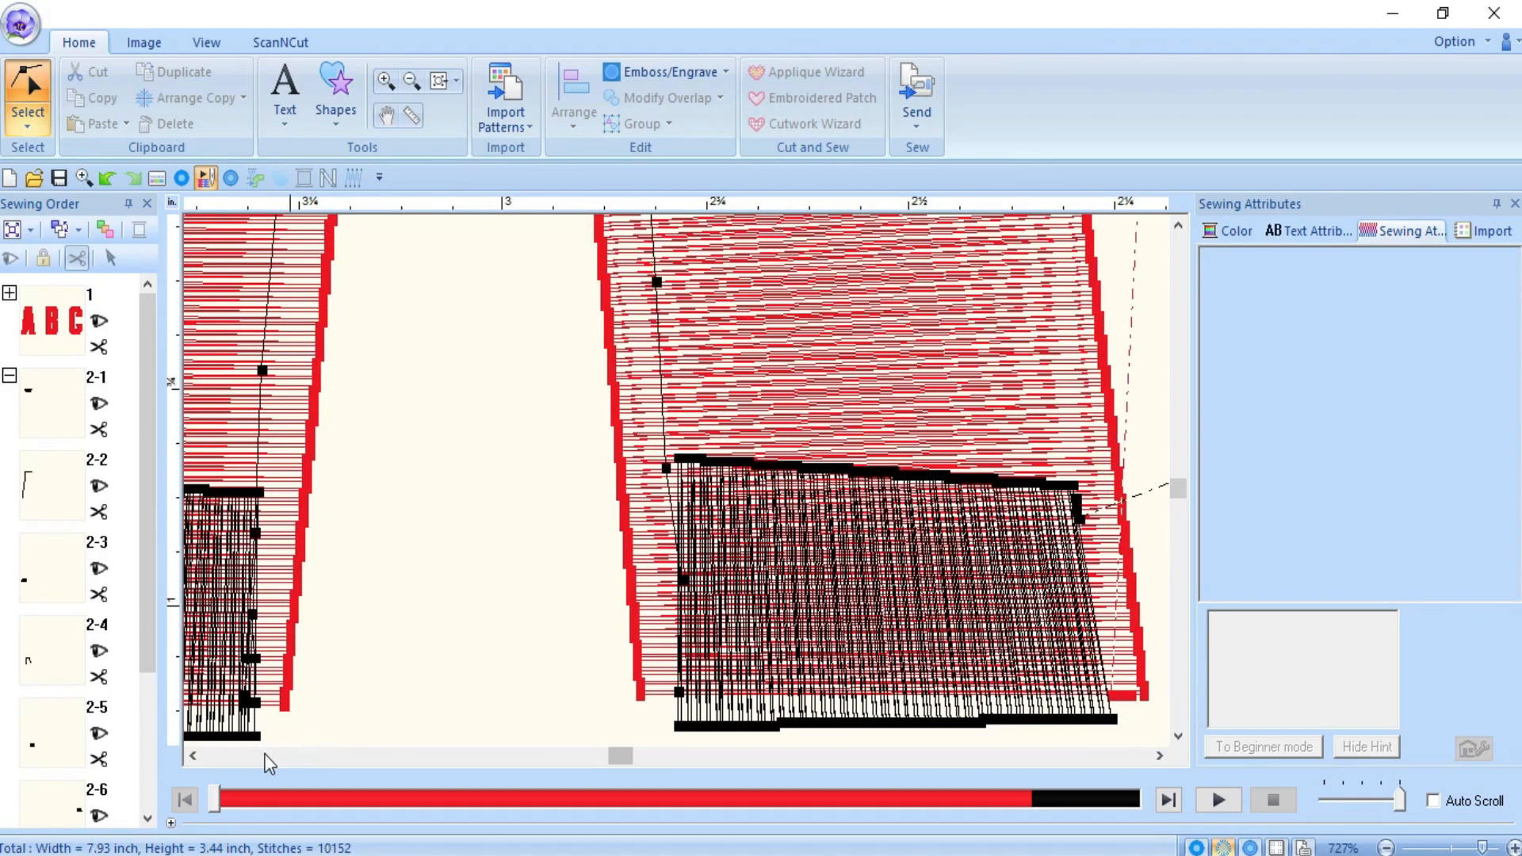
pyautogui.click(264, 754)
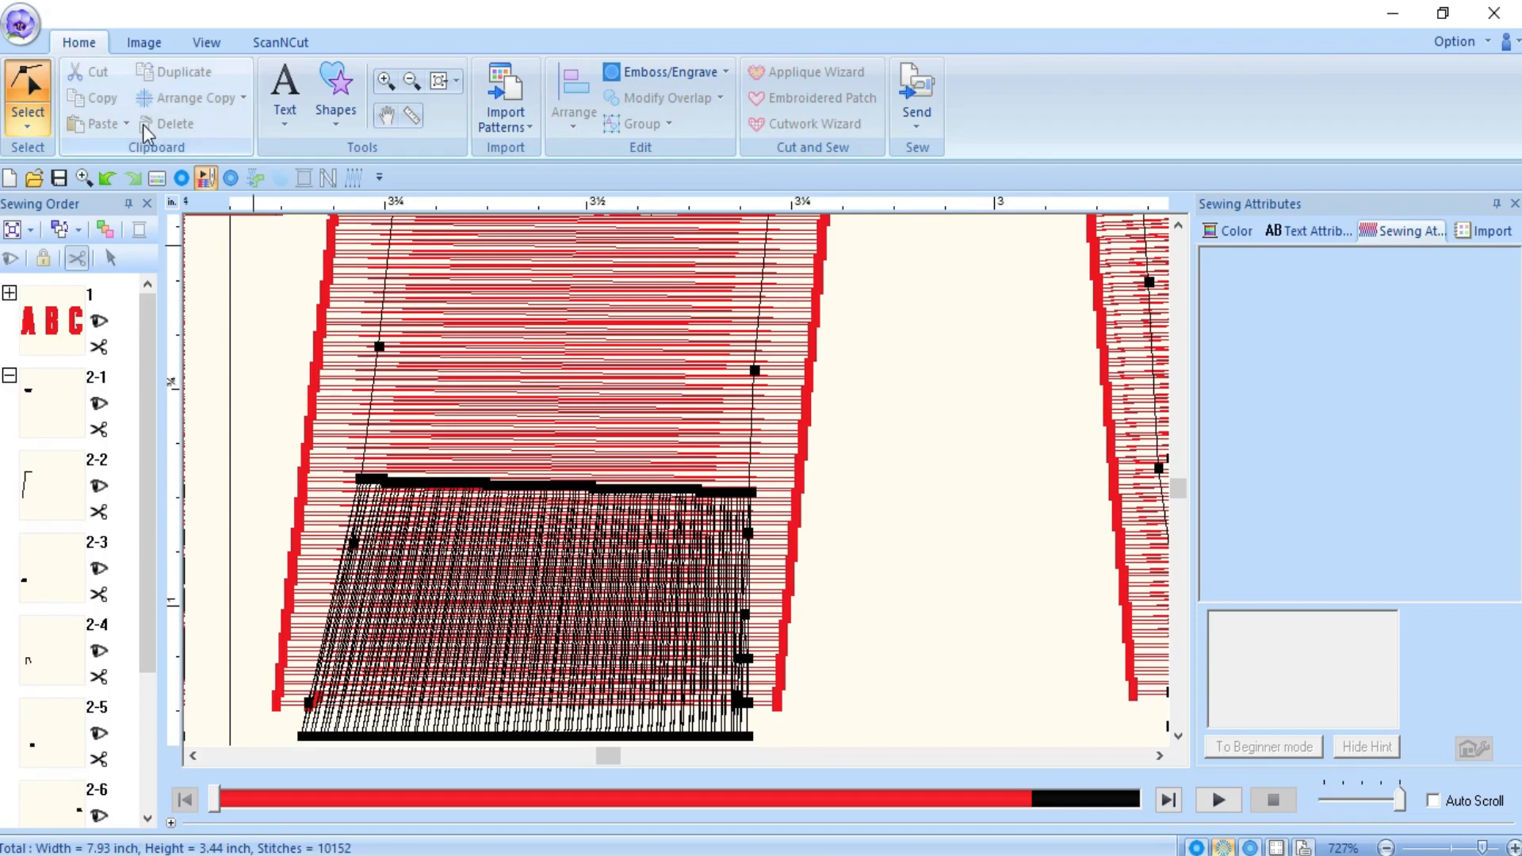
pyautogui.click(42, 569)
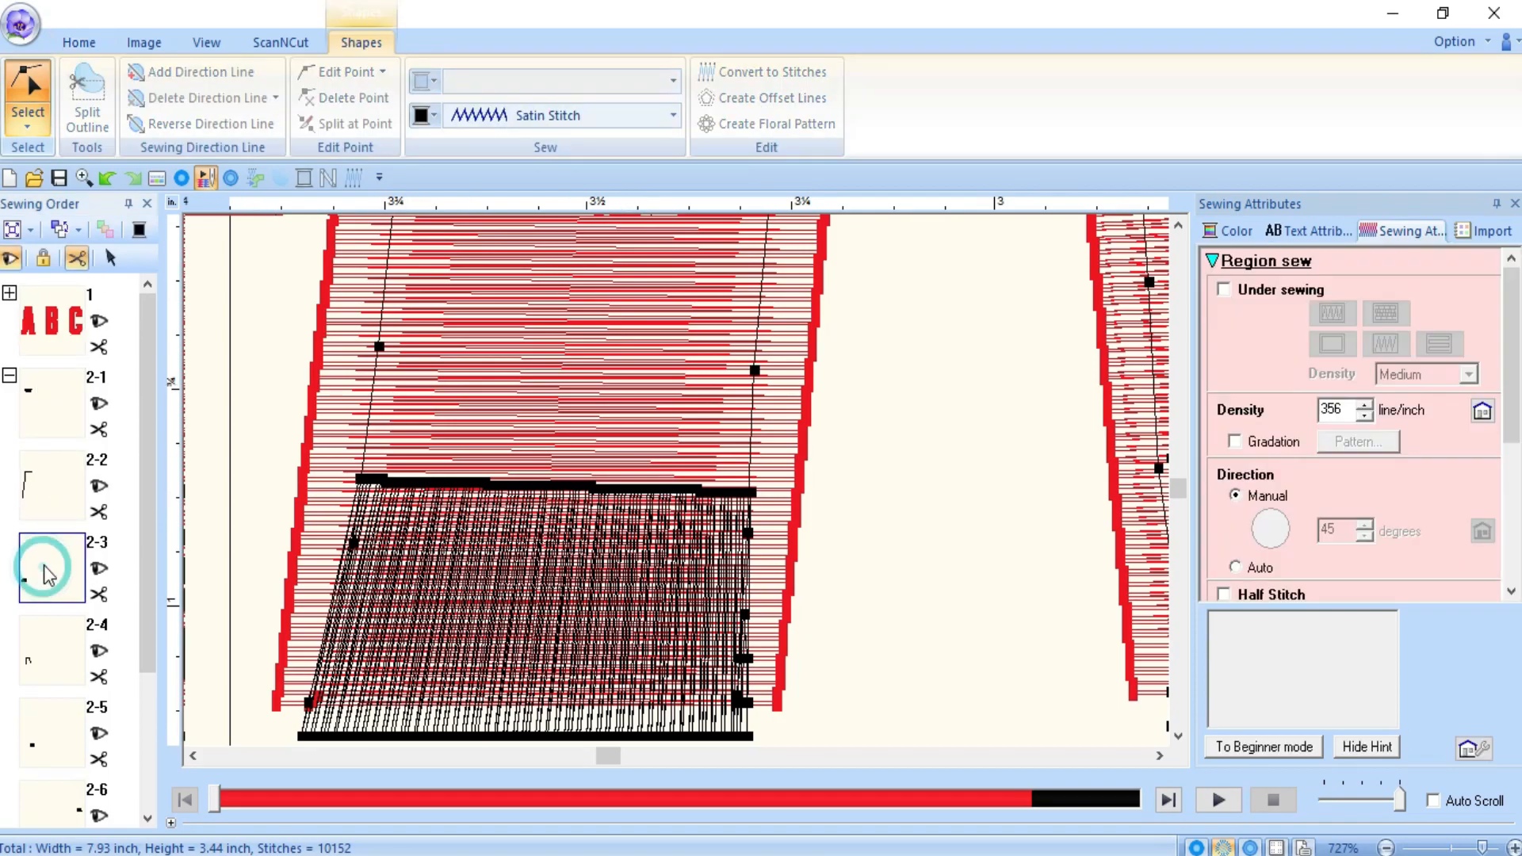
pyautogui.rightClick(45, 565)
pyautogui.click(192, 588)
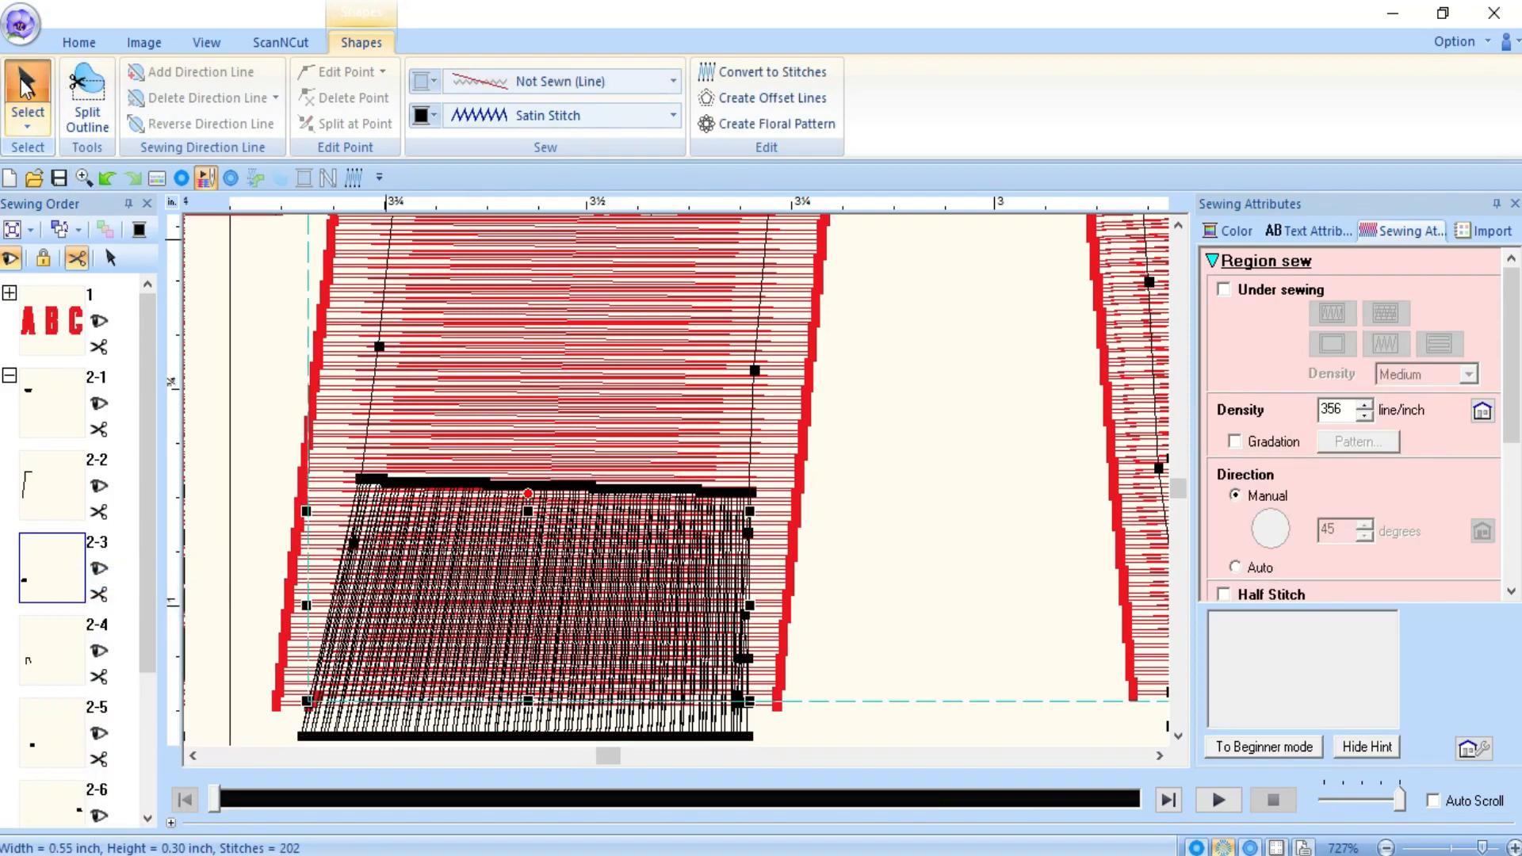
pyautogui.click(26, 121)
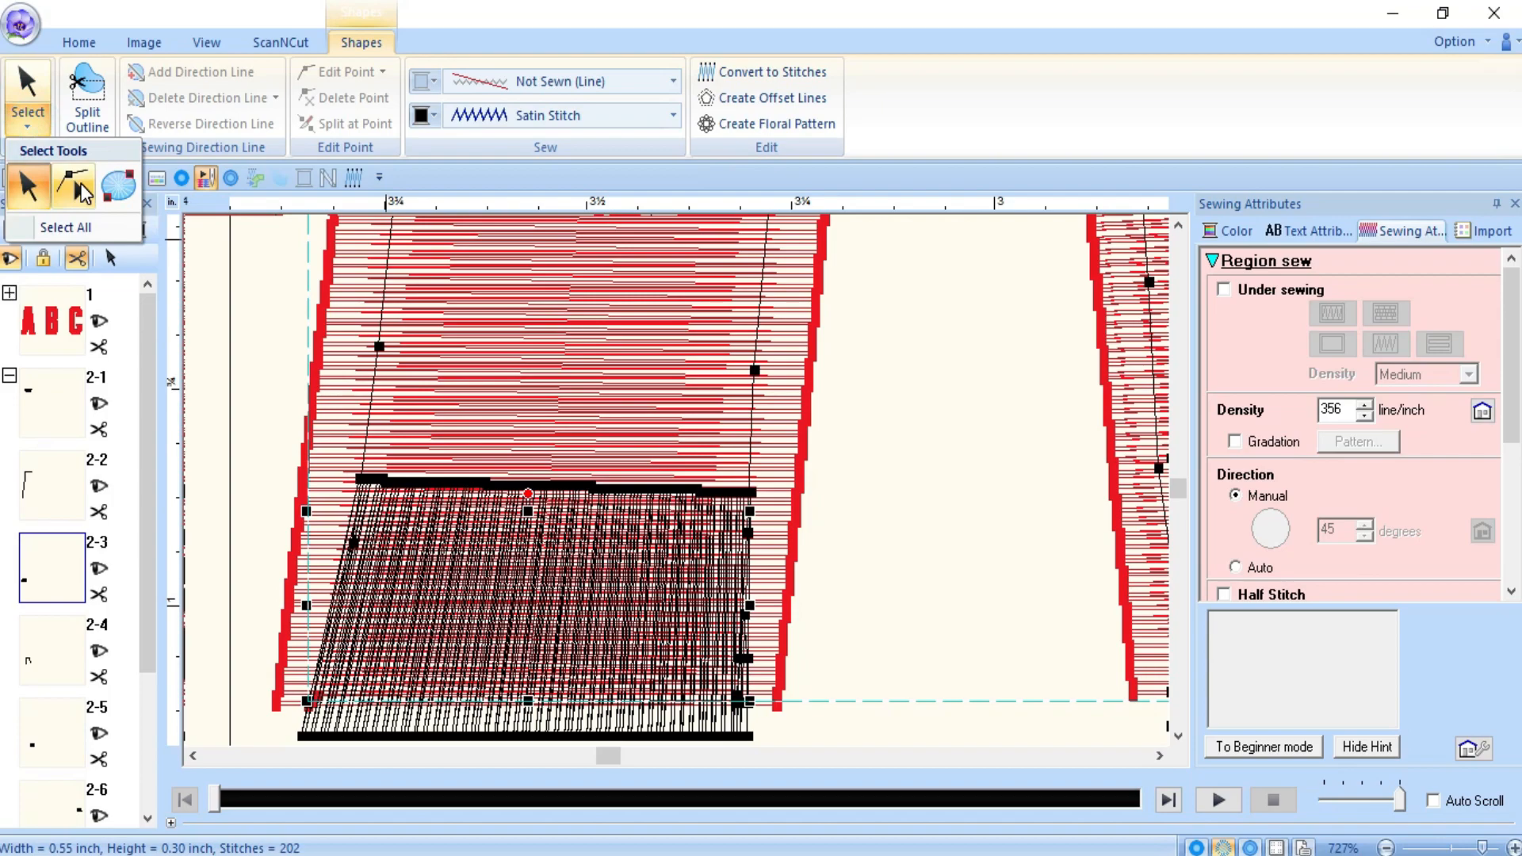
pyautogui.click(77, 188)
# - Move the foot block's lower inner corner point outward and up to meet the inner edge of the A's left leg
pyautogui.scroll(-2, 396, 690)
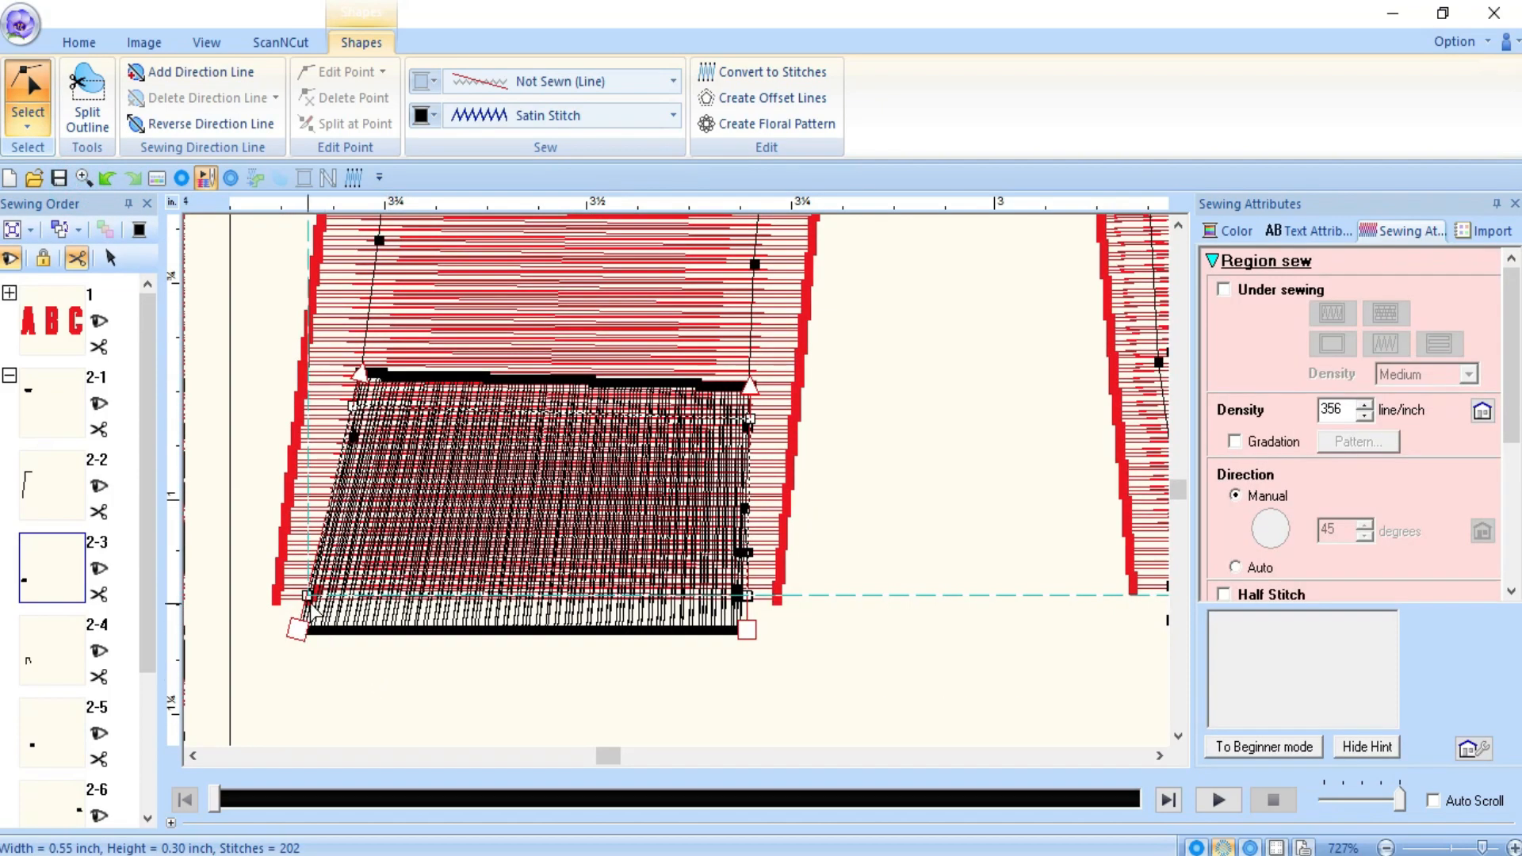
pyautogui.click(1492, 849)
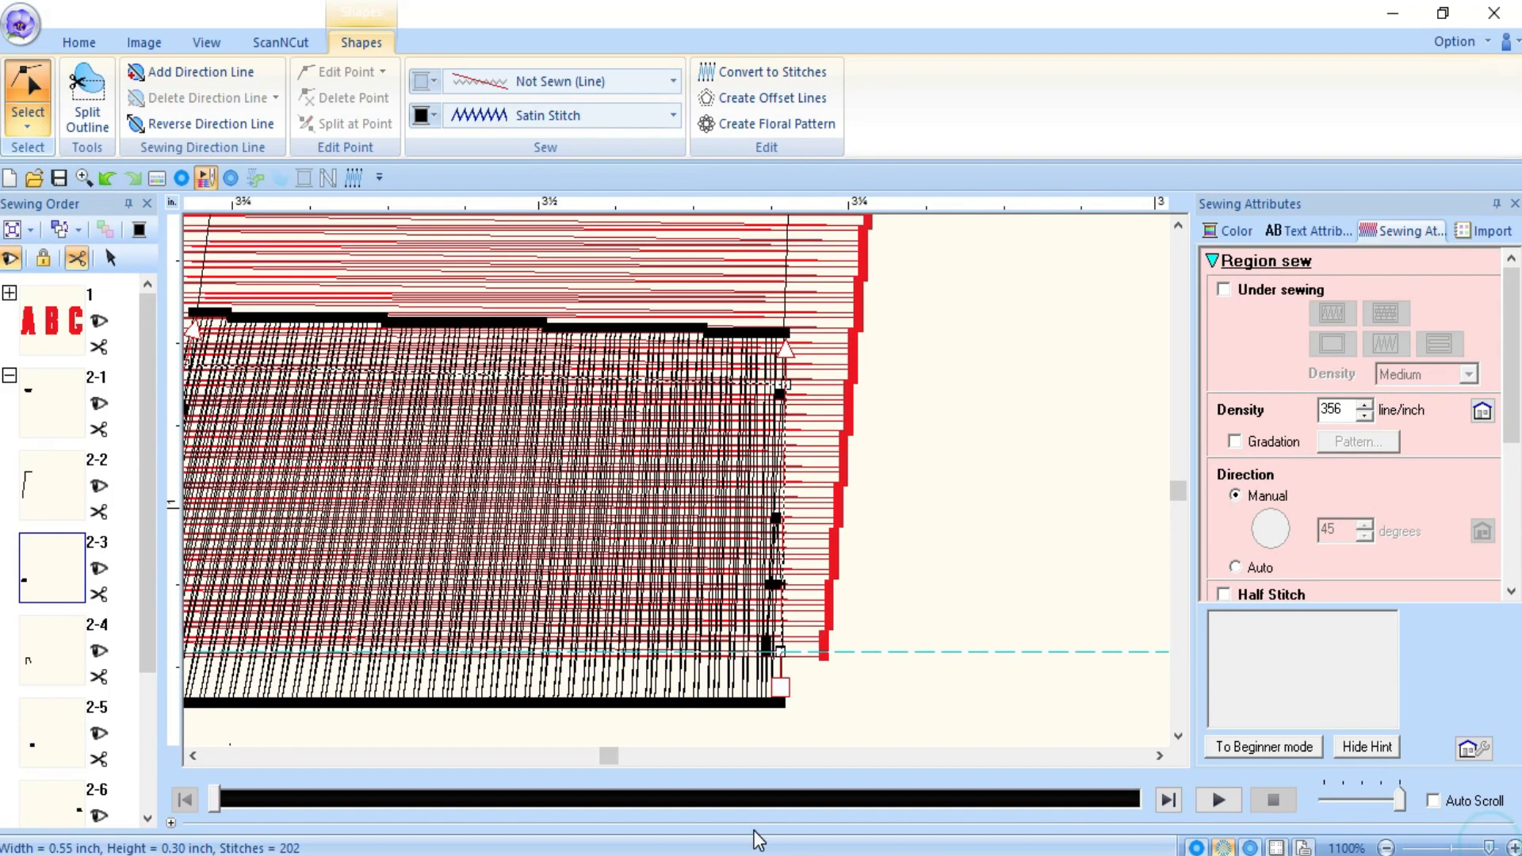
pyautogui.moveTo(780, 650); pyautogui.dragTo(815, 618)
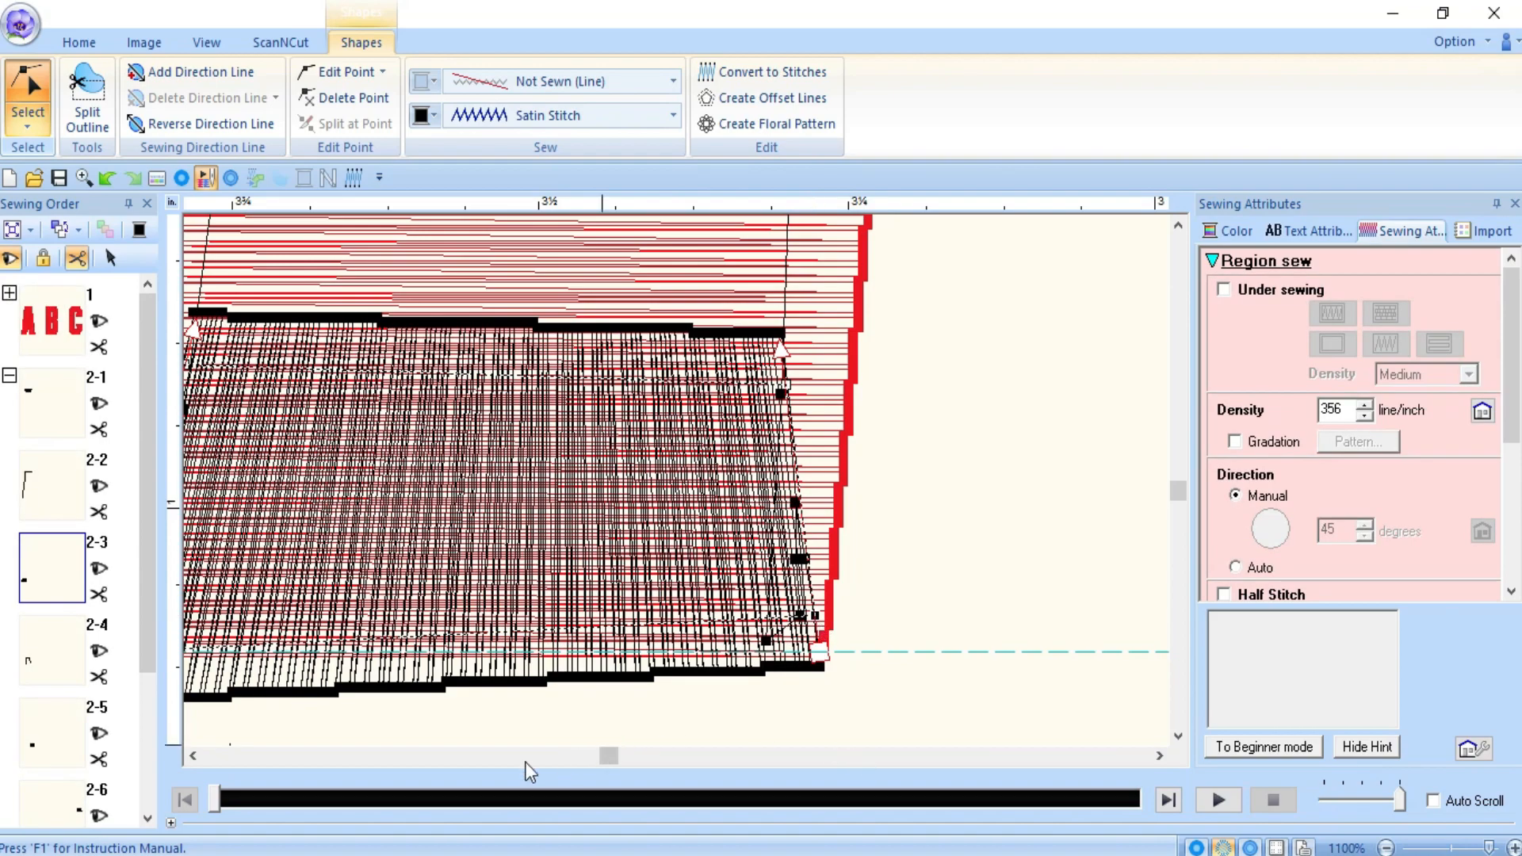
# - Move the left foot block's lower outer corner point inward and up to fit the outer corner of the A's left leg
pyautogui.click(487, 760)
pyautogui.moveTo(608, 651); pyautogui.dragTo(557, 651)
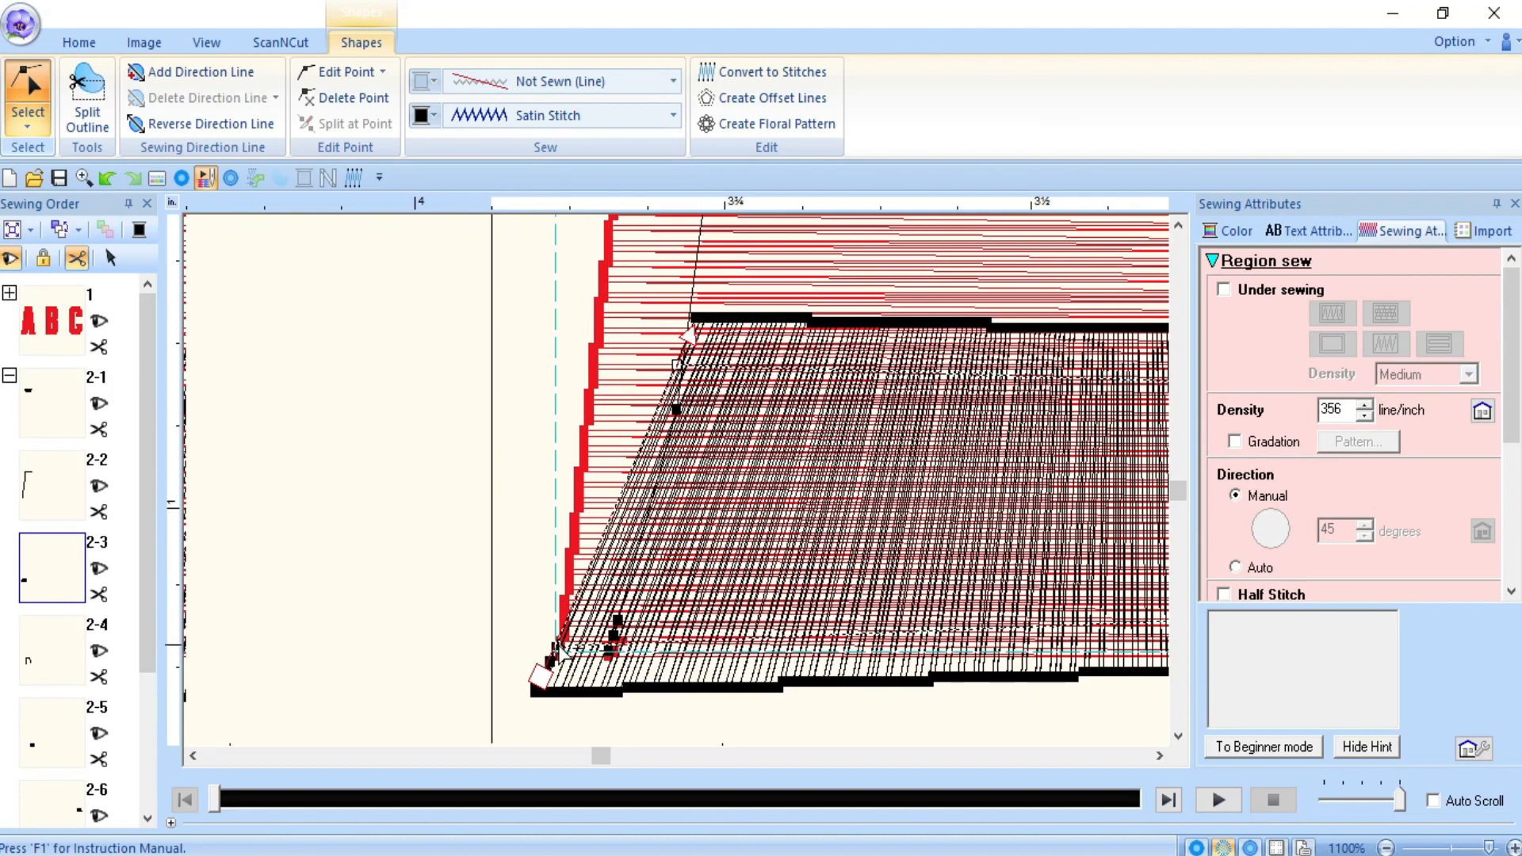
pyautogui.moveTo(554, 649); pyautogui.dragTo(573, 622)
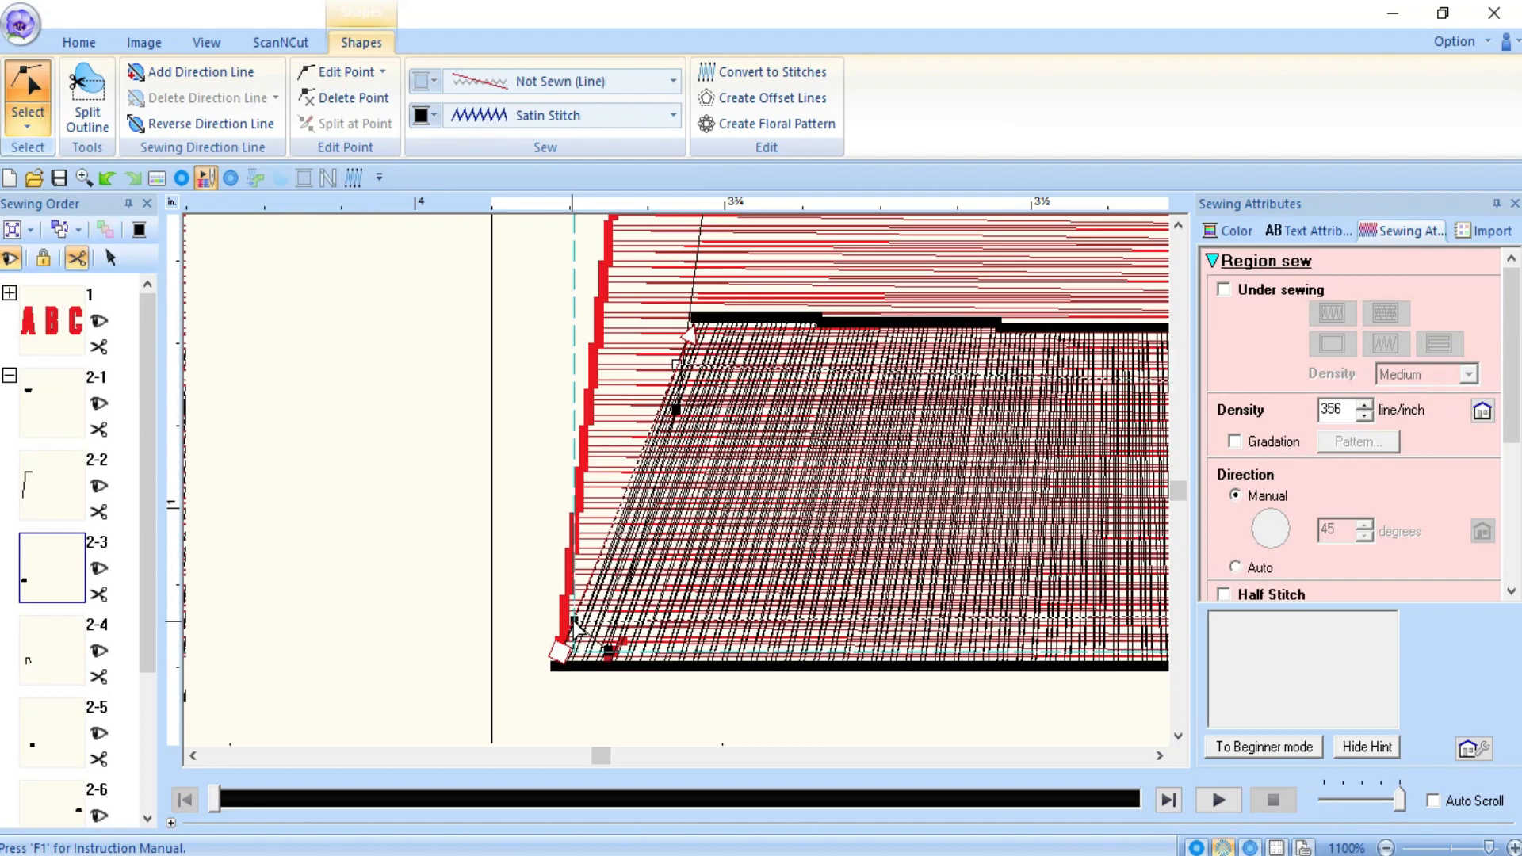
pyautogui.moveTo(573, 618); pyautogui.dragTo(573, 613)
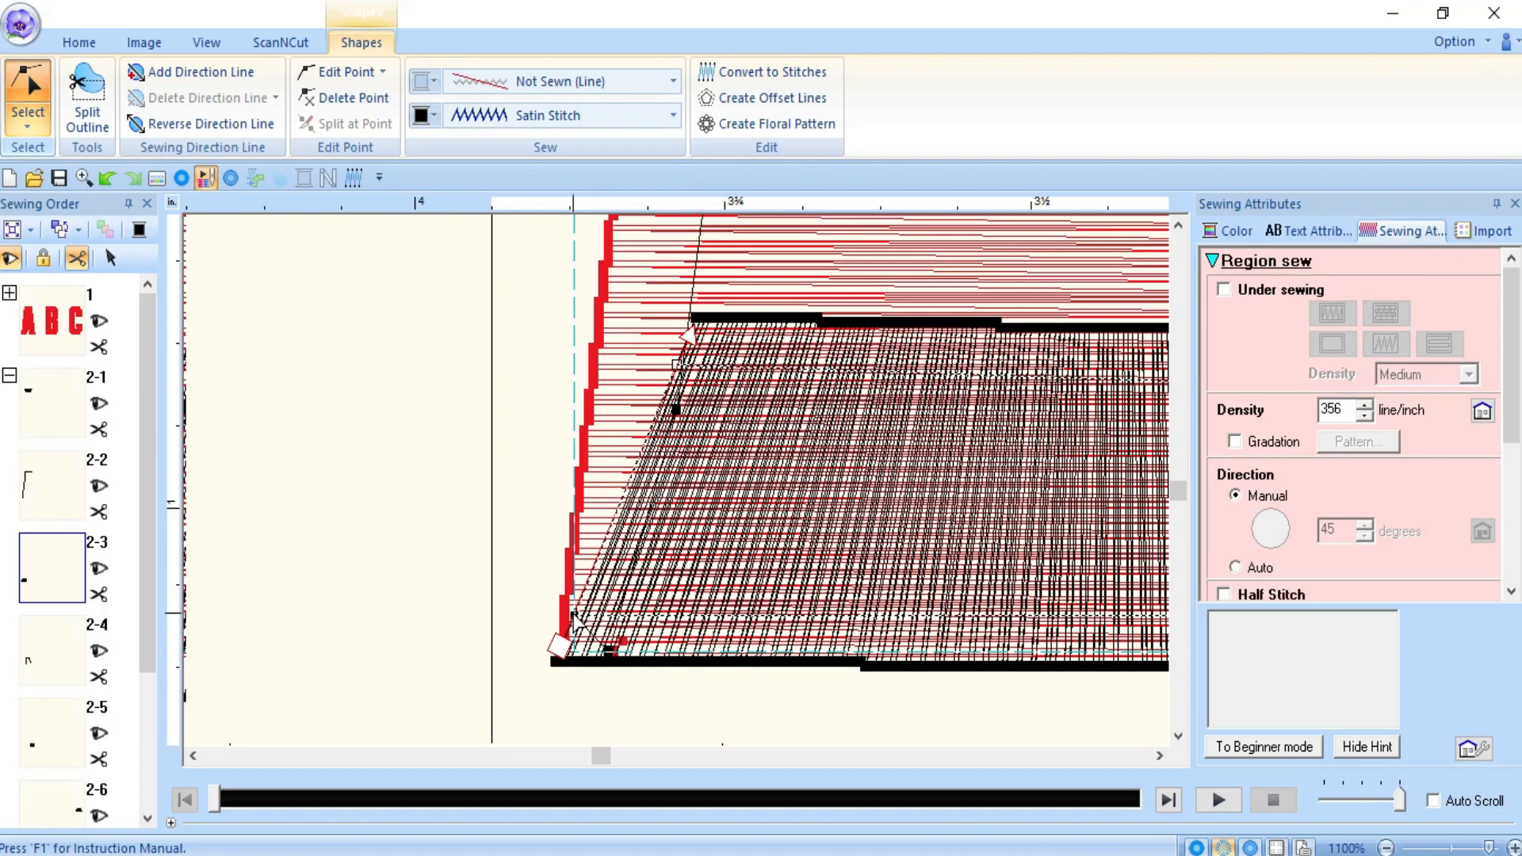
# - Move the foot block's lower inner corner point slightly outward and up to the leg's edge, deselect the block and check both ends
pyautogui.click(879, 763)
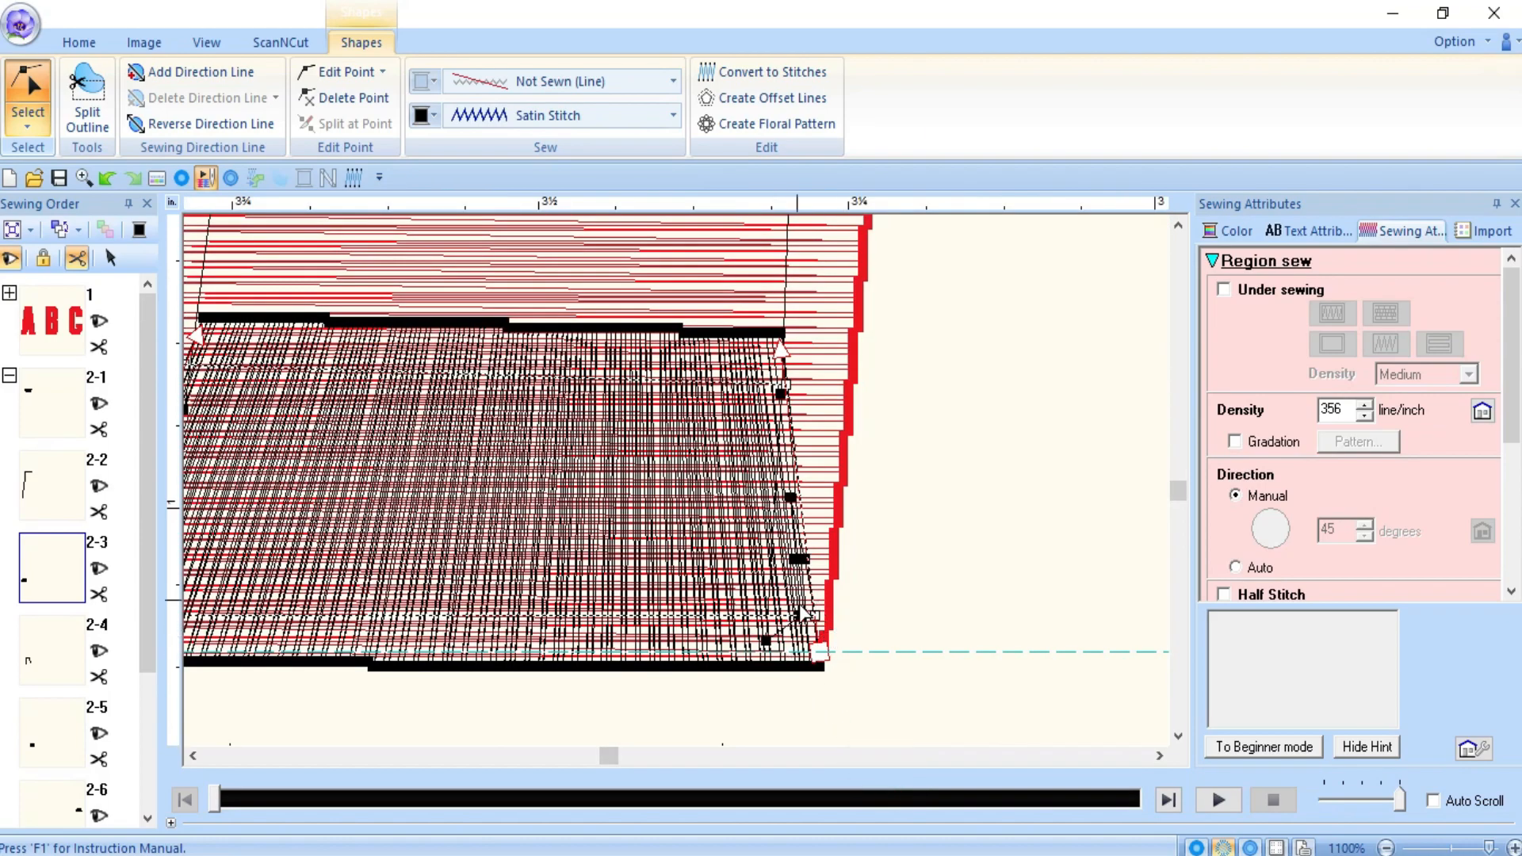
pyautogui.moveTo(820, 626)
pyautogui.mouseDown()
pyautogui.moveTo(810, 612)
pyautogui.moveTo(823, 613)
pyautogui.mouseUp()
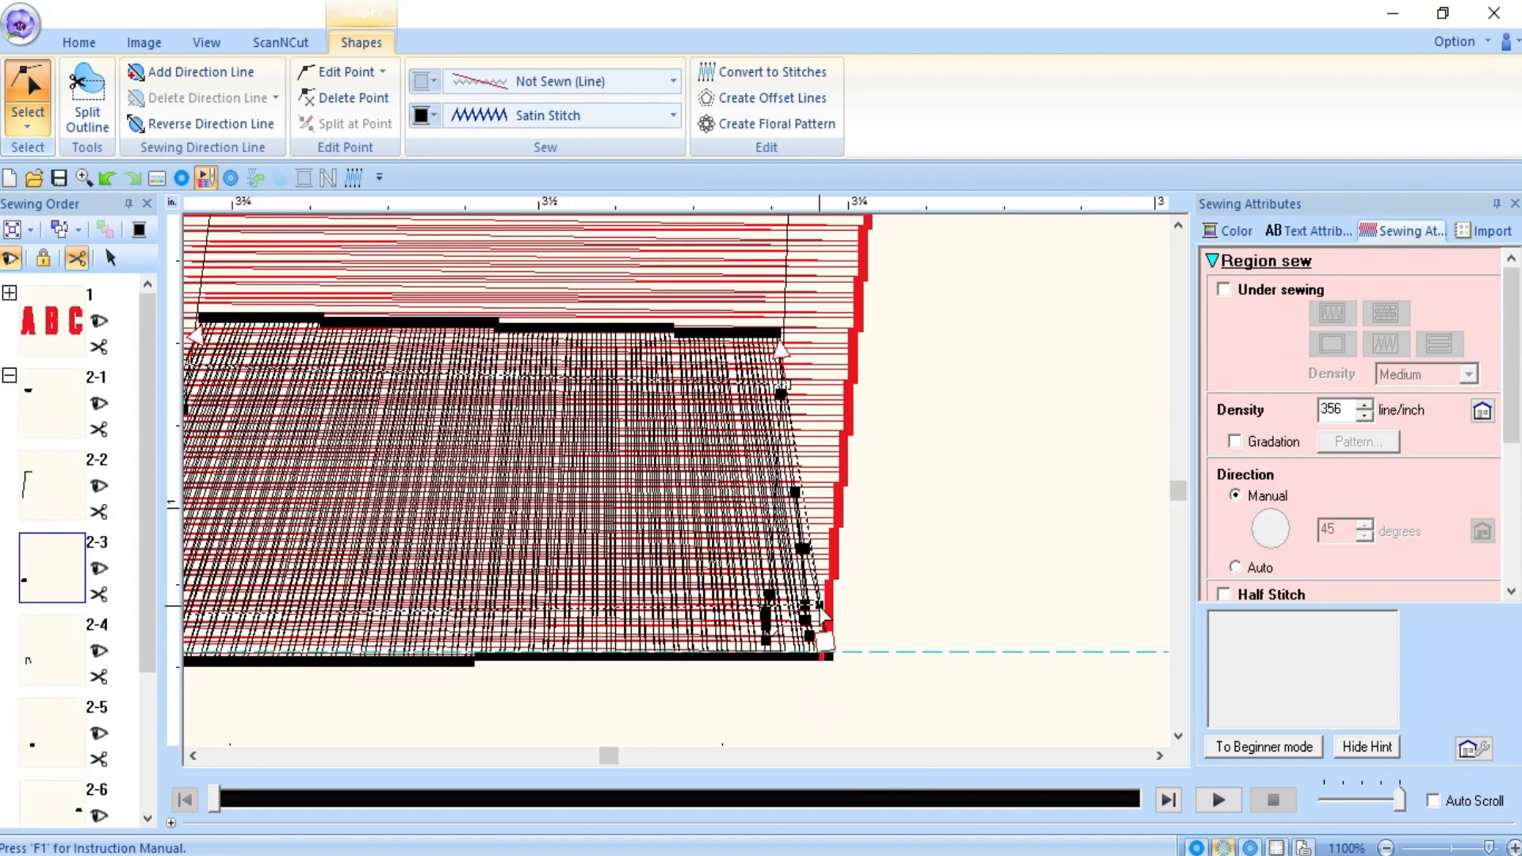
pyautogui.moveTo(820, 606); pyautogui.dragTo(820, 611)
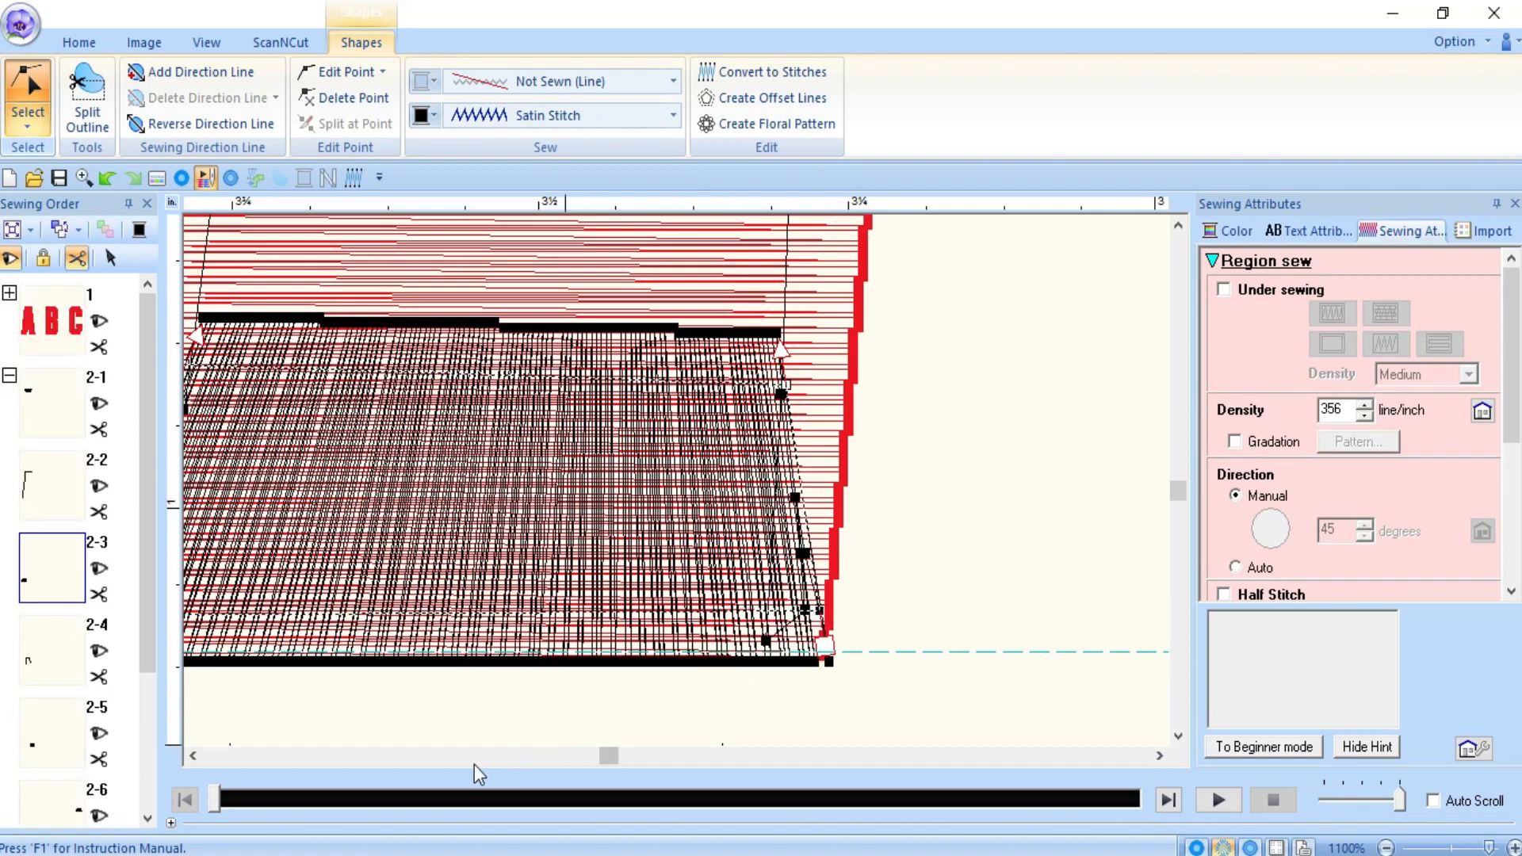
pyautogui.click(489, 733)
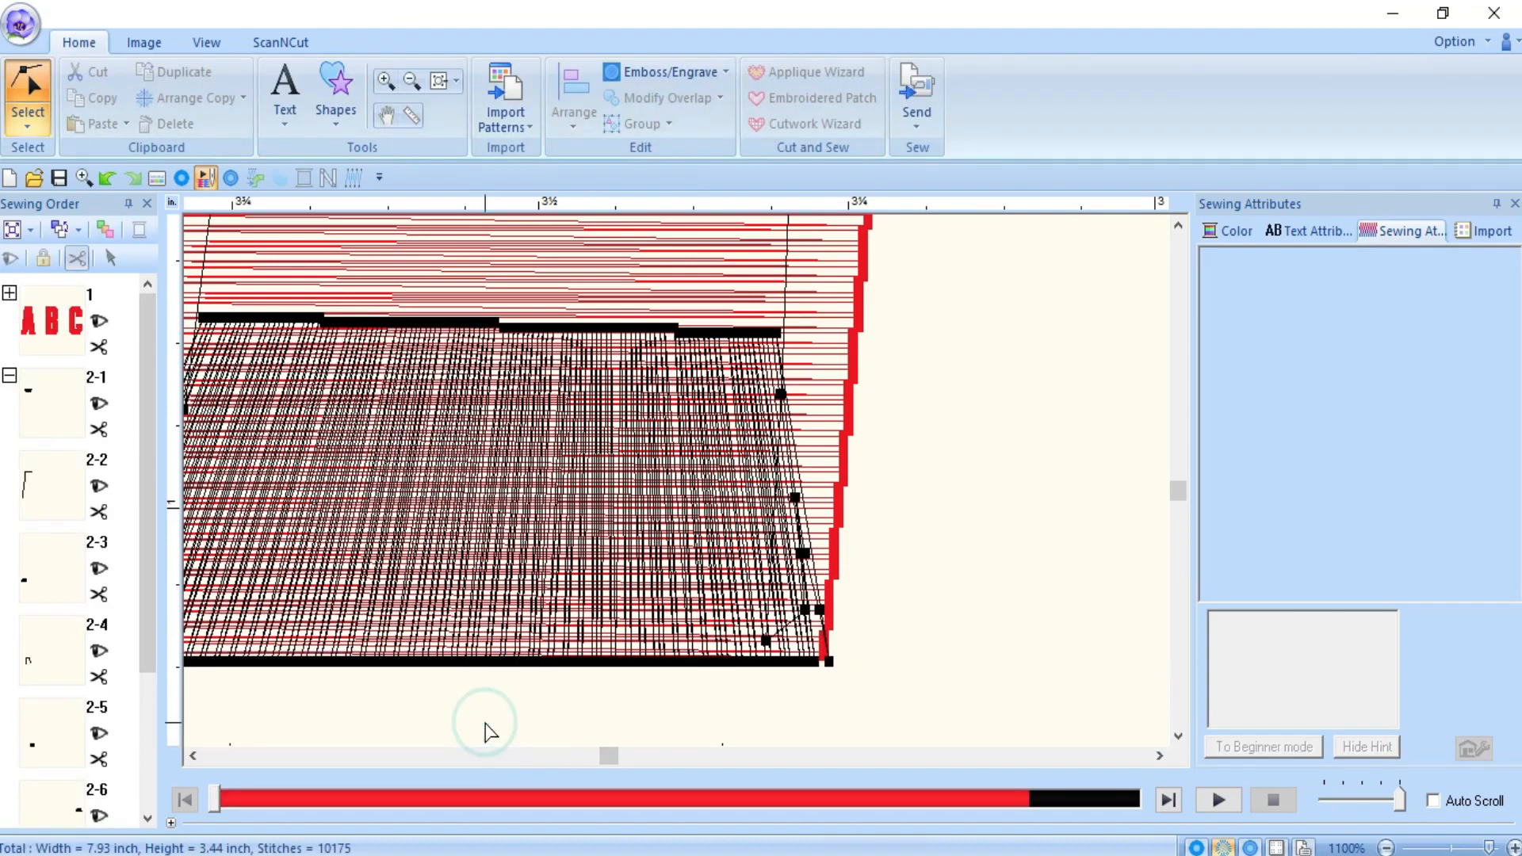
pyautogui.click(423, 755)
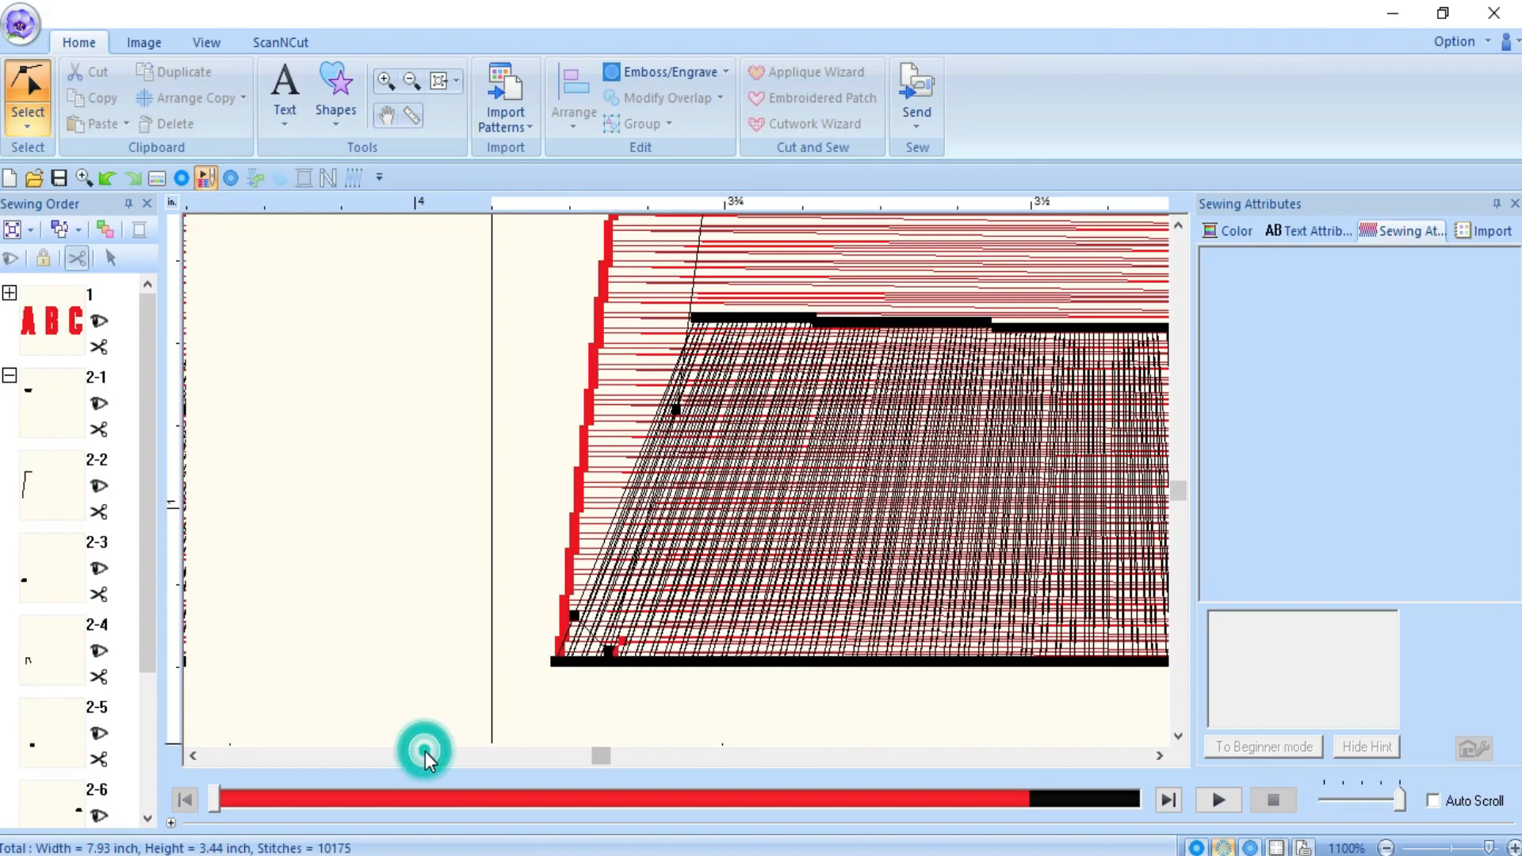
pyautogui.click(712, 758)
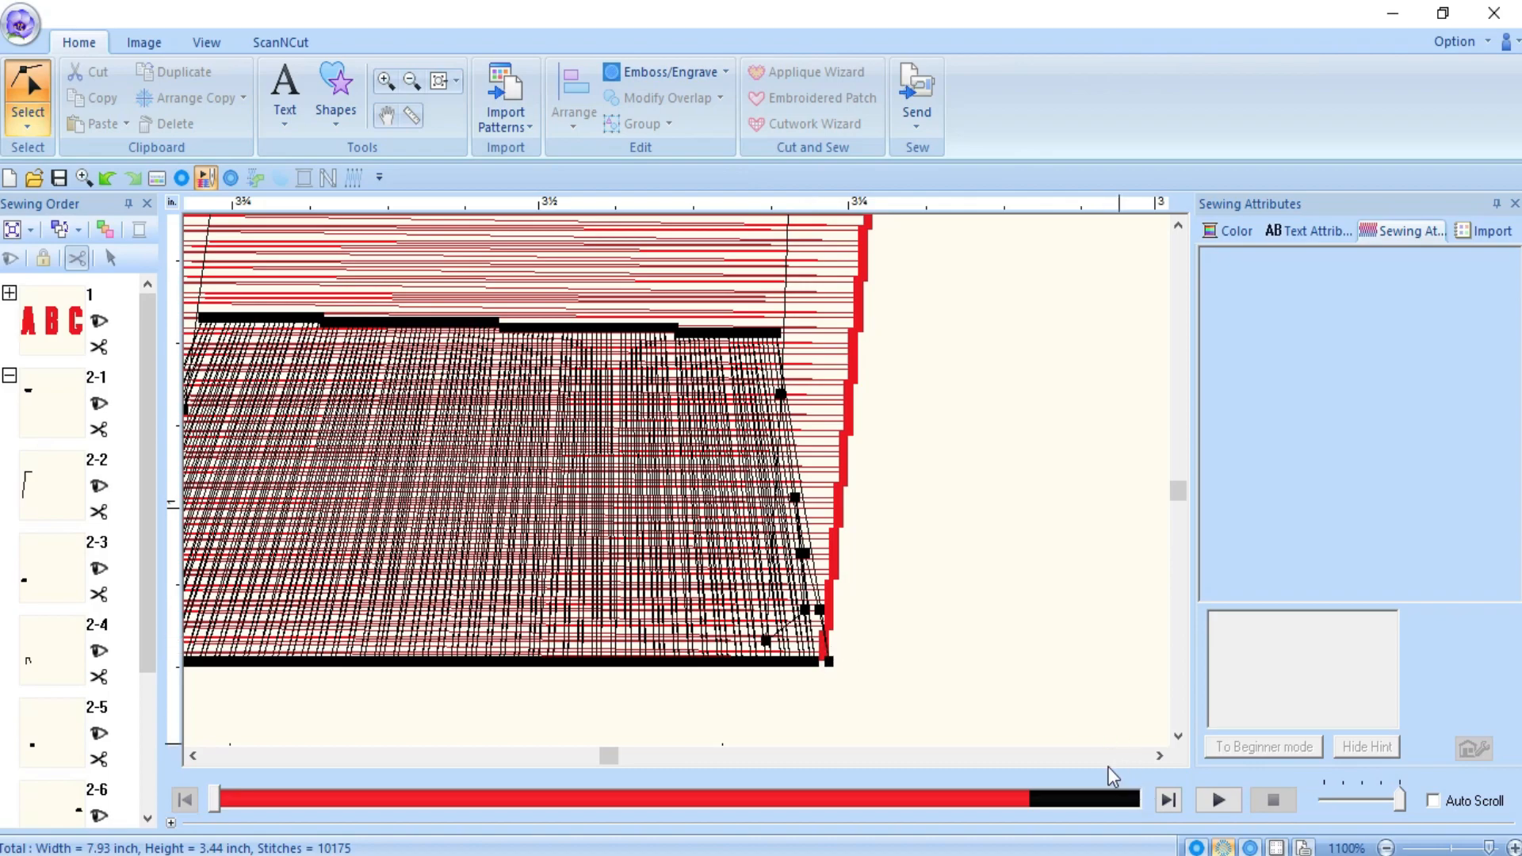
# - Examine how the satin blocks on the A's right foot and the C's arm ends line up with the letter edges
pyautogui.click(1086, 758)
pyautogui.click(1086, 759)
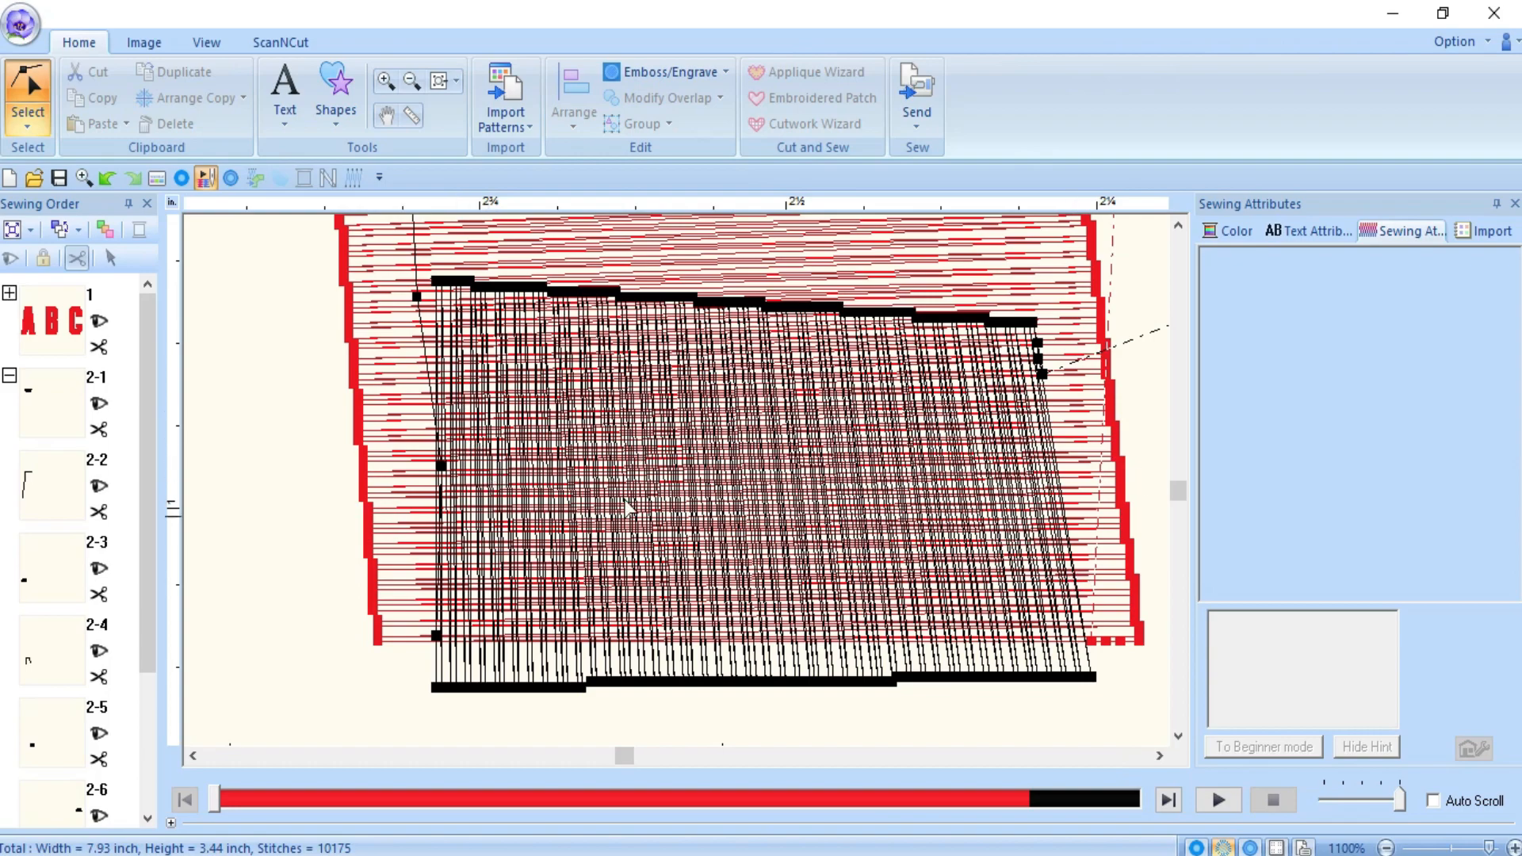
pyautogui.scroll(2, 613, 512)
pyautogui.scroll(-2, 666, 530)
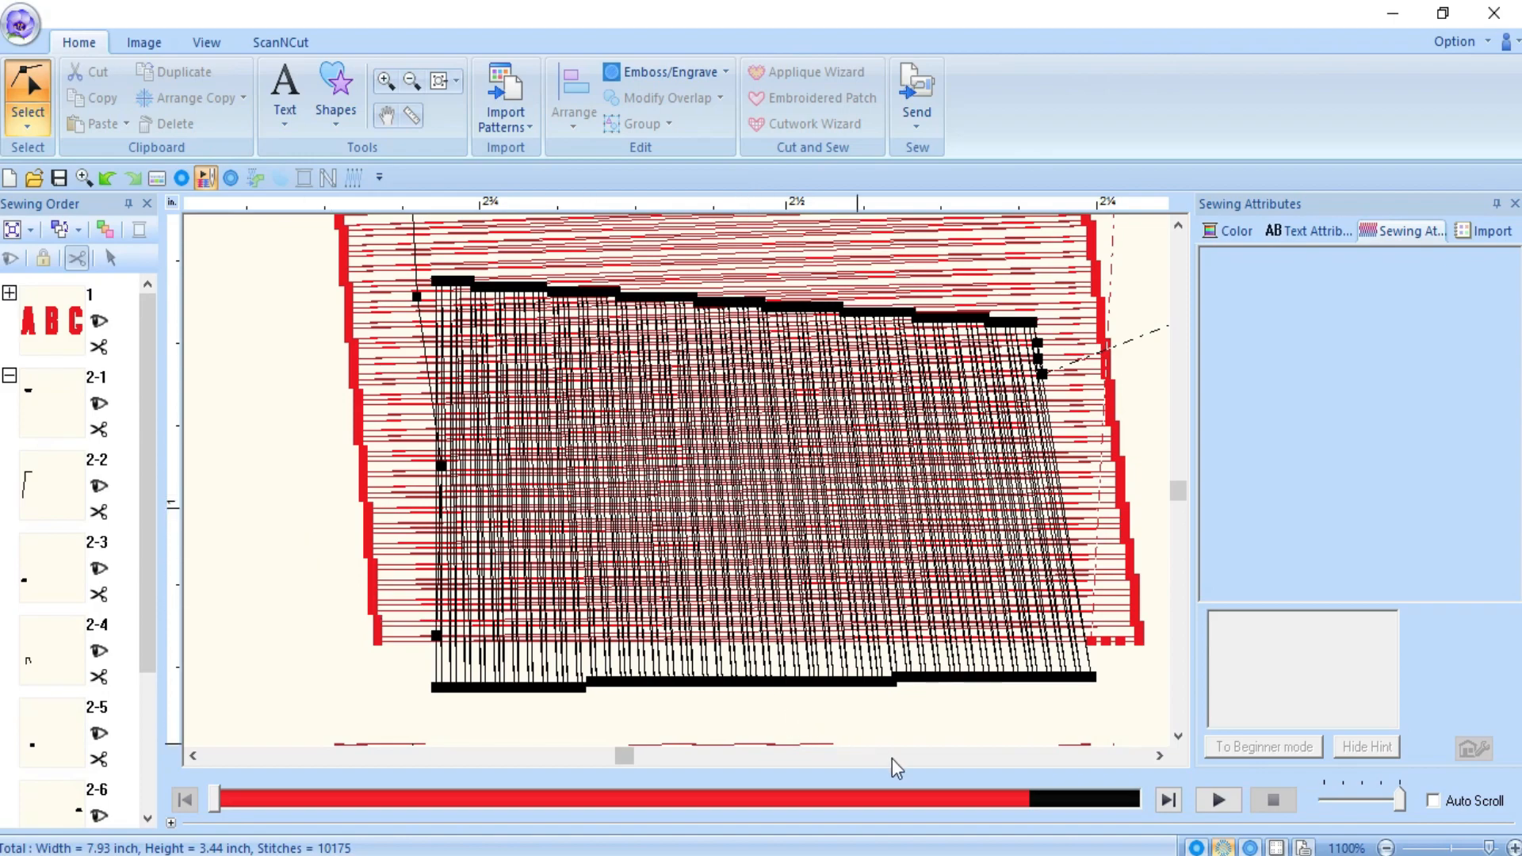
pyautogui.click(921, 763)
pyautogui.click(923, 762)
pyautogui.click(923, 762)
pyautogui.click(923, 763)
pyautogui.click(922, 762)
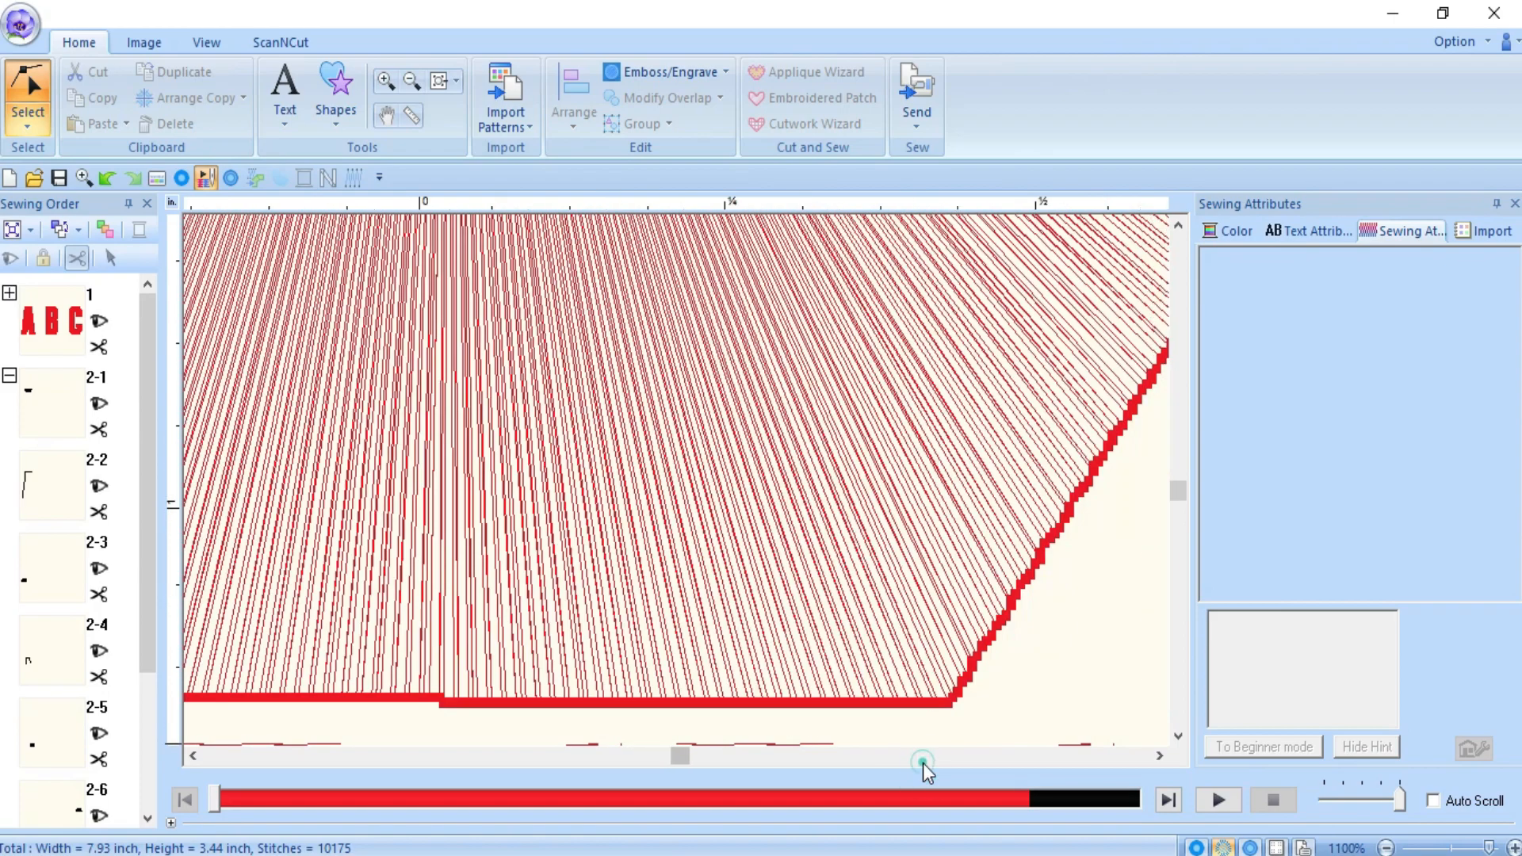
pyautogui.click(923, 762)
pyautogui.click(922, 763)
pyautogui.click(923, 762)
pyautogui.scroll(2, 778, 645)
pyautogui.click(643, 758)
pyautogui.click(644, 757)
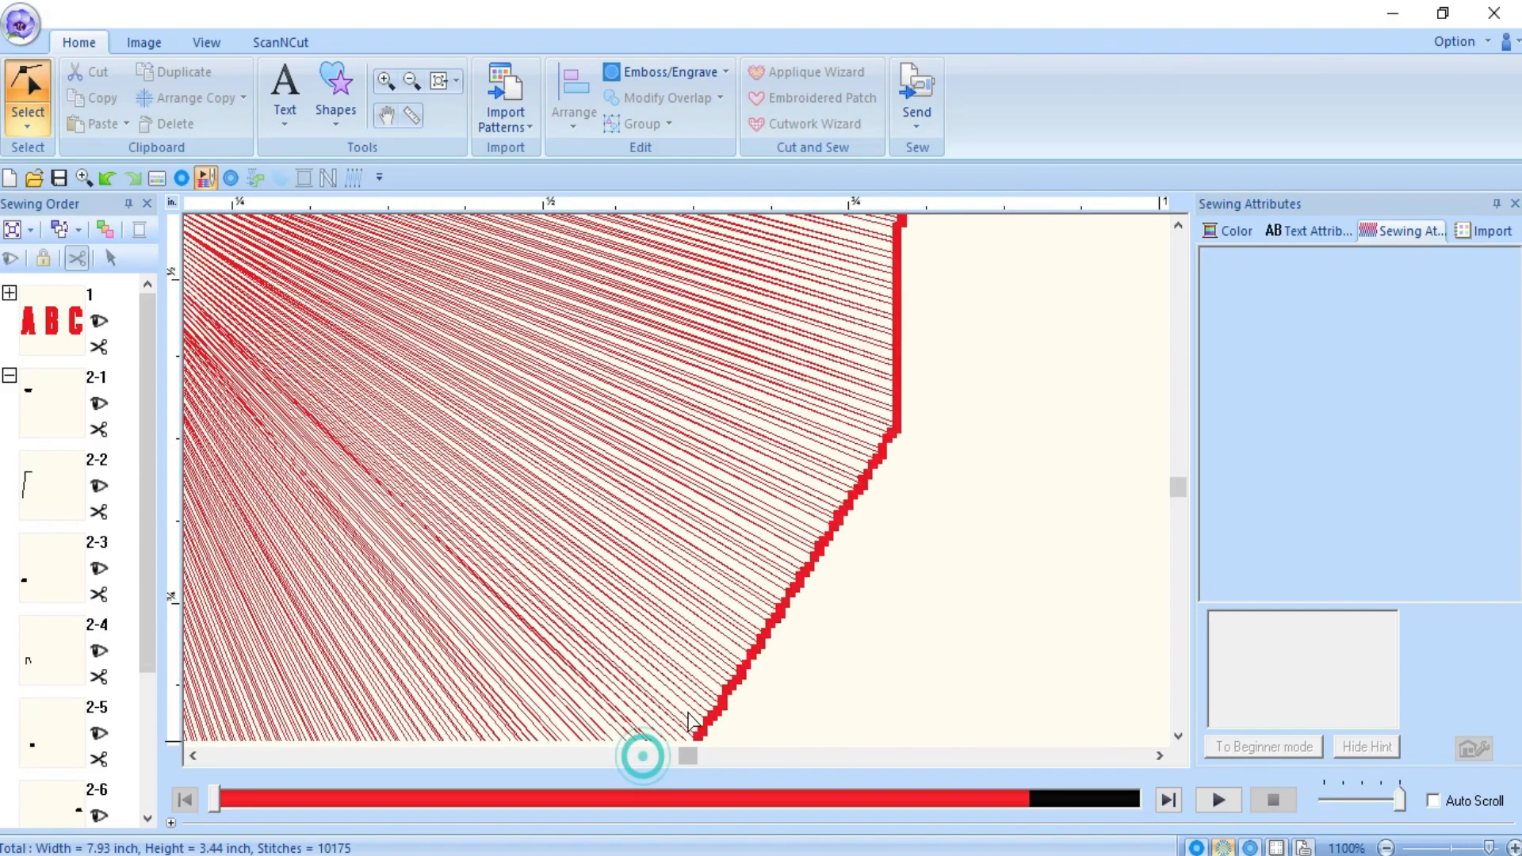
pyautogui.scroll(6, 790, 593)
pyautogui.scroll(-5, 871, 635)
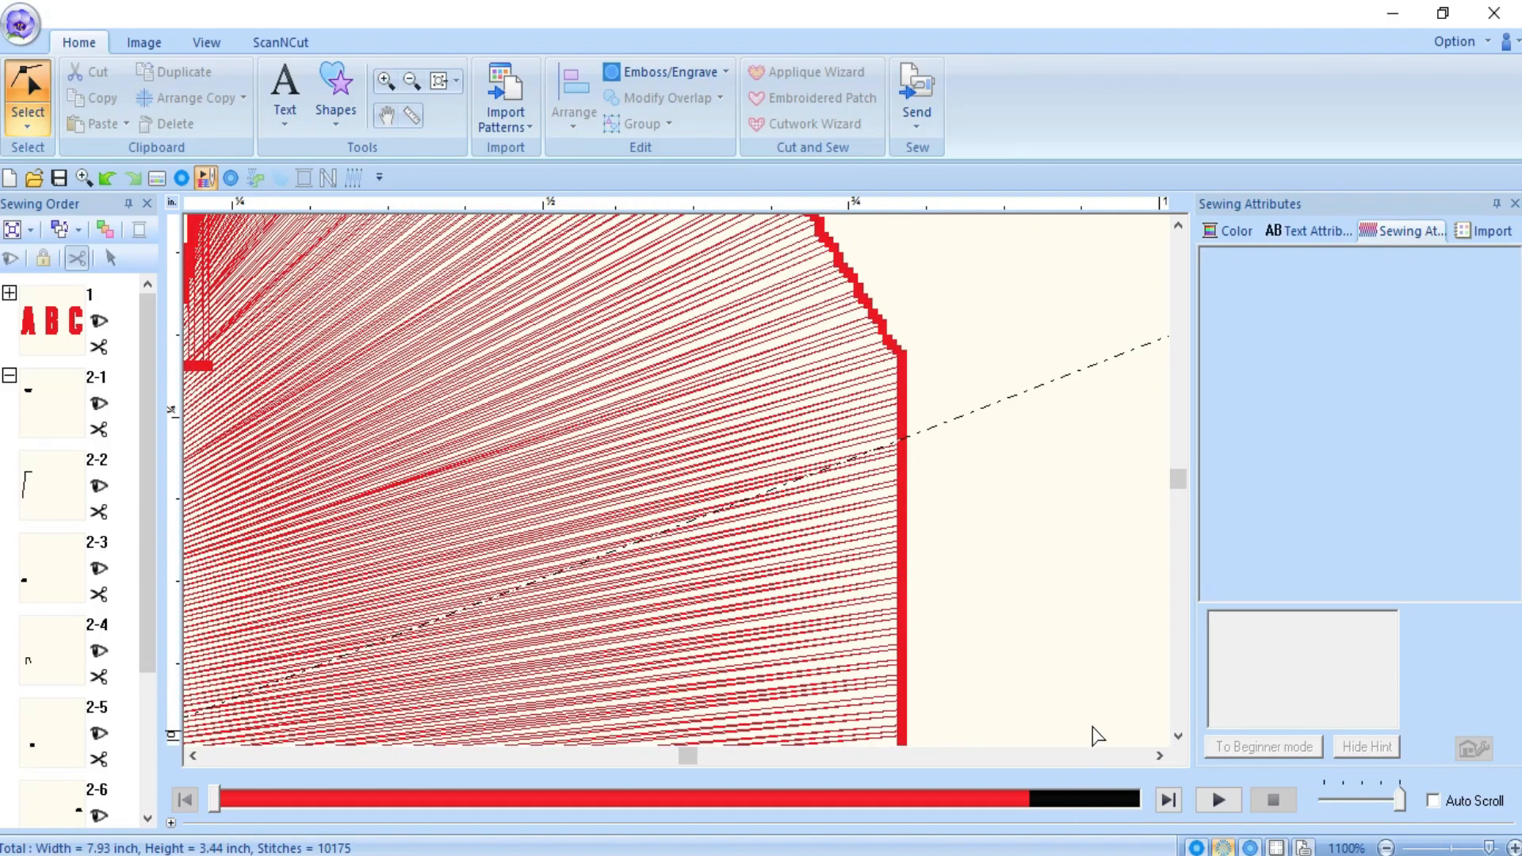
pyautogui.click(1097, 755)
pyautogui.click(1098, 756)
pyautogui.click(1097, 755)
pyautogui.click(1097, 755)
pyautogui.click(1098, 754)
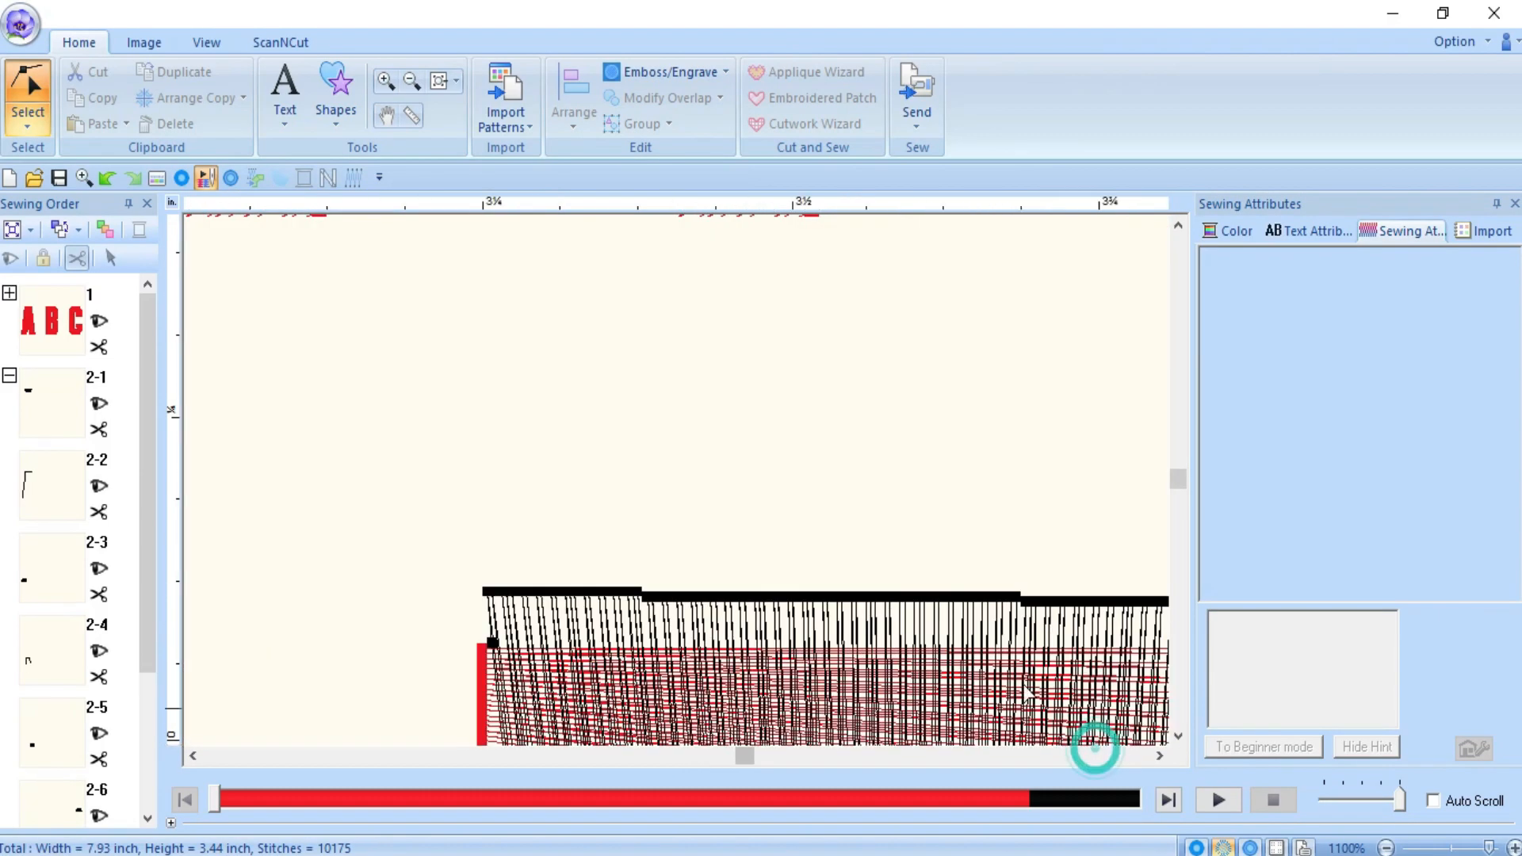
pyautogui.scroll(-4, 769, 614)
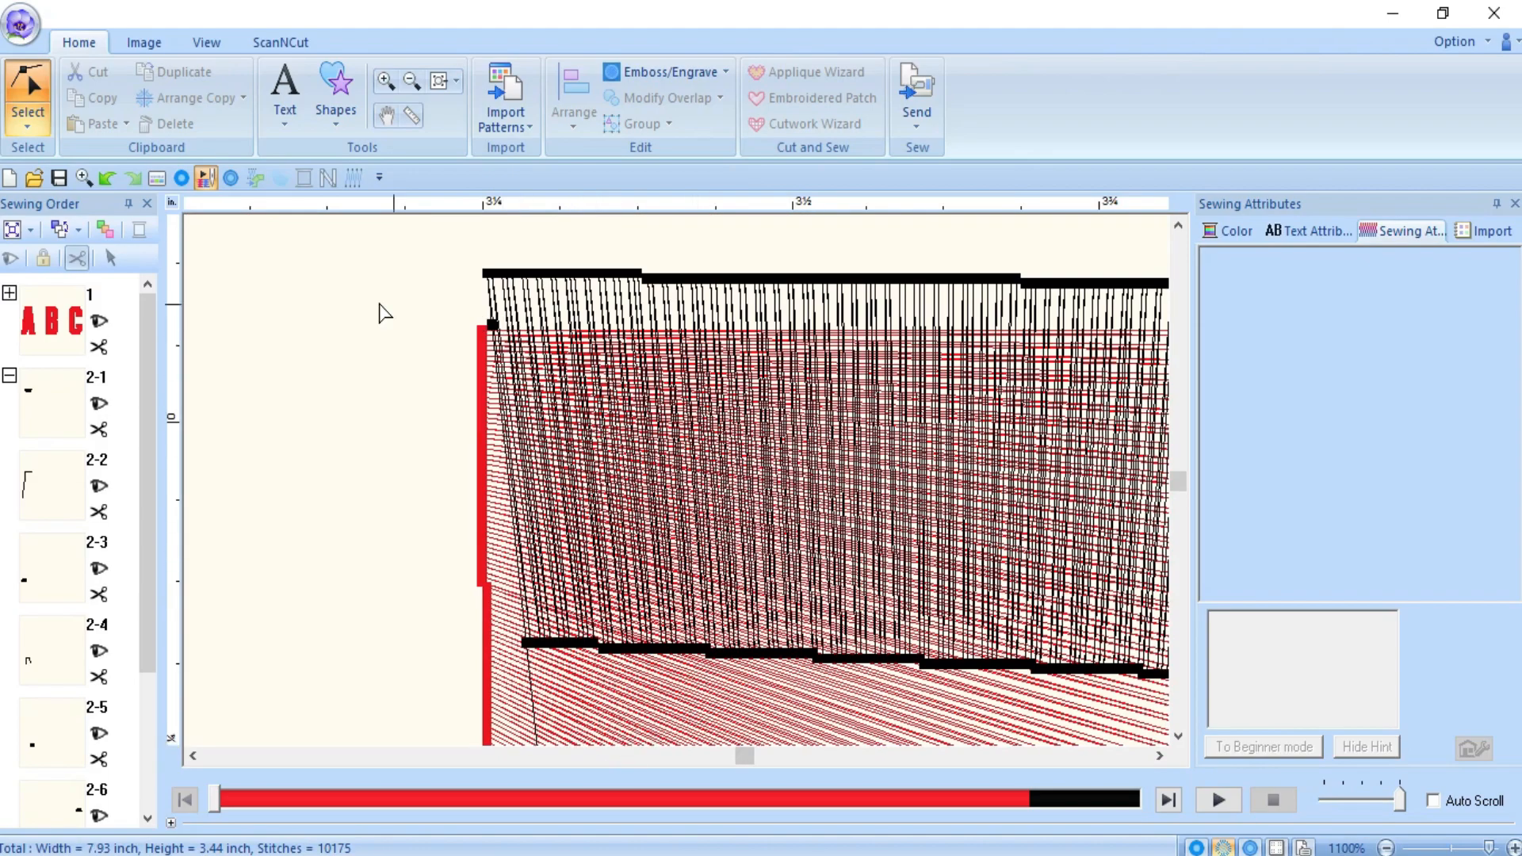
# - Select the satin block at the end of the C's upper arm for point editing
pyautogui.moveTo(151, 415); pyautogui.dragTo(137, 602)
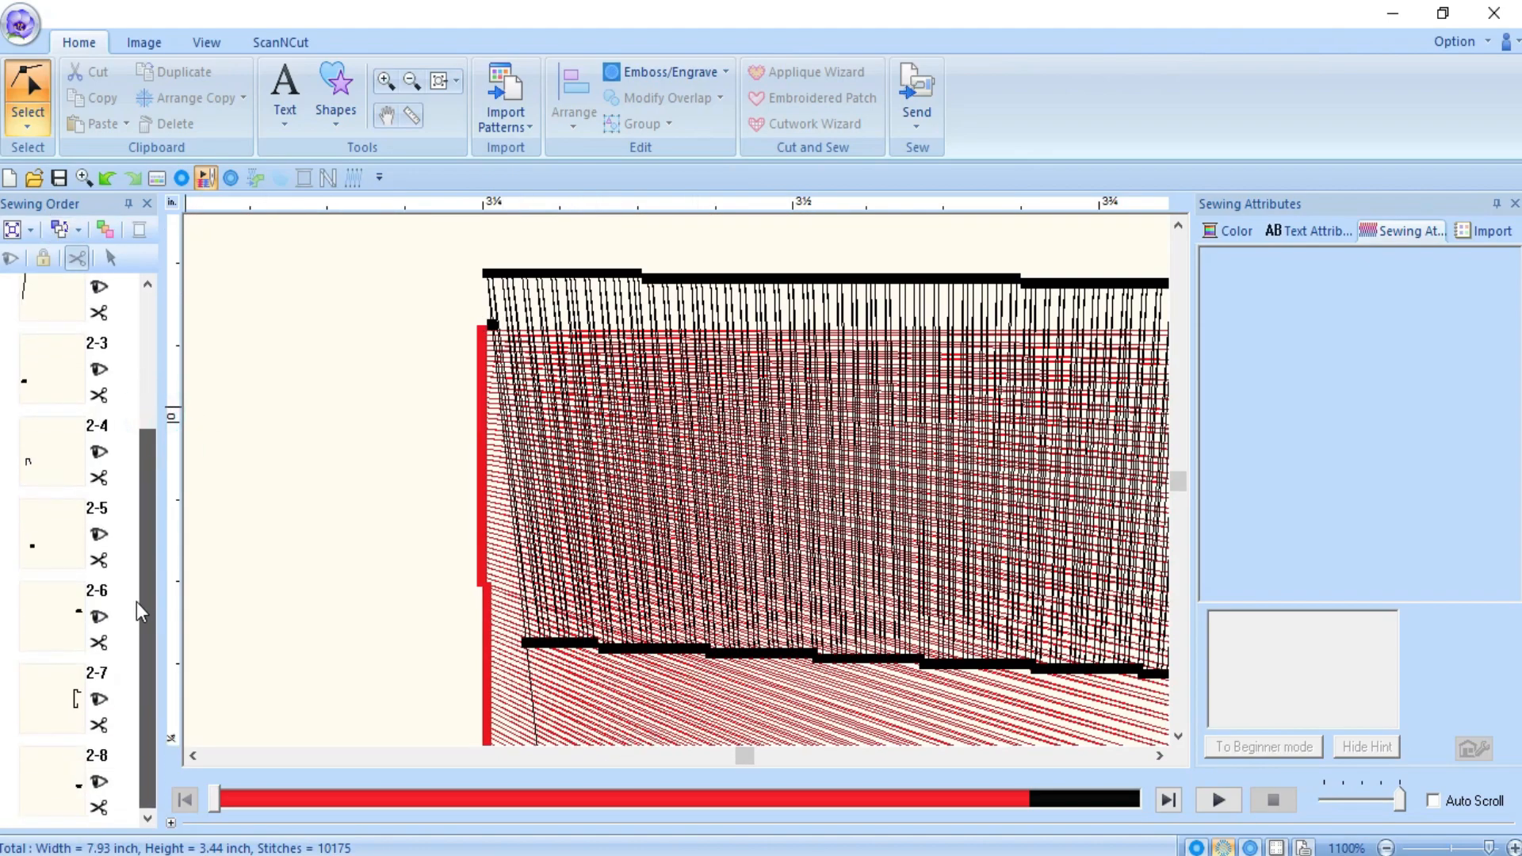
pyautogui.scroll(4, 397, 519)
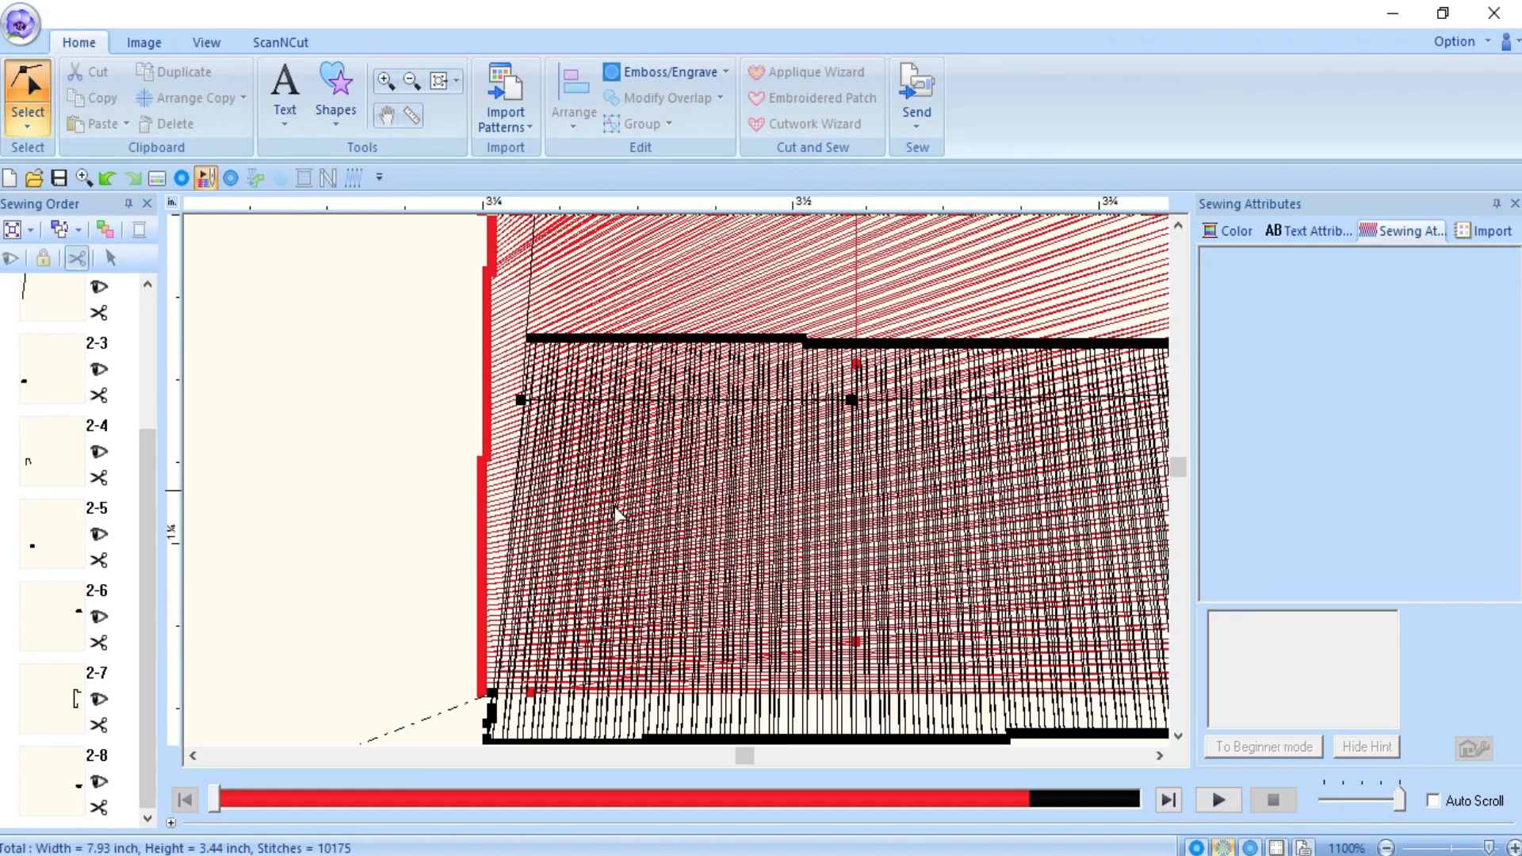
pyautogui.click(64, 633)
pyautogui.rightClick(64, 633)
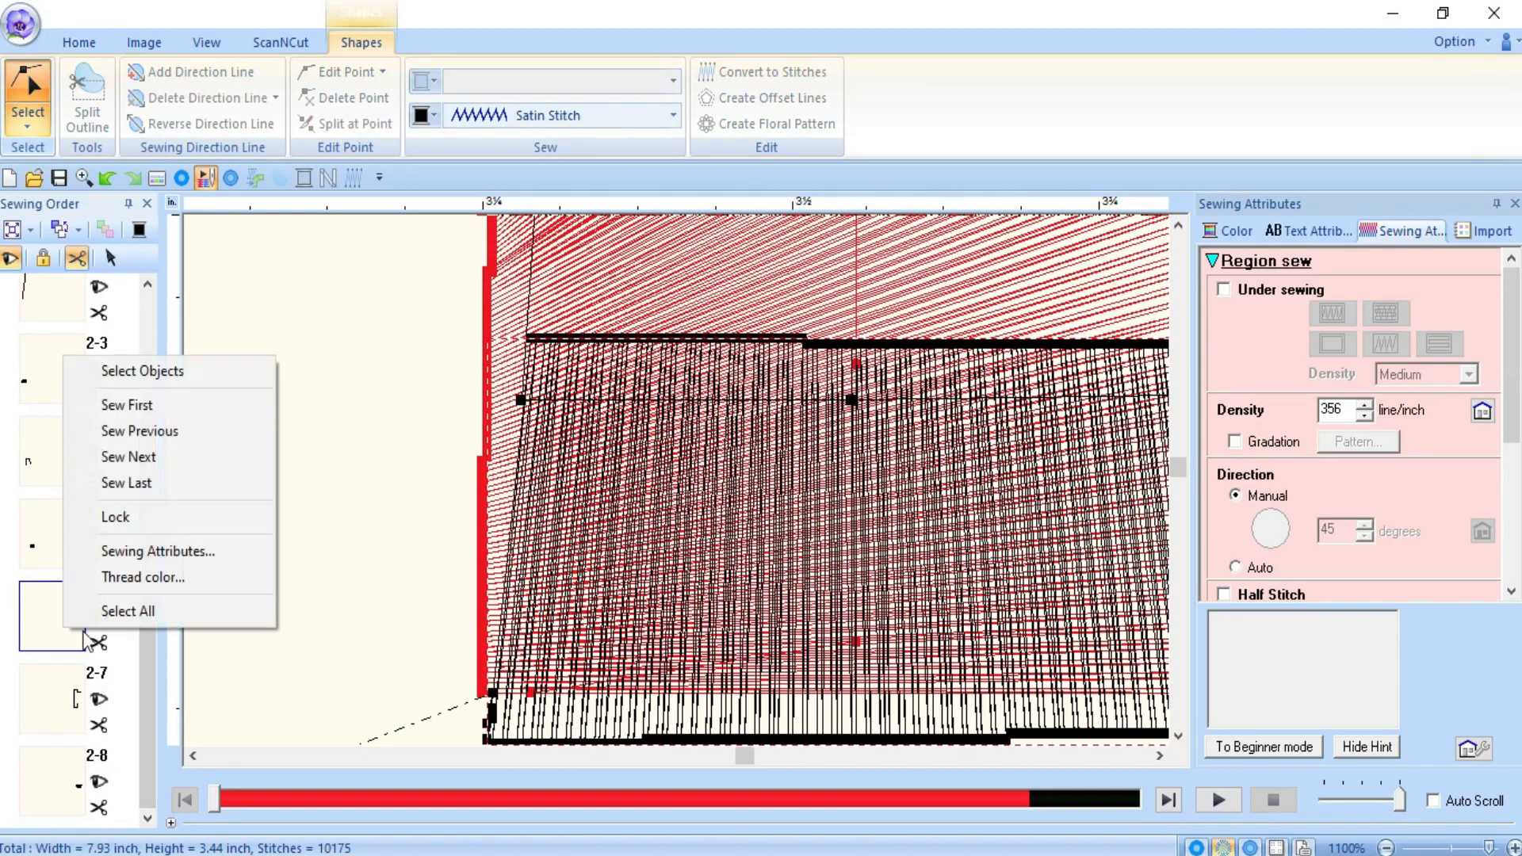
pyautogui.click(238, 374)
pyautogui.click(1385, 848)
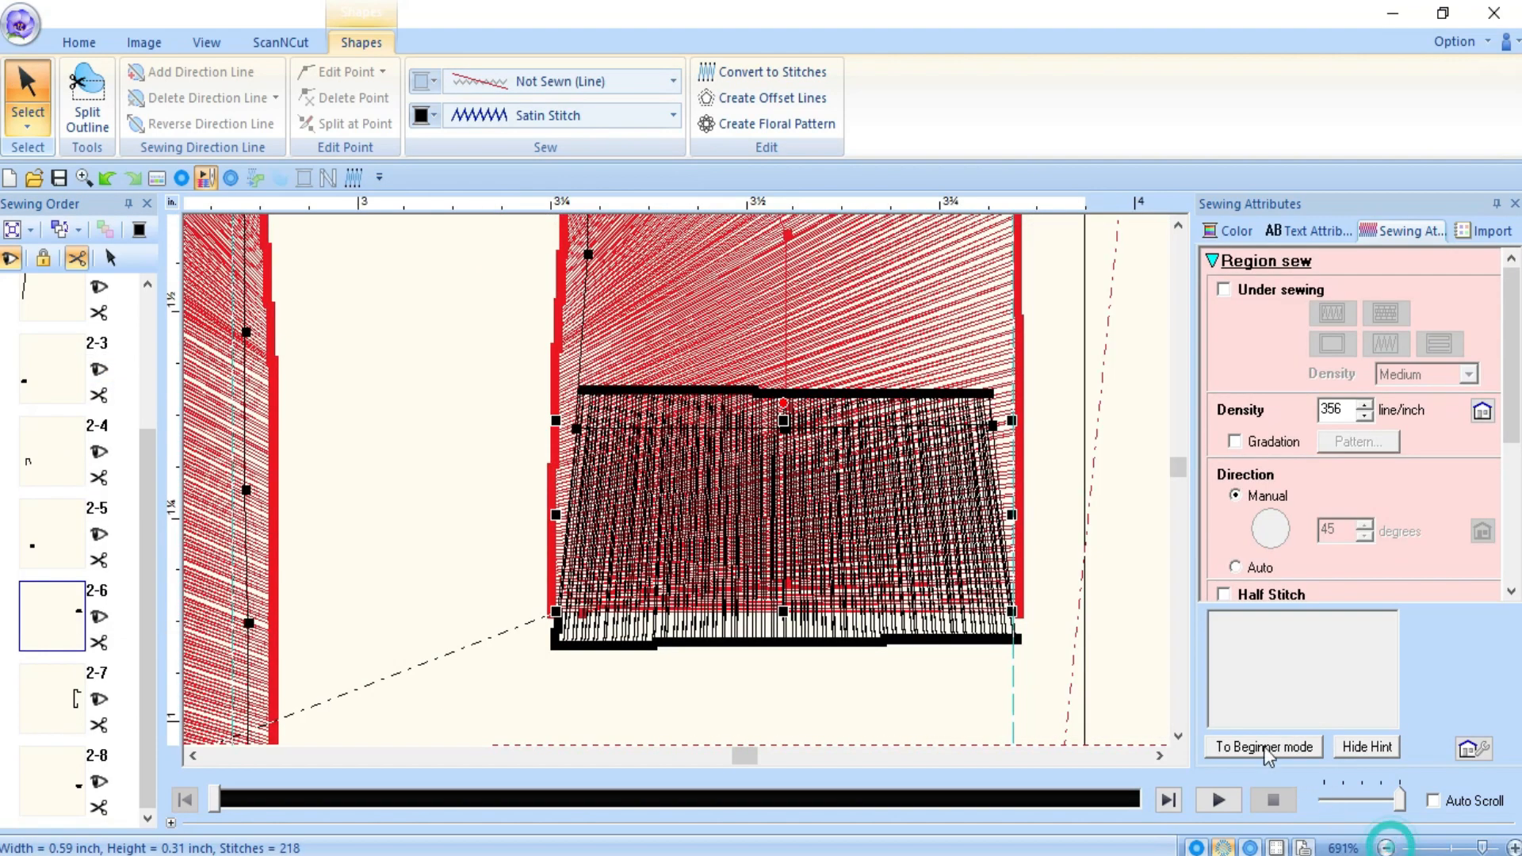
pyautogui.click(30, 119)
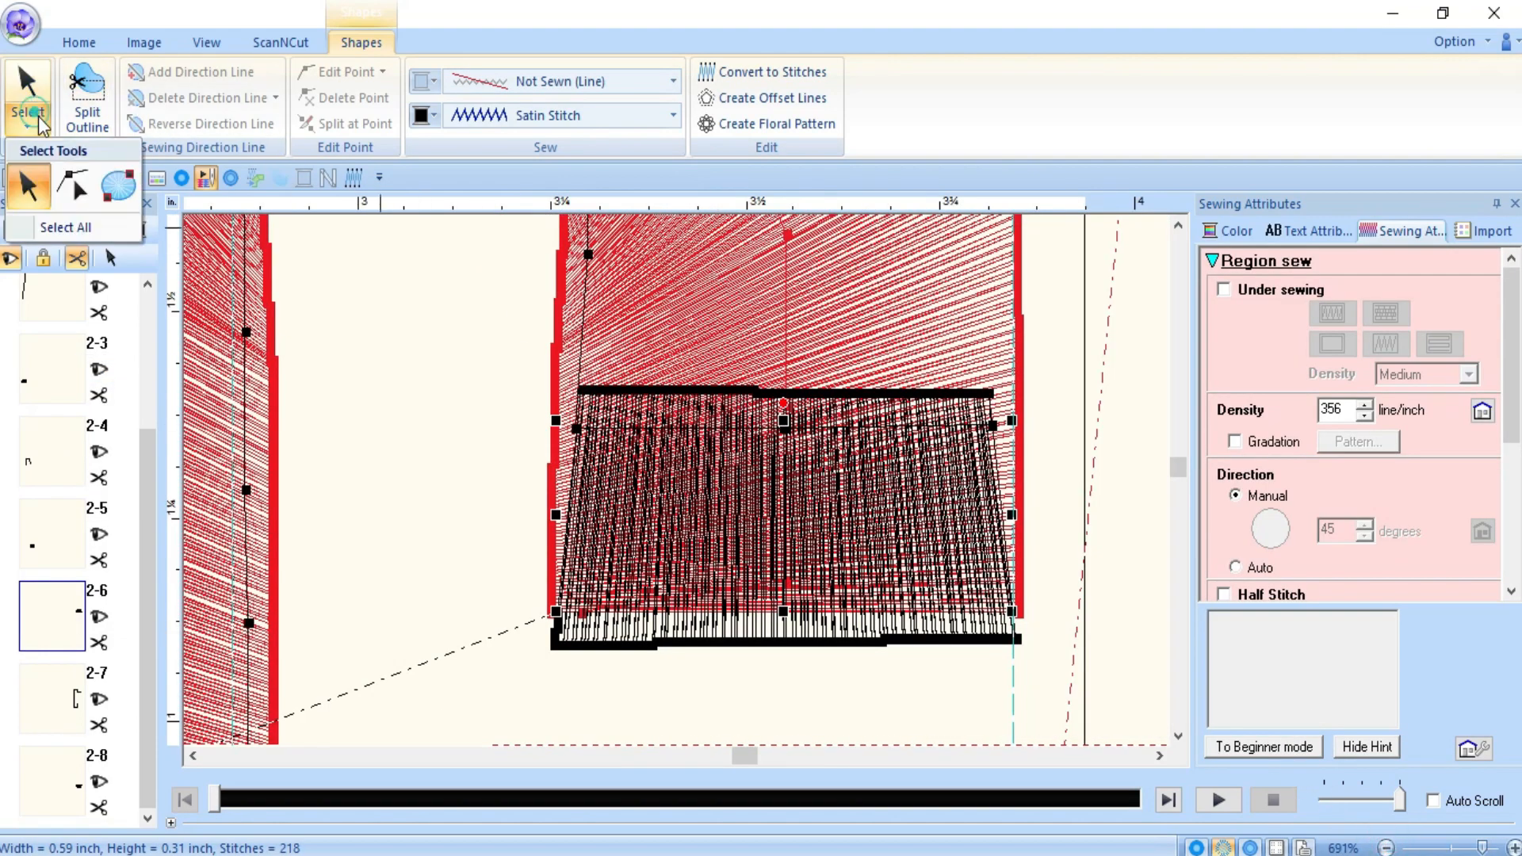
pyautogui.click(89, 195)
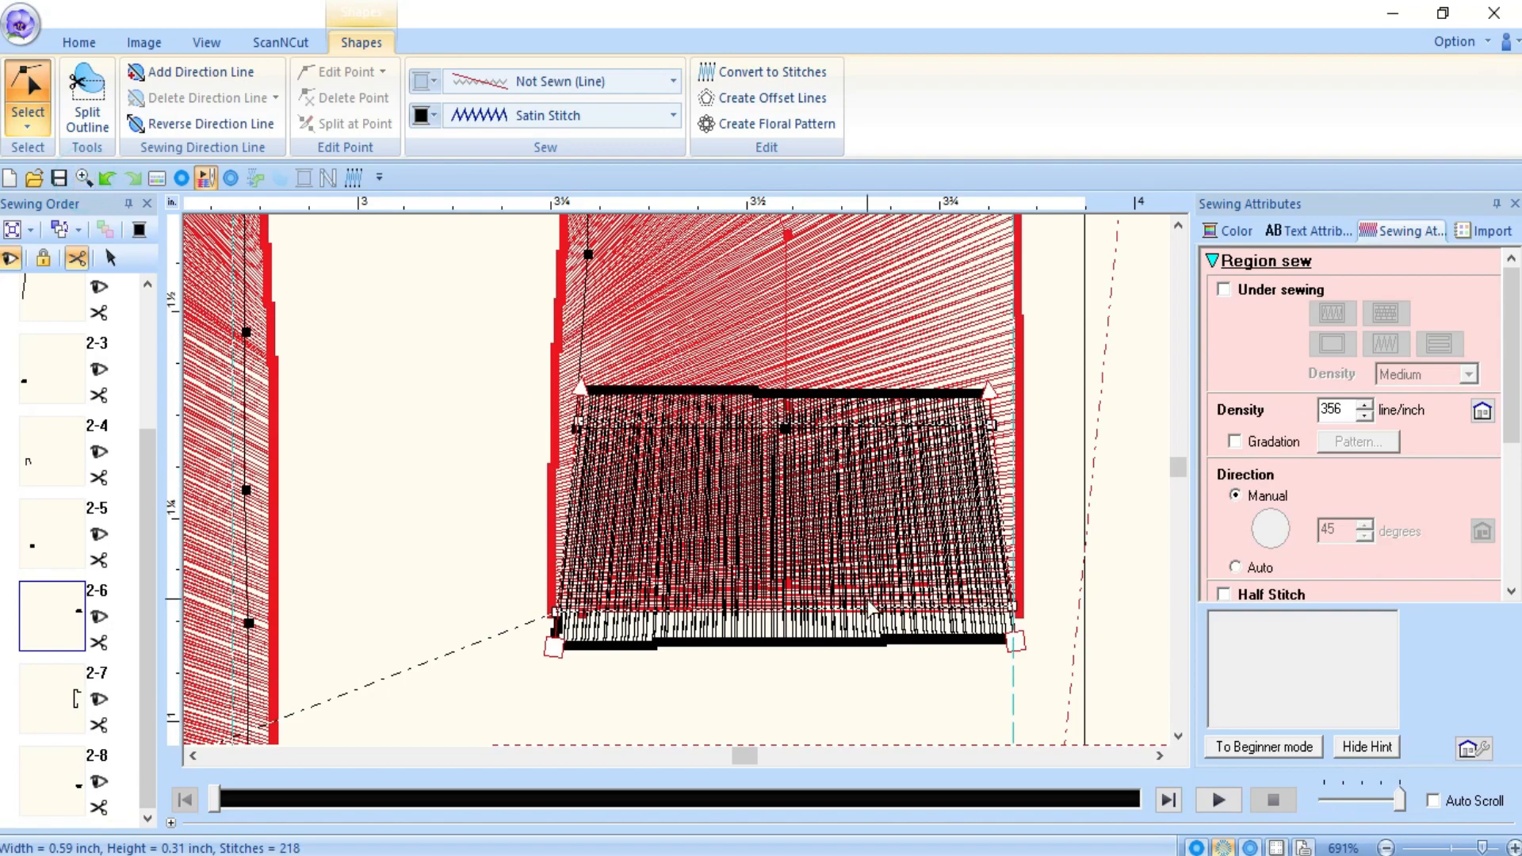
# - Move the block's two lower corner points up to align with the lower end of the C's upper arm
pyautogui.click(1016, 609)
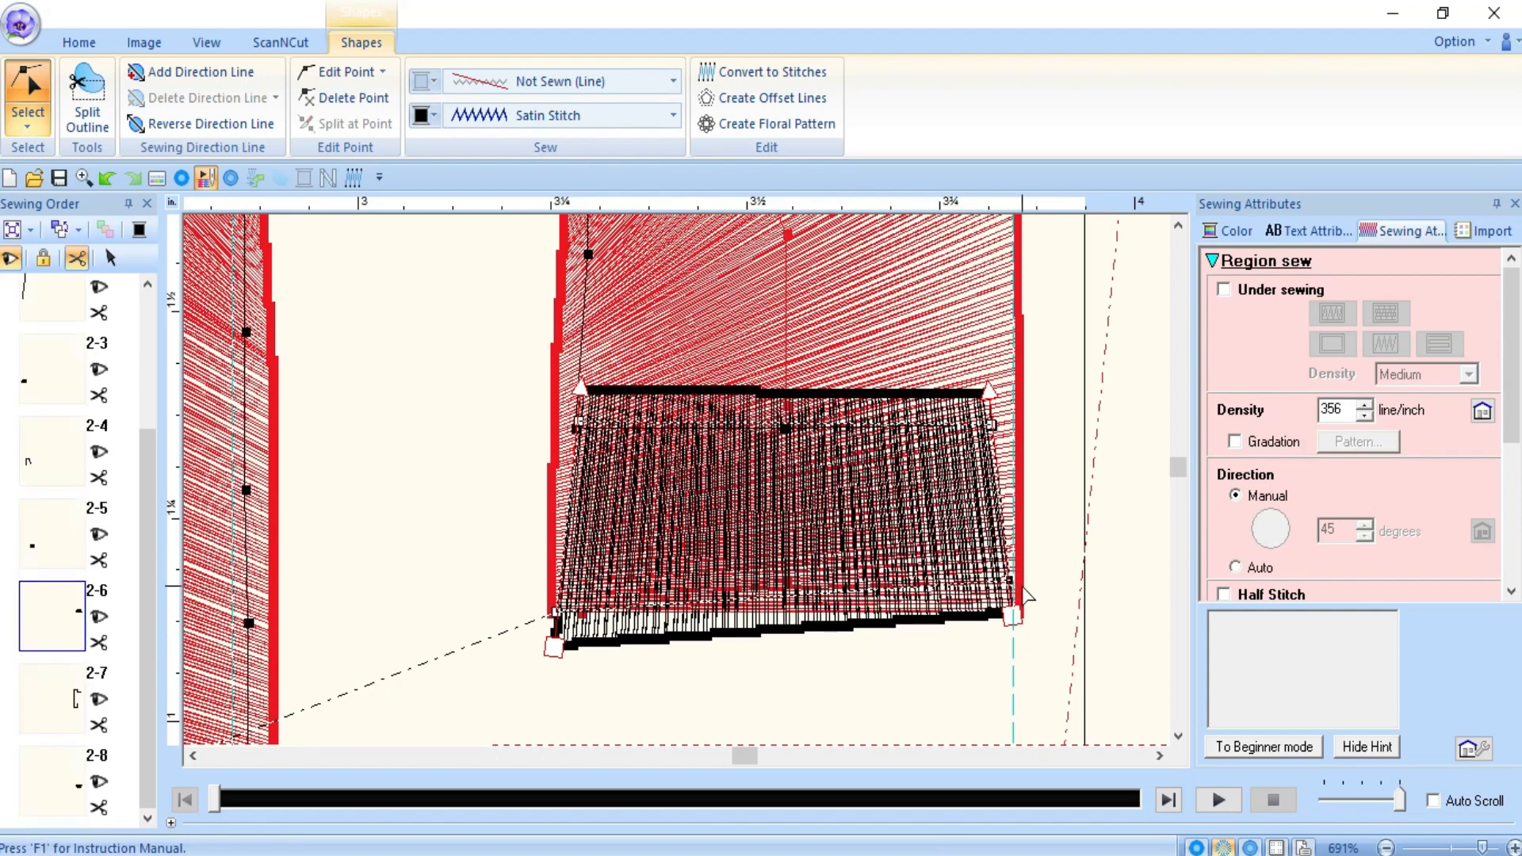
pyautogui.moveTo(1011, 583); pyautogui.dragTo(1015, 580)
pyautogui.click(556, 612)
pyautogui.moveTo(561, 596); pyautogui.dragTo(560, 591)
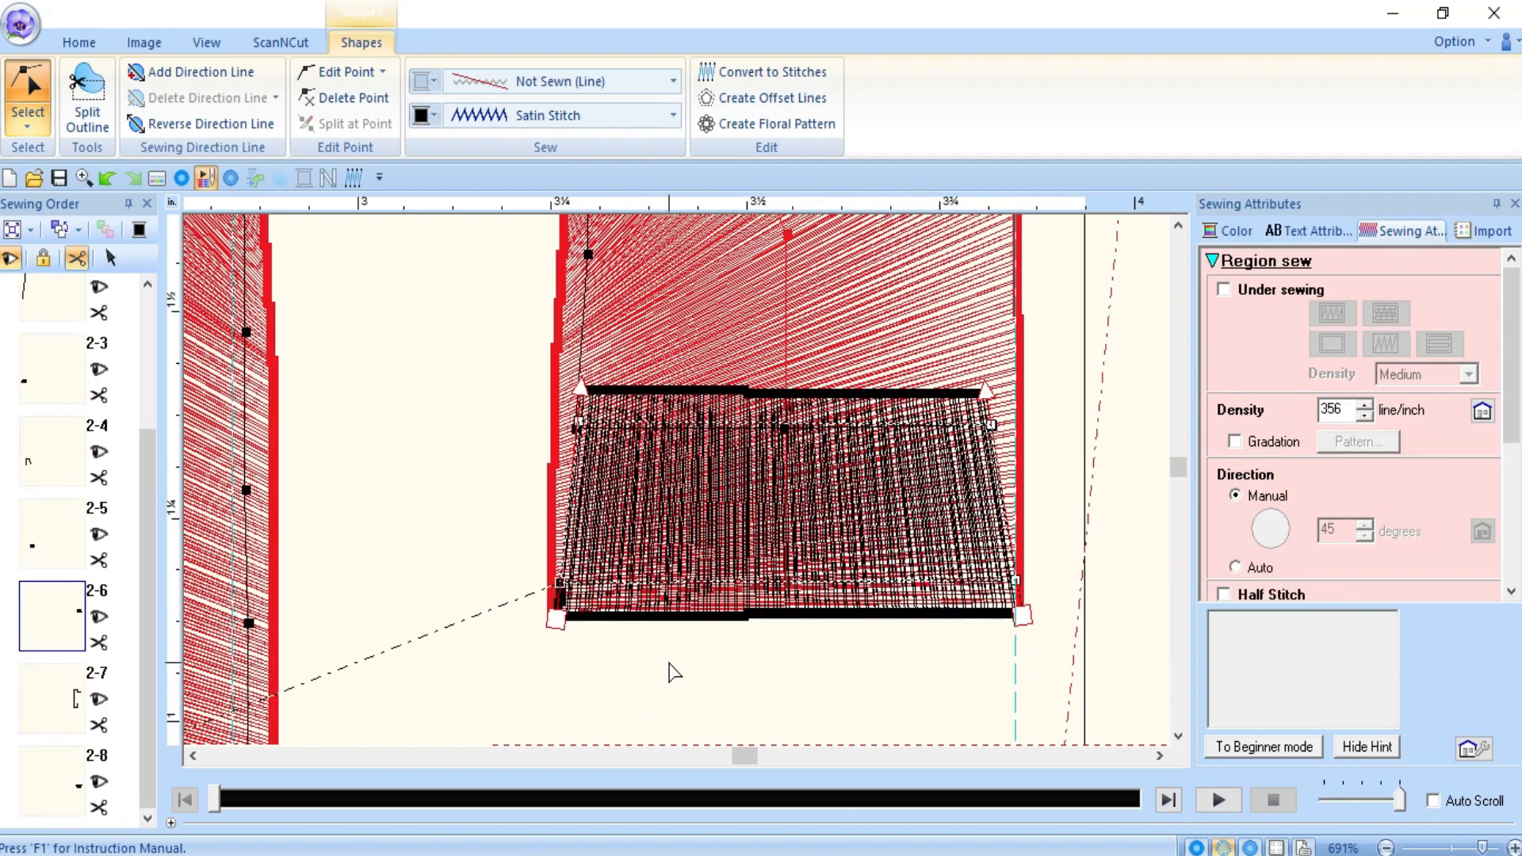
pyautogui.moveTo(1018, 582); pyautogui.dragTo(1018, 591)
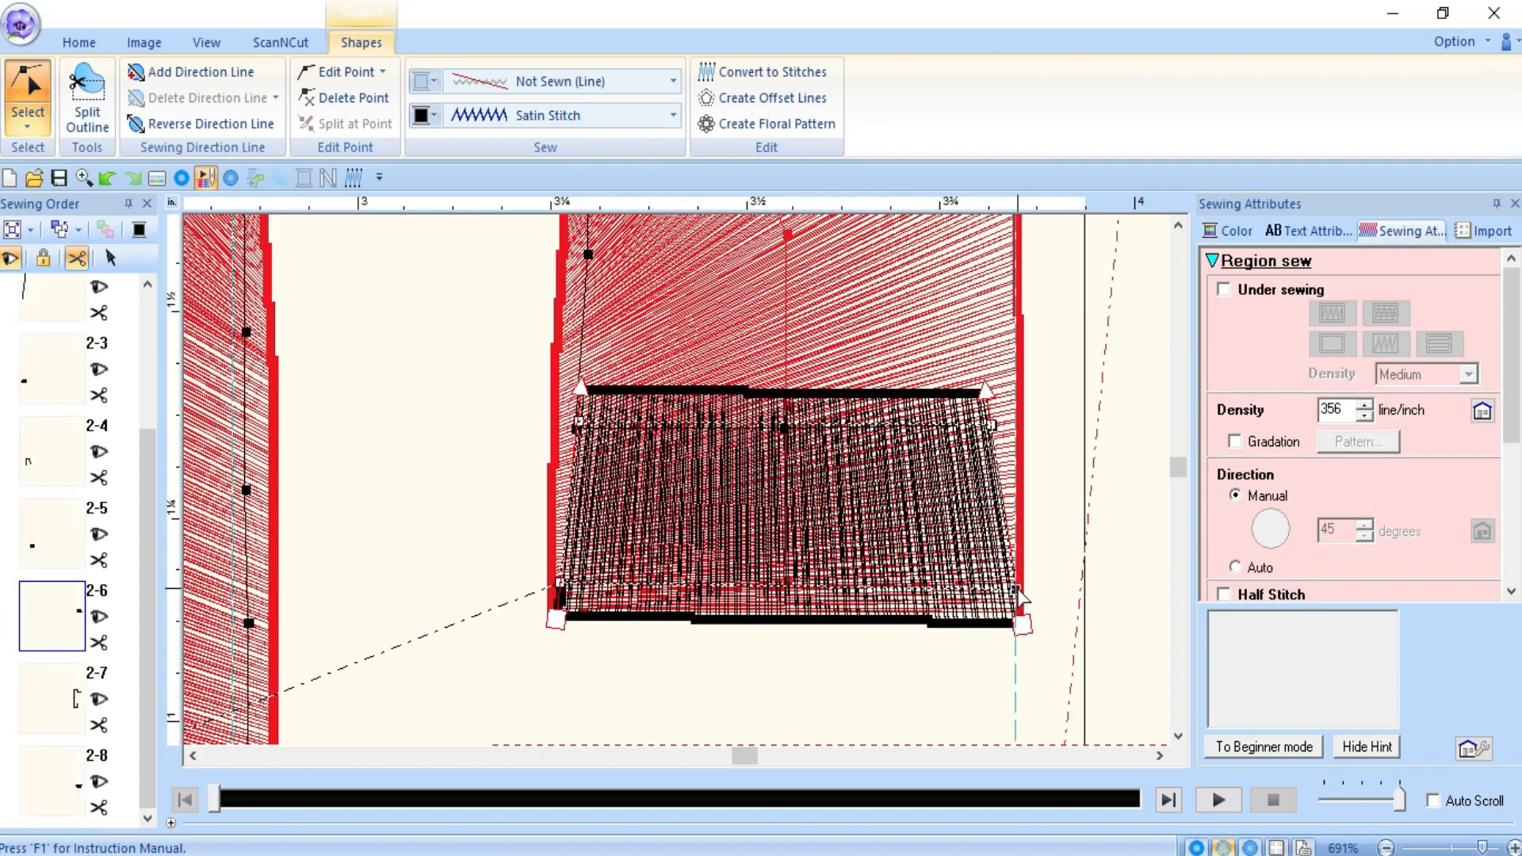
pyautogui.hotkey('ctrl', 'z')
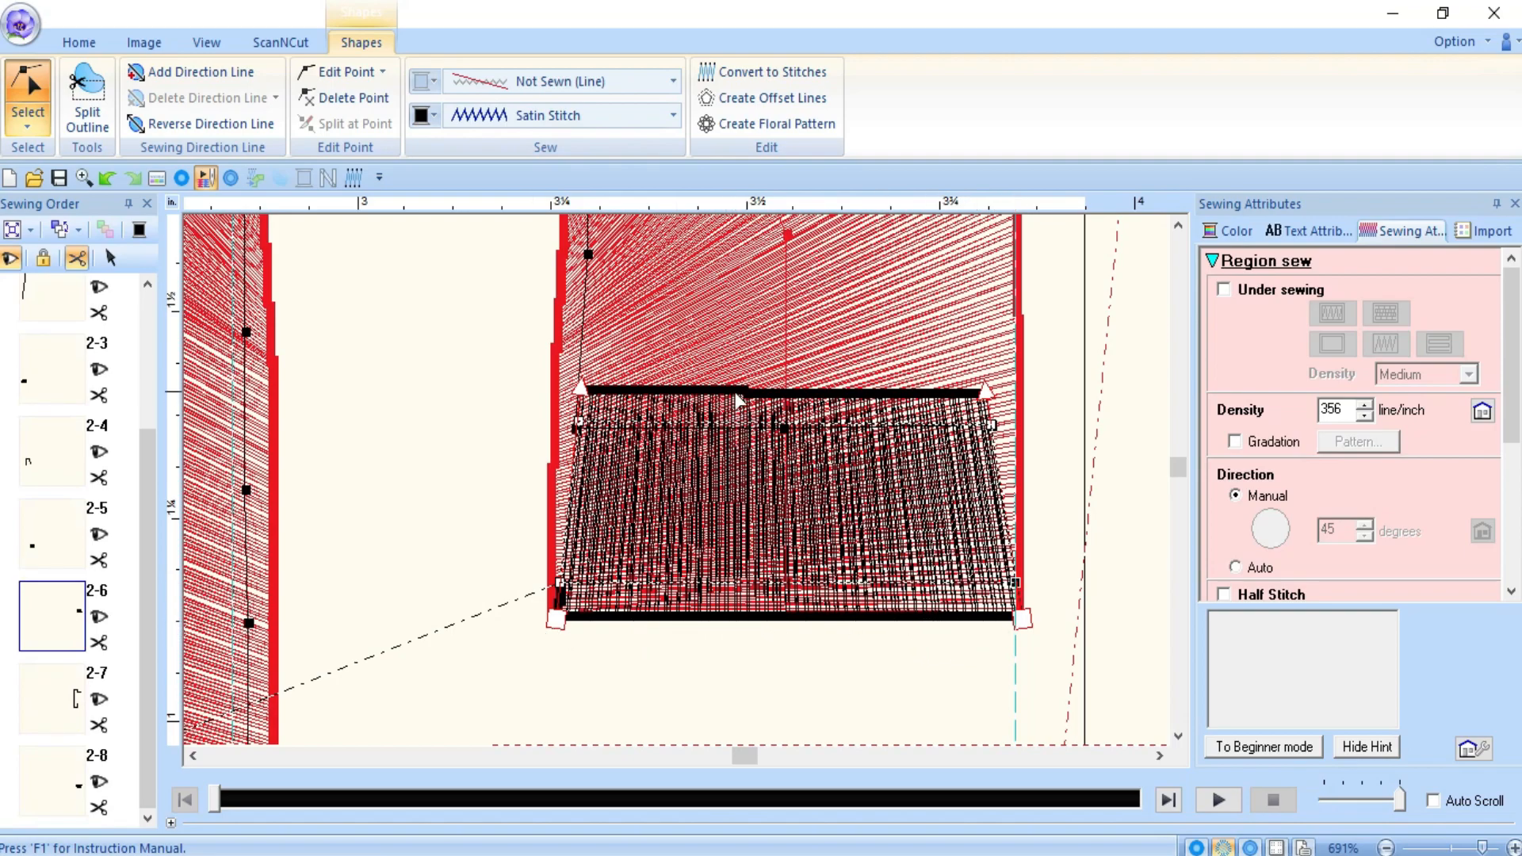
# - Move the block's lower inner corner point slightly outward to the C's inner edge, and check both lower corners
pyautogui.click(1501, 847)
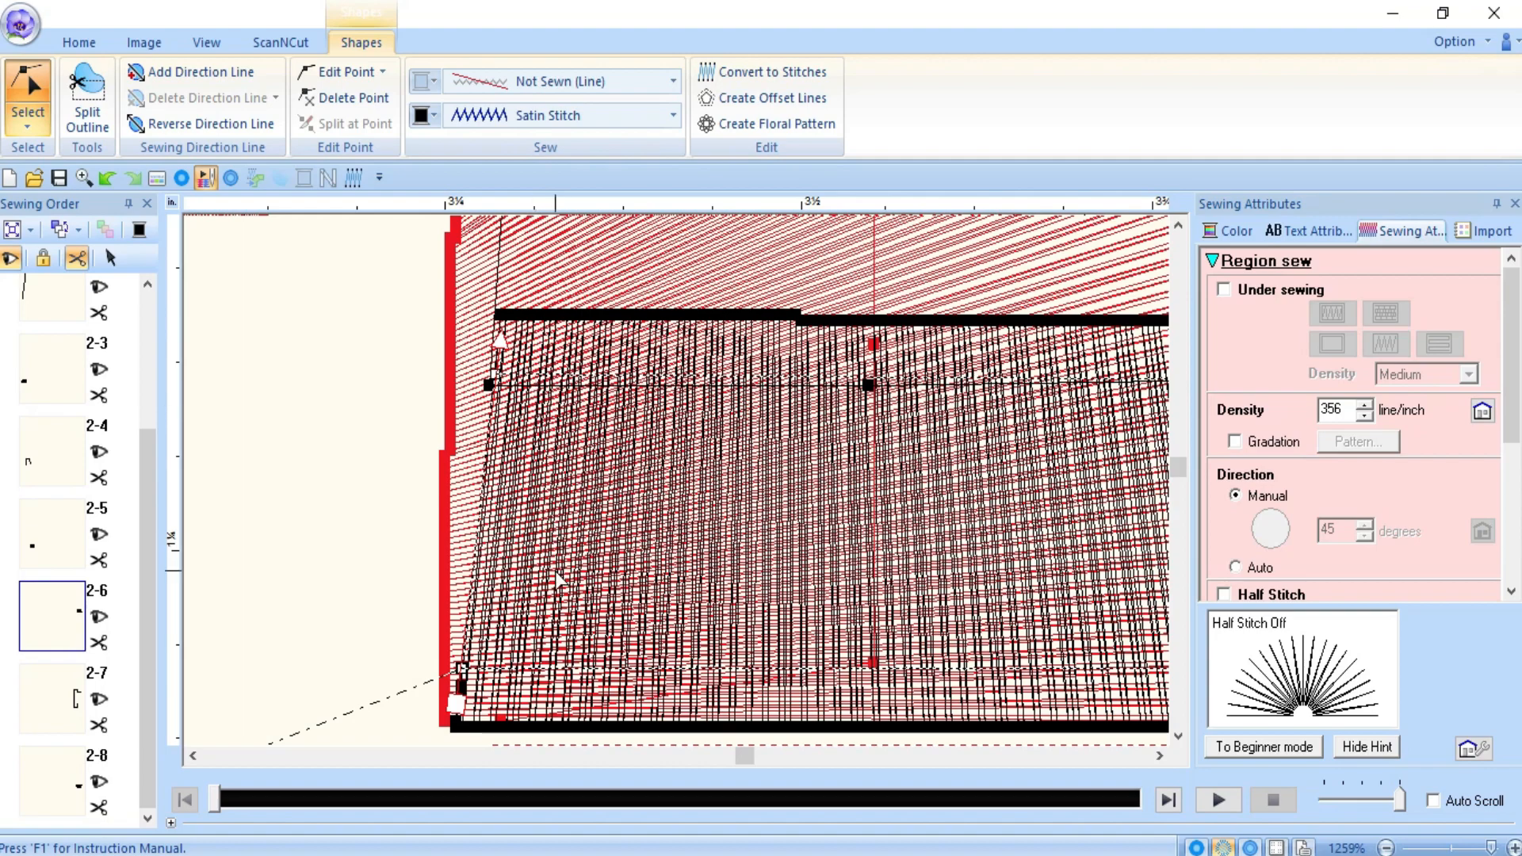
pyautogui.moveTo(462, 671); pyautogui.dragTo(450, 669)
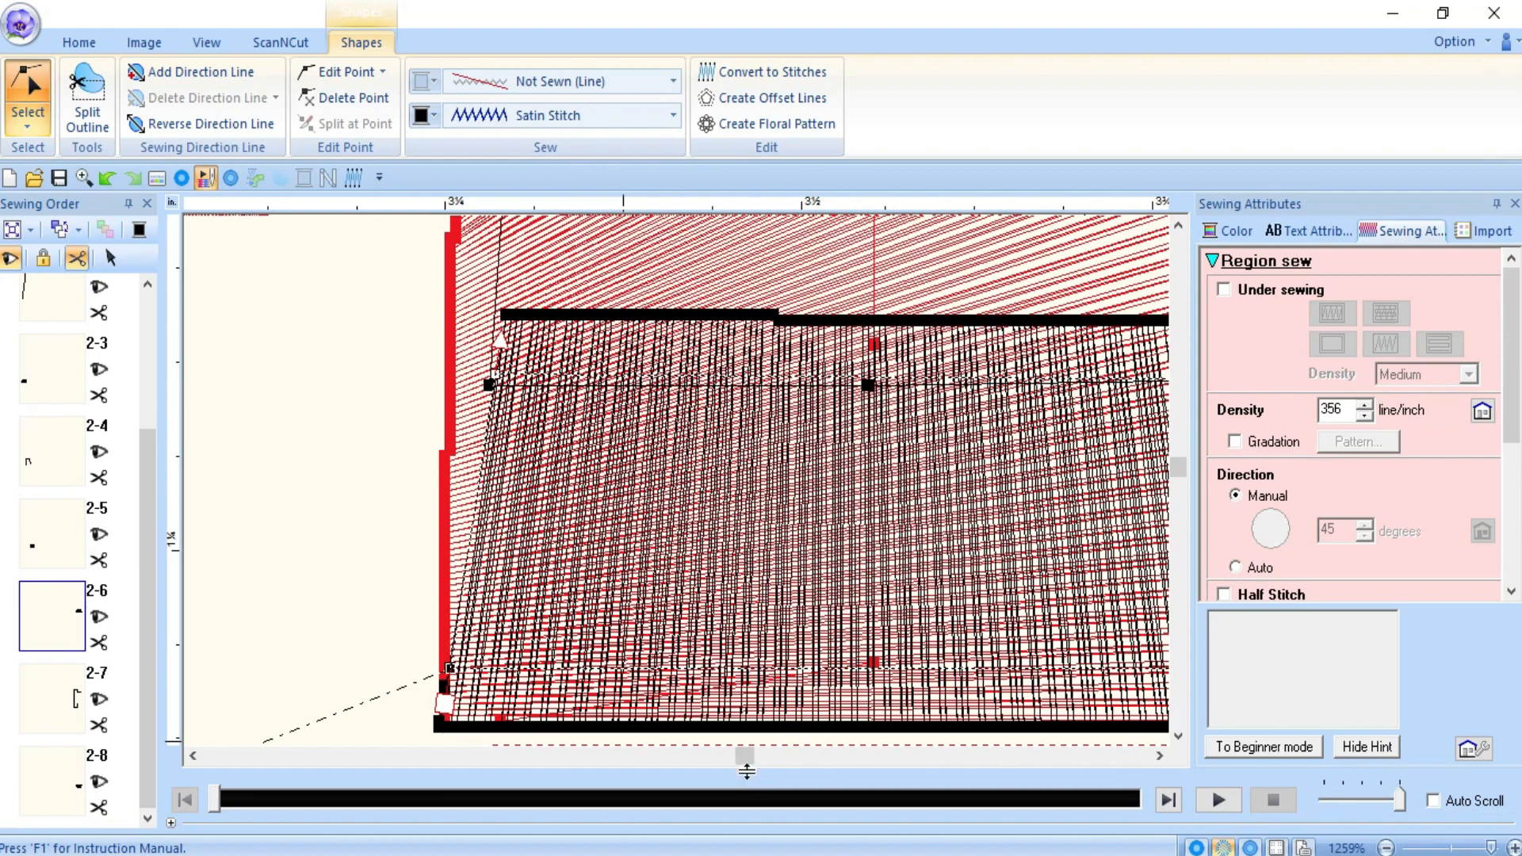
pyautogui.click(777, 757)
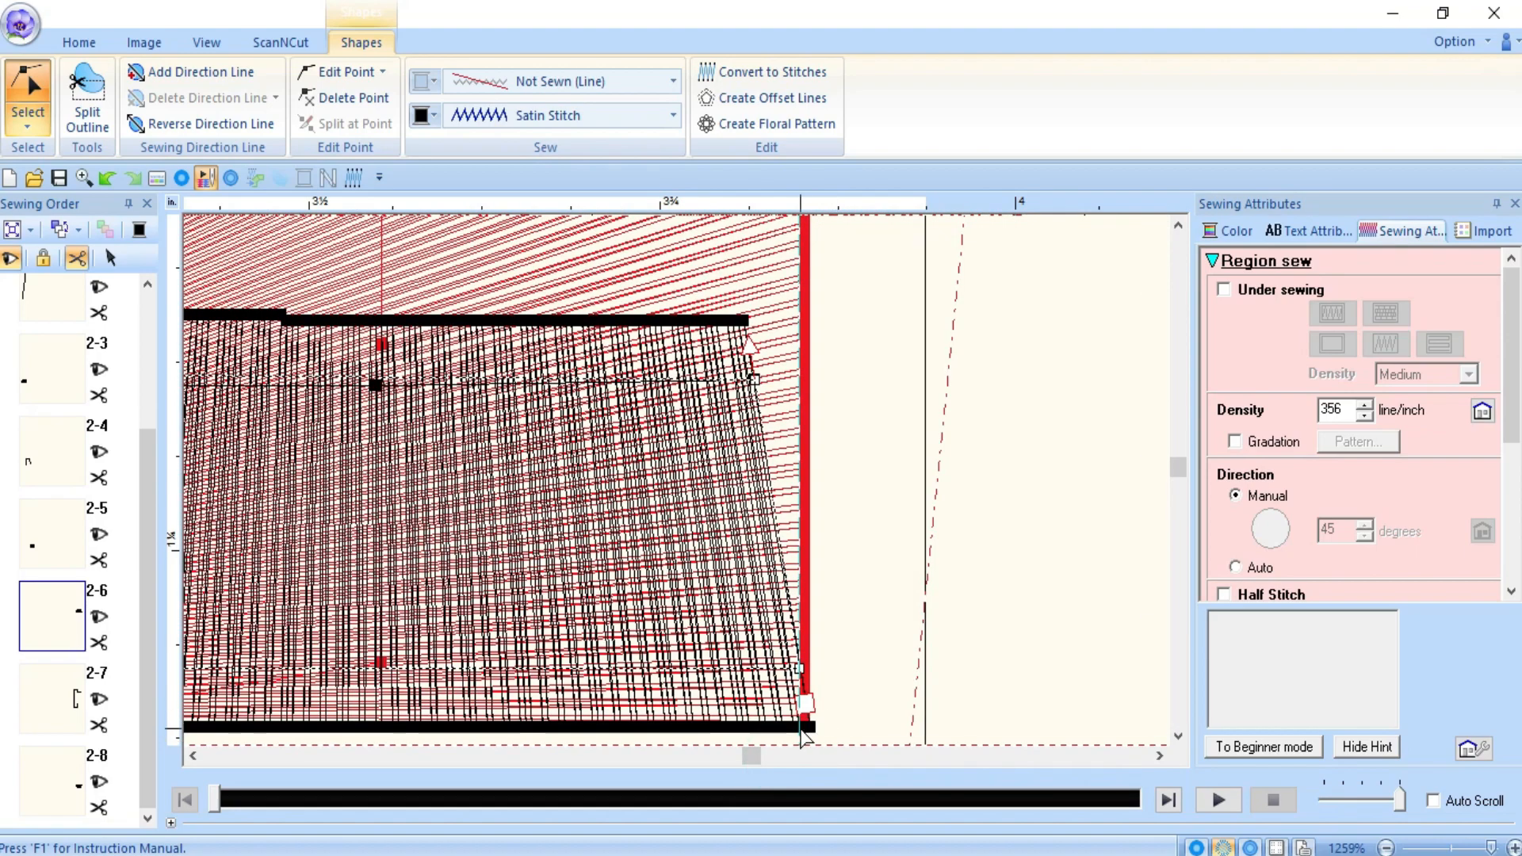
pyautogui.scroll(-3, 377, 737)
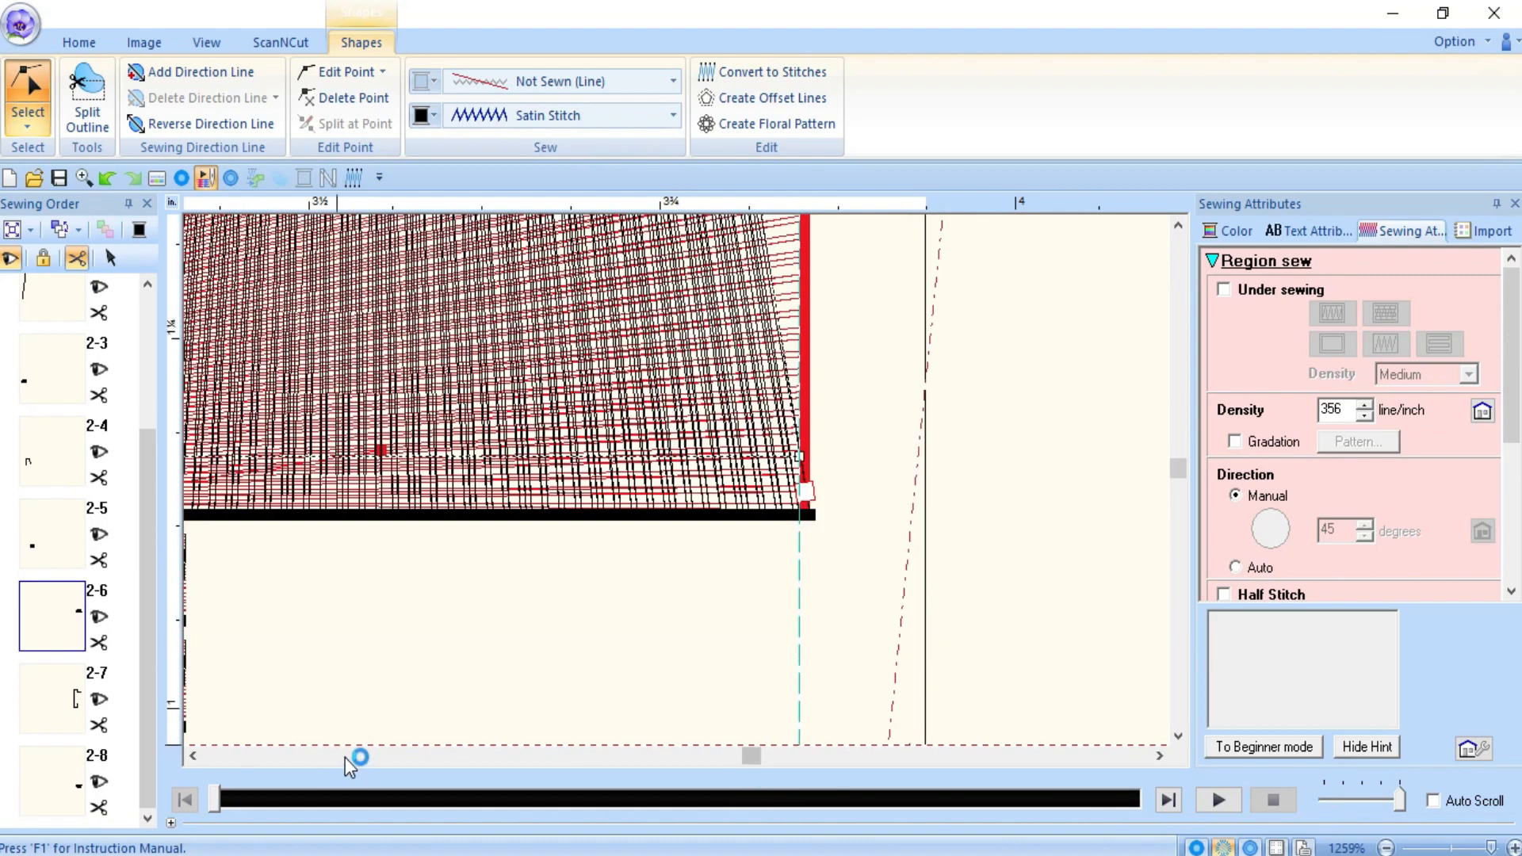
pyautogui.click(345, 758)
pyautogui.scroll(3, 734, 677)
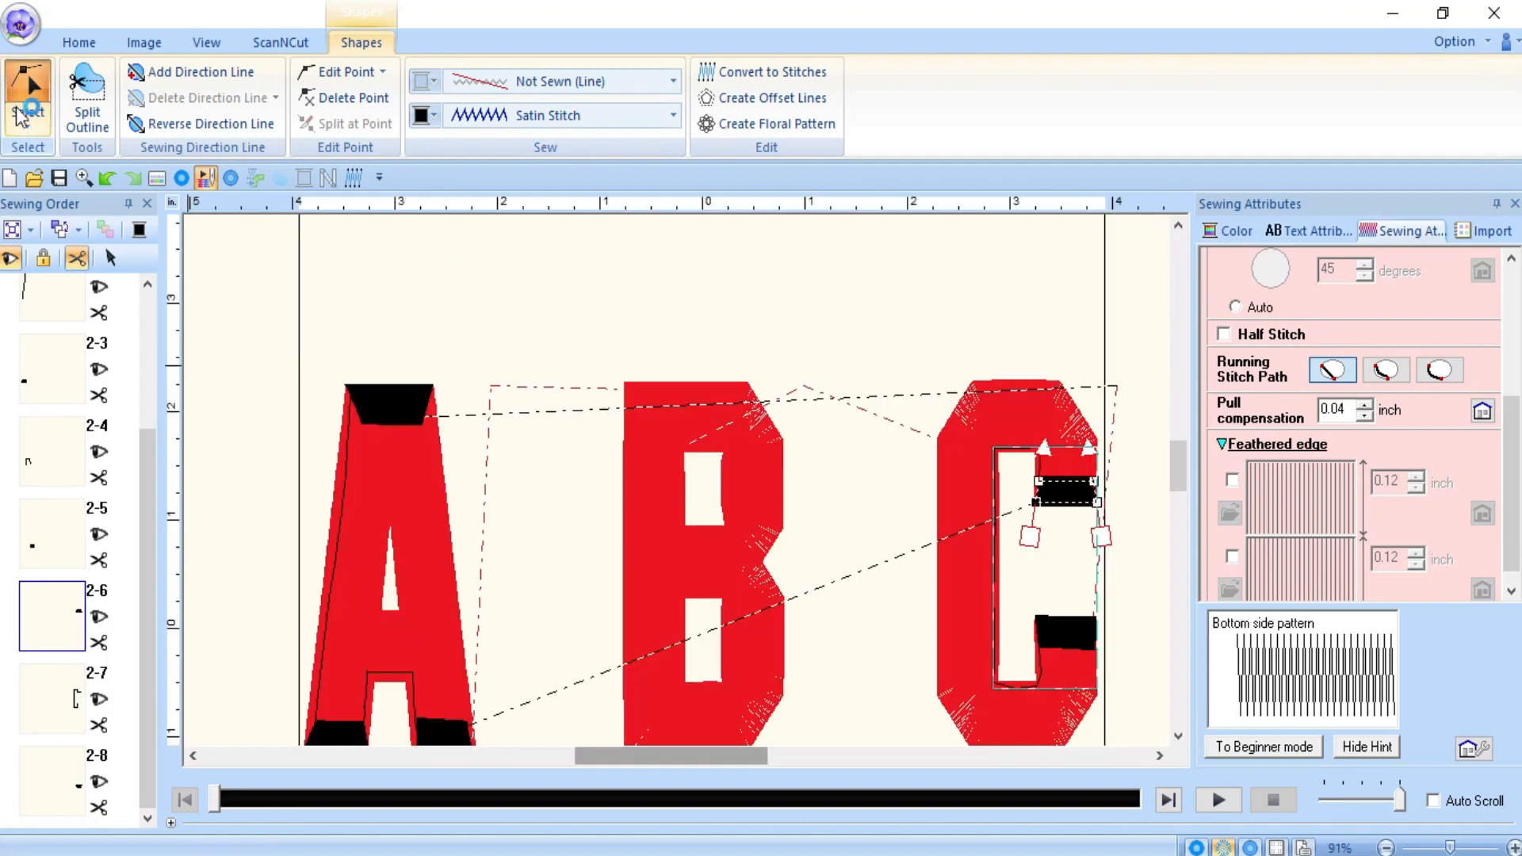
# - Return to whole-object selection, review the fitted blocks across the A B C lettering and go back to the start of the sewing order
pyautogui.click(33, 110)
pyautogui.click(33, 184)
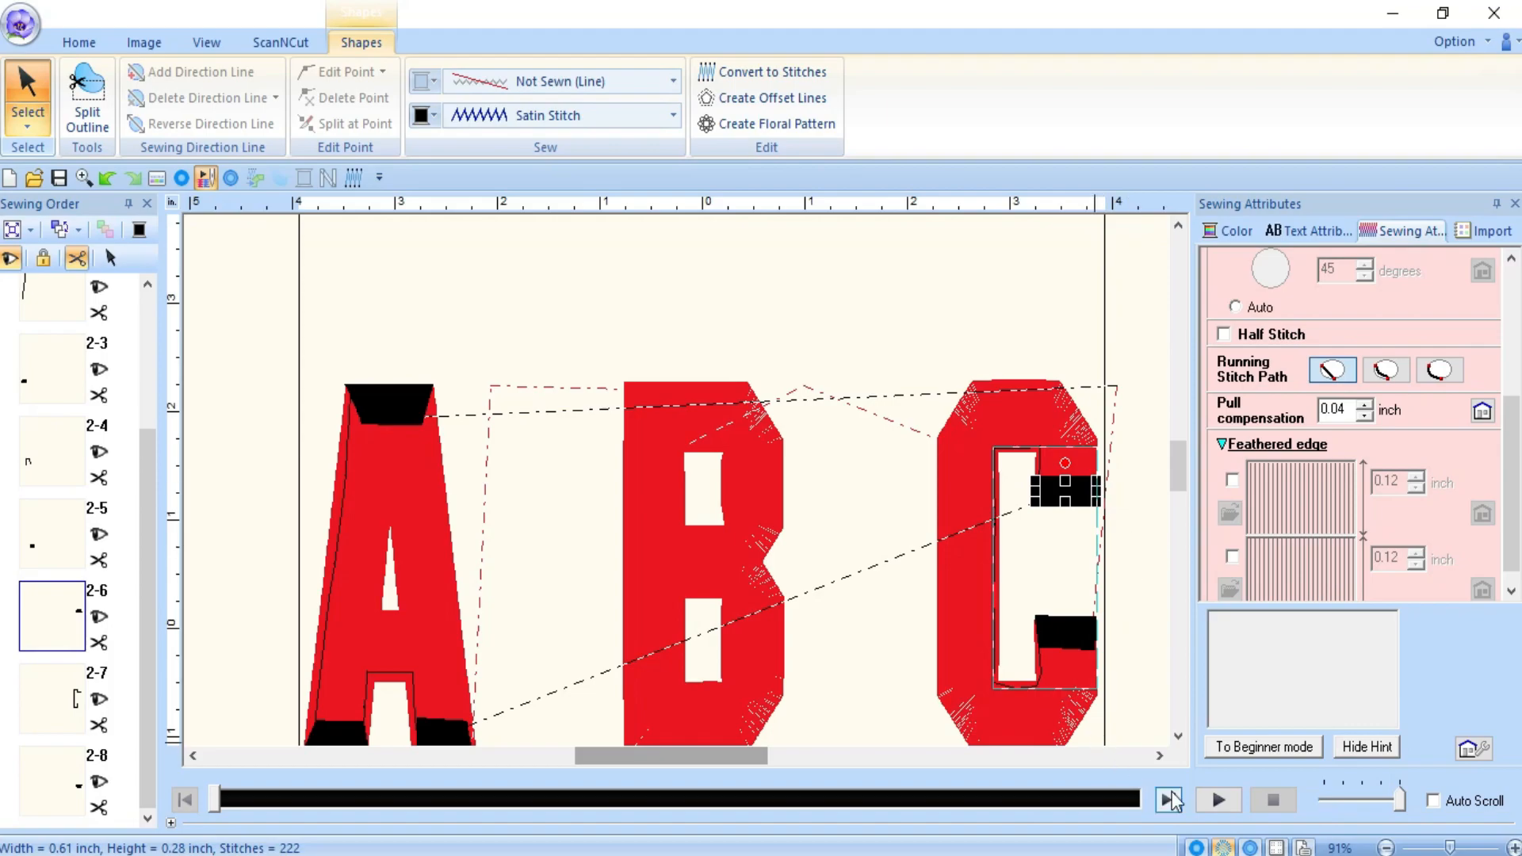
pyautogui.click(1115, 754)
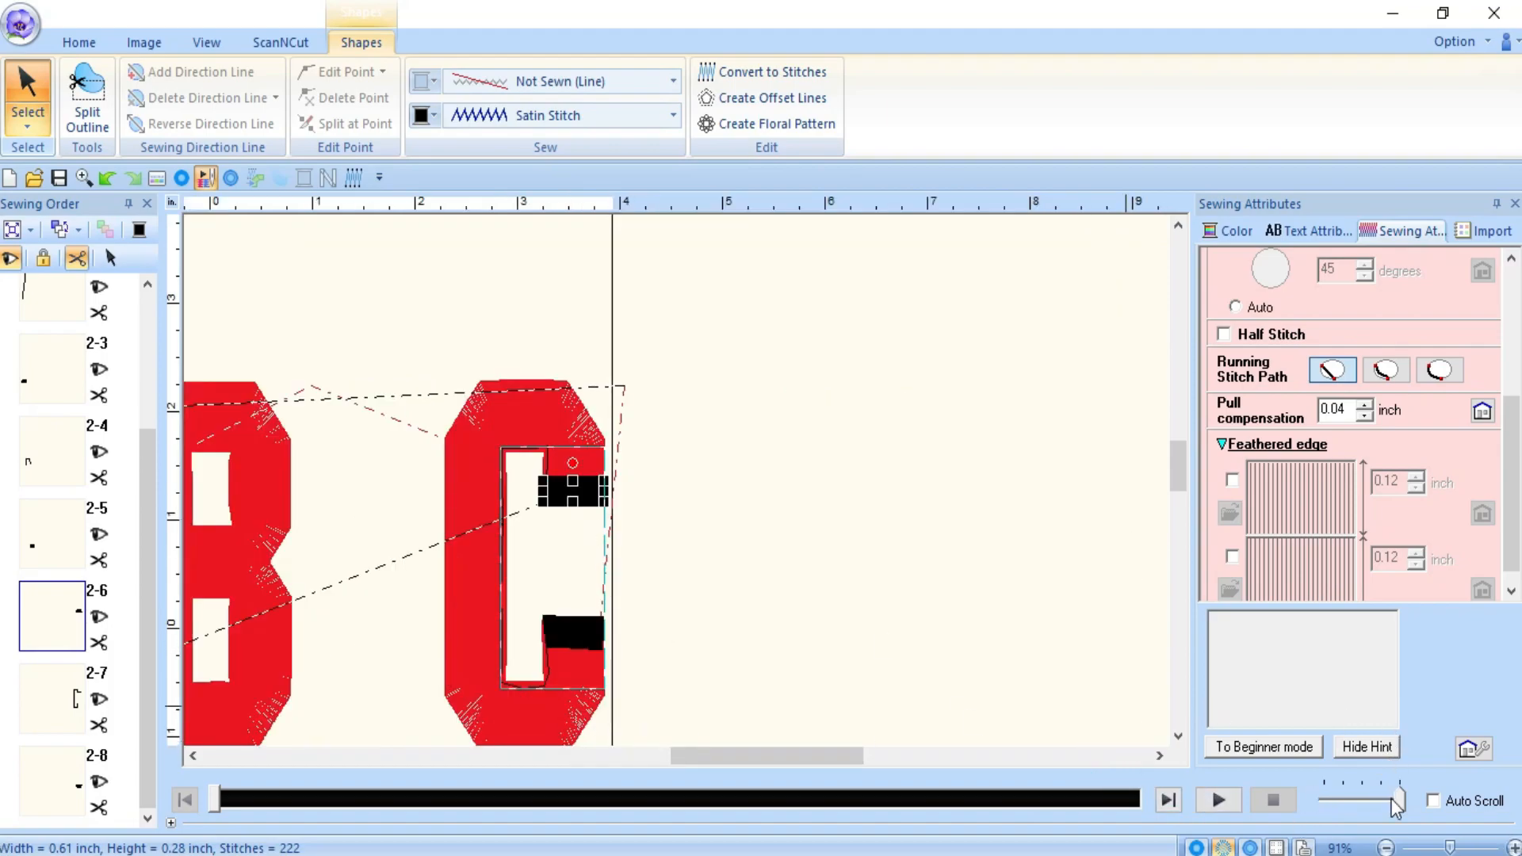
pyautogui.moveTo(775, 756); pyautogui.dragTo(664, 763)
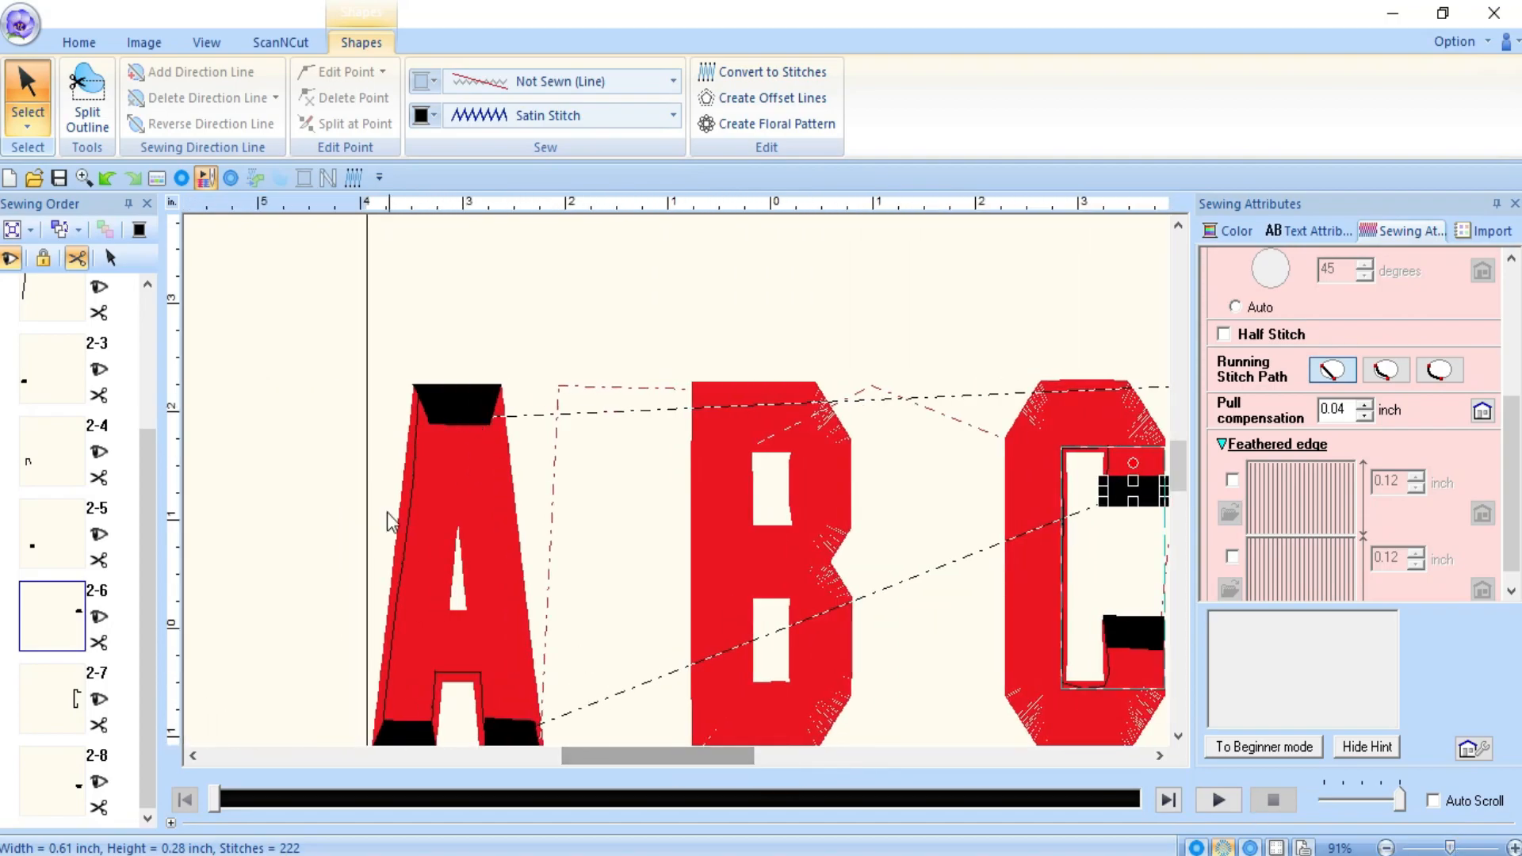
pyautogui.moveTo(143, 483); pyautogui.dragTo(148, 328)
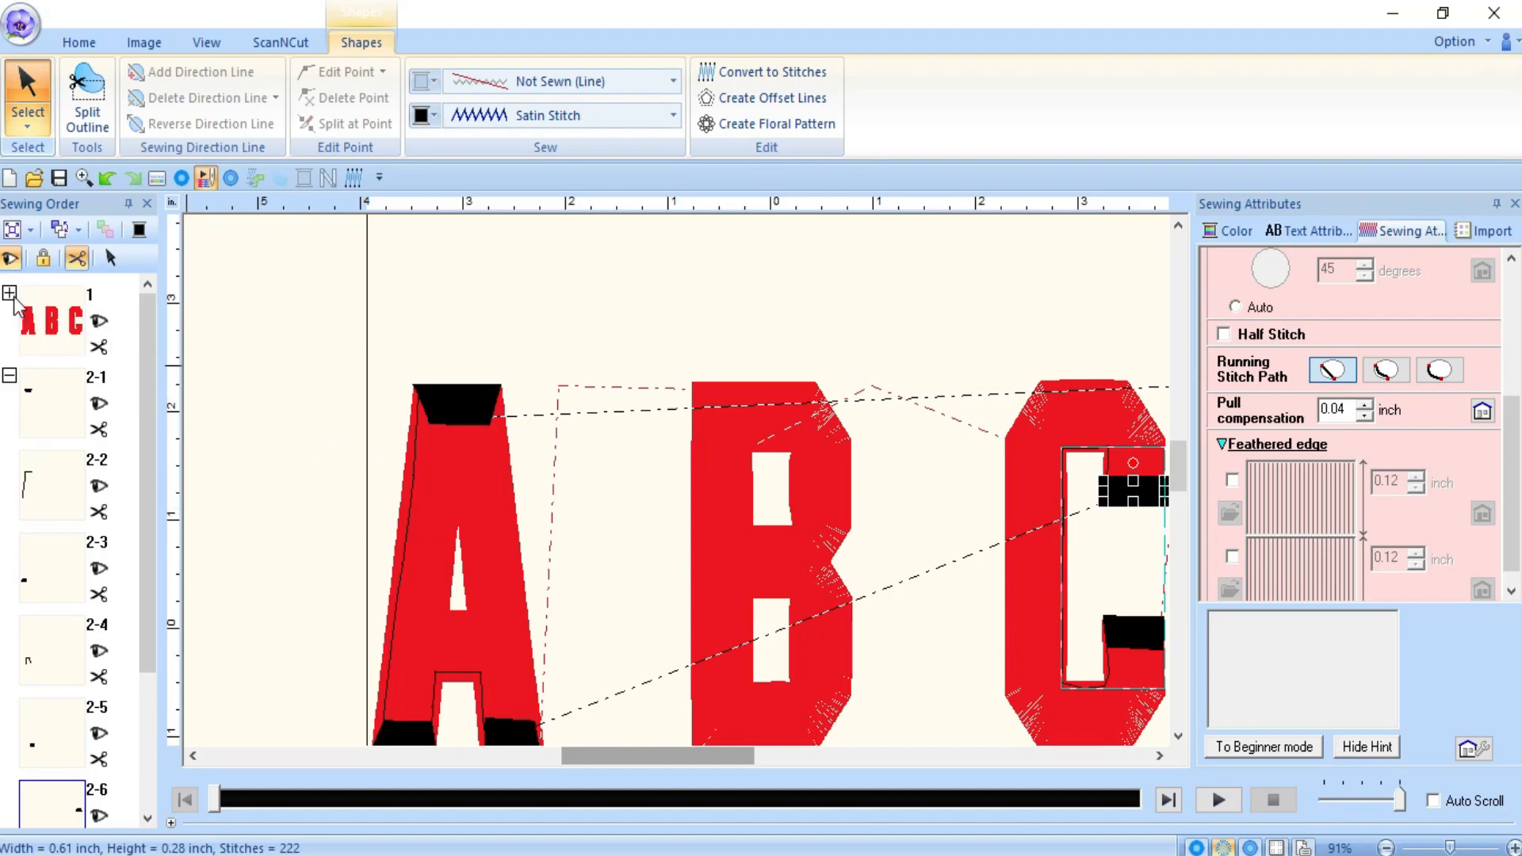
# - Examine the red lettering and black reinforcement groups in the sewing order, leaving the black group expanded and the whole A in view
pyautogui.click(327, 425)
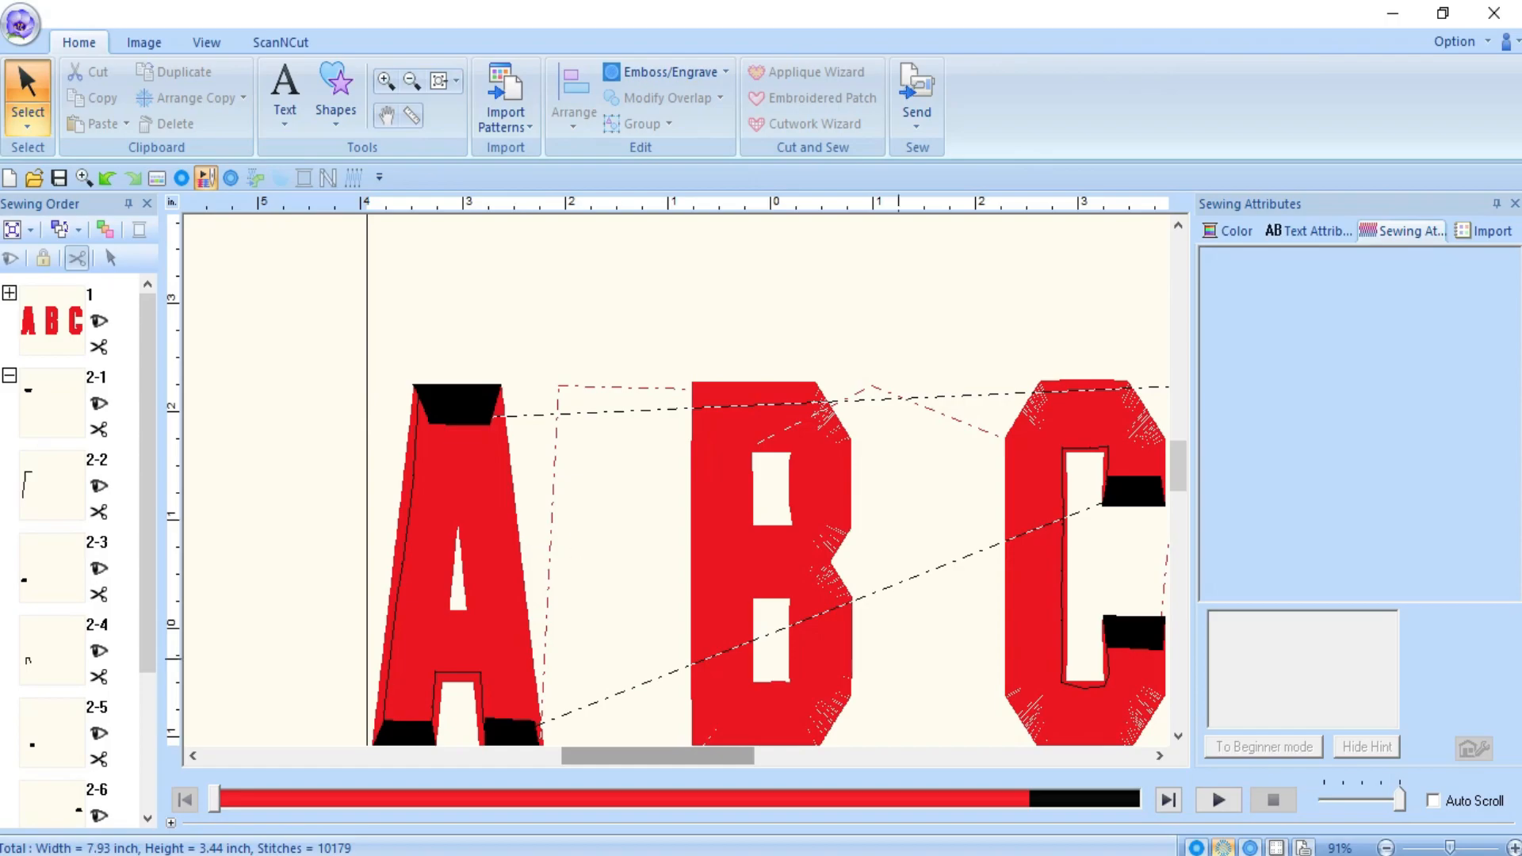
pyautogui.click(11, 377)
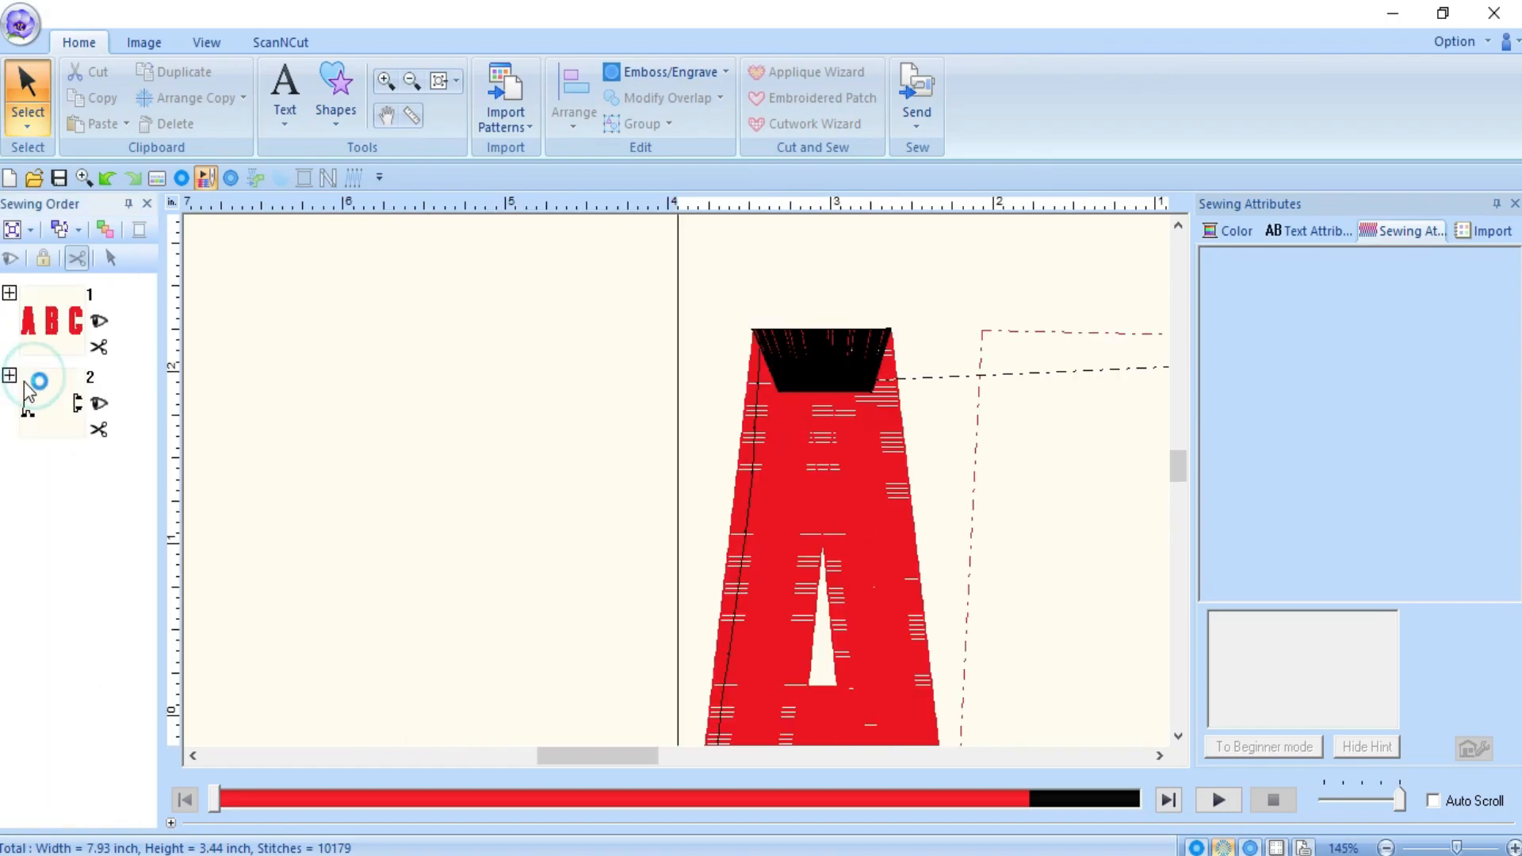
pyautogui.click(10, 294)
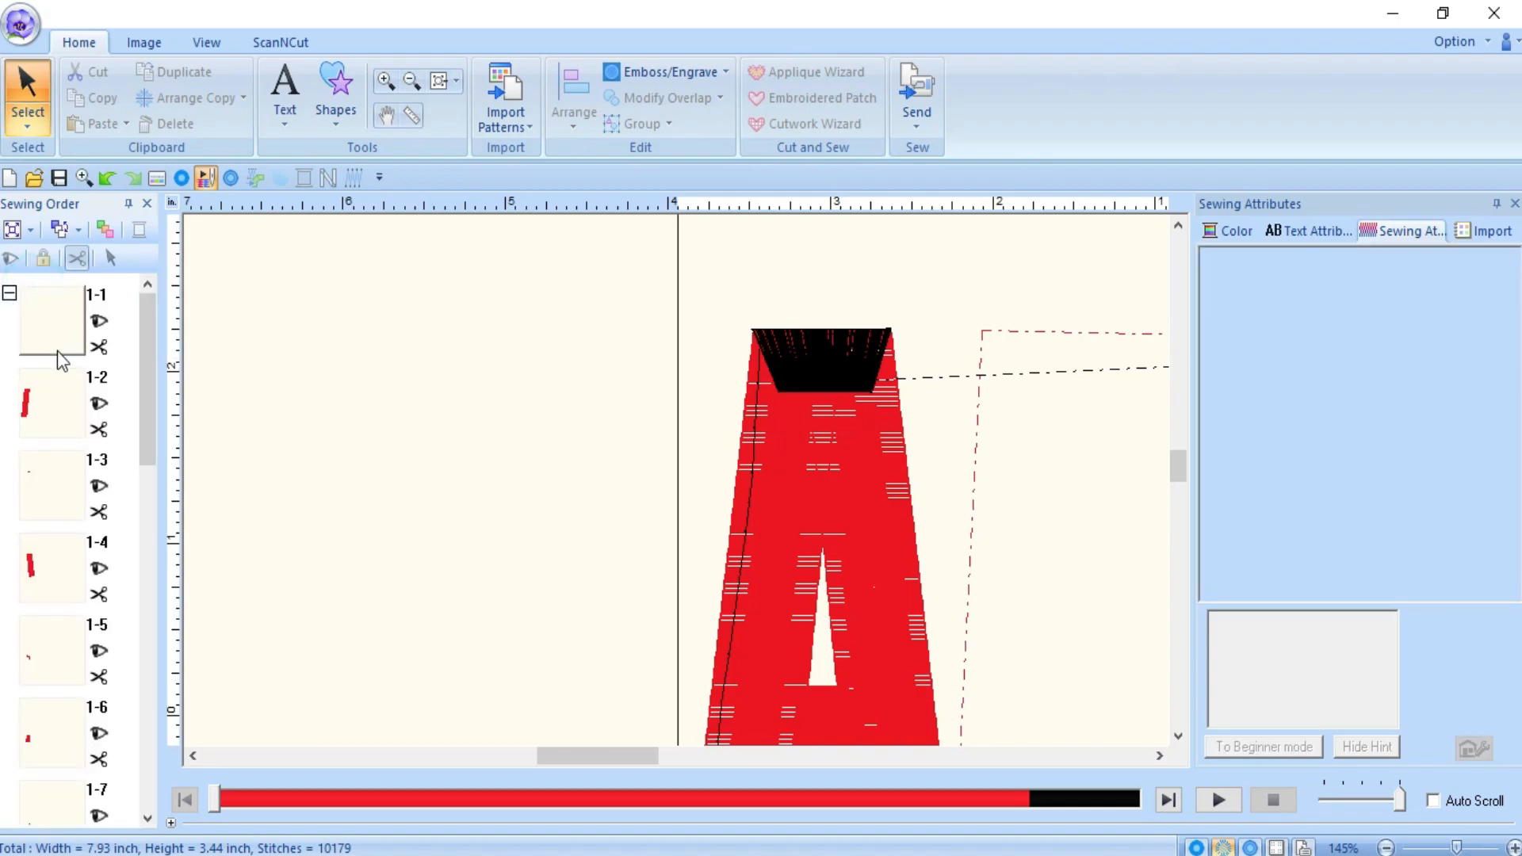
pyautogui.click(9, 295)
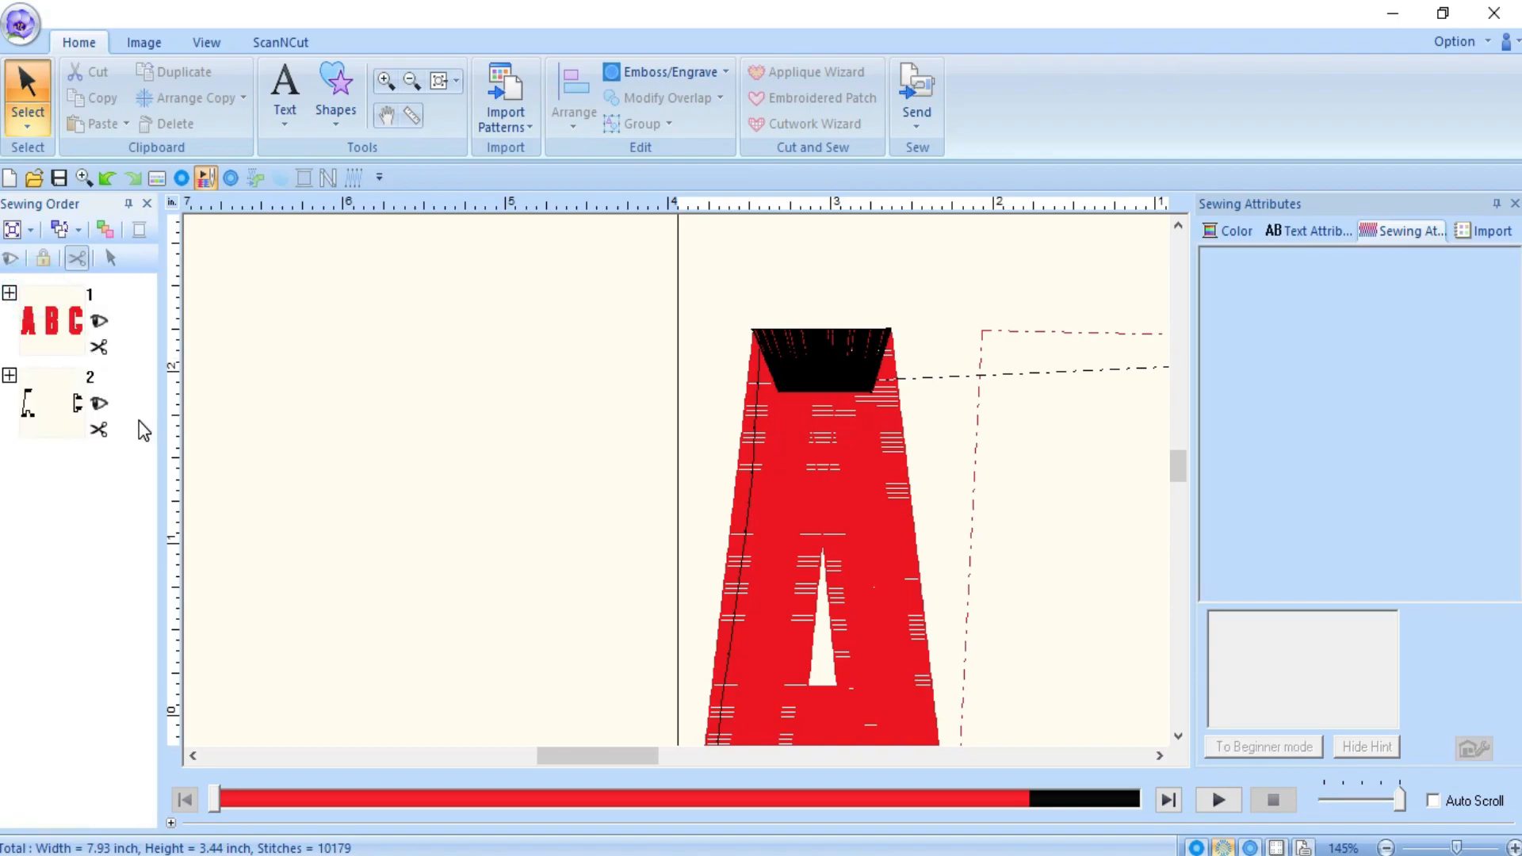
pyautogui.click(9, 377)
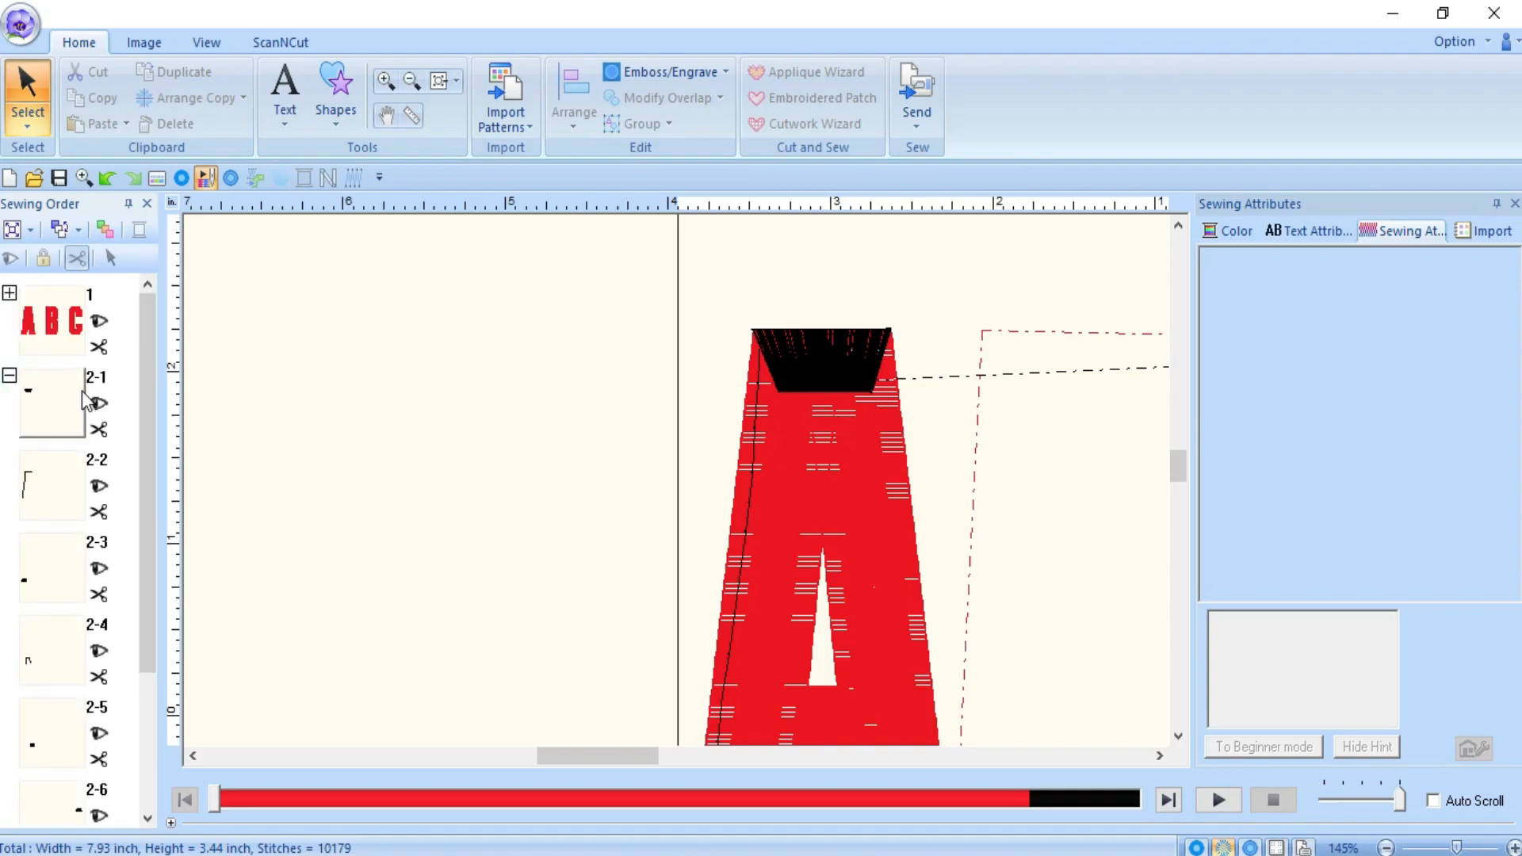
pyautogui.click(1385, 847)
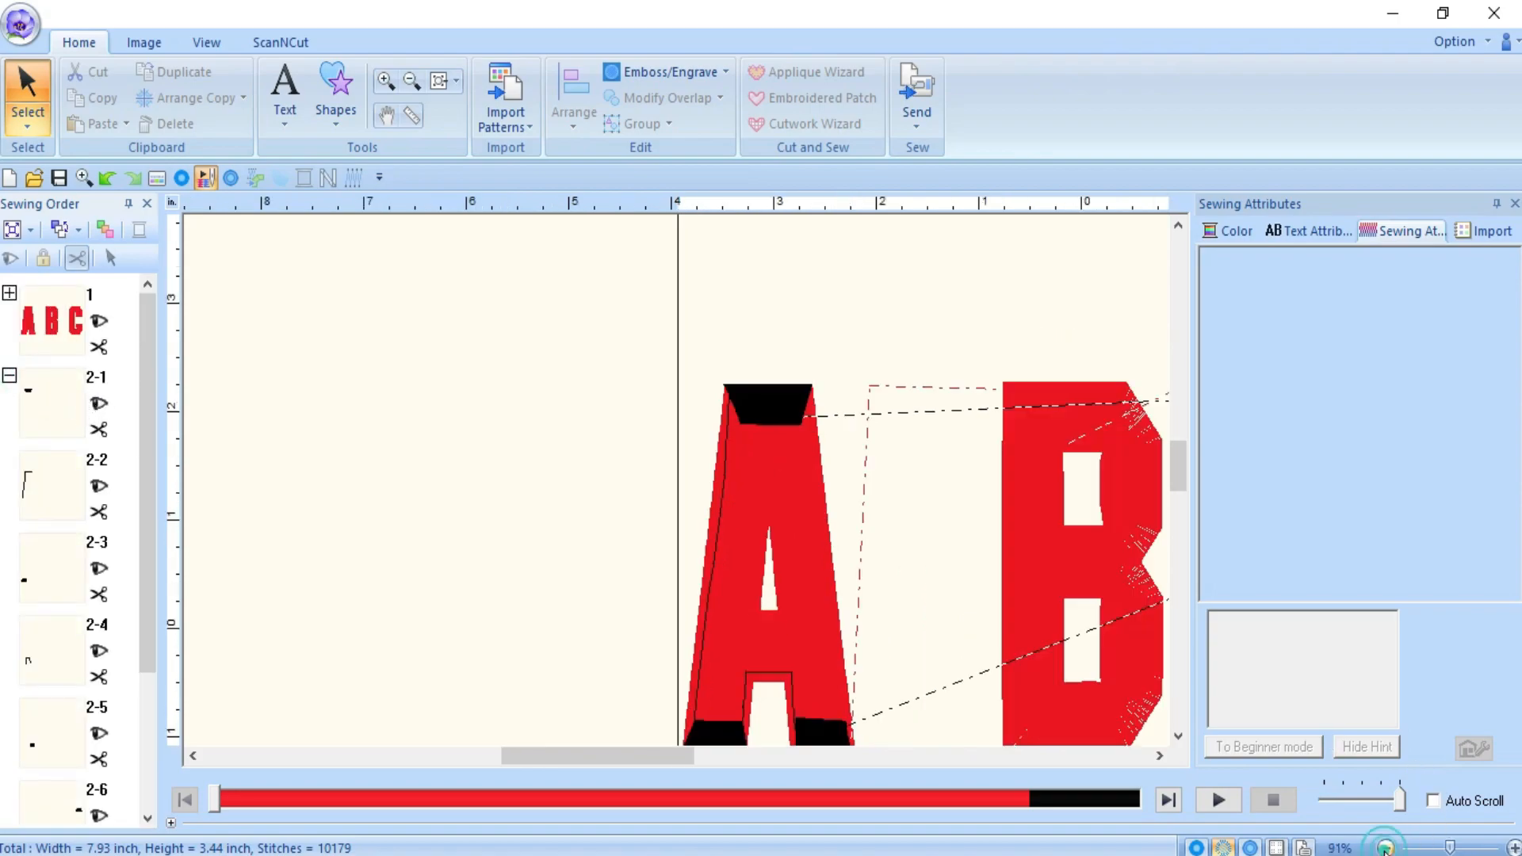
pyautogui.click(1385, 847)
pyautogui.scroll(-1, 791, 530)
# - Move the A's five black blocks and running stitches ahead of the red lettering in the sewing order, and inspect the layering at the A's ends
pyautogui.click(61, 405)
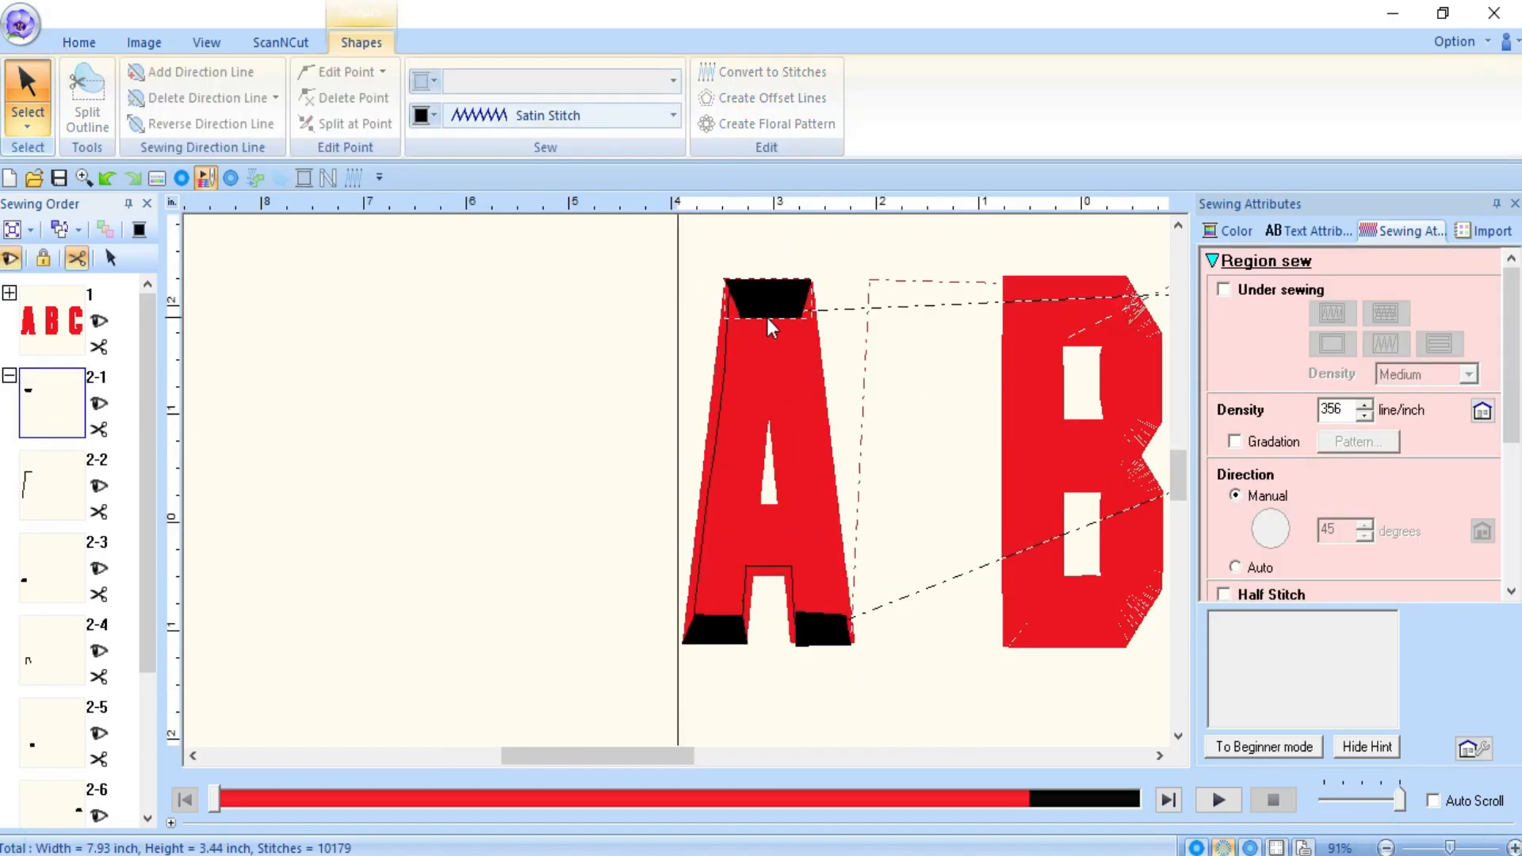
pyautogui.click(49, 475)
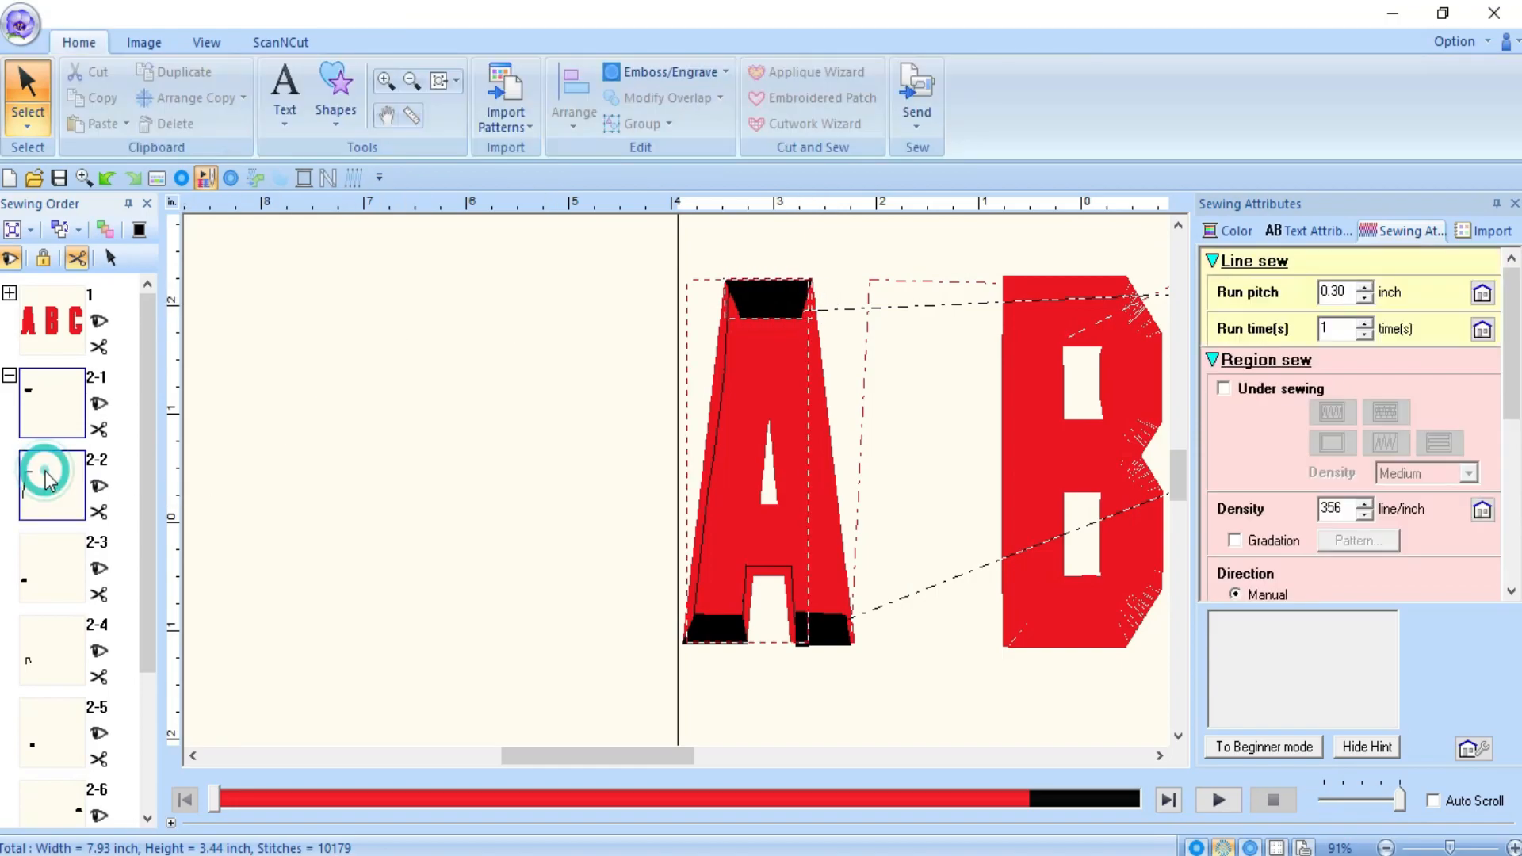
pyautogui.click(61, 564)
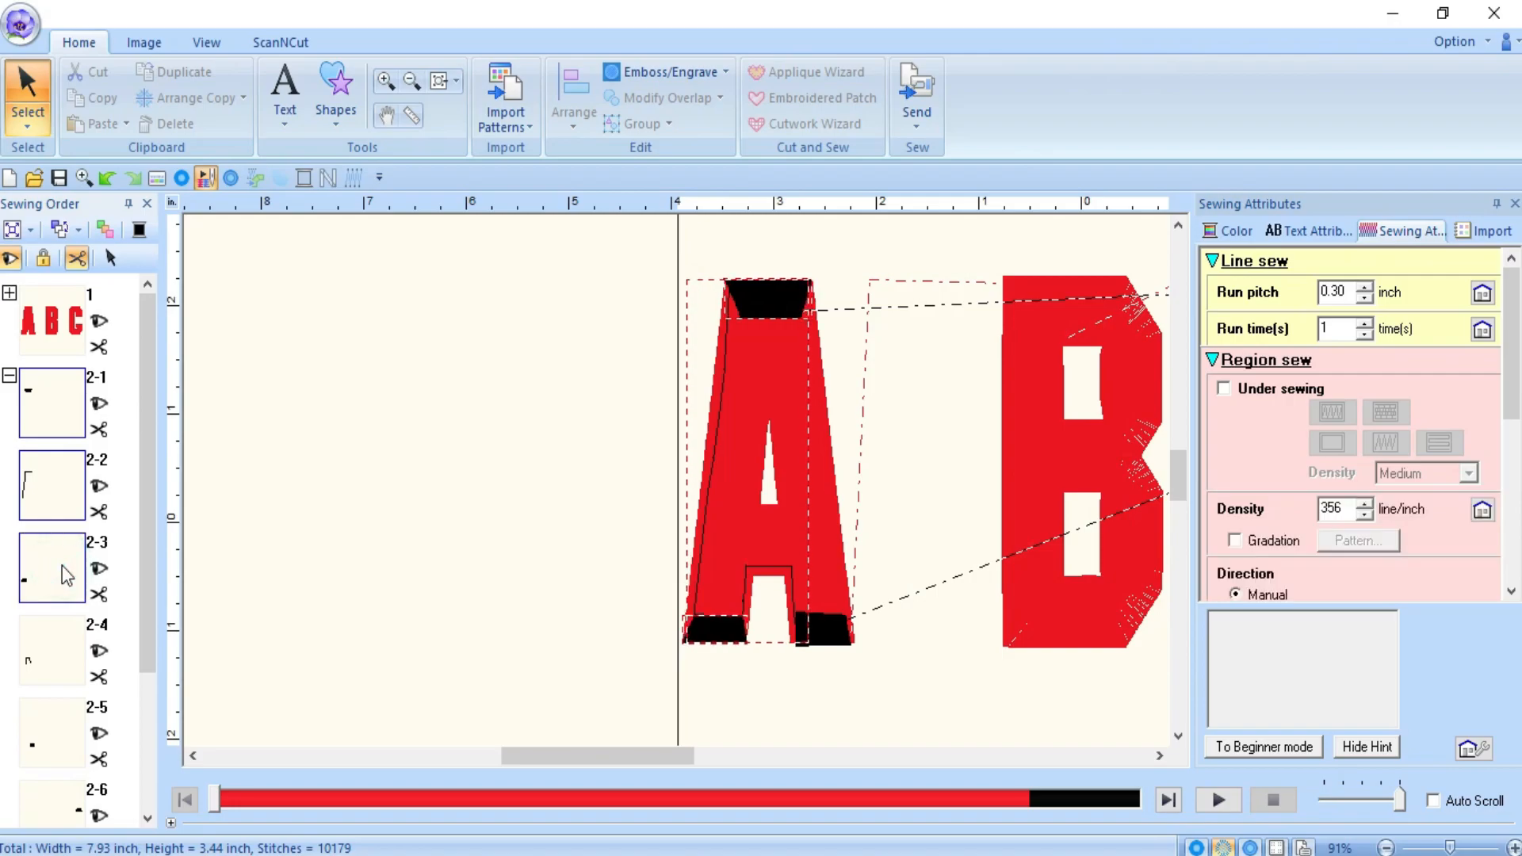
pyautogui.click(61, 657)
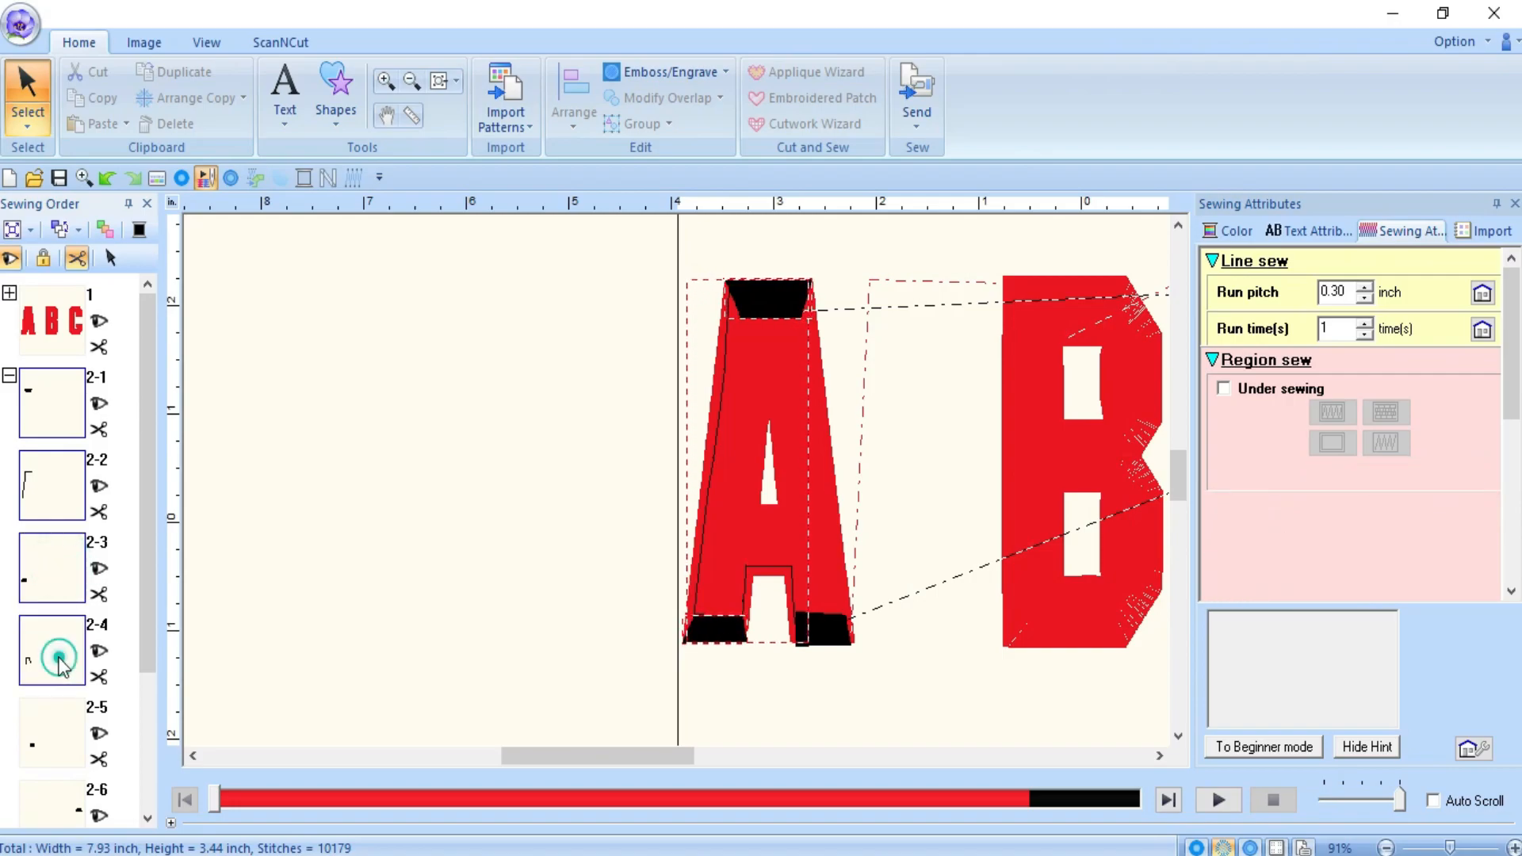
pyautogui.moveTo(149, 627); pyautogui.dragTo(149, 651)
pyautogui.click(64, 685)
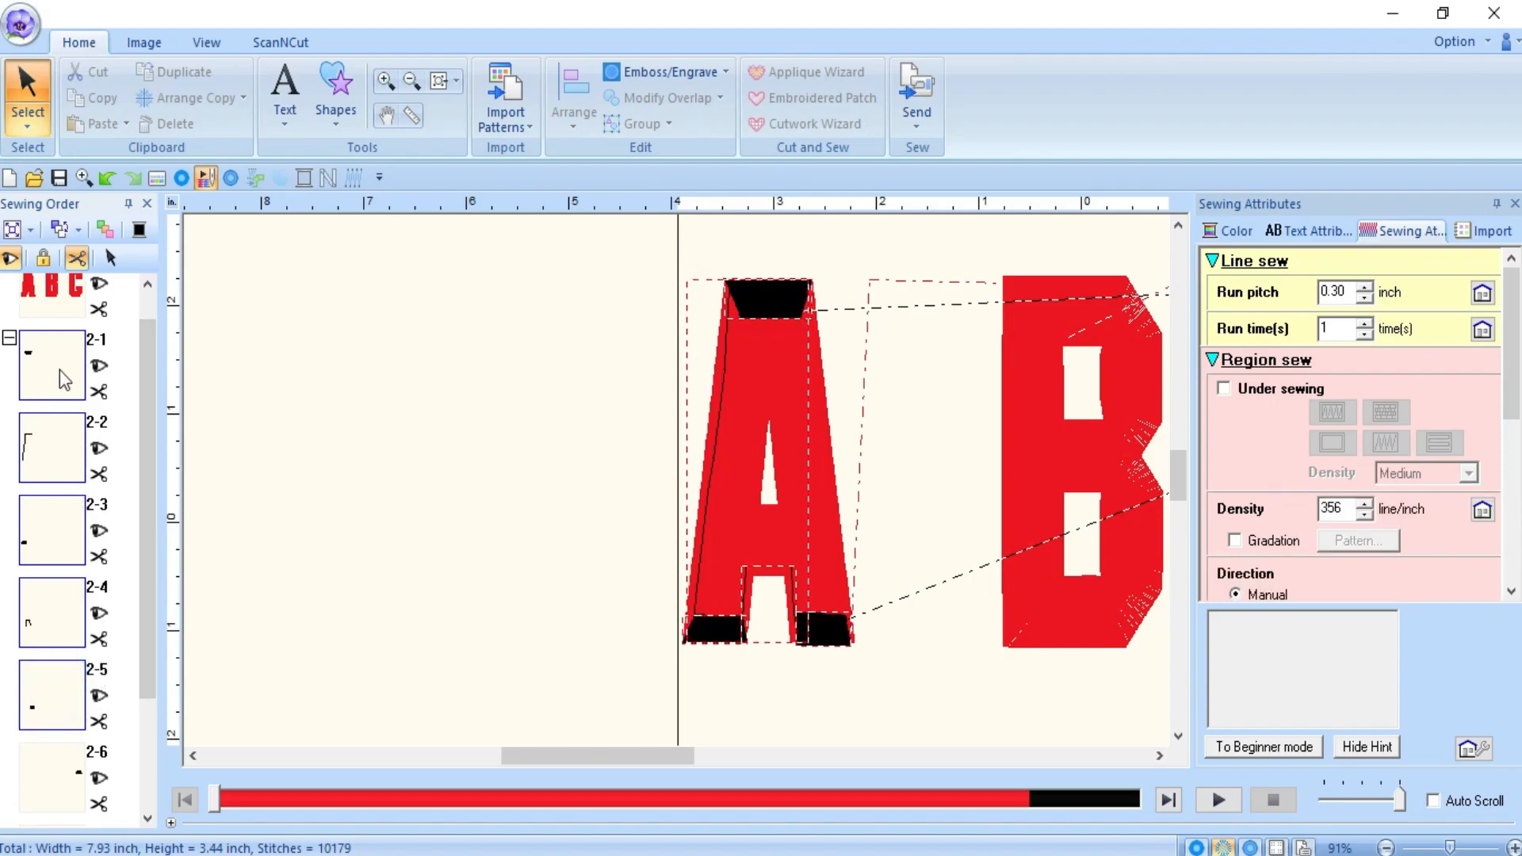
pyautogui.moveTo(59, 368); pyautogui.dragTo(66, 235)
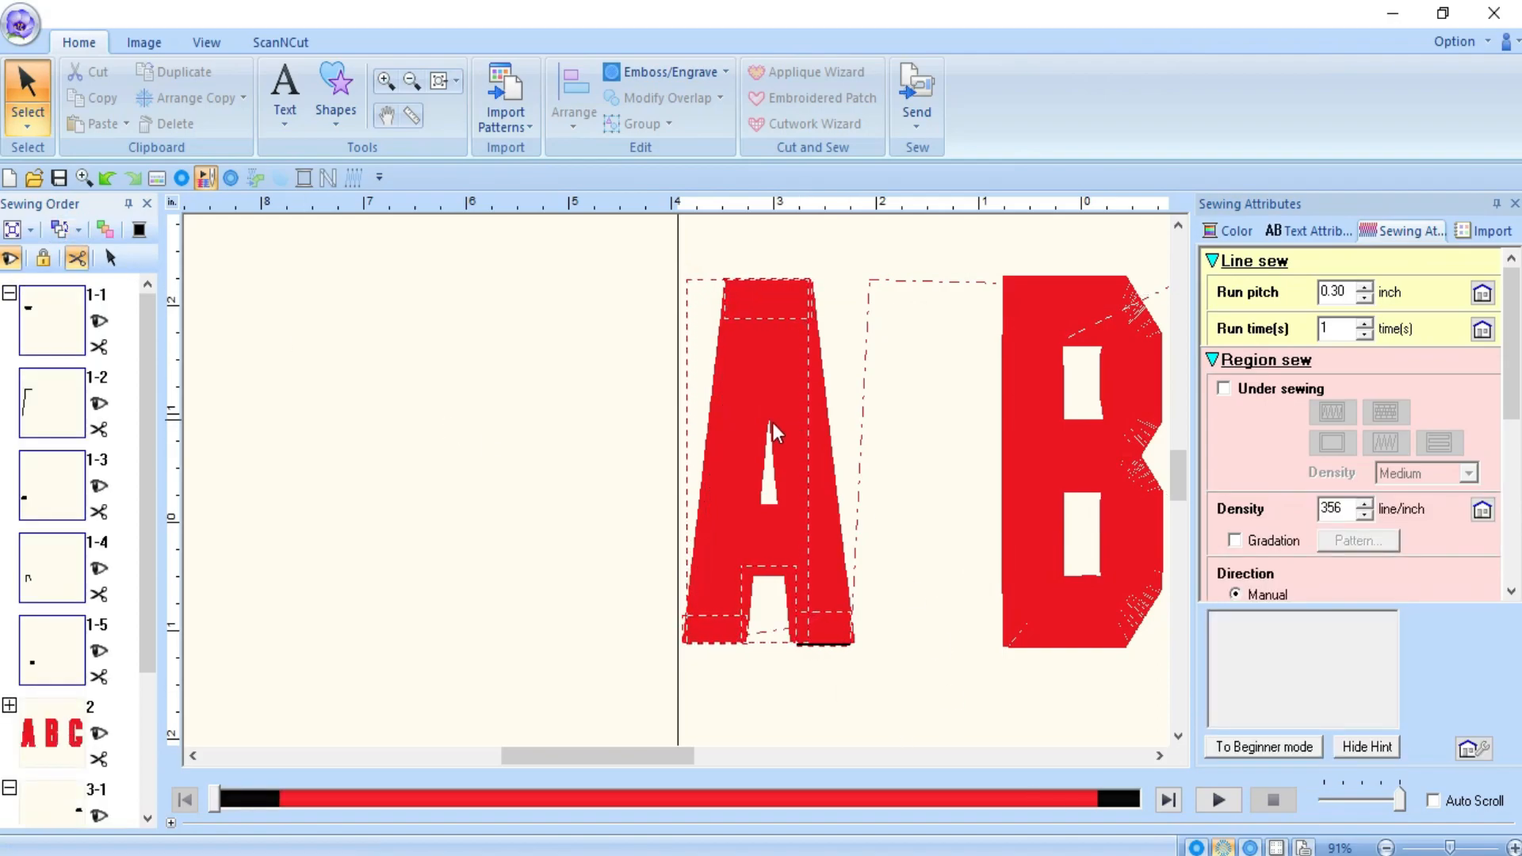
pyautogui.click(564, 423)
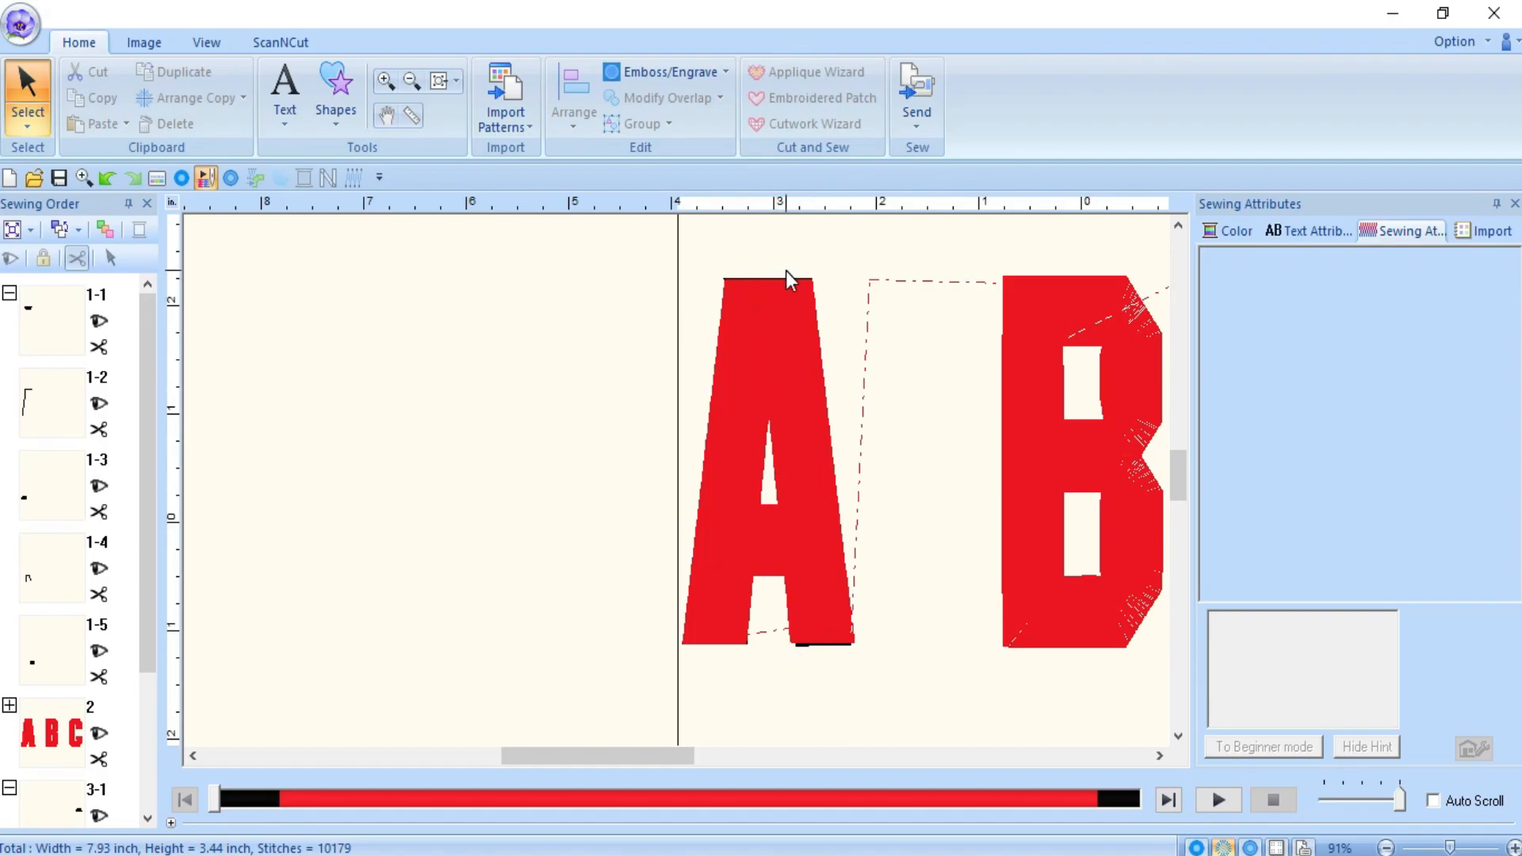
pyautogui.click(1472, 848)
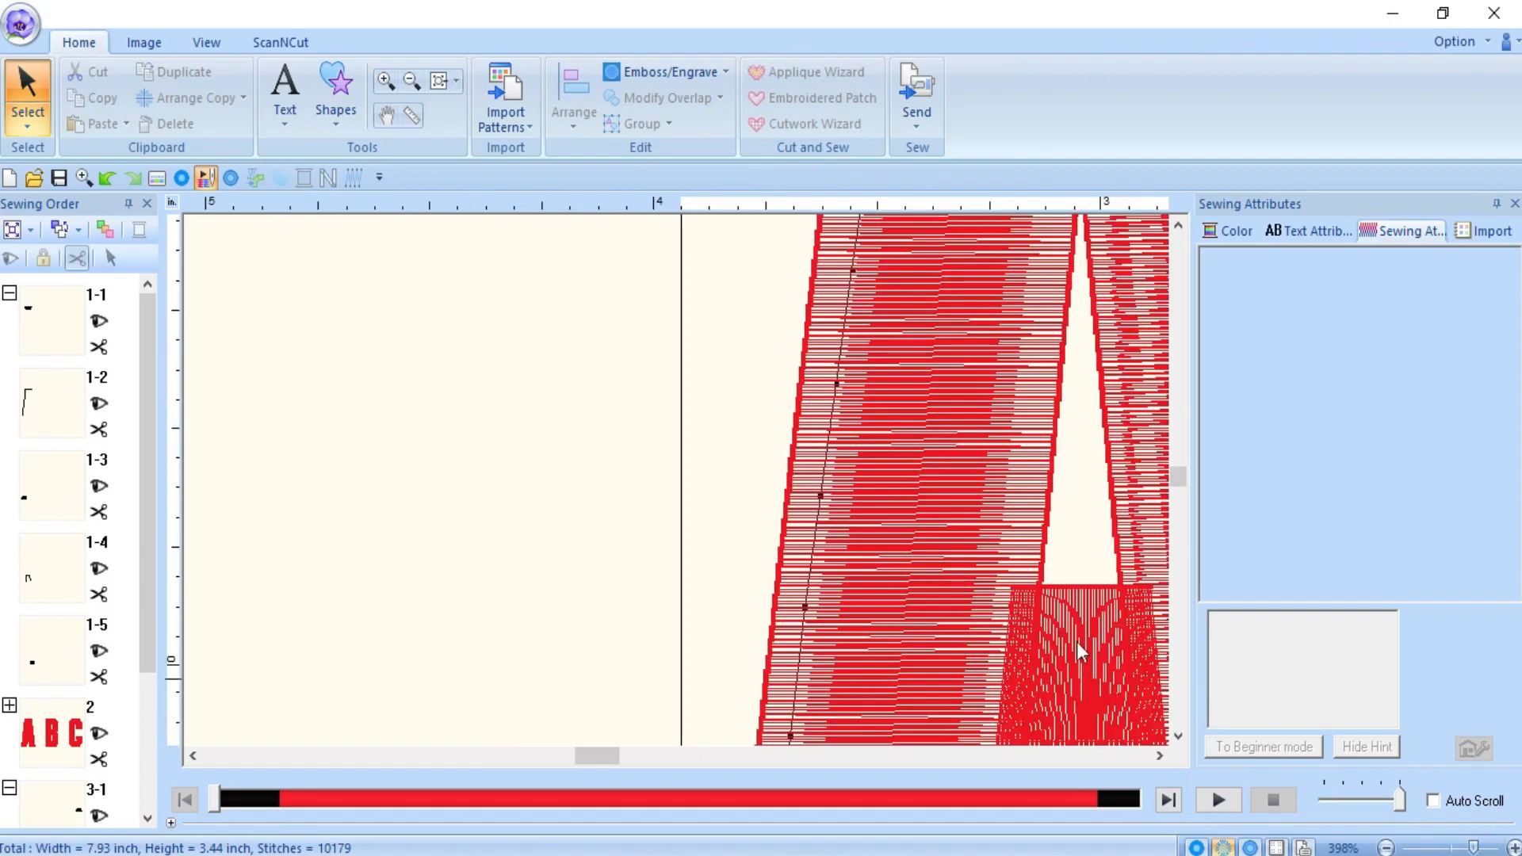
pyautogui.scroll(-3, 1106, 713)
pyautogui.click(917, 755)
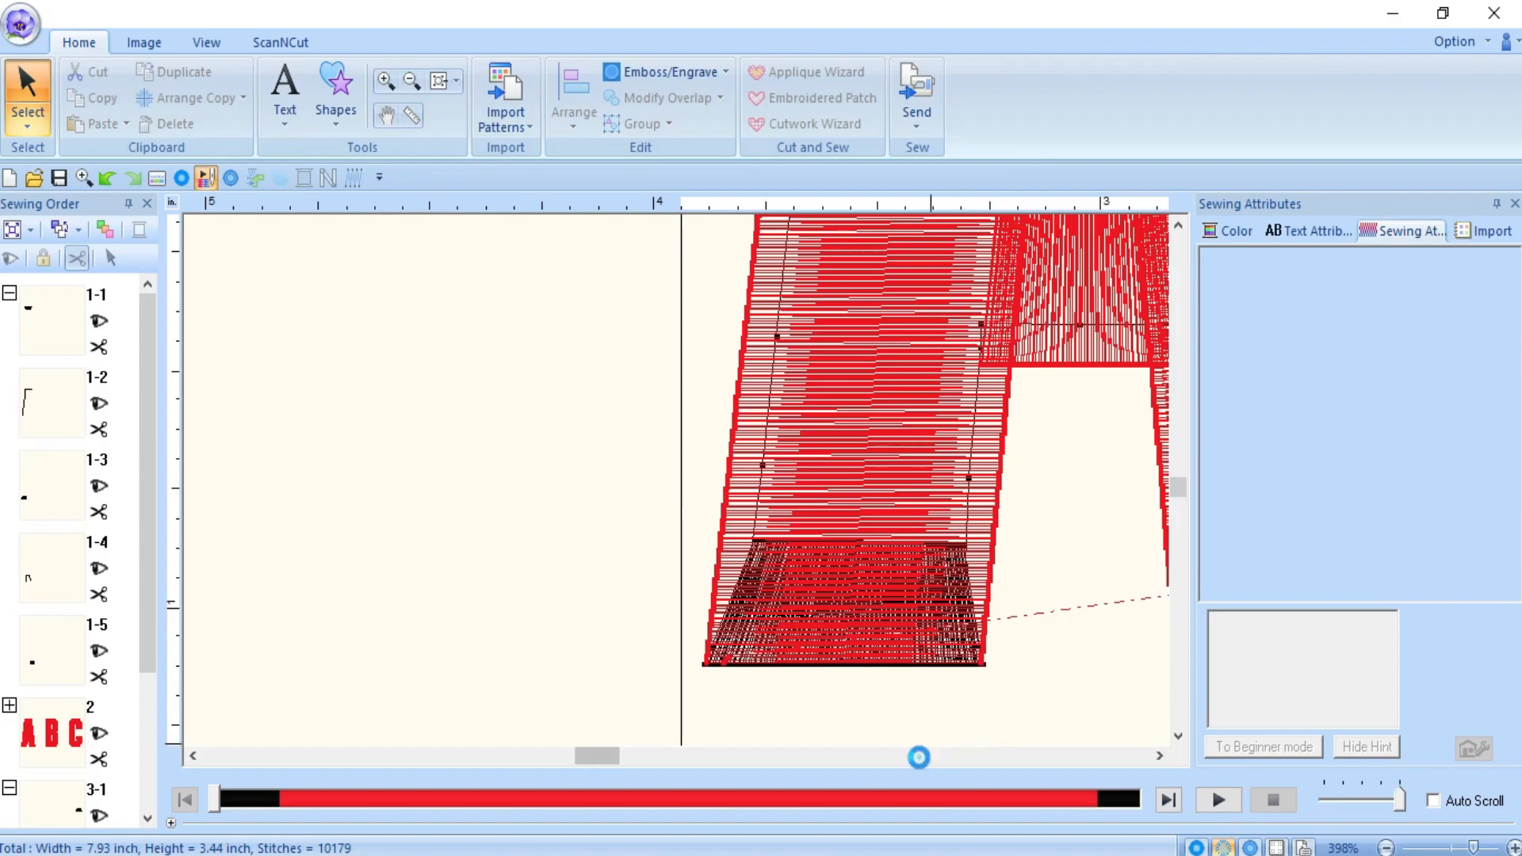
pyautogui.scroll(5, 781, 674)
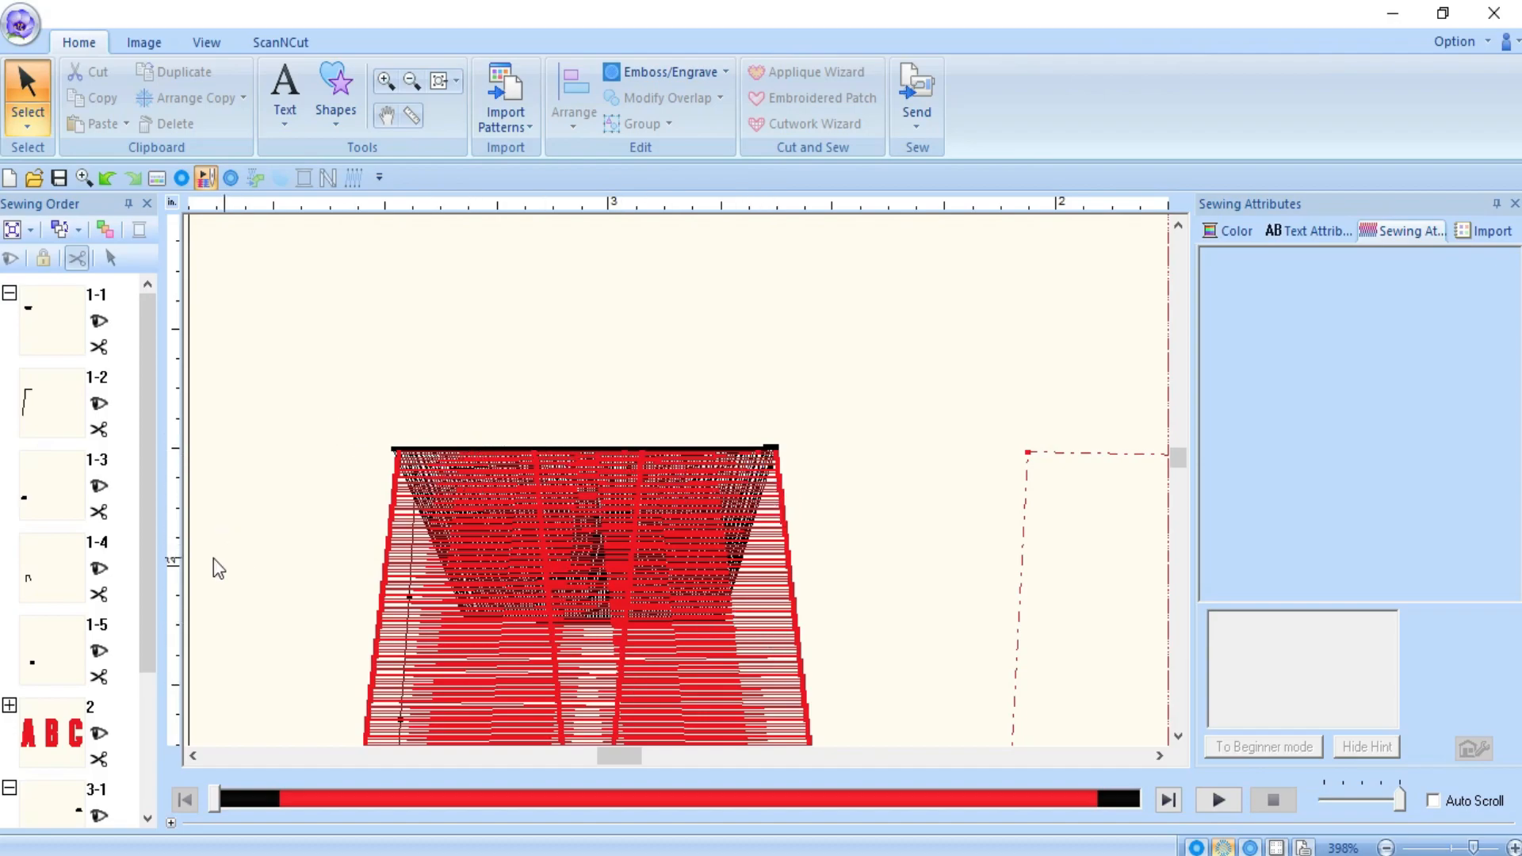
# - Move the C's three black reinforcement pieces directly ahead of the red C within the expanded lettering sewing order
pyautogui.click(10, 294)
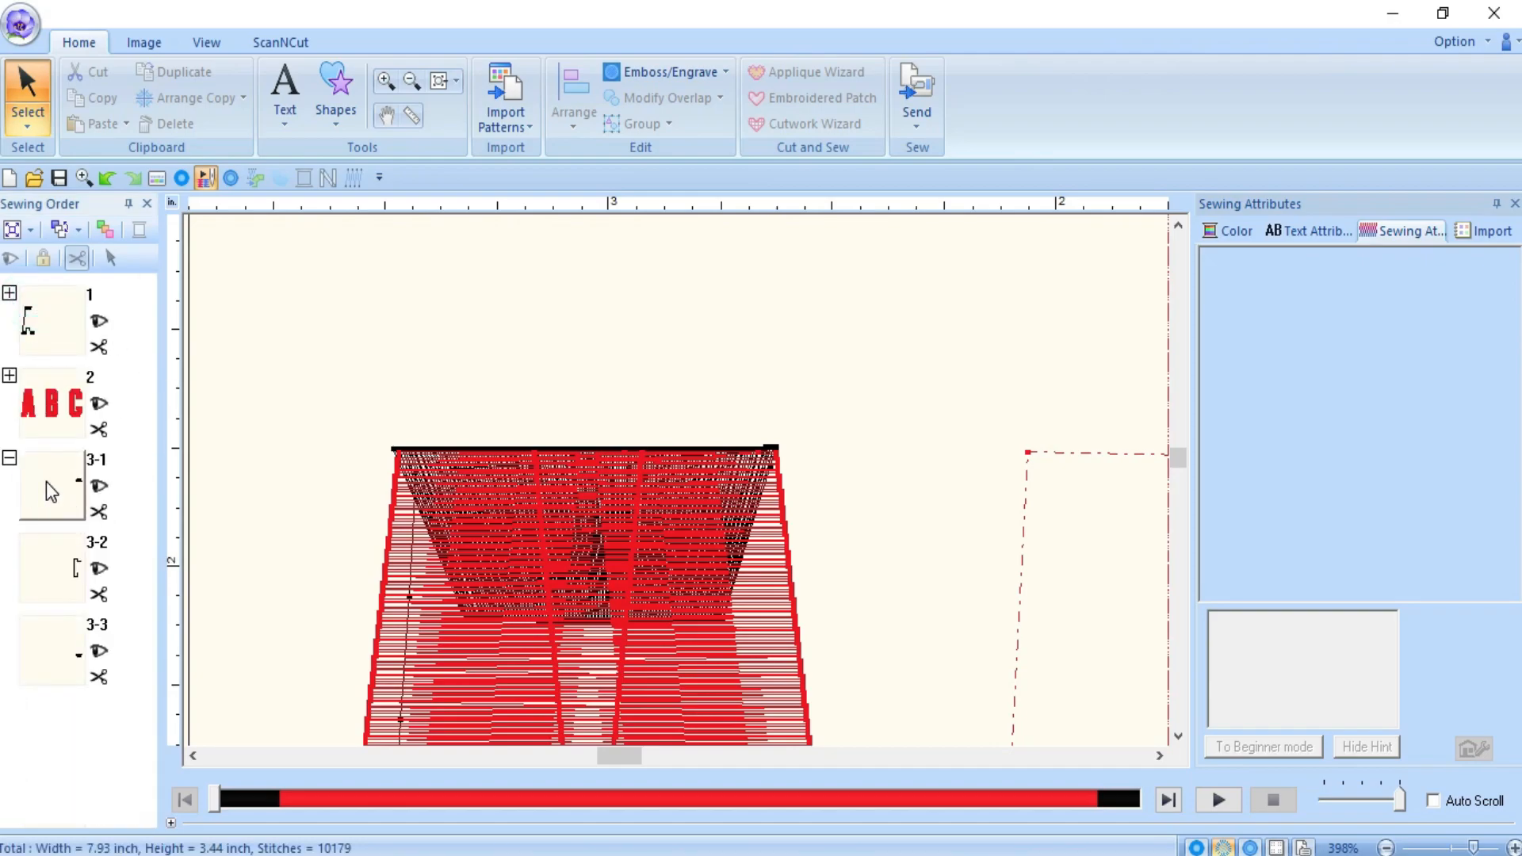
pyautogui.click(56, 480)
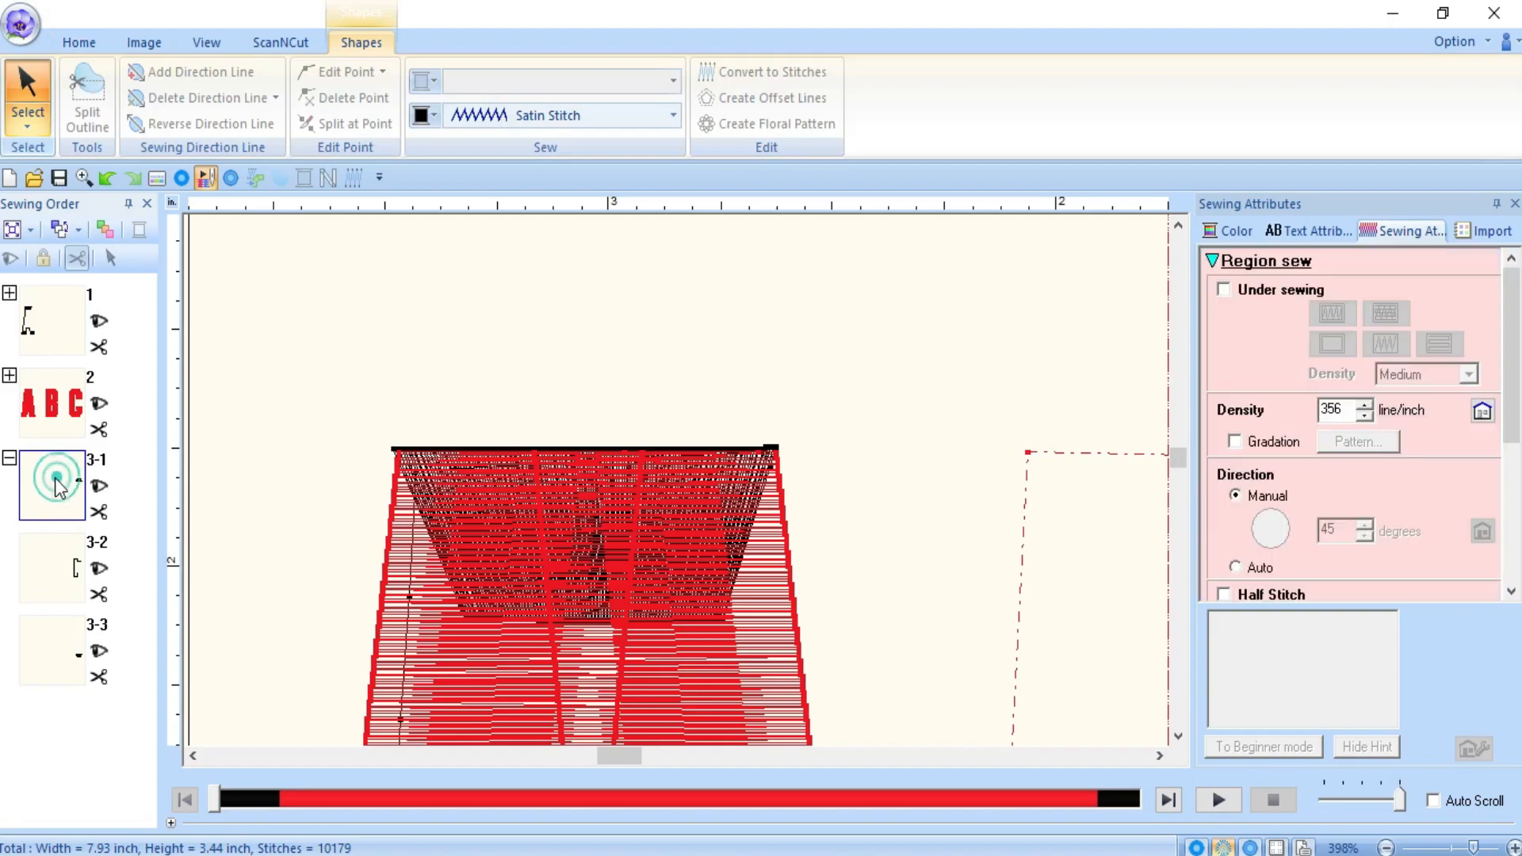
pyautogui.keyDown('ctrl'); pyautogui.click(51, 556); pyautogui.keyUp('ctrl')
pyautogui.keyDown('ctrl'); pyautogui.click(54, 639); pyautogui.keyUp('ctrl')
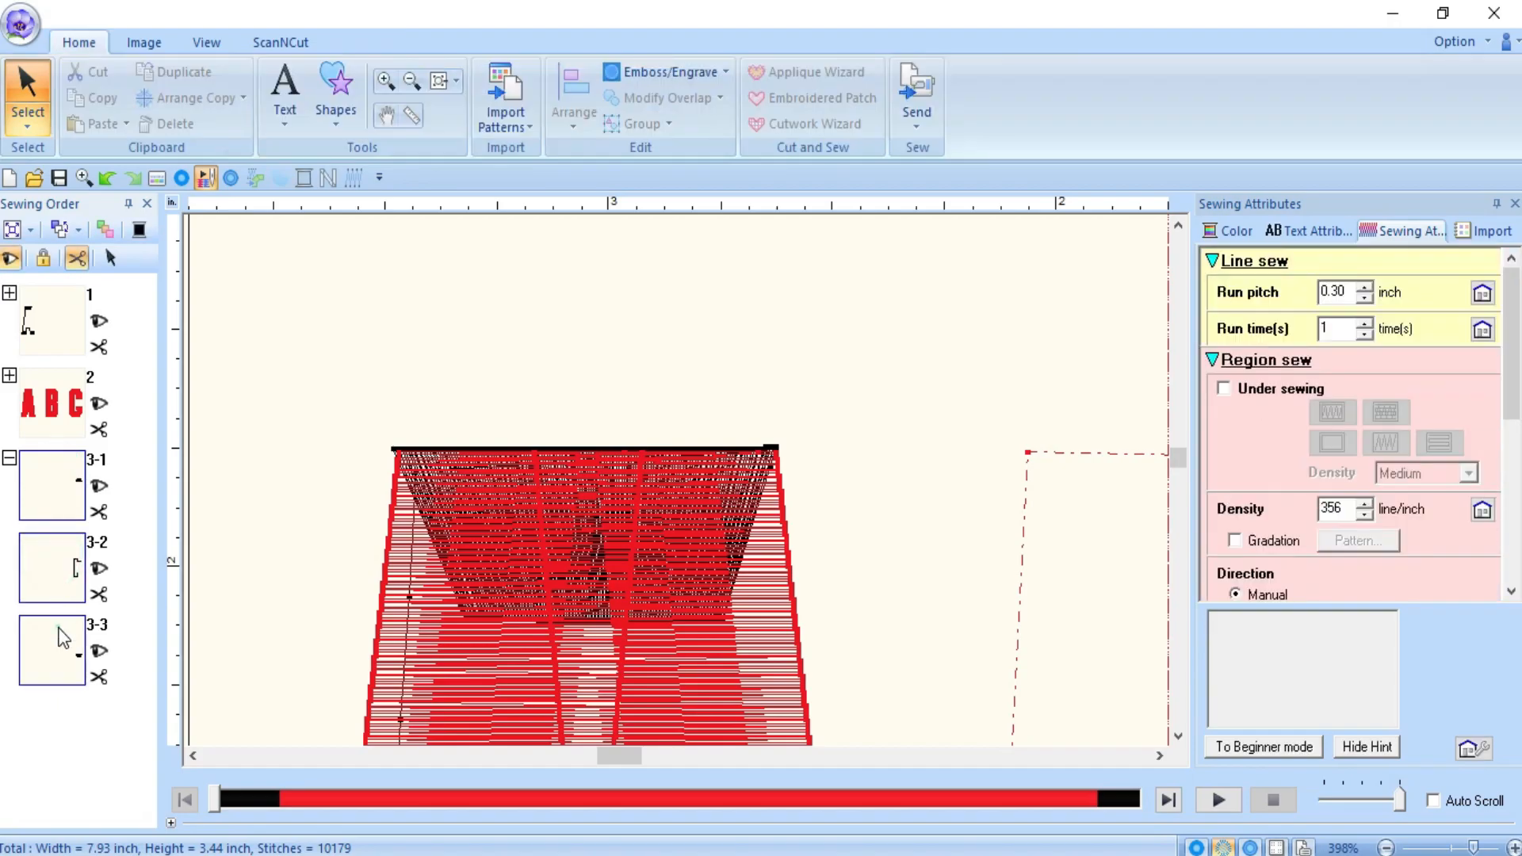
pyautogui.click(10, 376)
pyautogui.moveTo(148, 384); pyautogui.dragTo(169, 731)
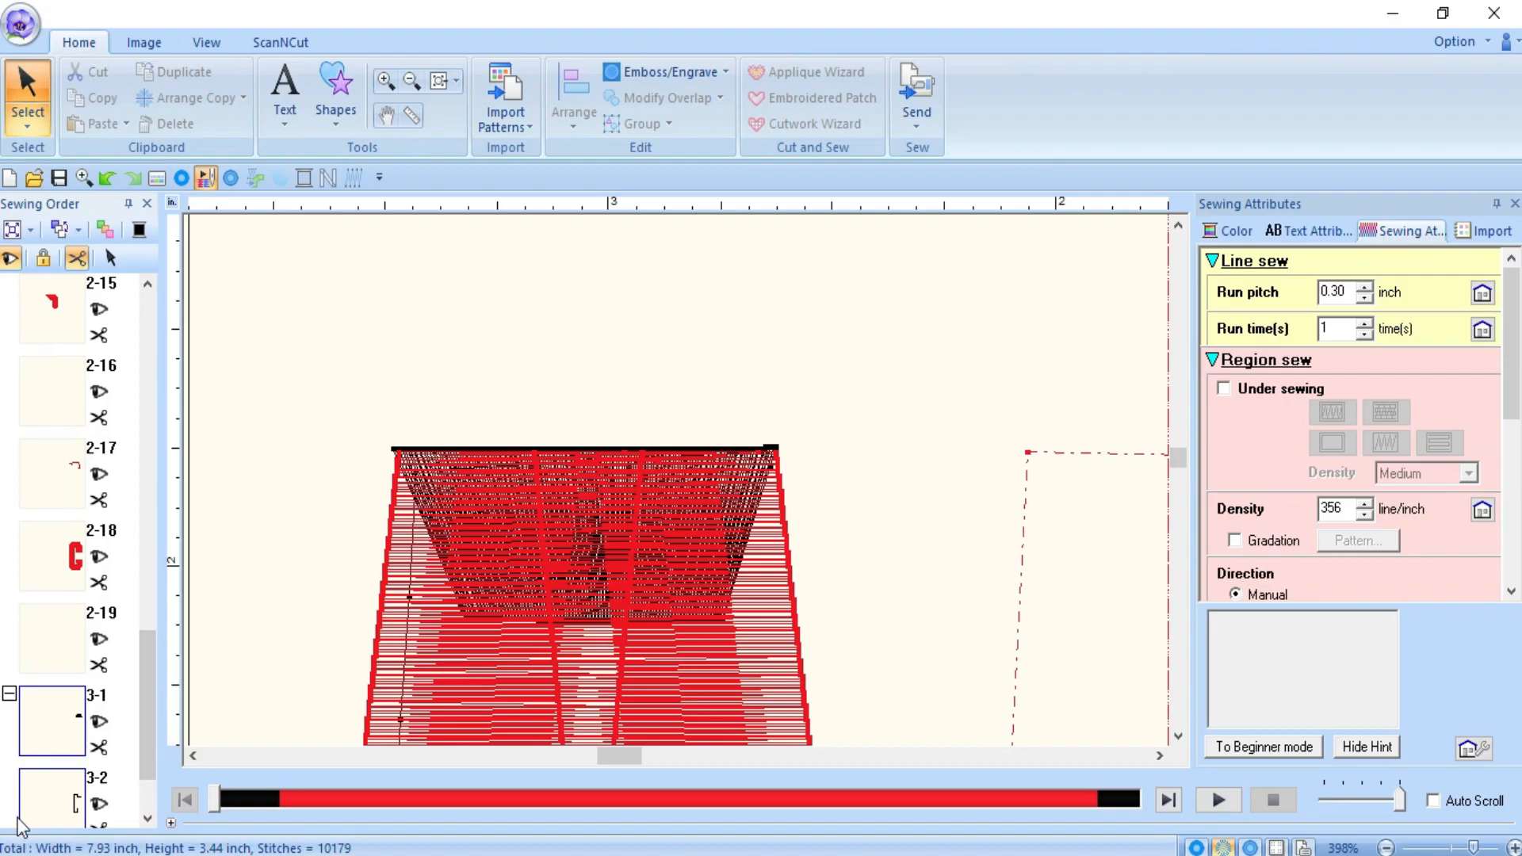
pyautogui.click(1457, 849)
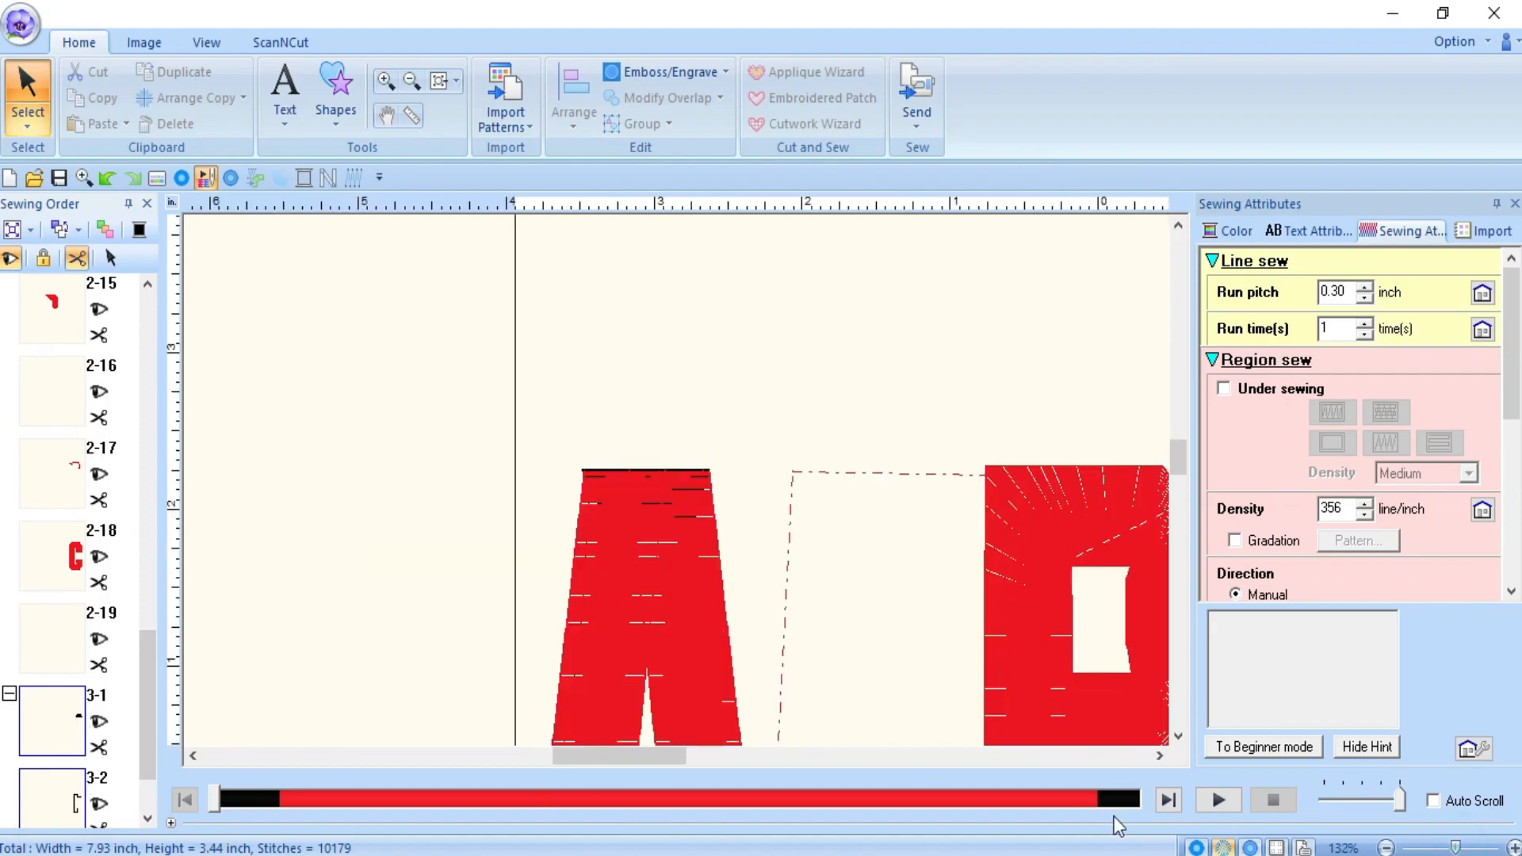
pyautogui.click(1107, 758)
pyautogui.click(1107, 758)
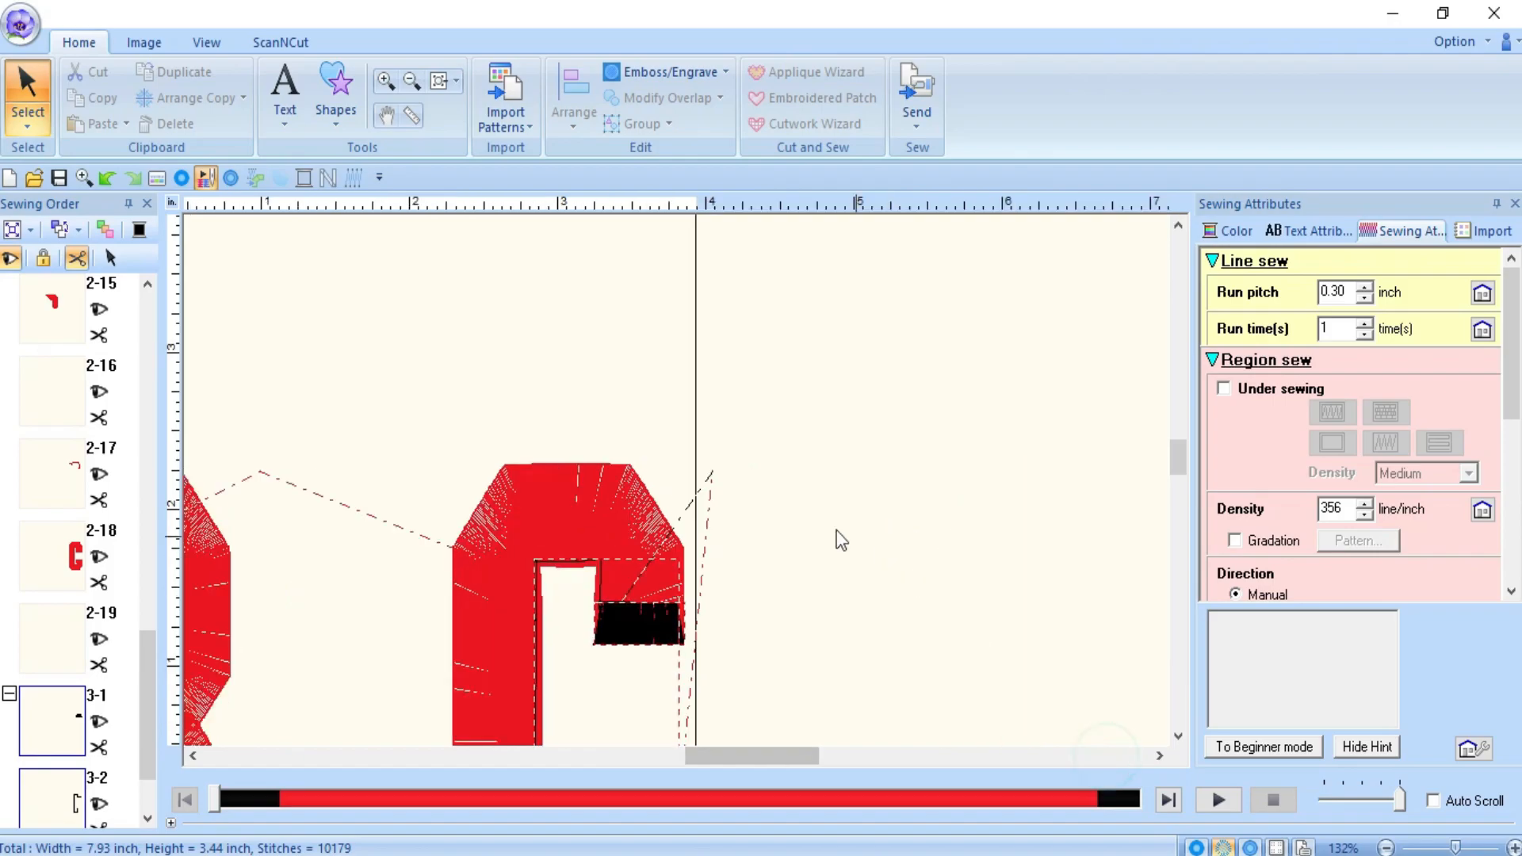
pyautogui.scroll(2, 730, 533)
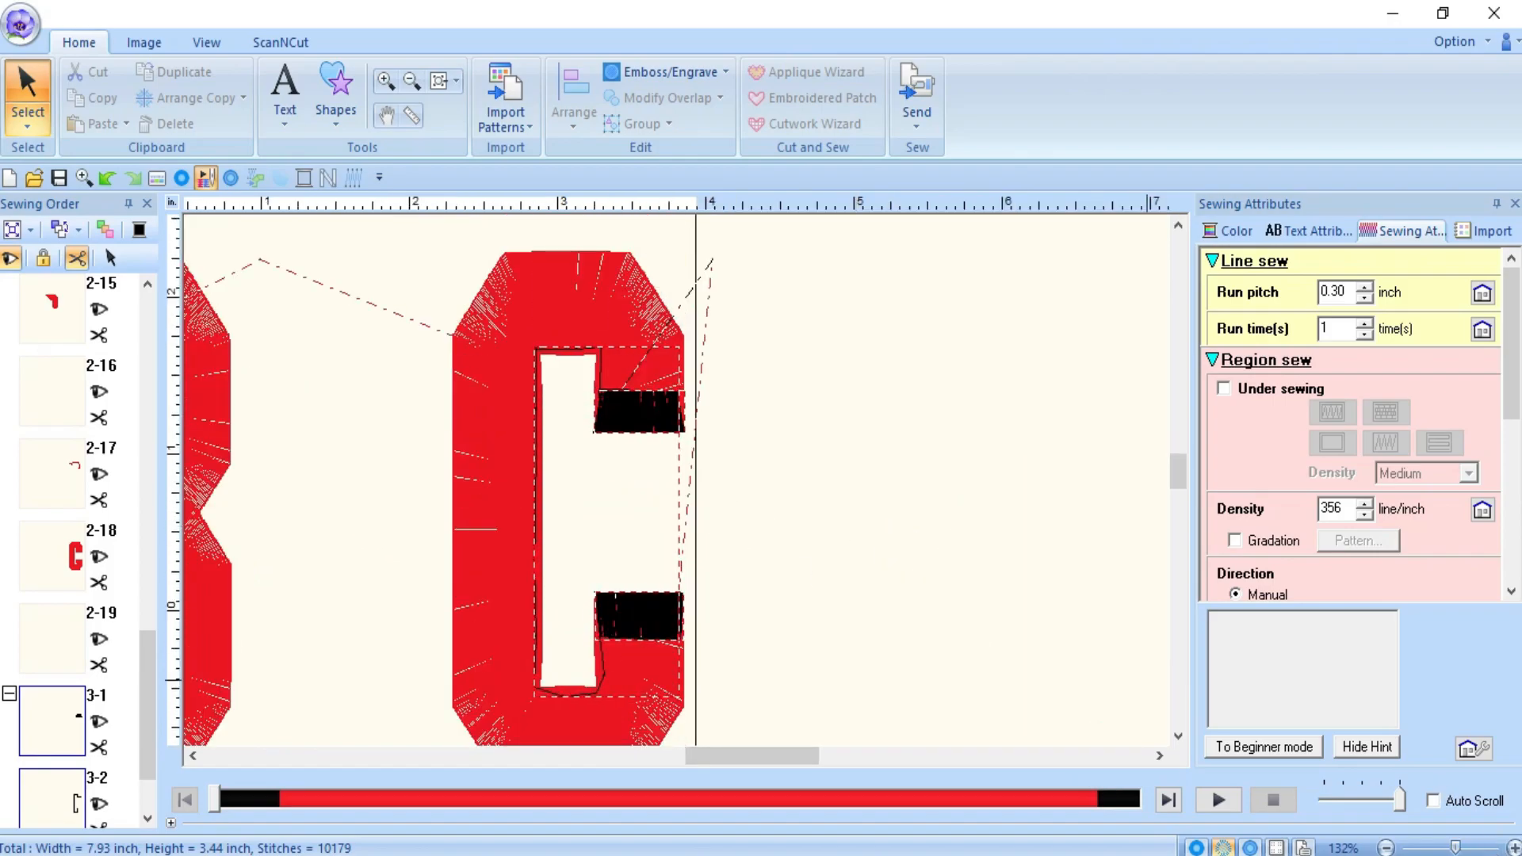
pyautogui.moveTo(60, 712); pyautogui.dragTo(86, 542)
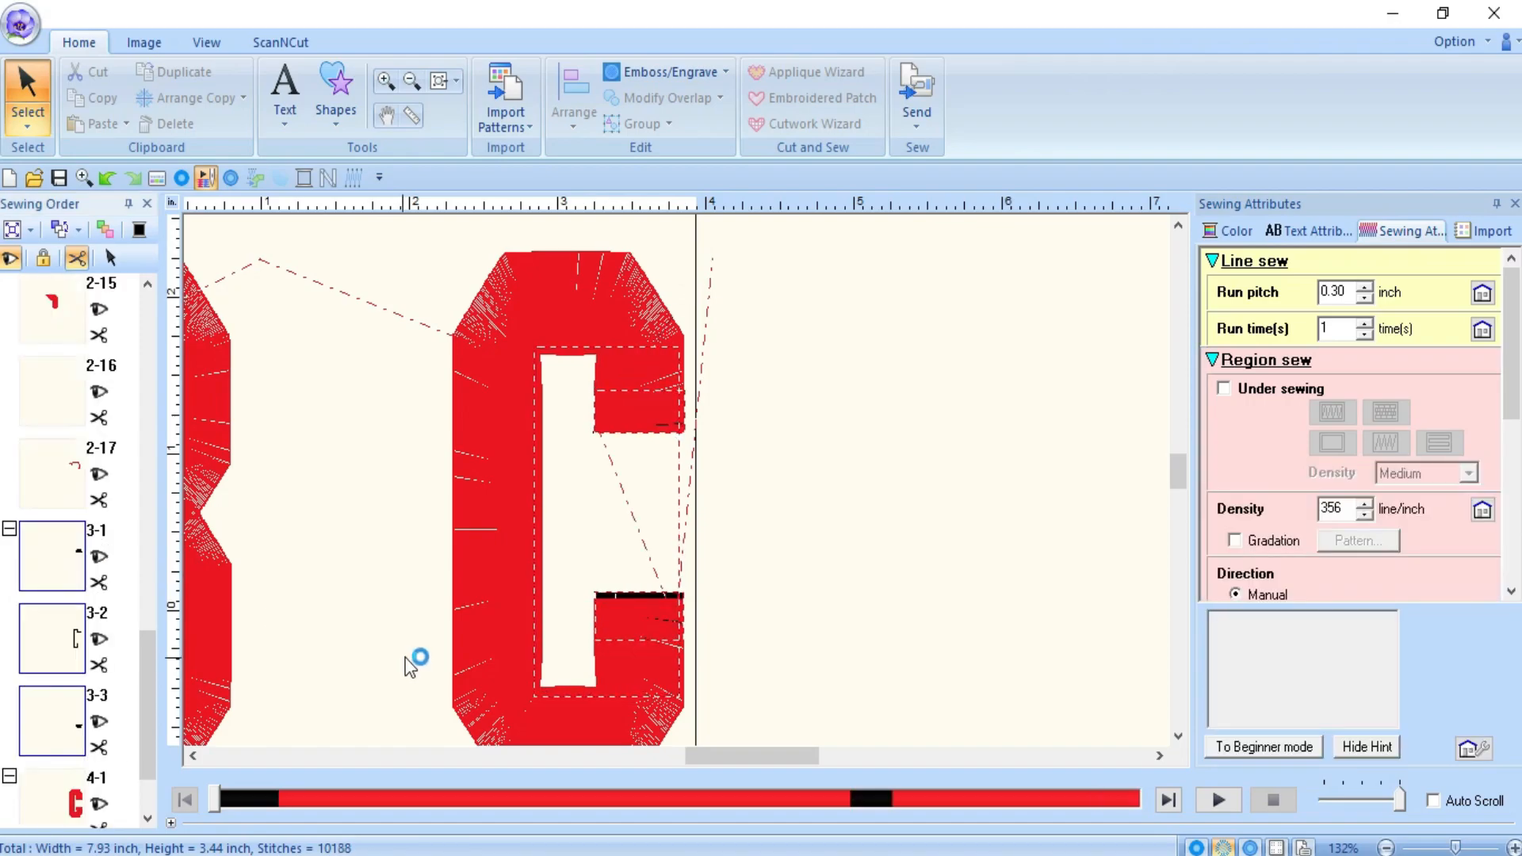
# - Select the objects of the C's black reinforcement group and recolor their satin stitch red
pyautogui.click(9, 530)
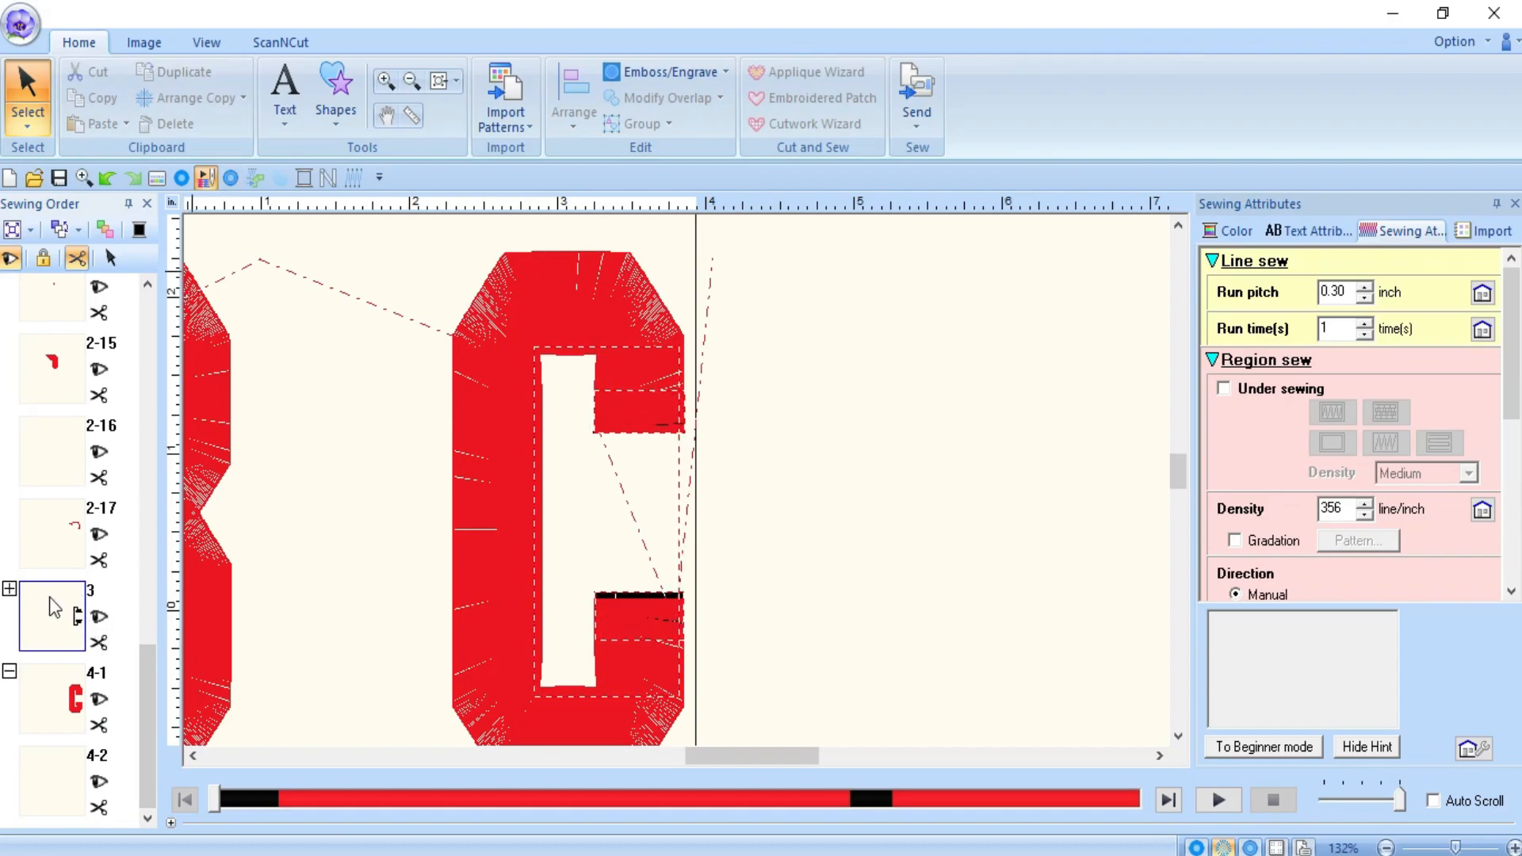
pyautogui.rightClick(64, 607)
pyautogui.click(158, 347)
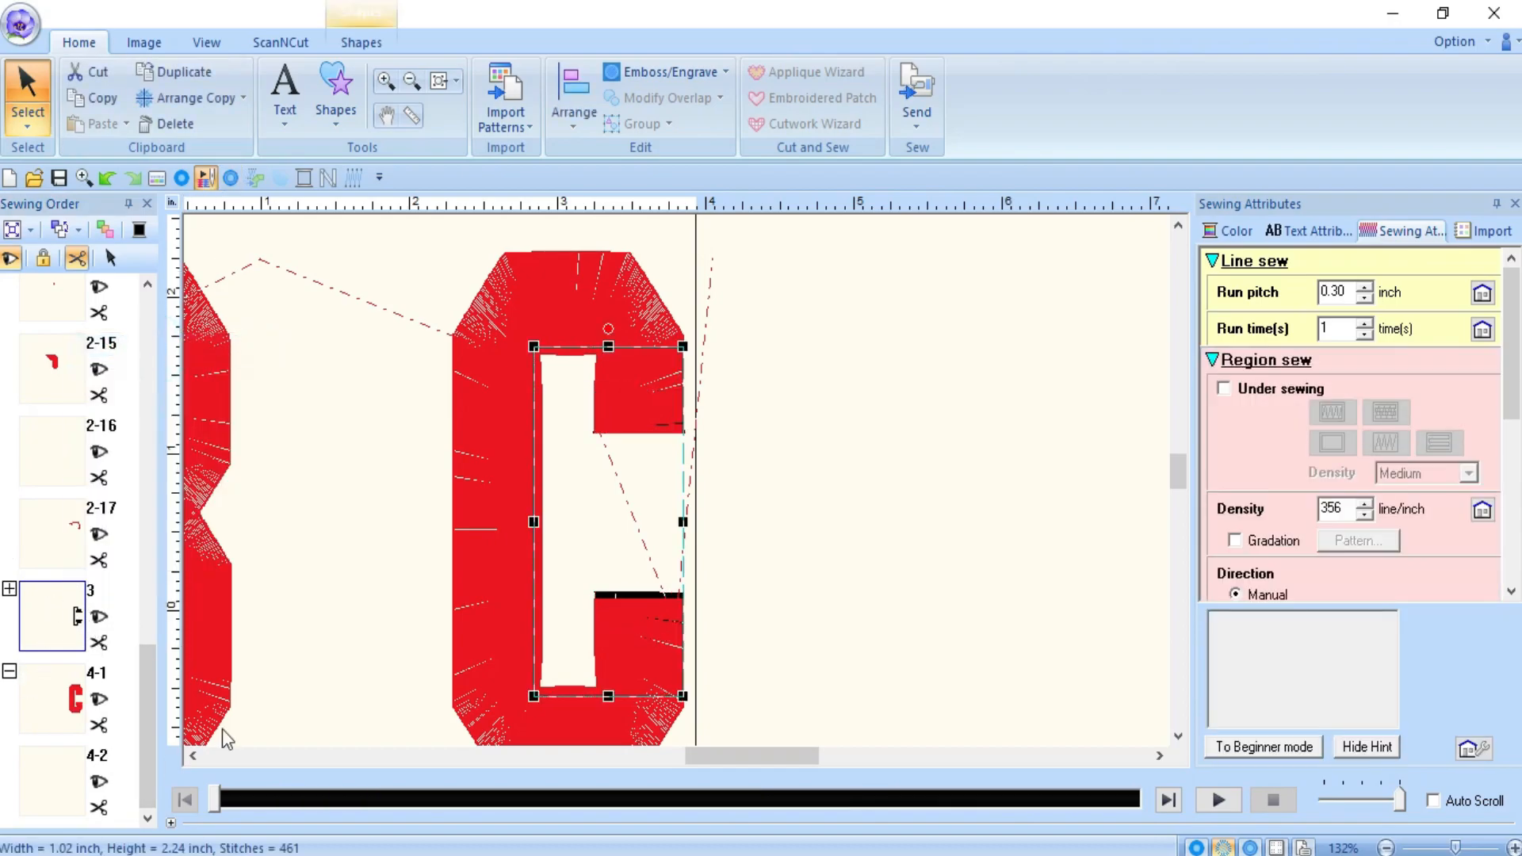
pyautogui.click(366, 45)
pyautogui.click(420, 114)
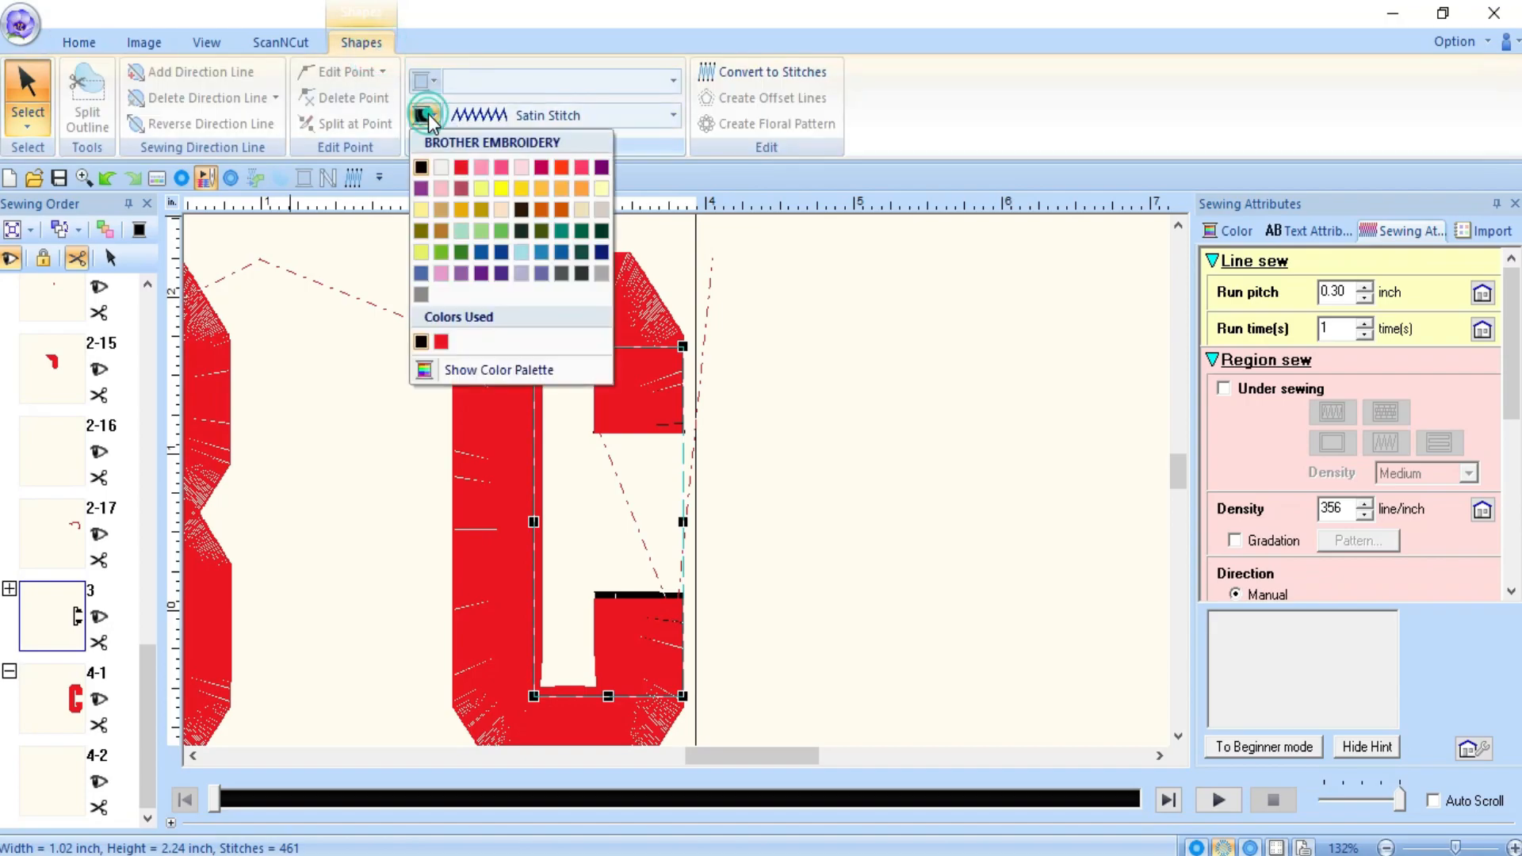
pyautogui.click(465, 171)
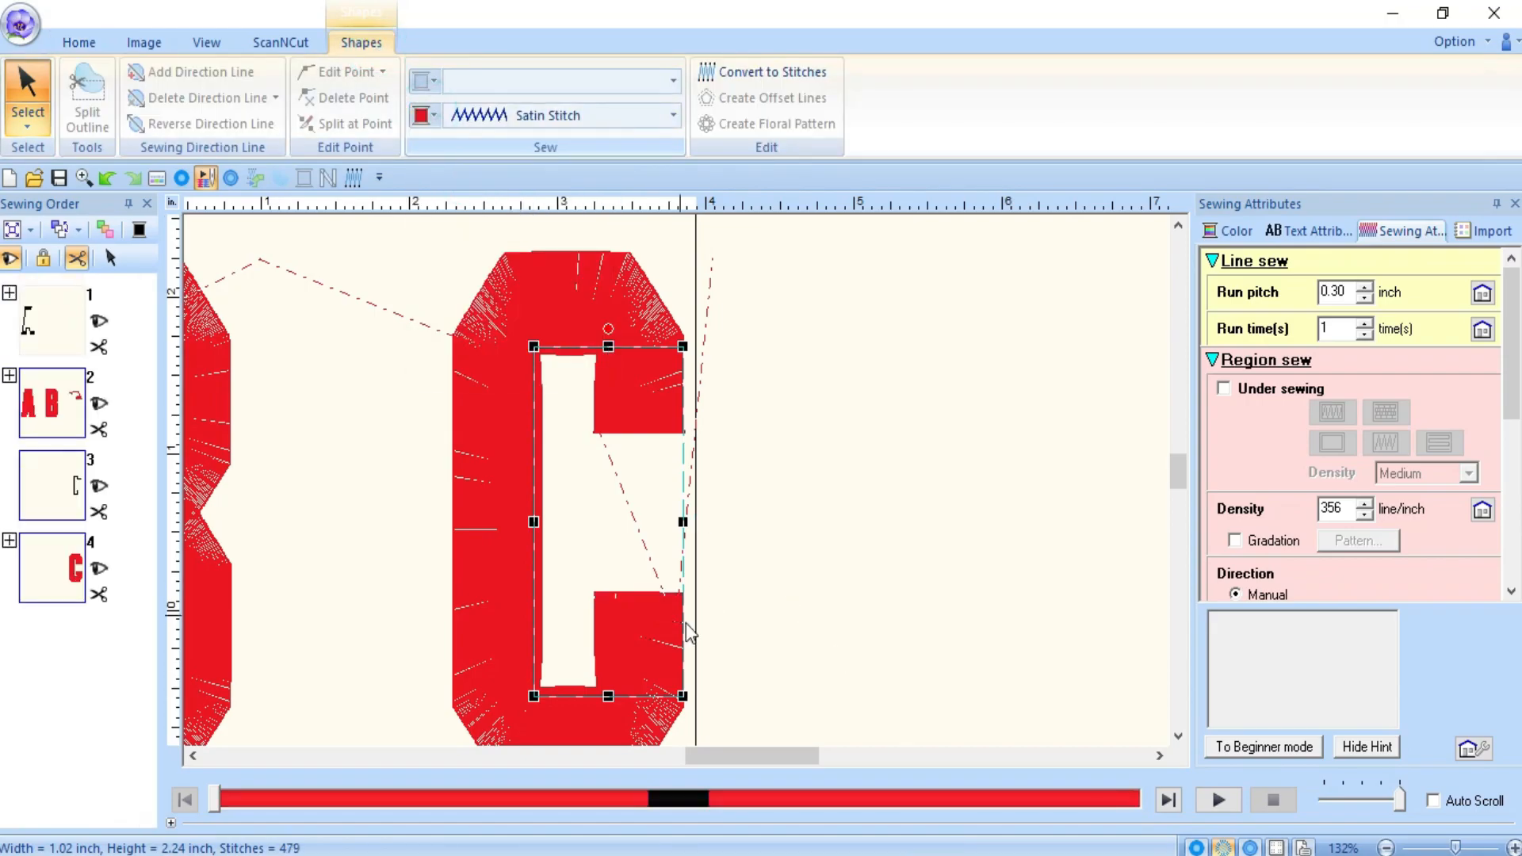
# - Select the objects of the A's black reinforcement group and recolor their satin stitch red
pyautogui.click(57, 319)
pyautogui.rightClick(60, 317)
pyautogui.click(145, 337)
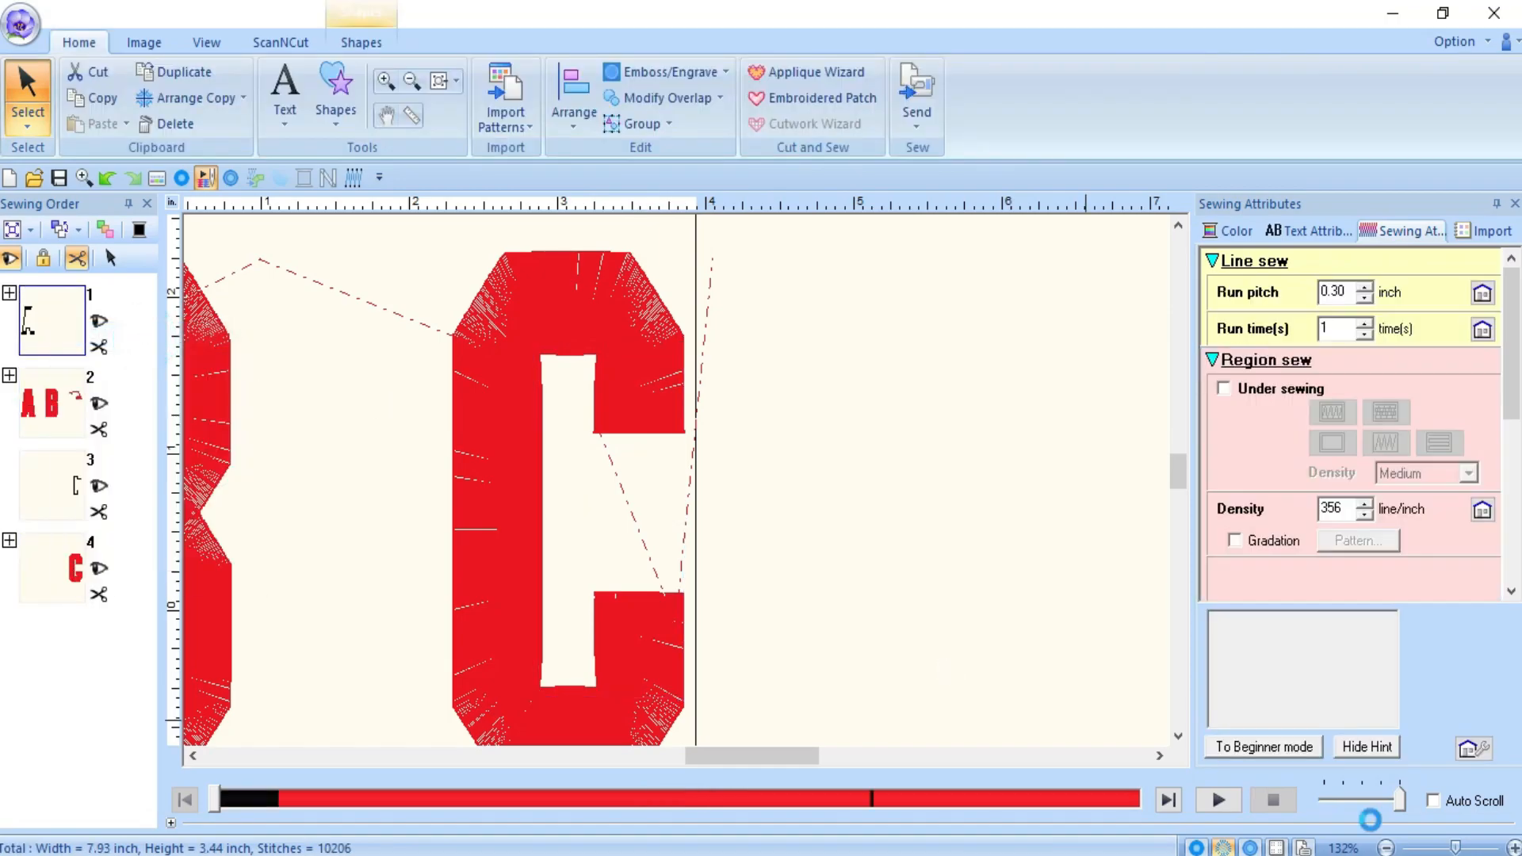
pyautogui.click(516, 759)
pyautogui.click(506, 756)
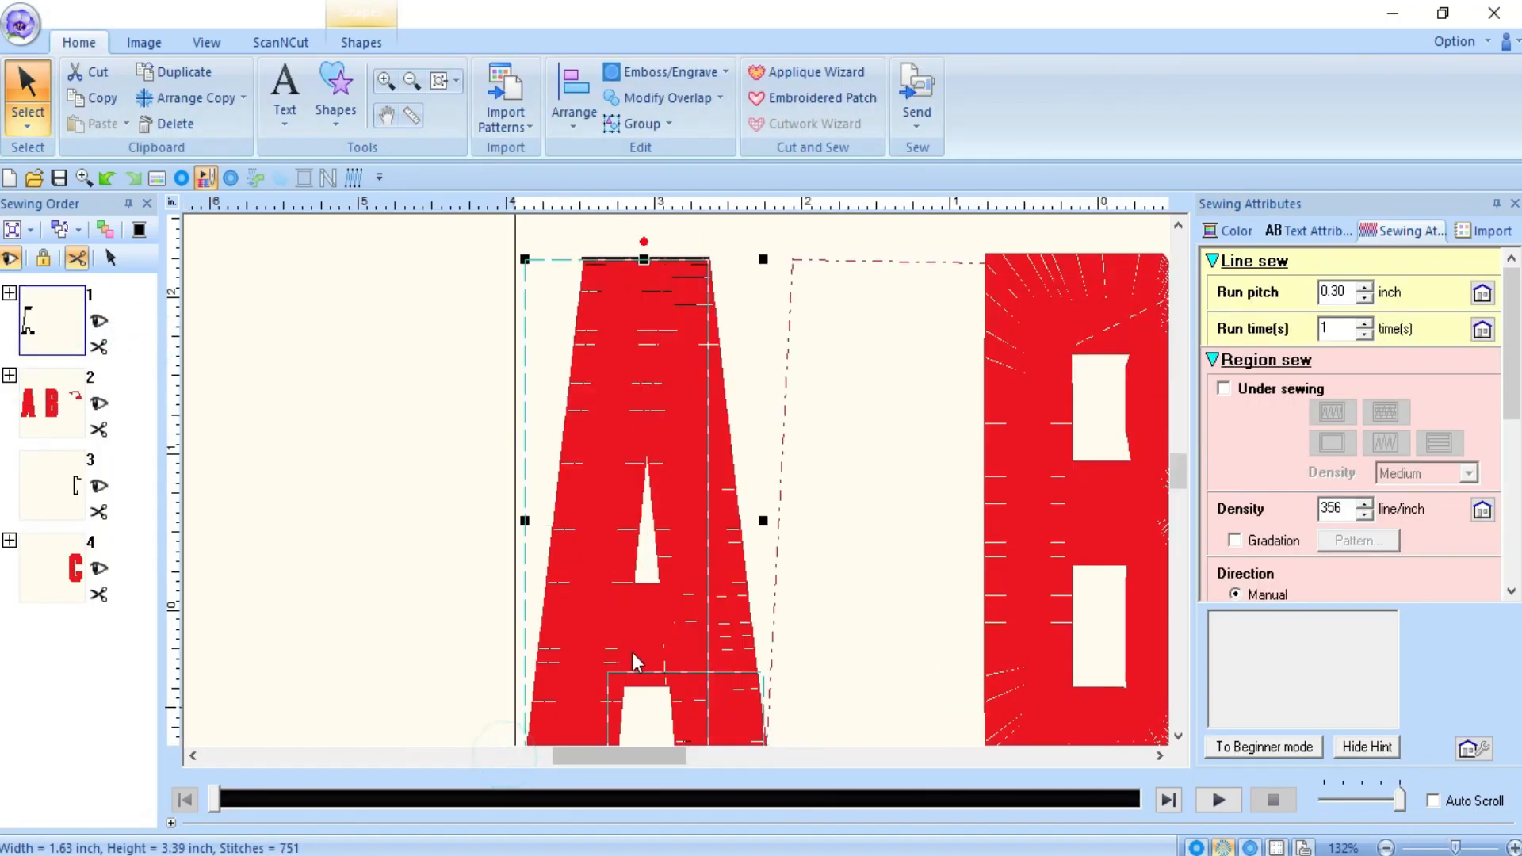
pyautogui.click(357, 44)
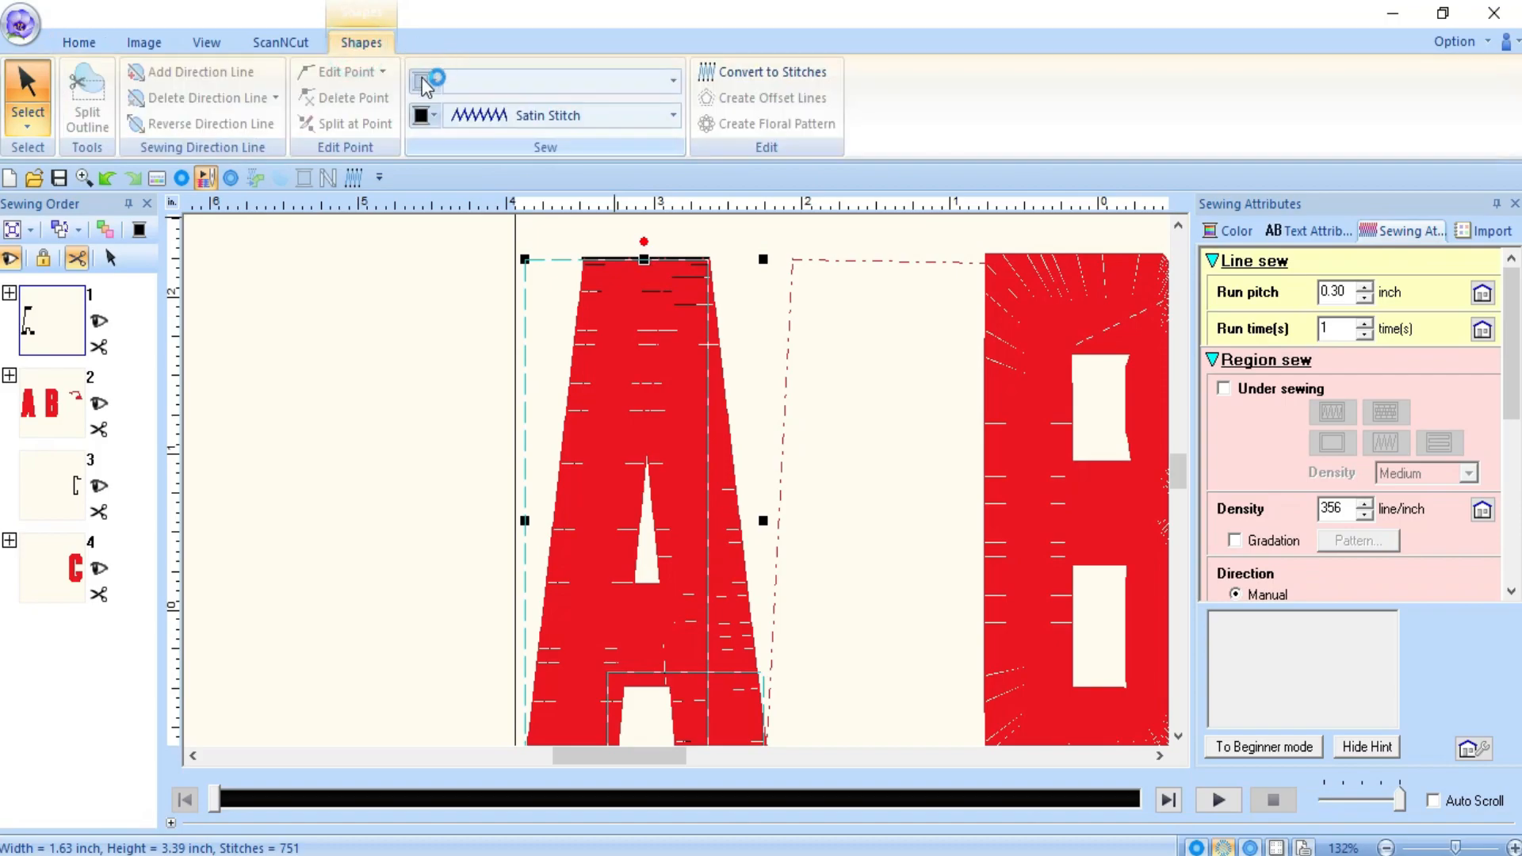
pyautogui.click(421, 116)
pyautogui.click(459, 168)
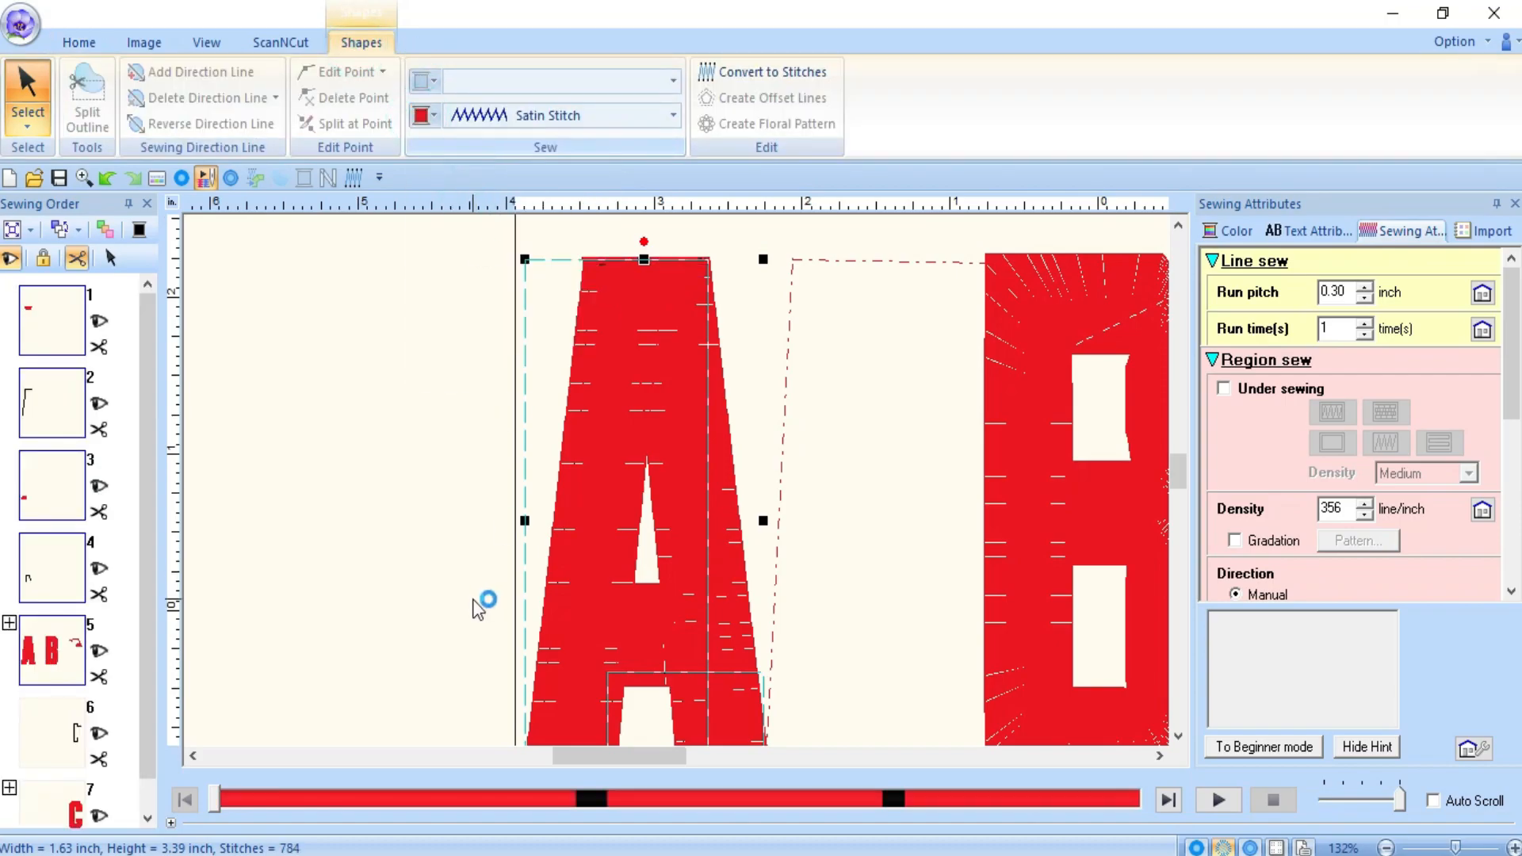
# - Recolor the A's two black running stitch objects in the sewing order red
pyautogui.scroll(-3, 780, 583)
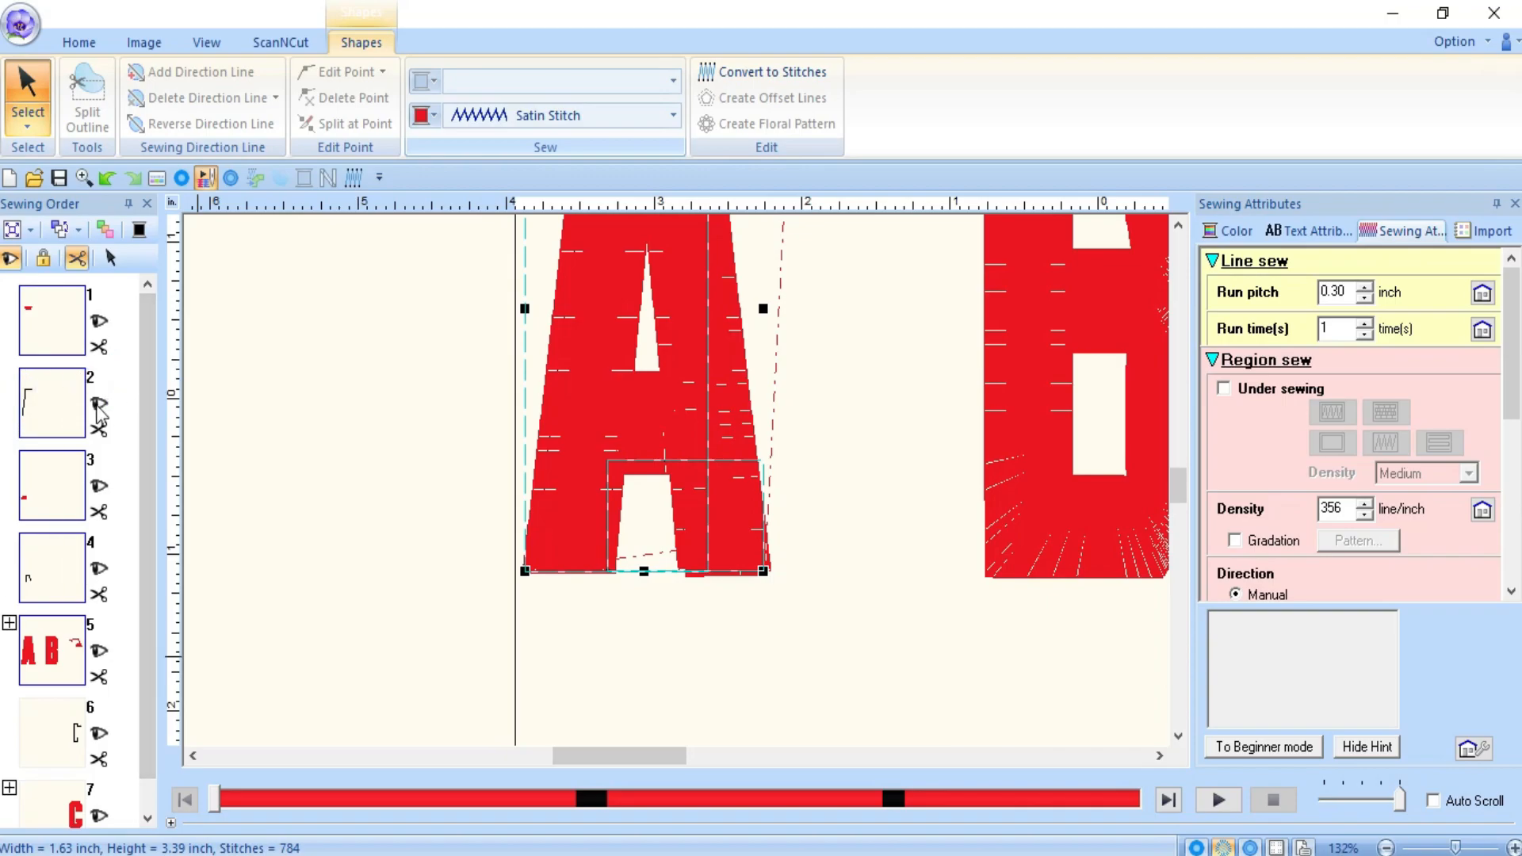
pyautogui.click(319, 395)
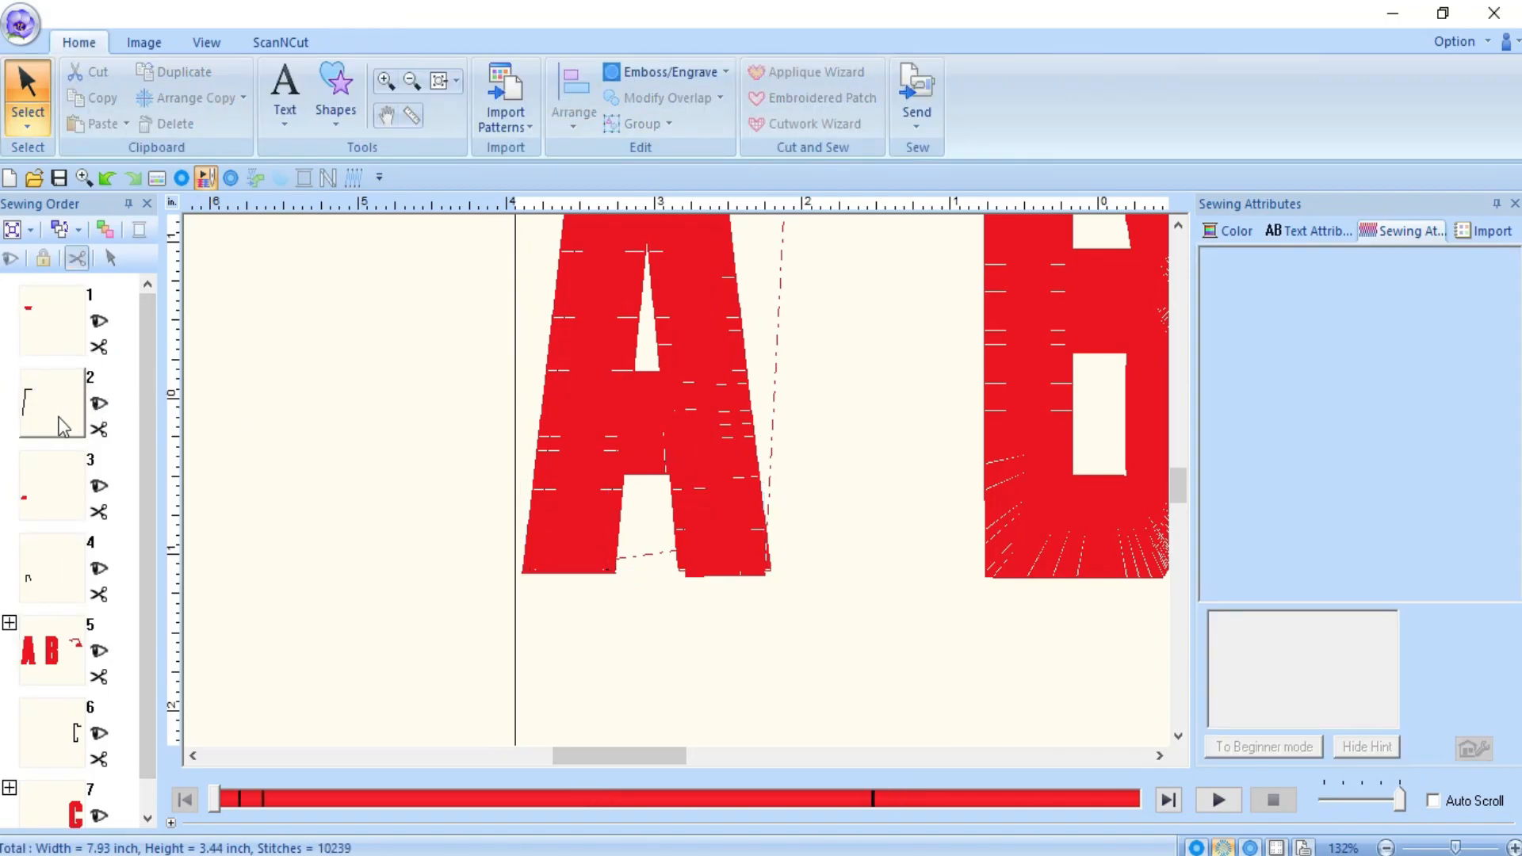
pyautogui.click(63, 426)
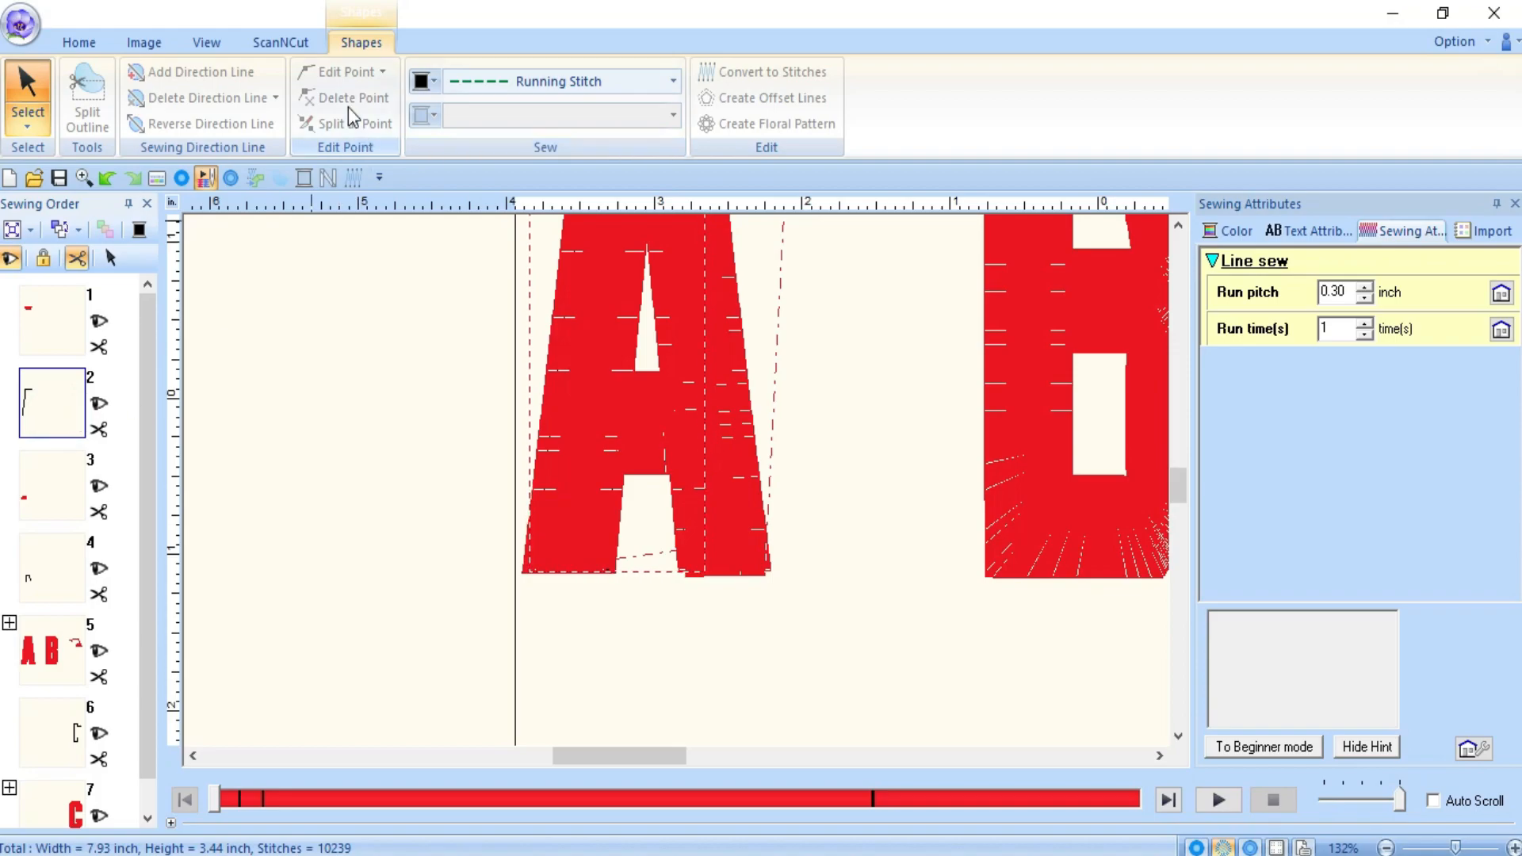
pyautogui.click(421, 81)
pyautogui.click(461, 228)
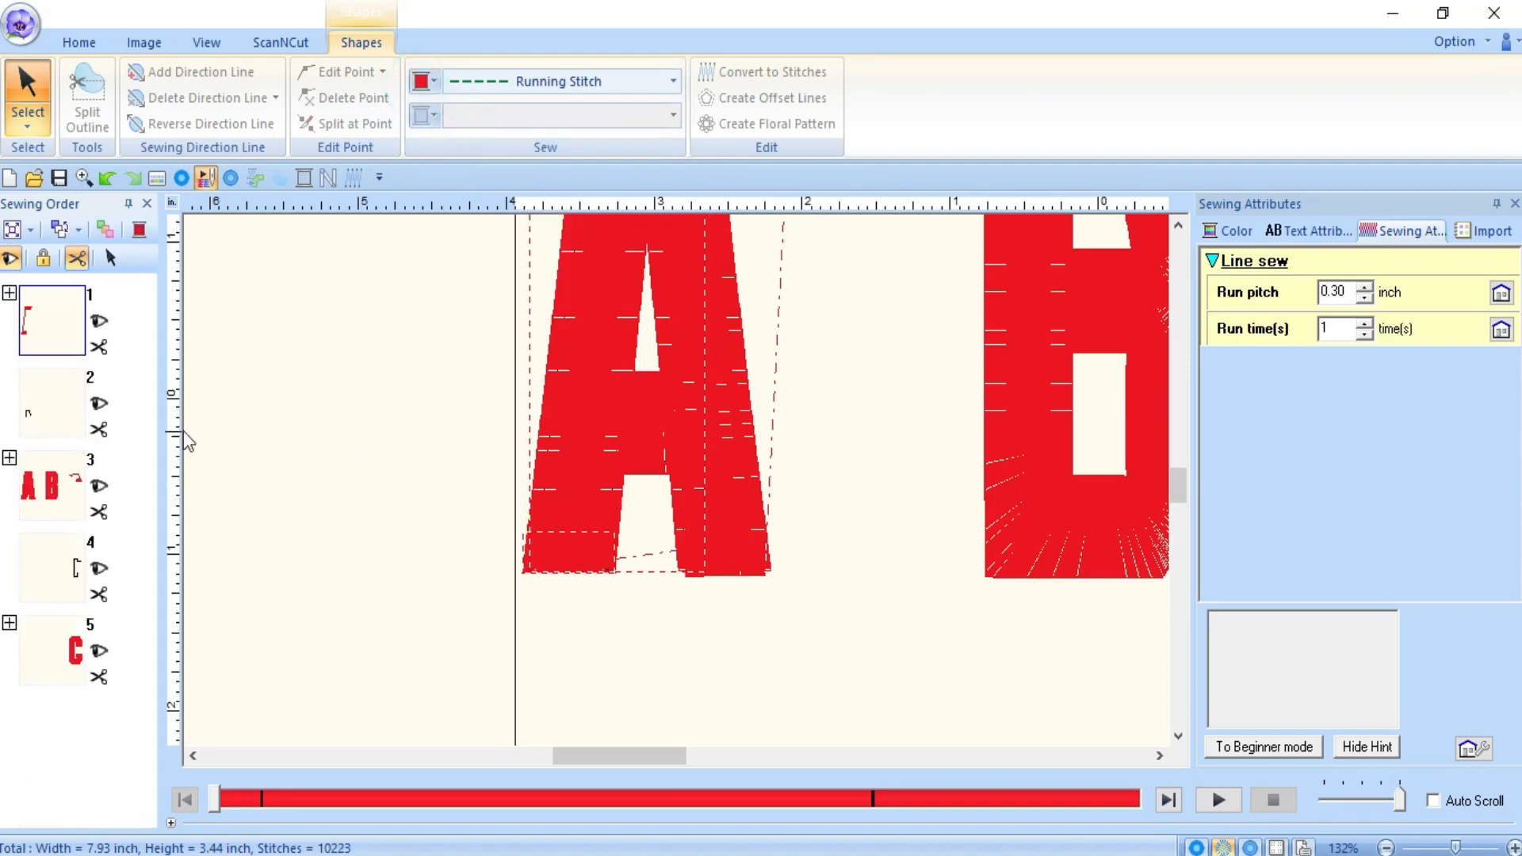
pyautogui.click(74, 414)
pyautogui.click(431, 82)
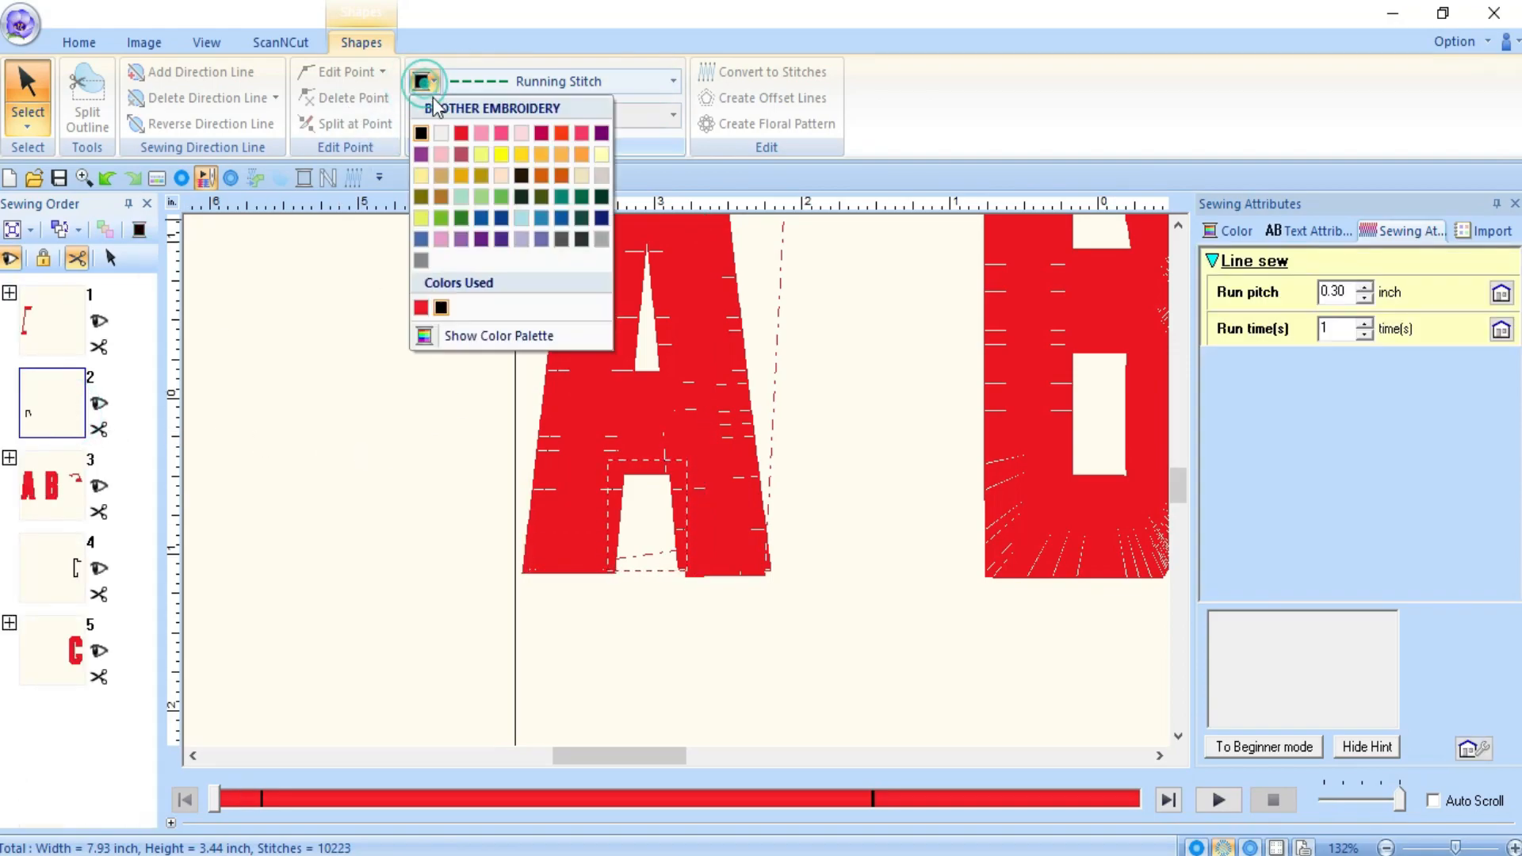
pyautogui.click(461, 133)
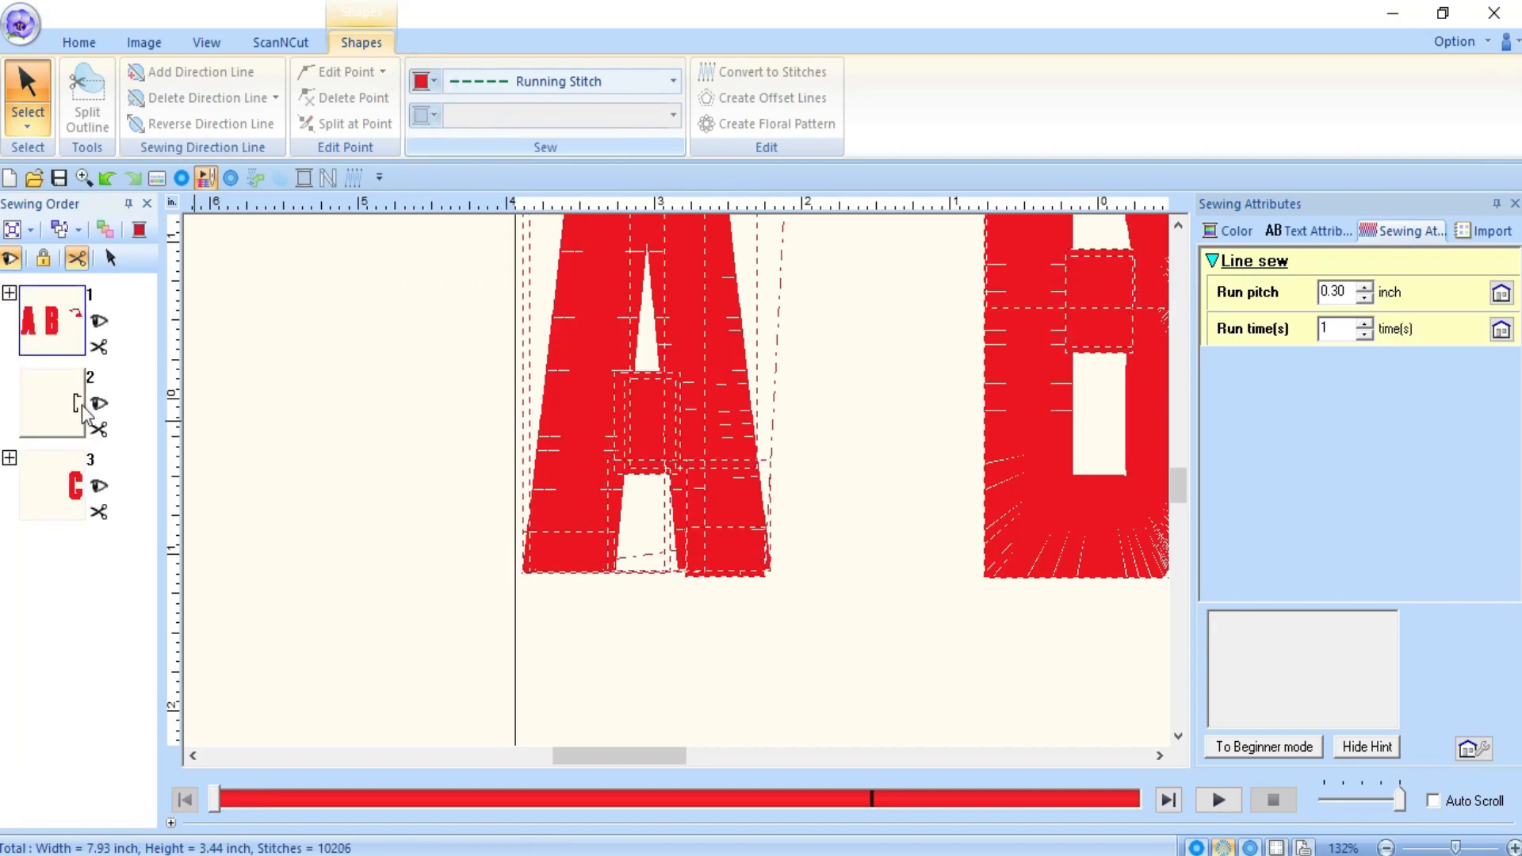
# - Recolor the C's black running stitch red to match the lettering, leaving nothing selected
pyautogui.click(79, 410)
pyautogui.click(422, 80)
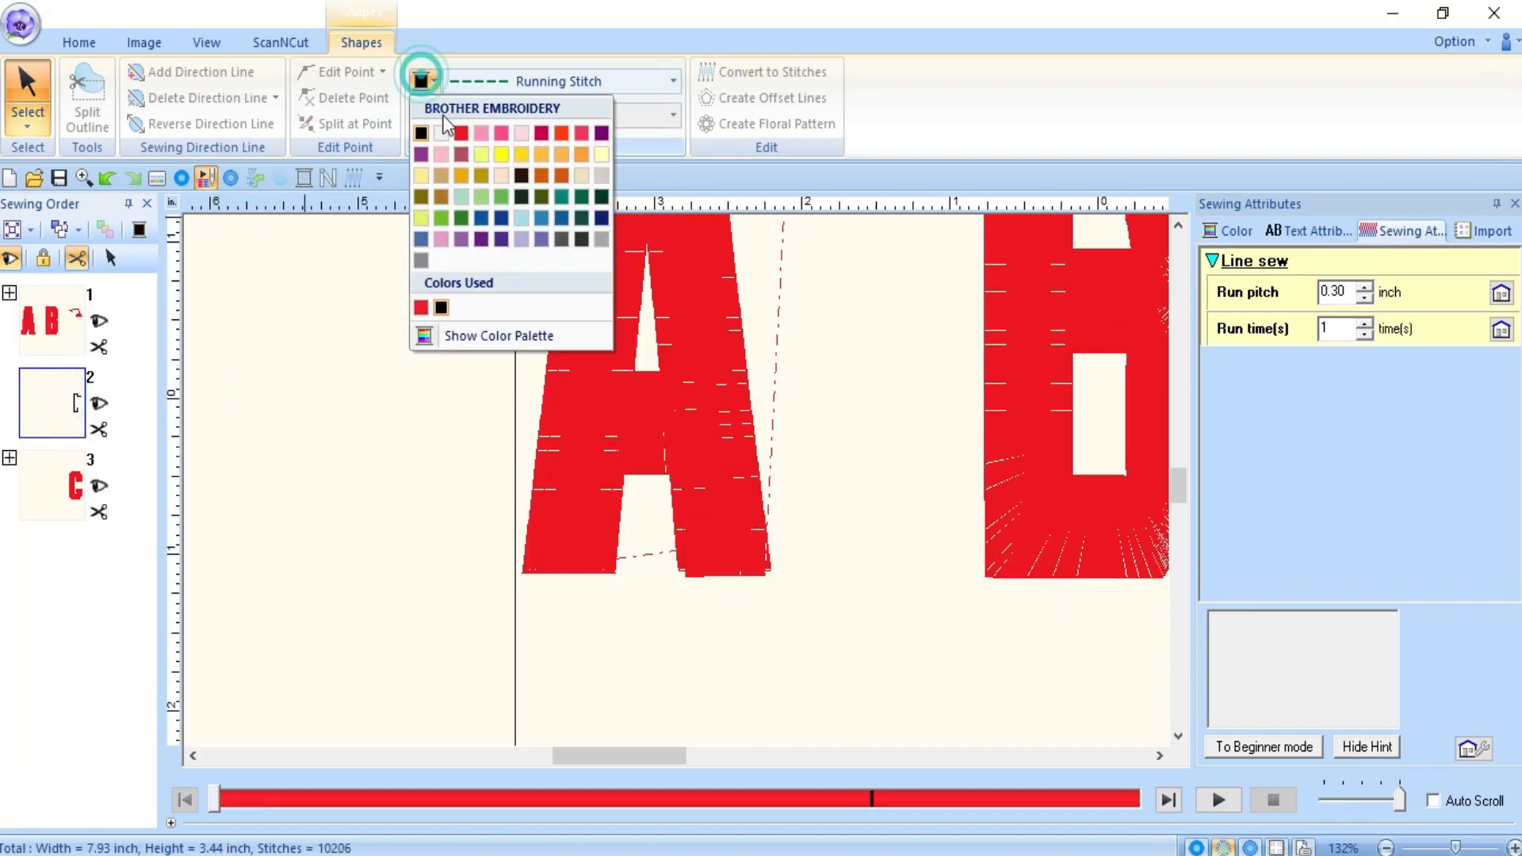
pyautogui.click(462, 132)
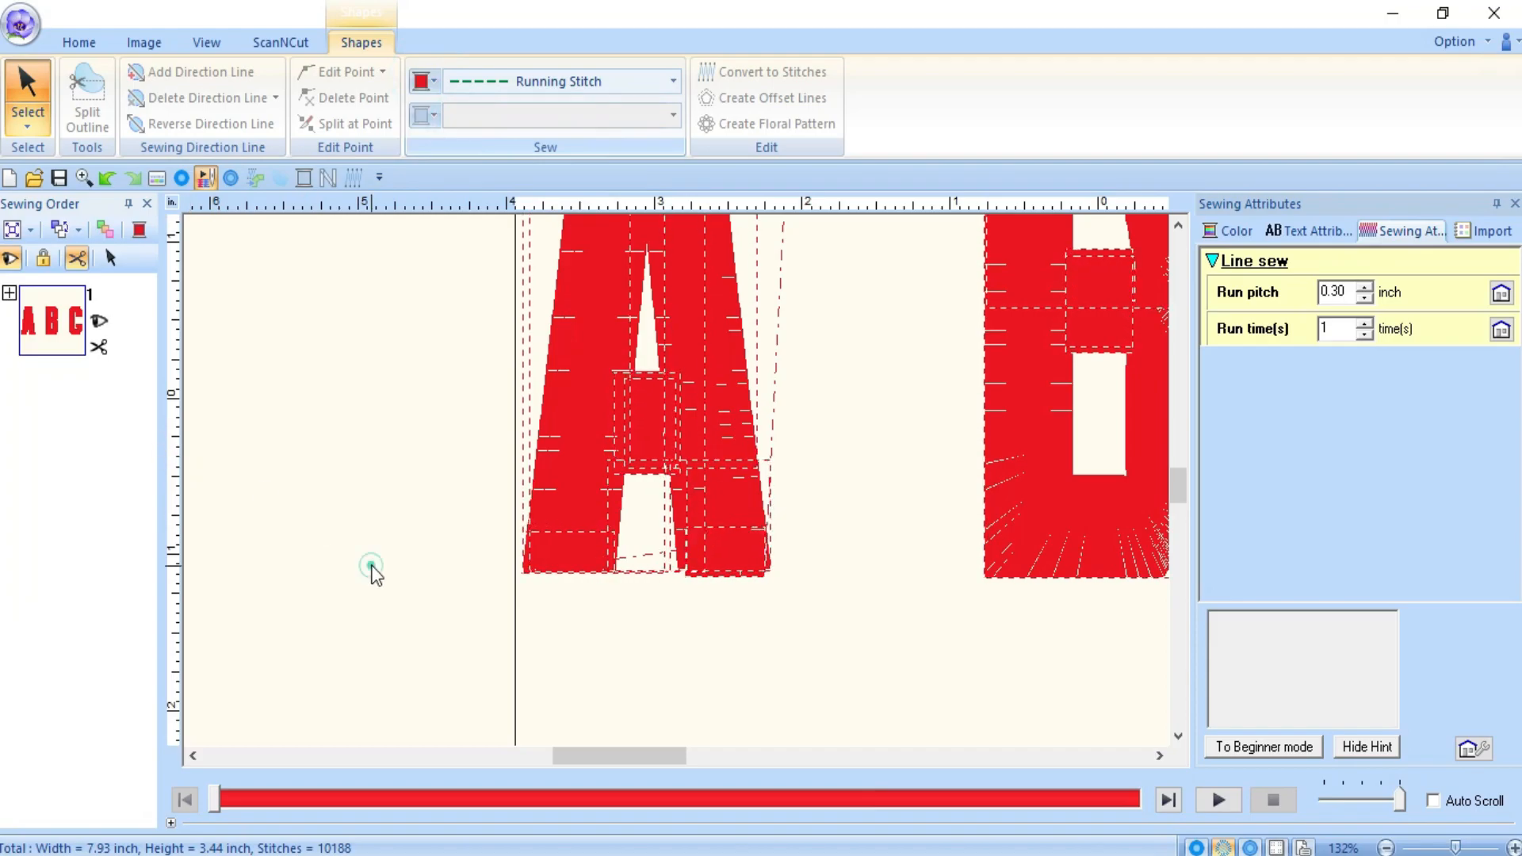
pyautogui.click(371, 569)
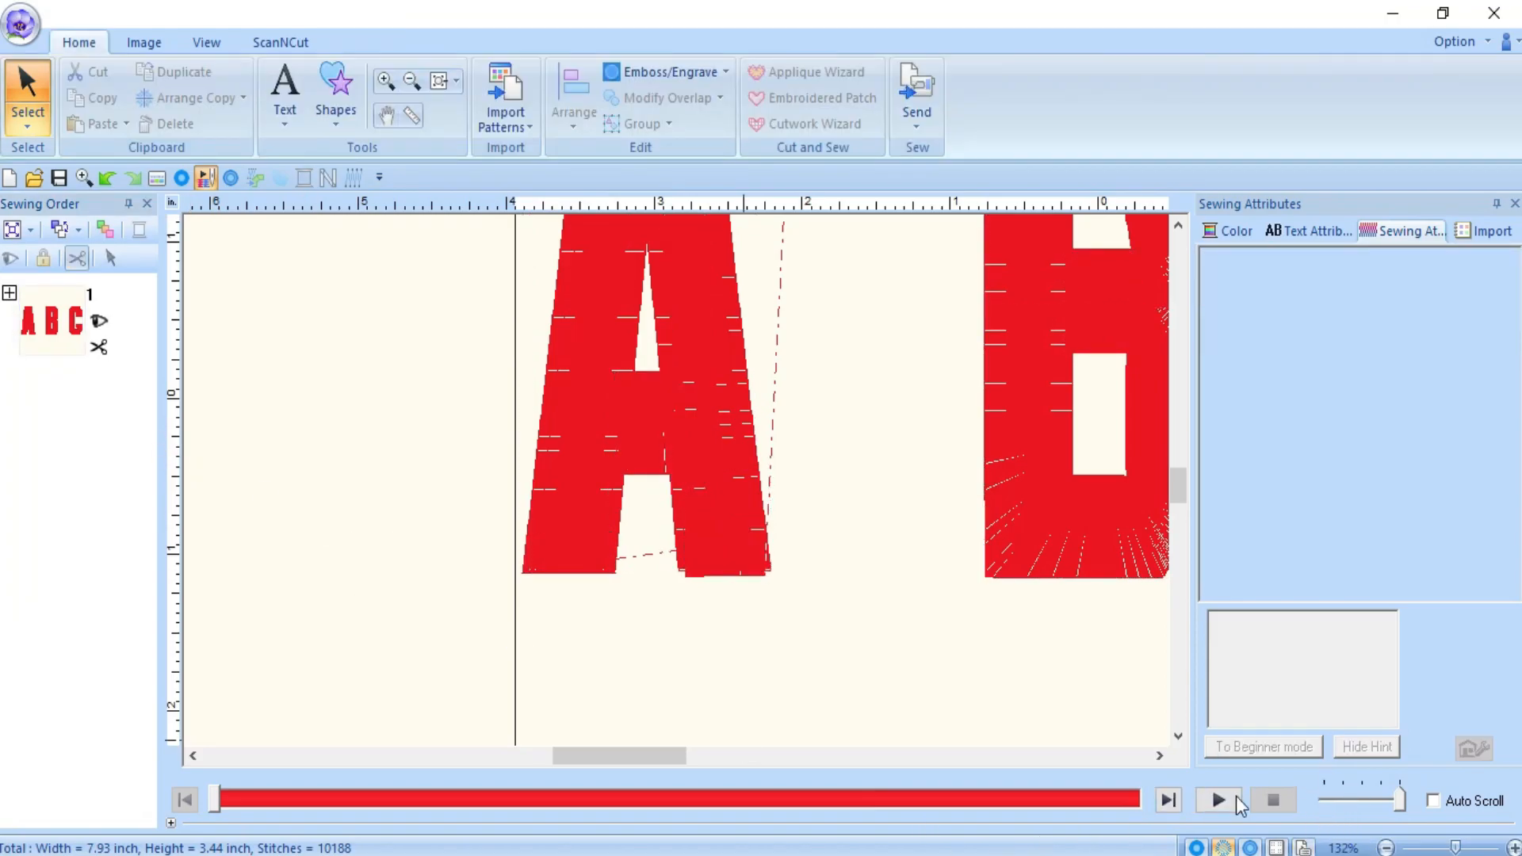
# - Play the stitch simulation with all three letters in view, and slow down its playback speed
pyautogui.click(1113, 755)
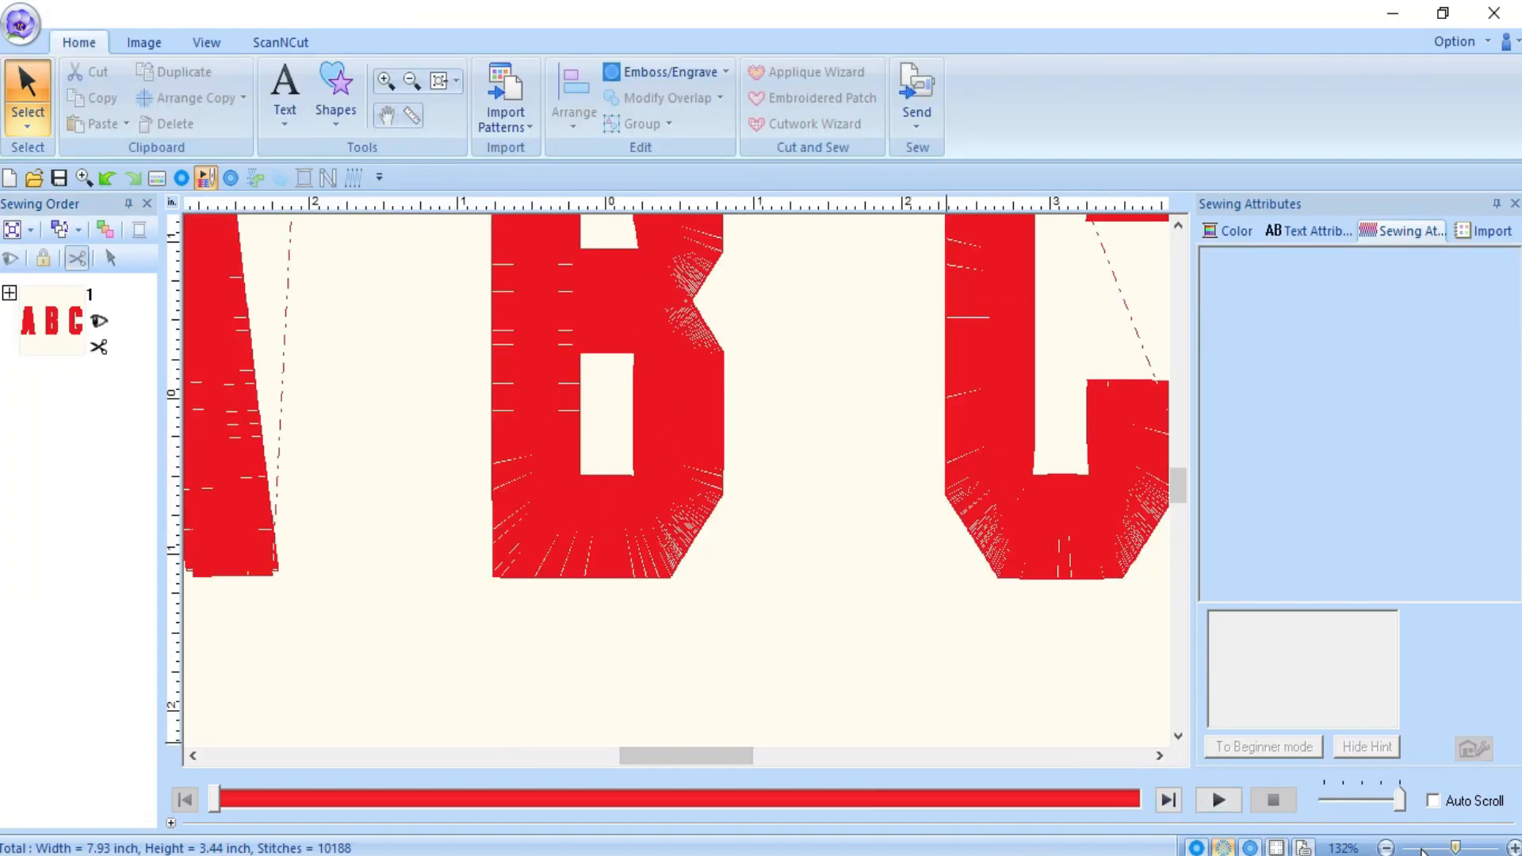
pyautogui.click(1386, 847)
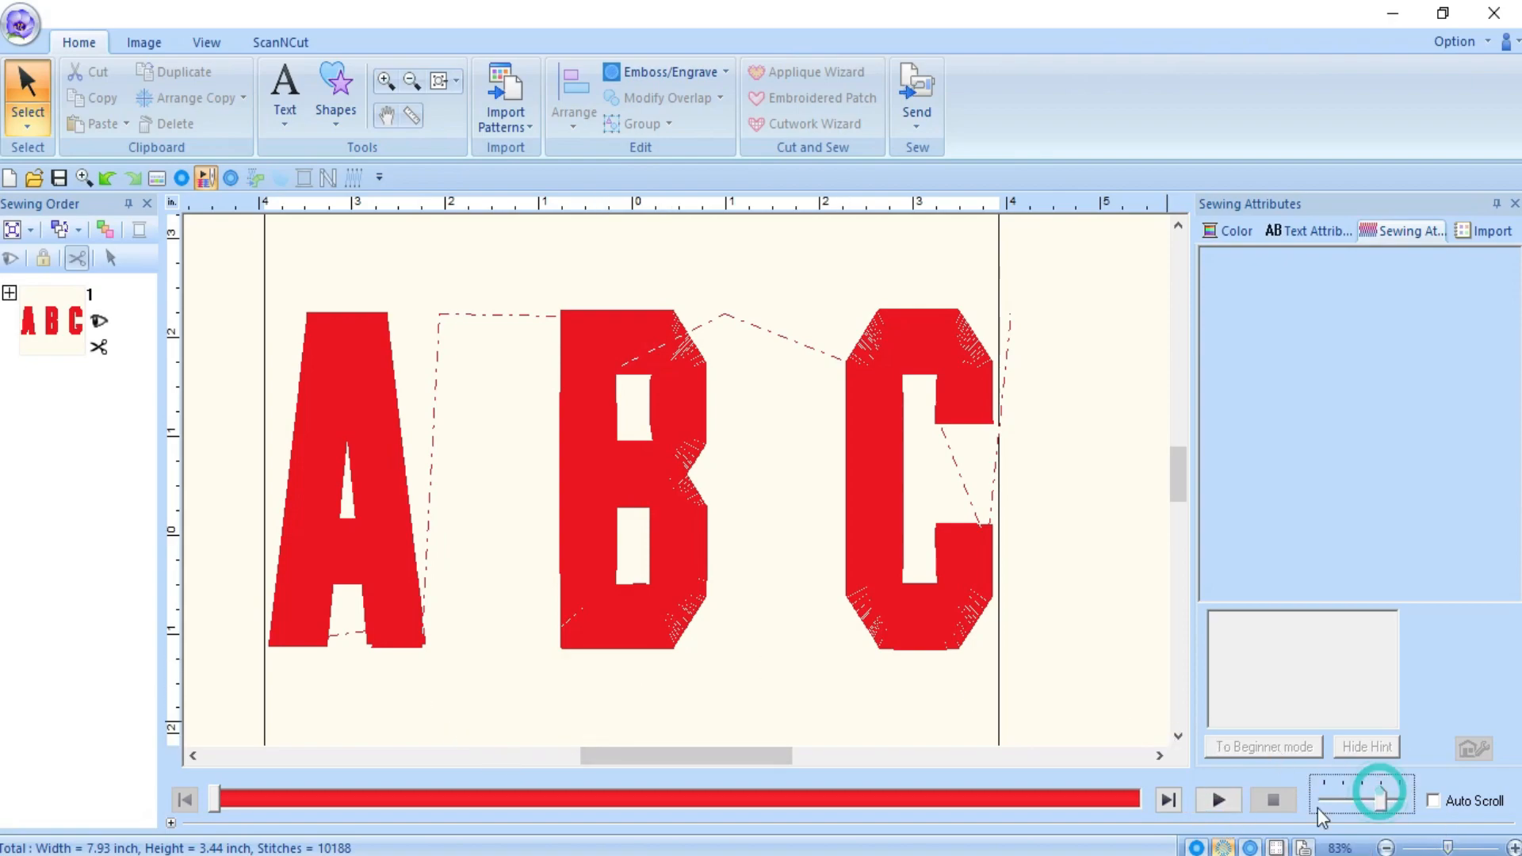
pyautogui.click(1225, 806)
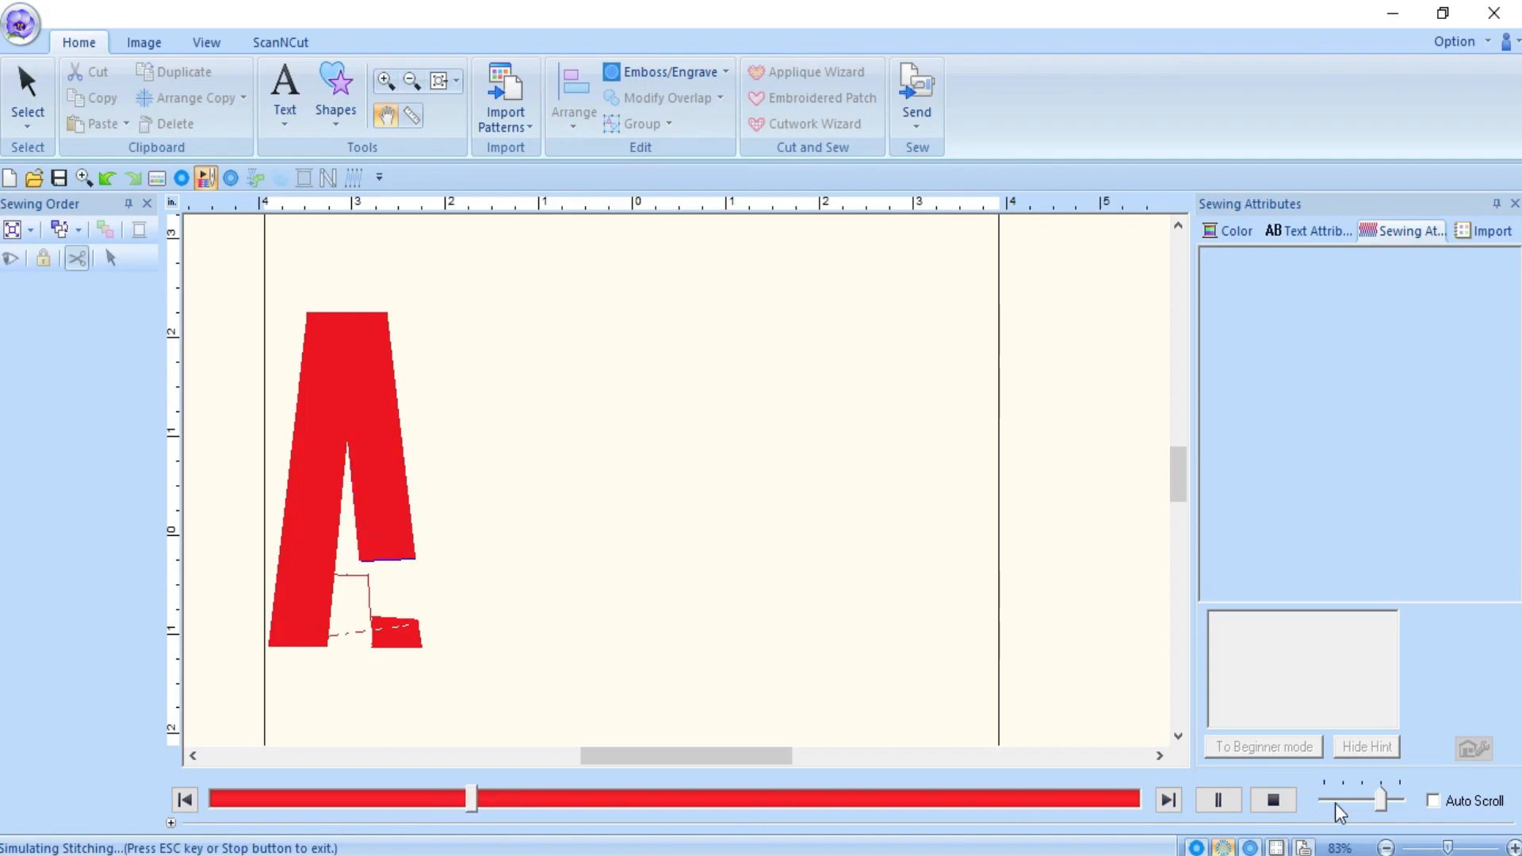
pyautogui.moveTo(1383, 801)
pyautogui.mouseDown()
pyautogui.moveTo(1399, 803)
pyautogui.moveTo(1359, 801)
pyautogui.mouseUp()
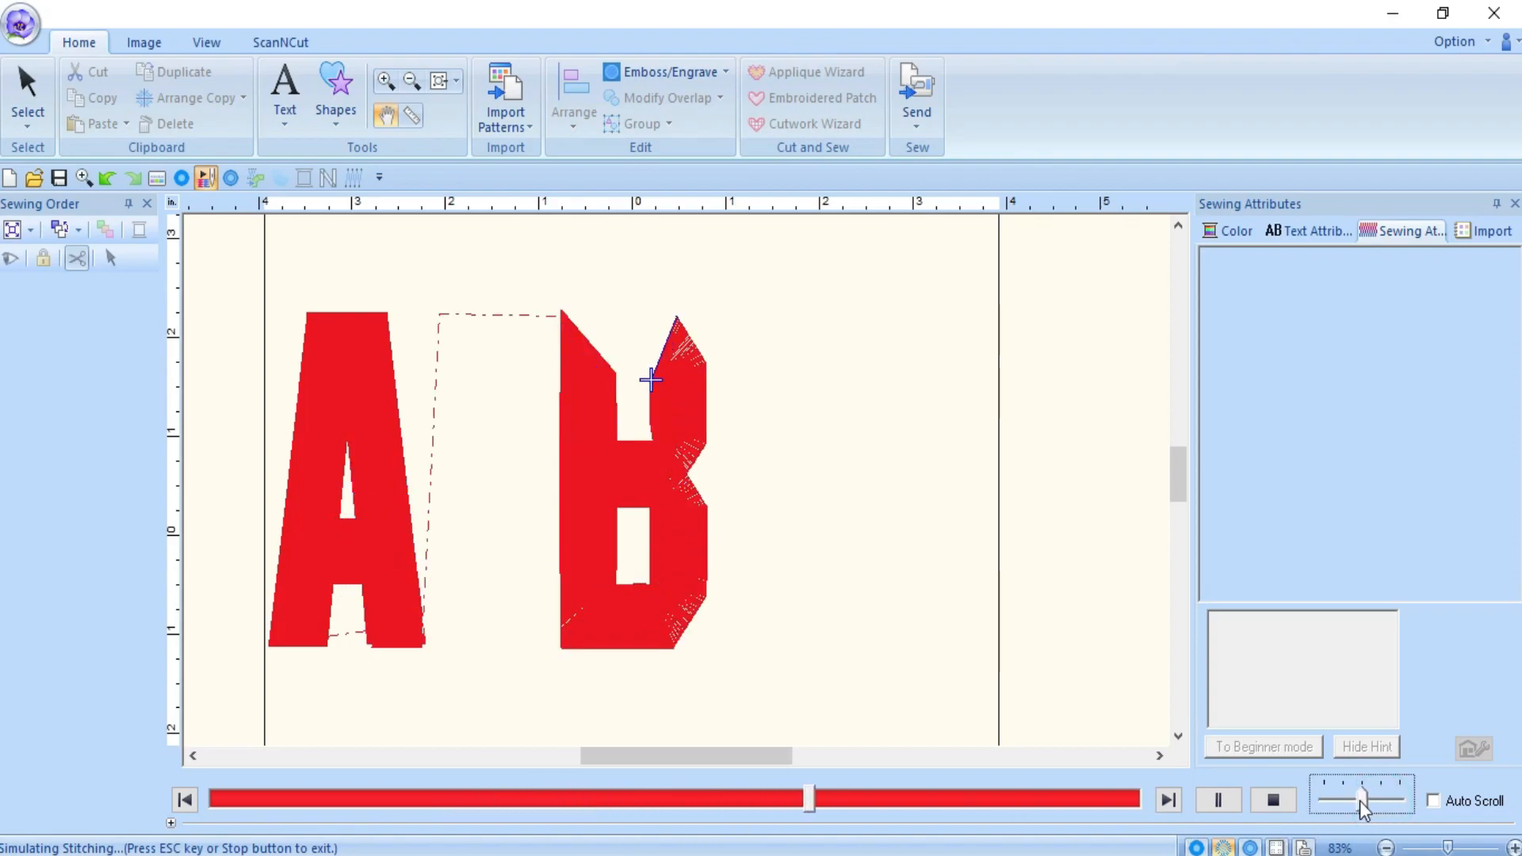